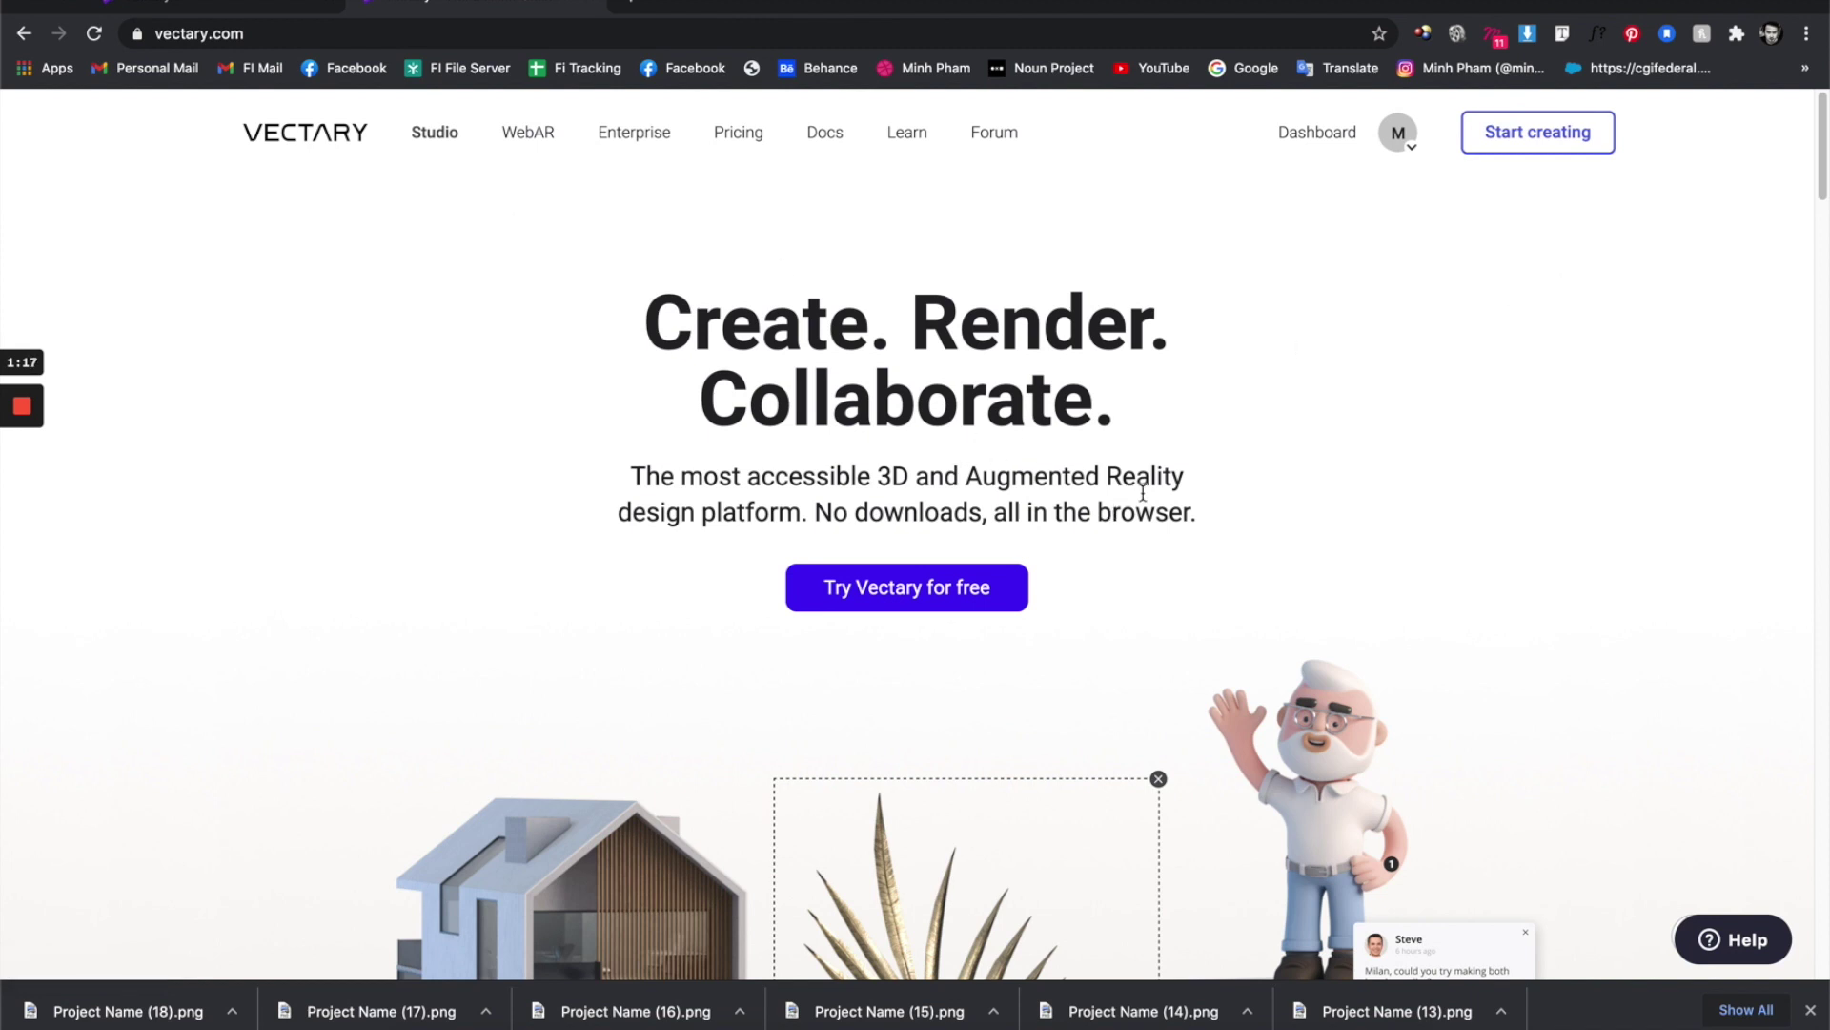
Browse the Vectary page, then open and close the account menu.
scroll(1144, 486, "down", 2)
scroll(1216, 459, "up", 2)
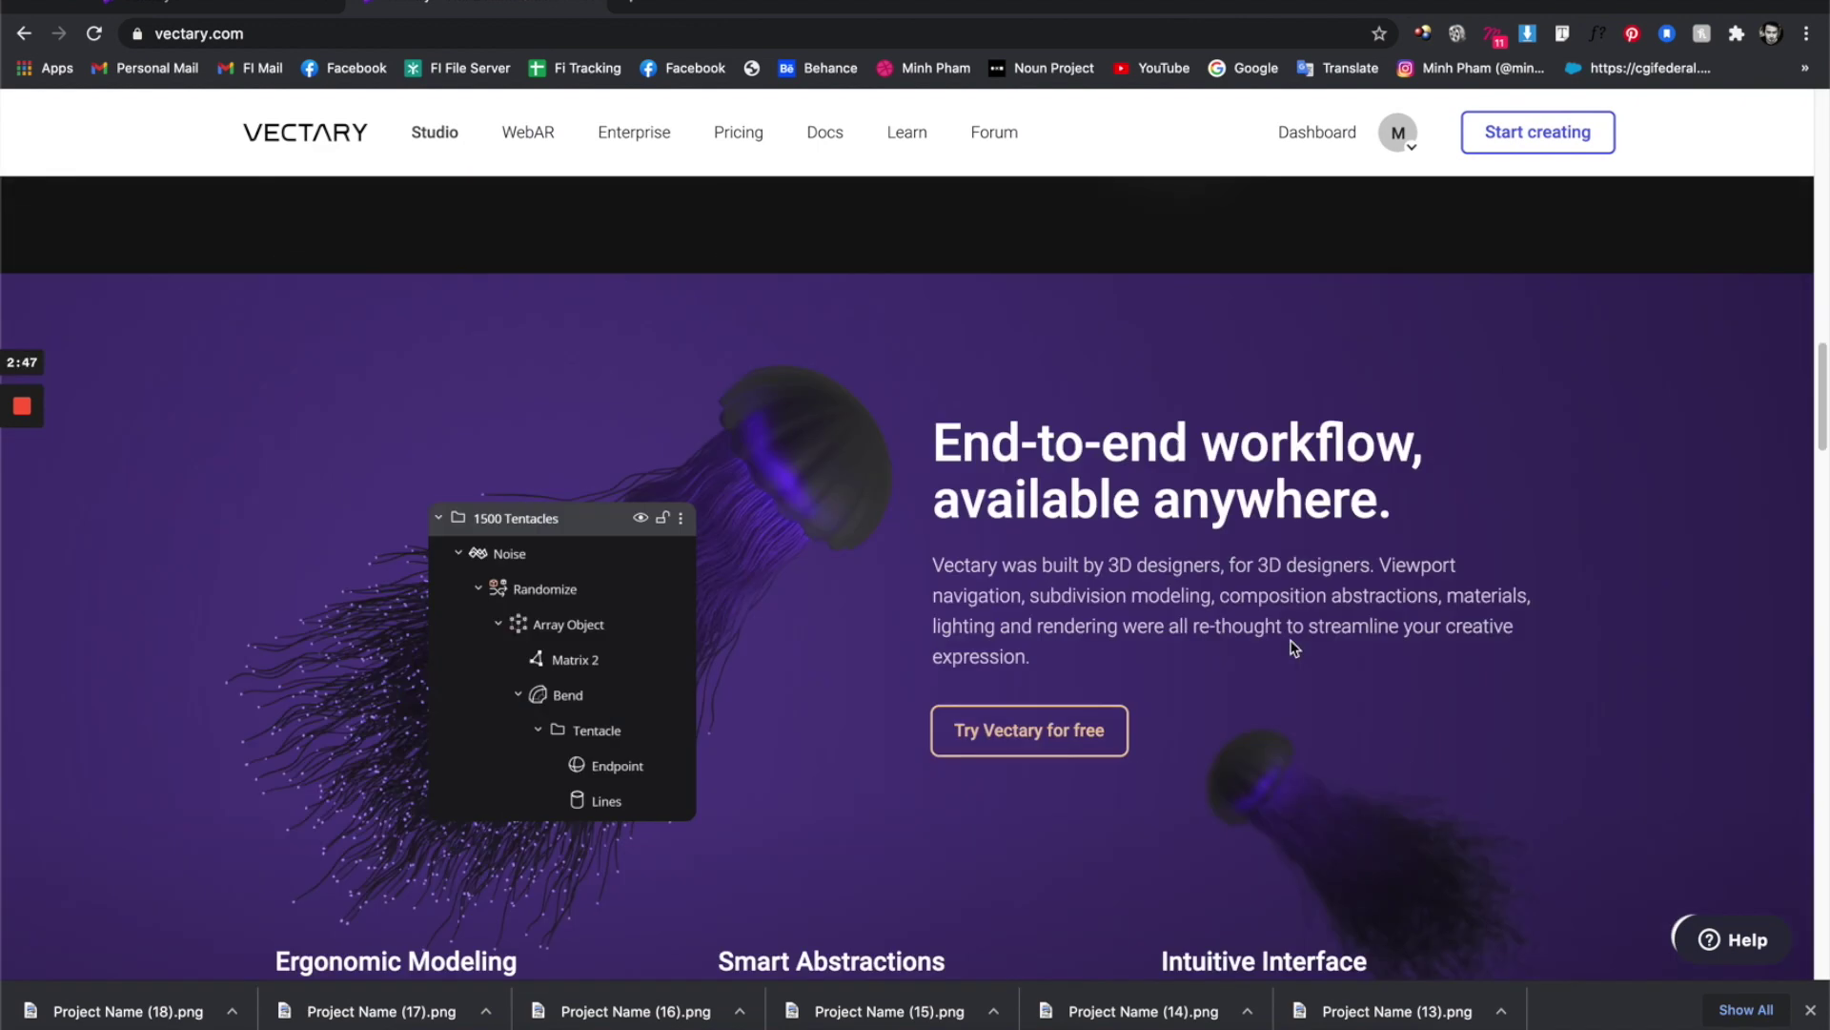
scroll(1291, 642, "down", 7)
scroll(1288, 641, "down", 2)
scroll(1289, 642, "down", 3)
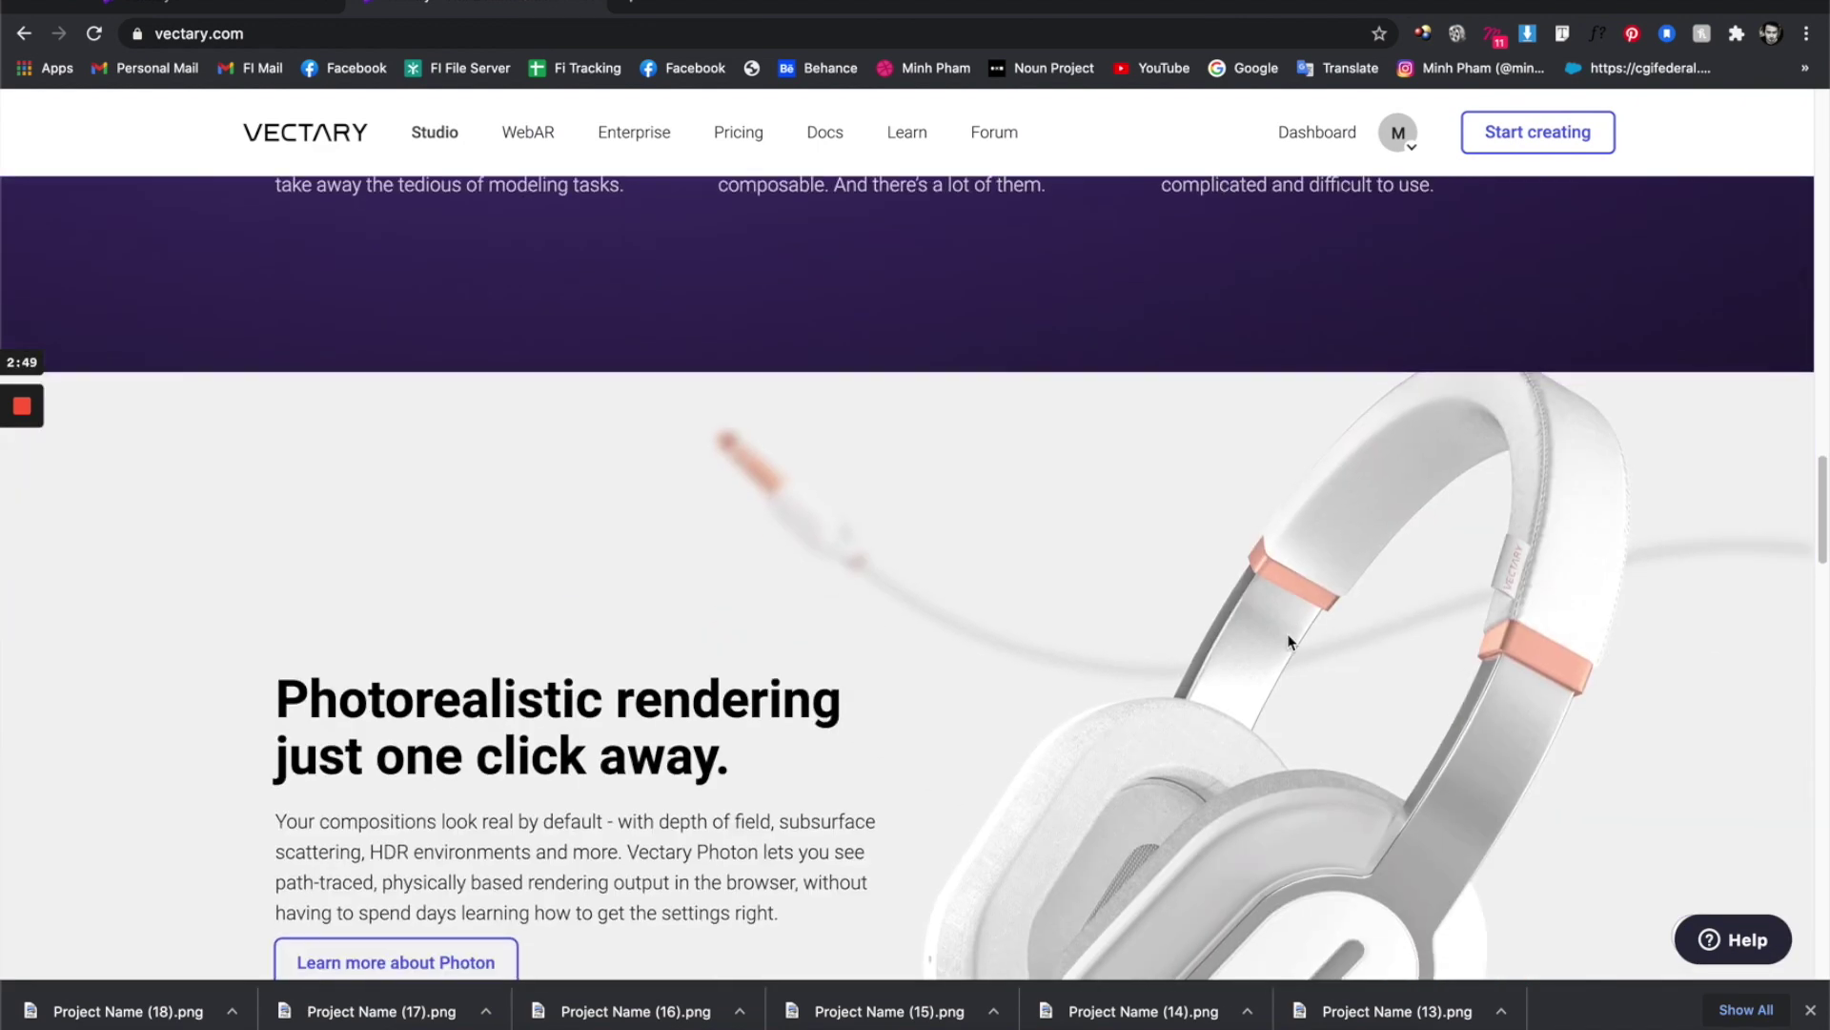
scroll(1287, 638, "down", 2)
scroll(1287, 649, "down", 20)
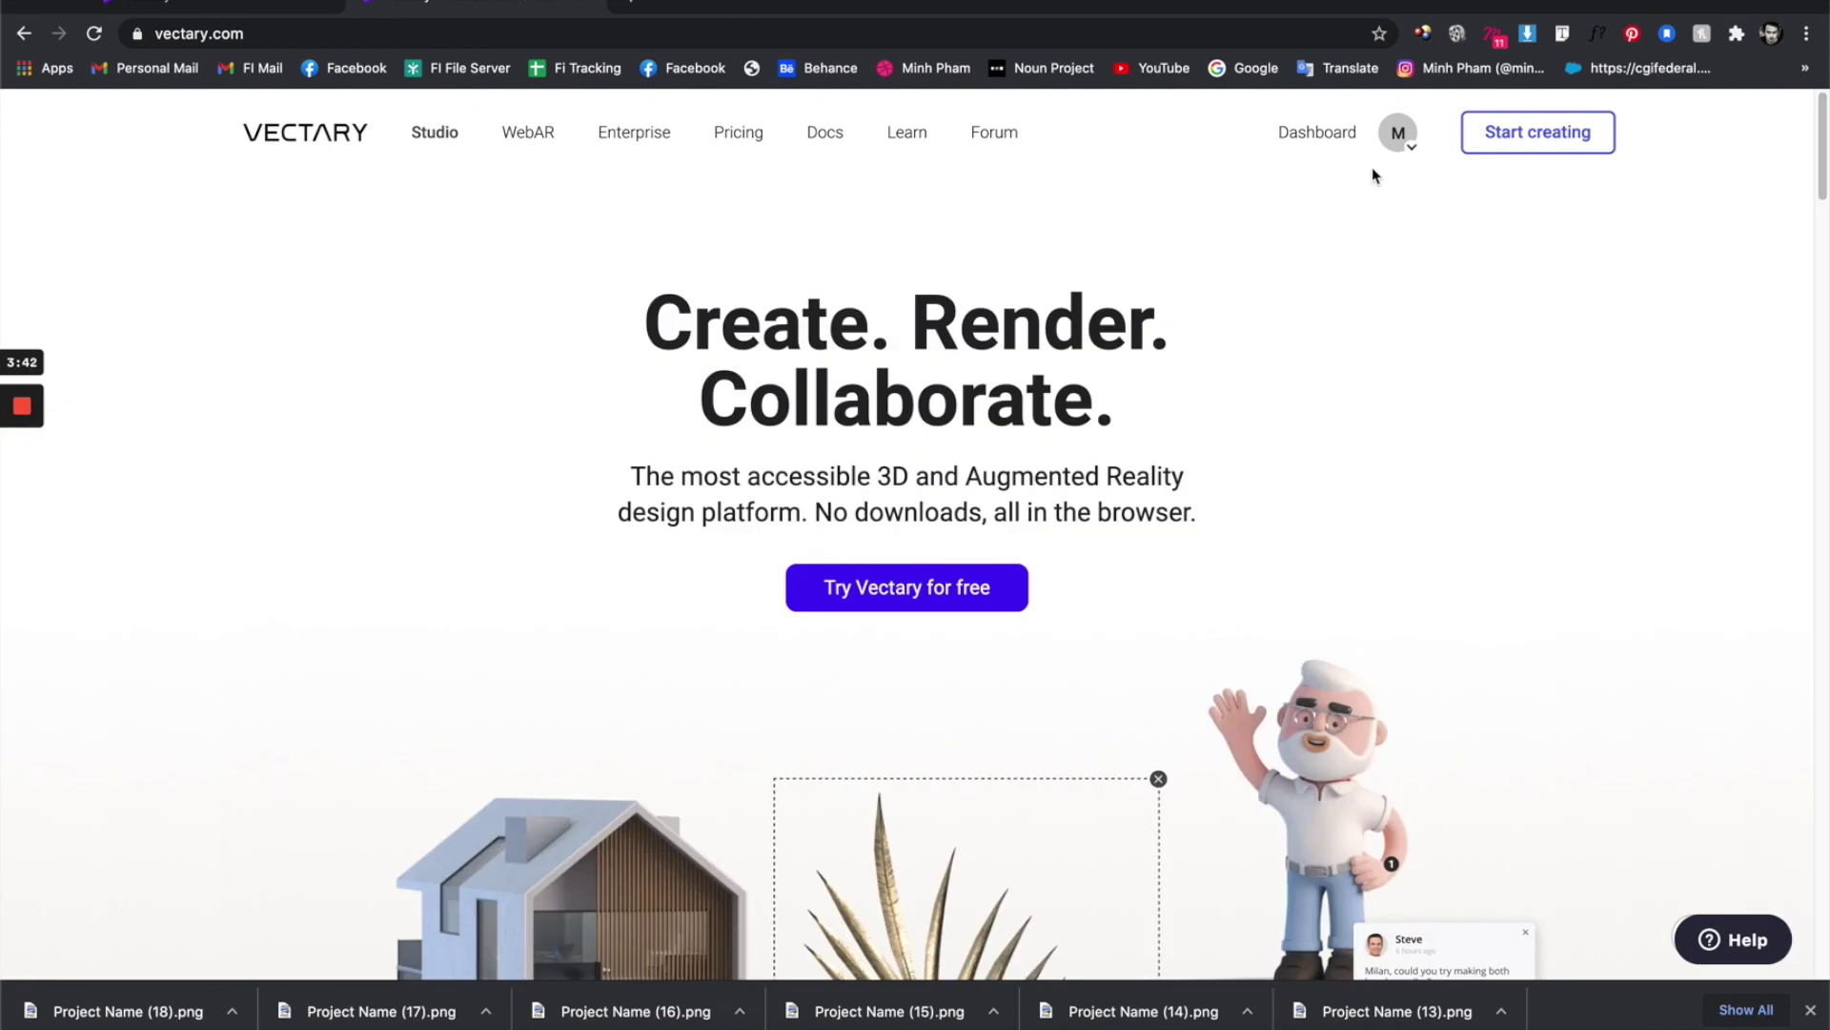
left_click(1398, 132)
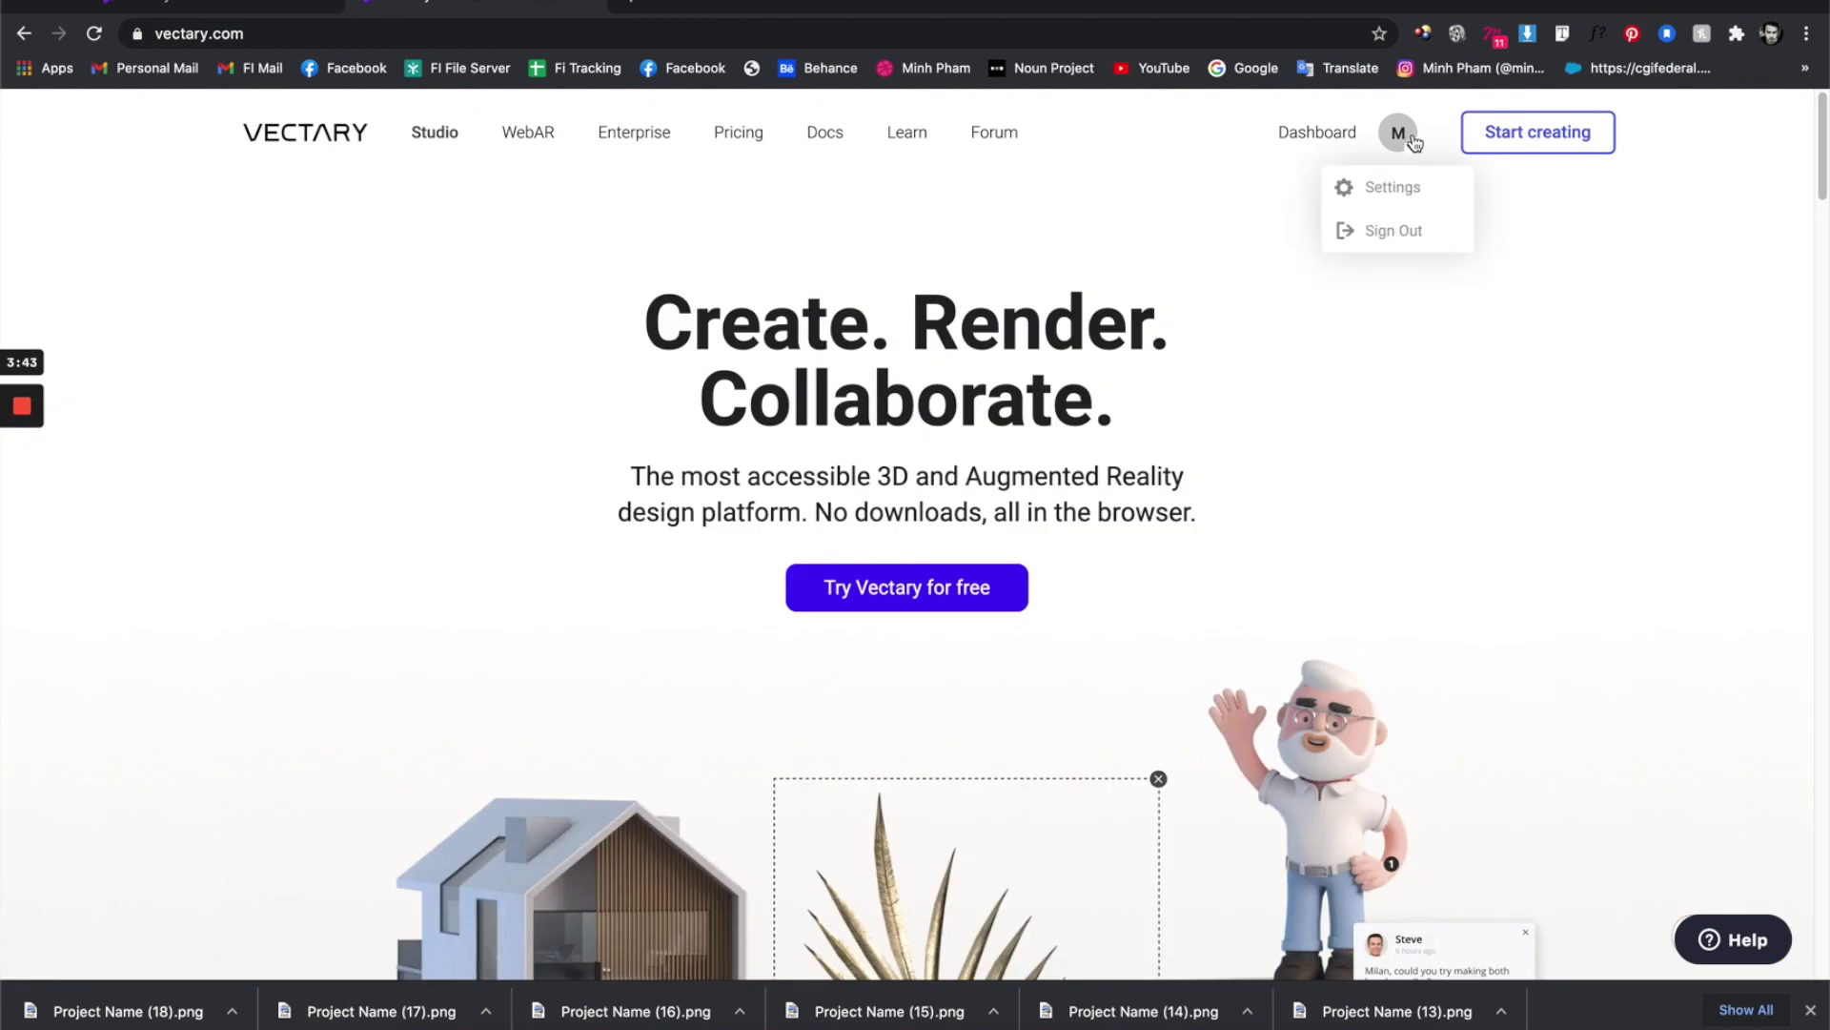
left_click(1278, 332)
Create a new empty project from the Drafts dashboard.
left_click(1291, 139)
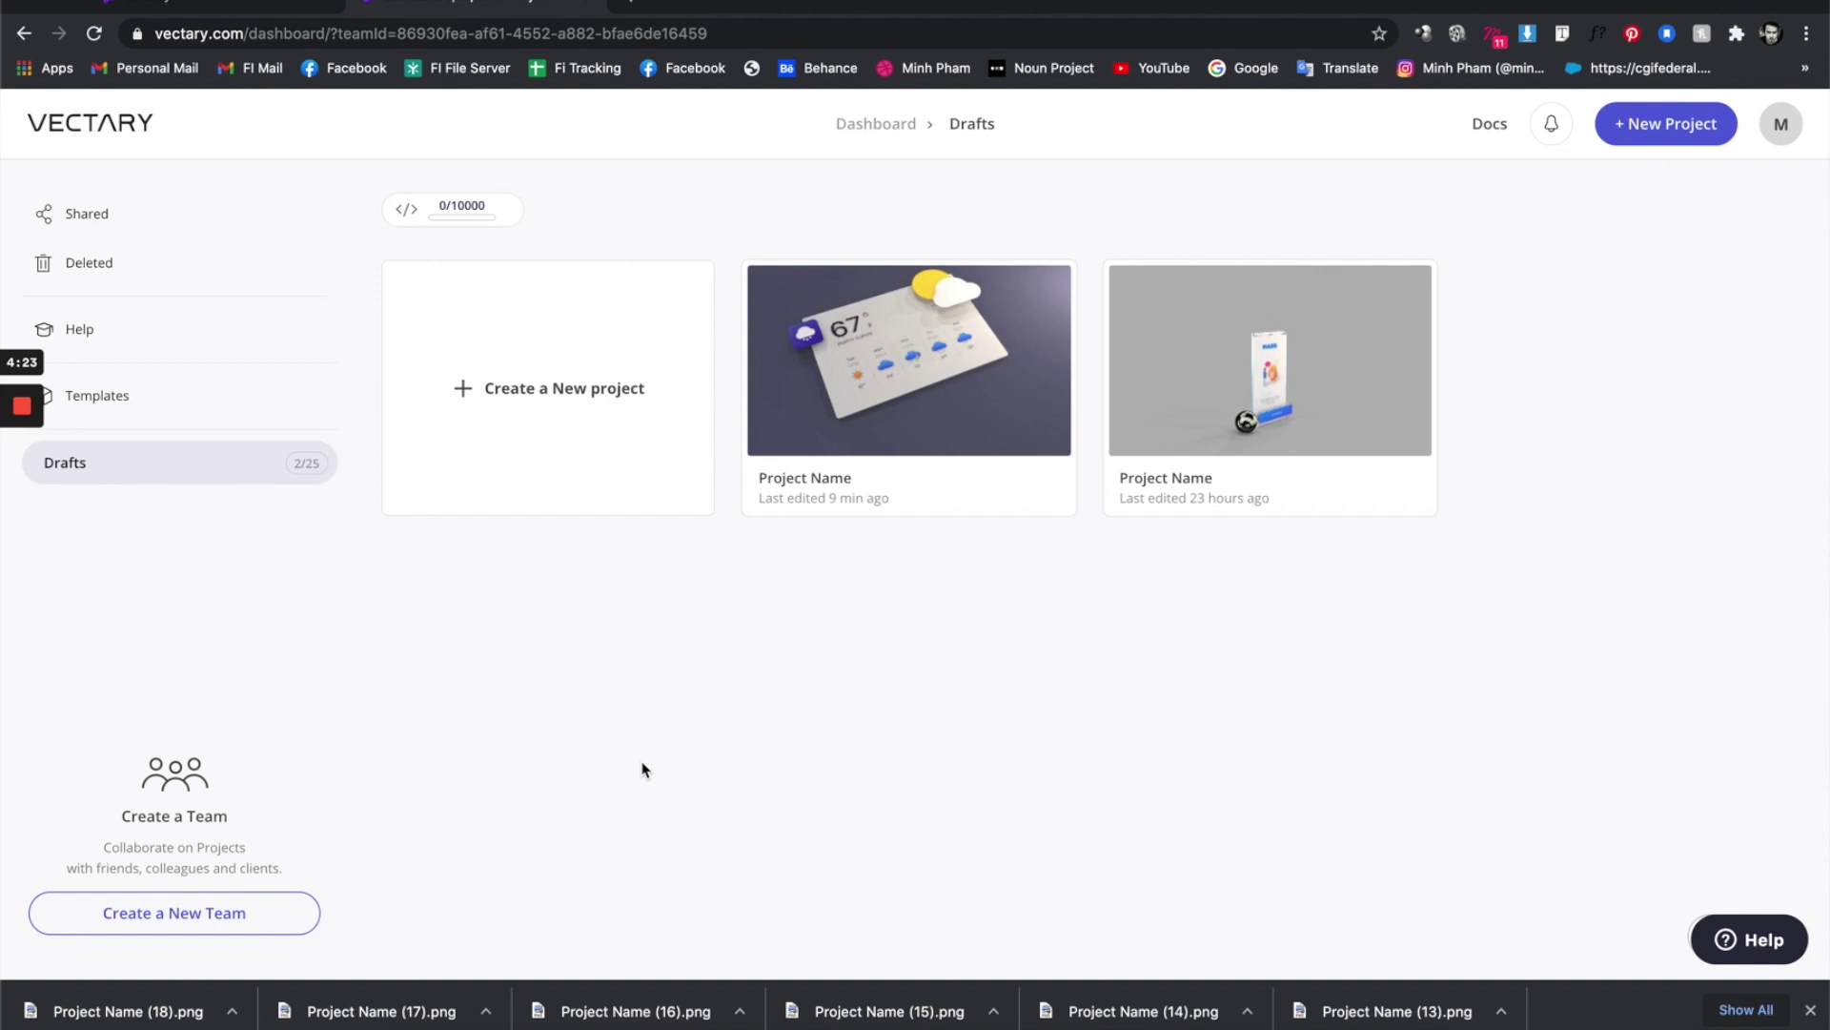
left_click(604, 383)
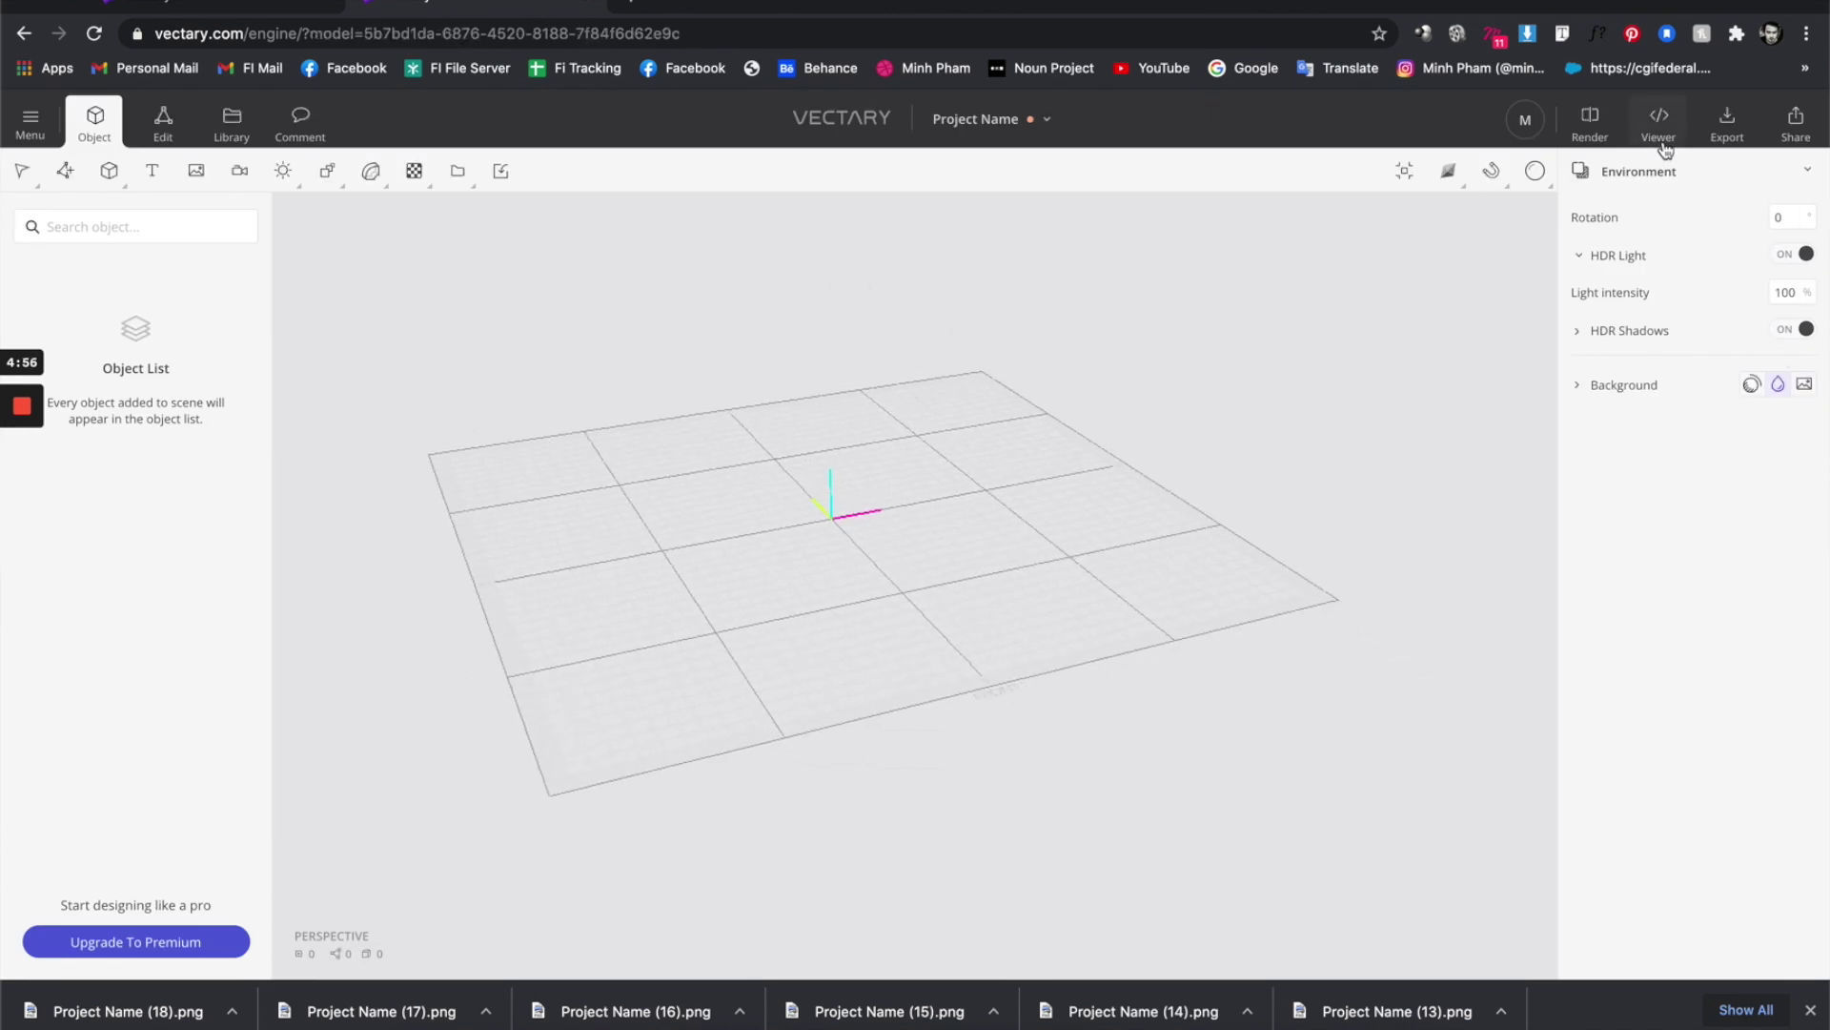
mouse_move(80, 208)
Bring up the WEATHER_WIDGET artboard in Sketch showing the 67° cloudy card and Tue–Sat forecast.
left_click(613, 1012)
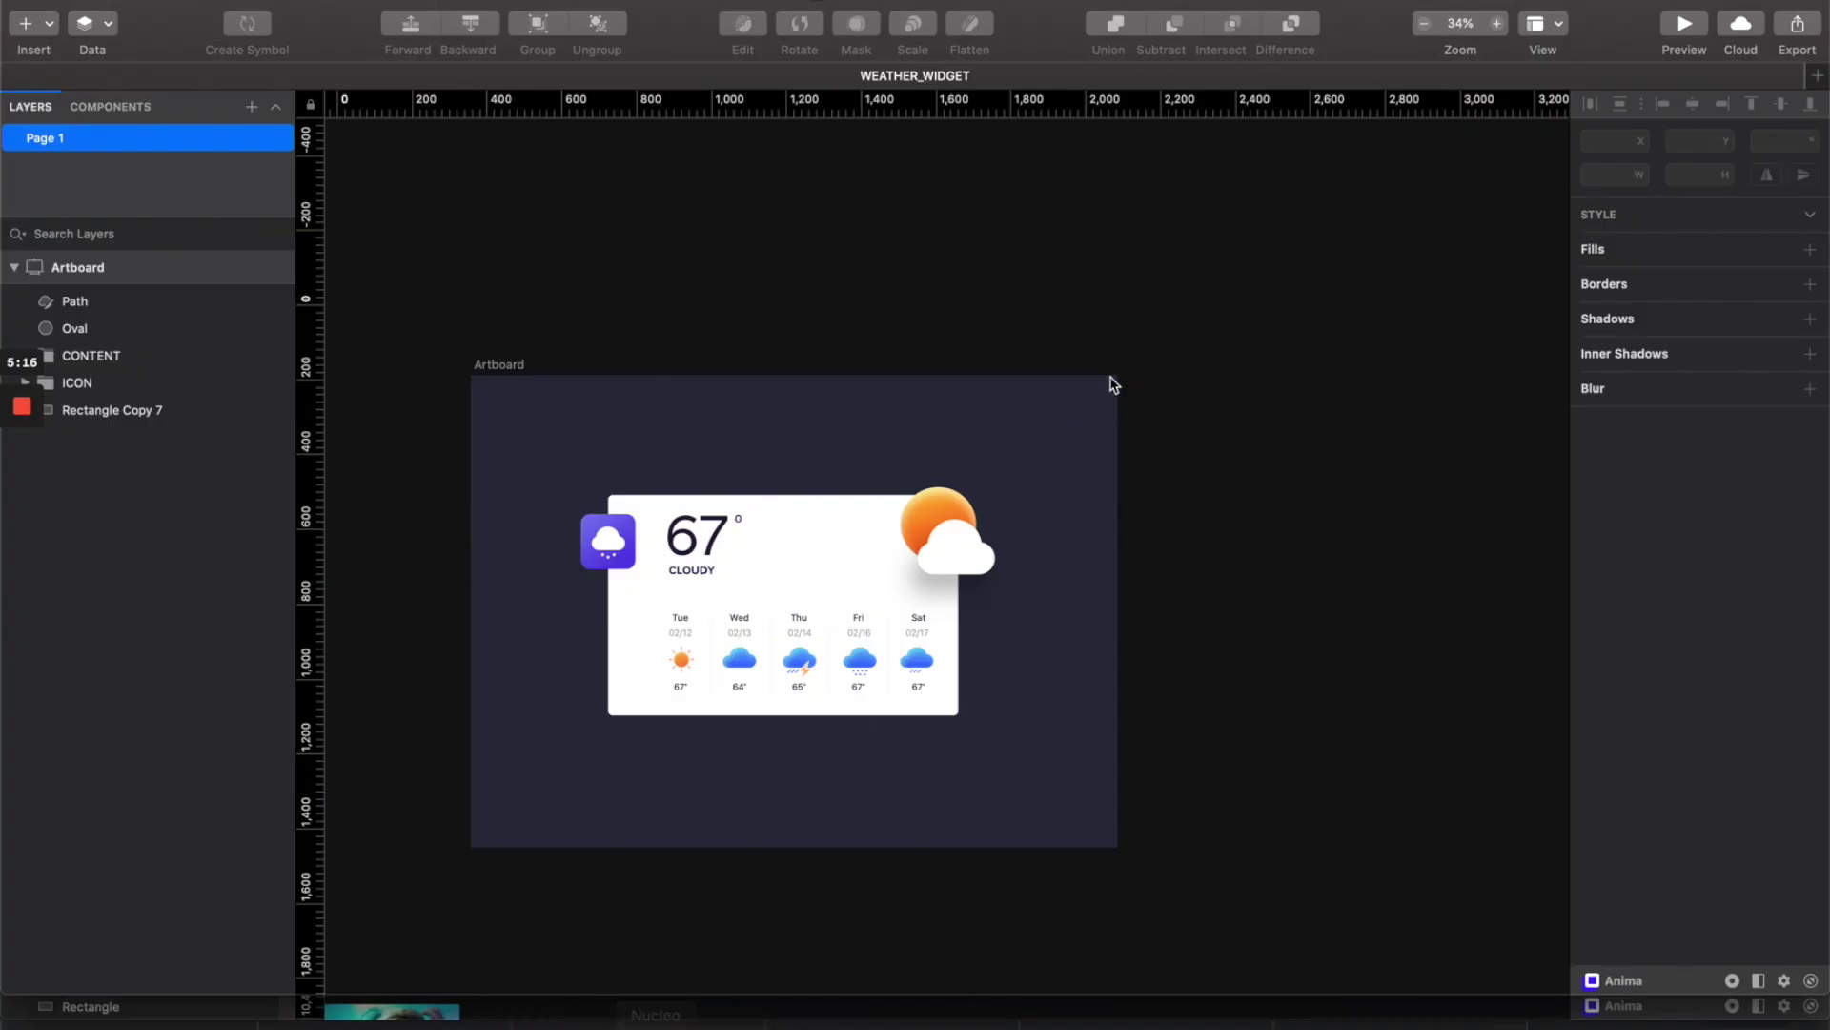
scroll(977, 618, "down", 2, "super")
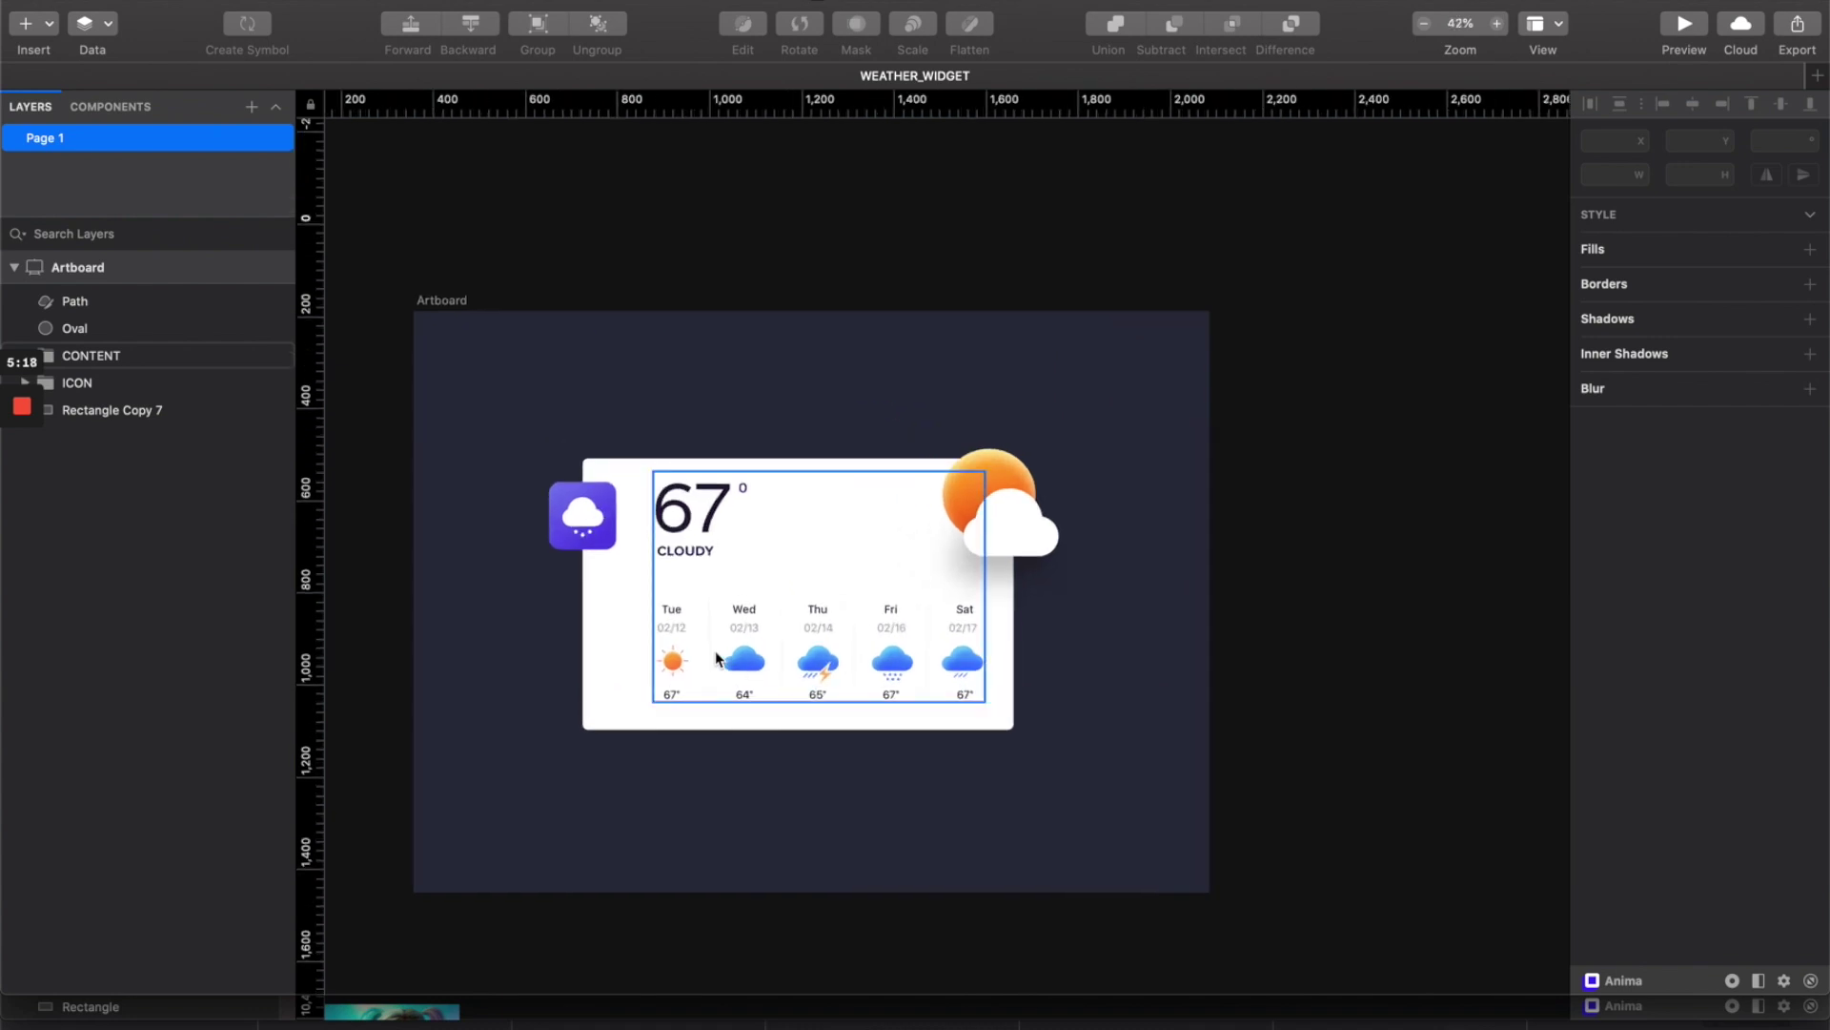
scroll(1034, 756, "up", 2, "super")
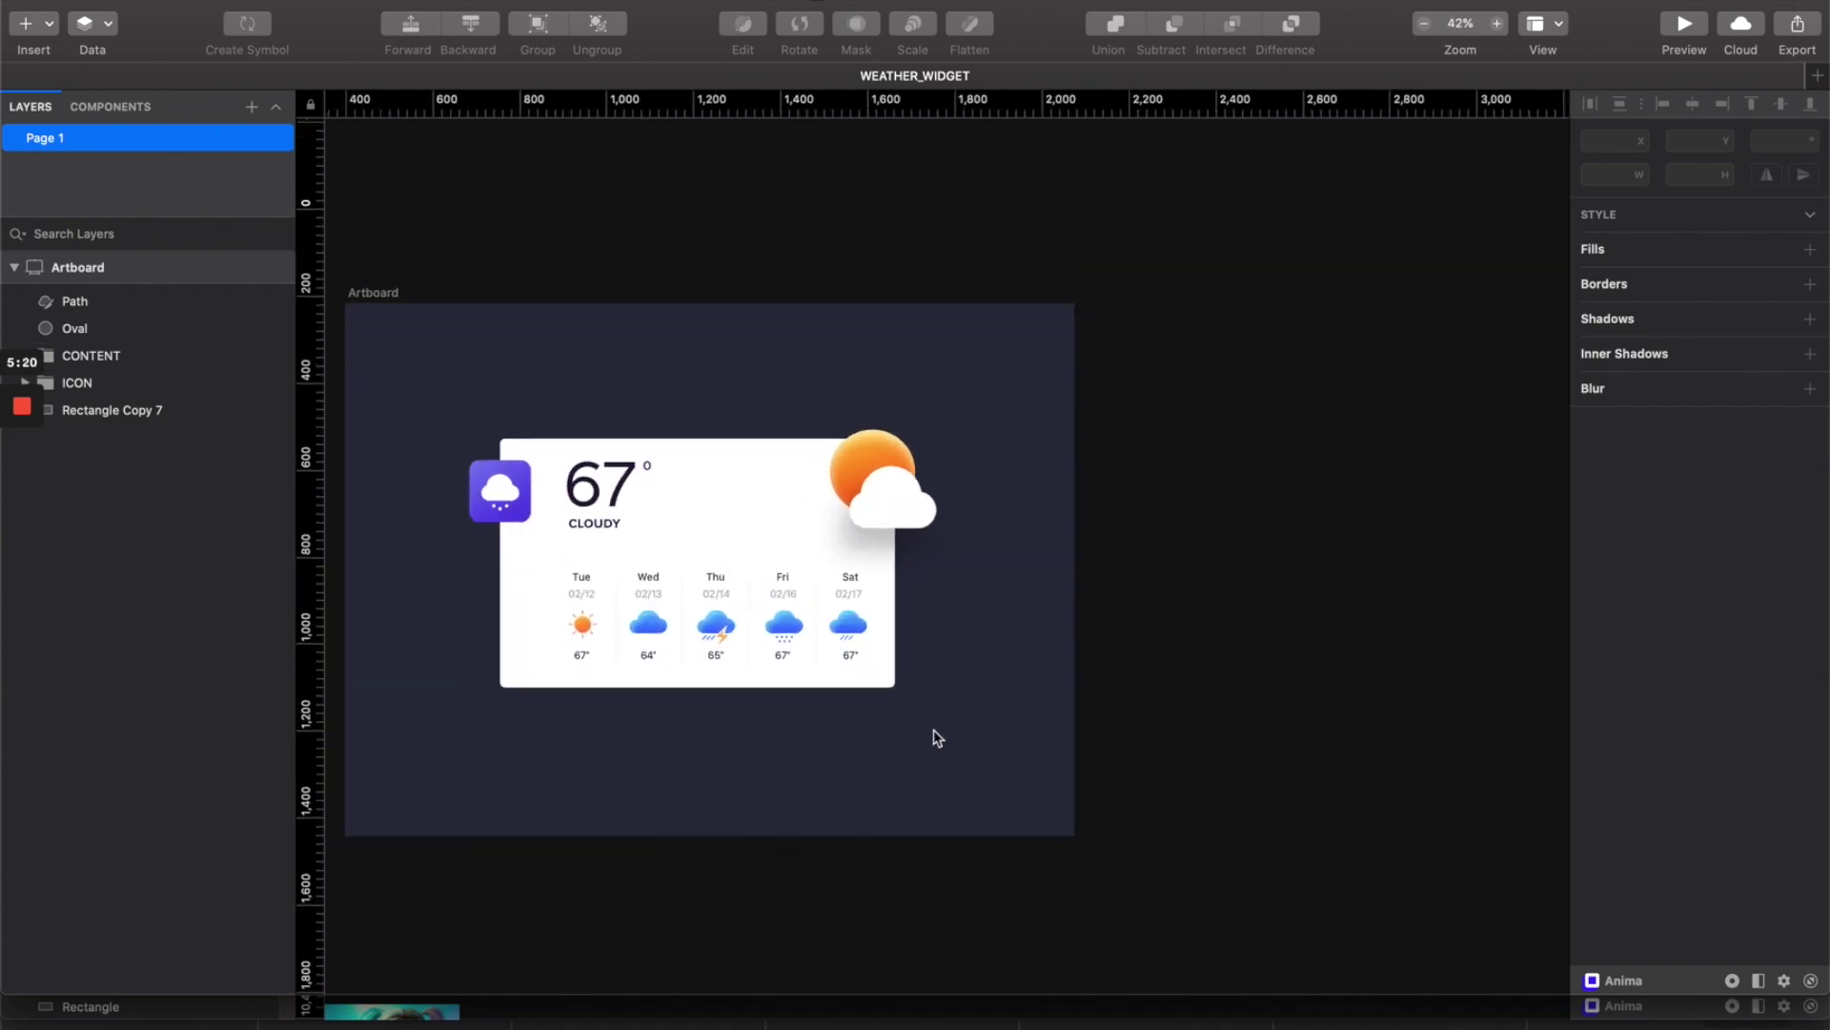
scroll(1245, 633, "right", 5)
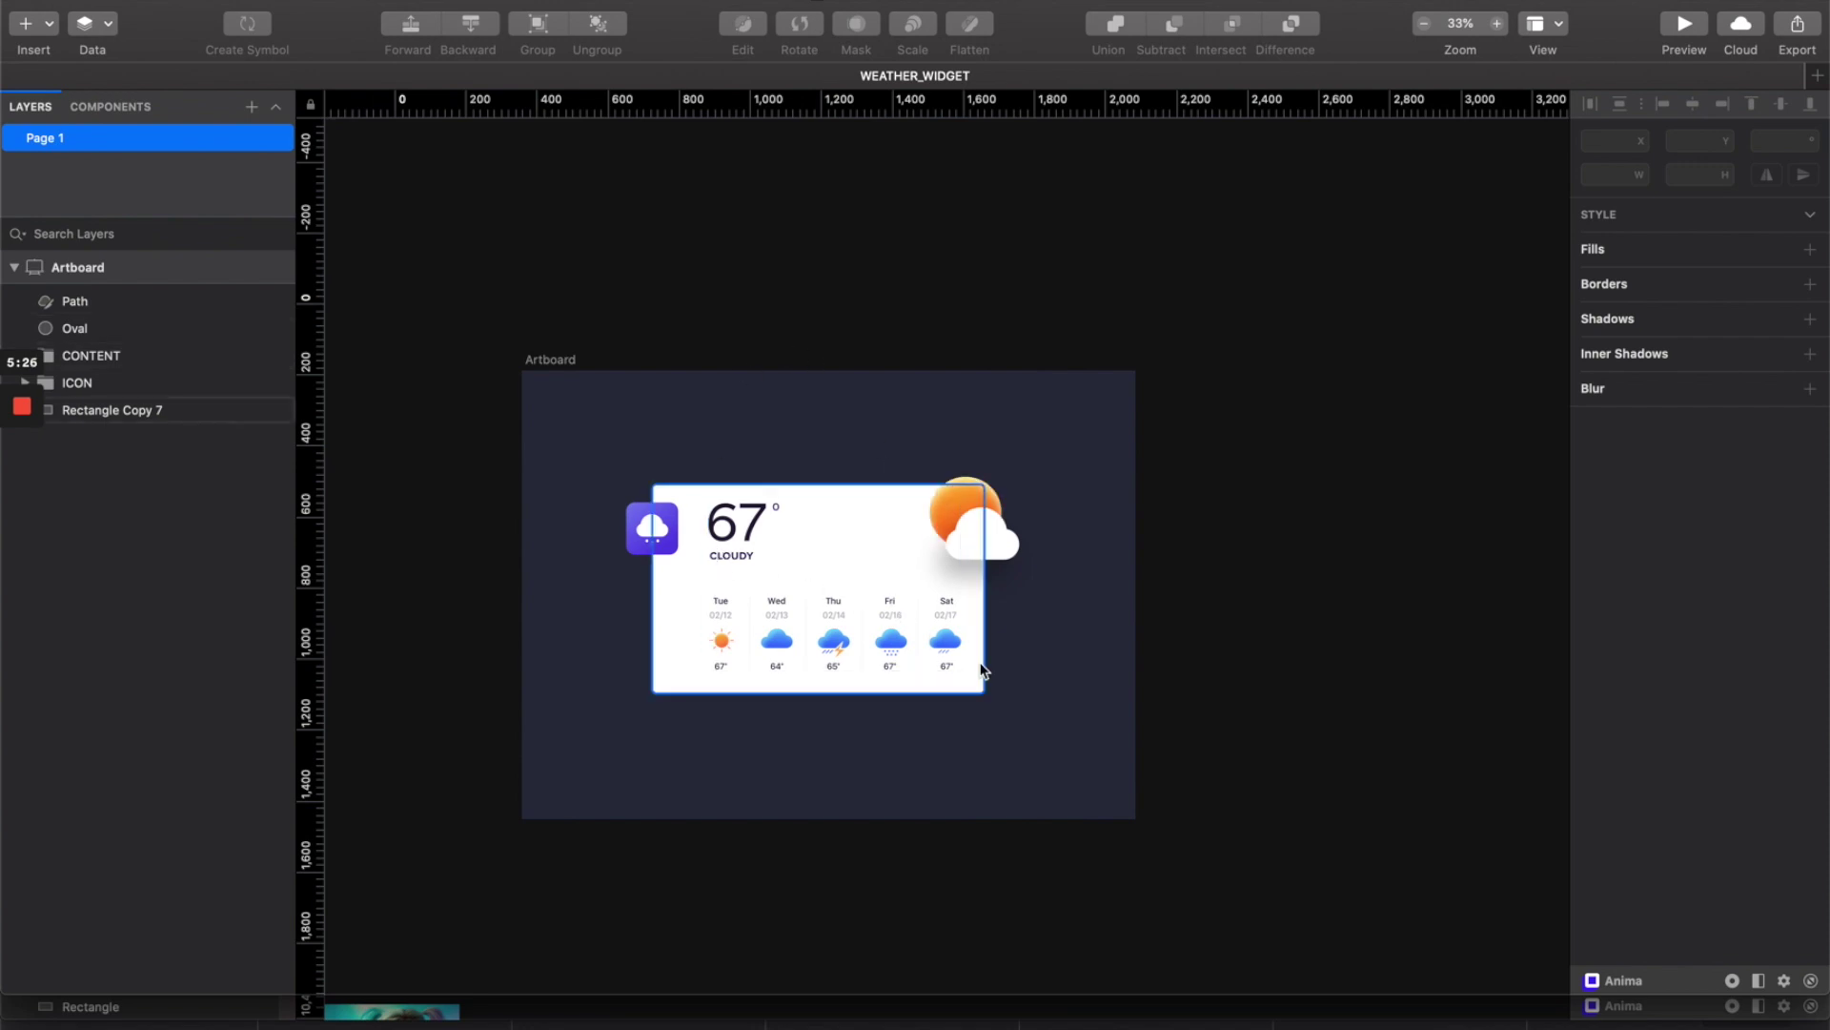
key("super+Tab")
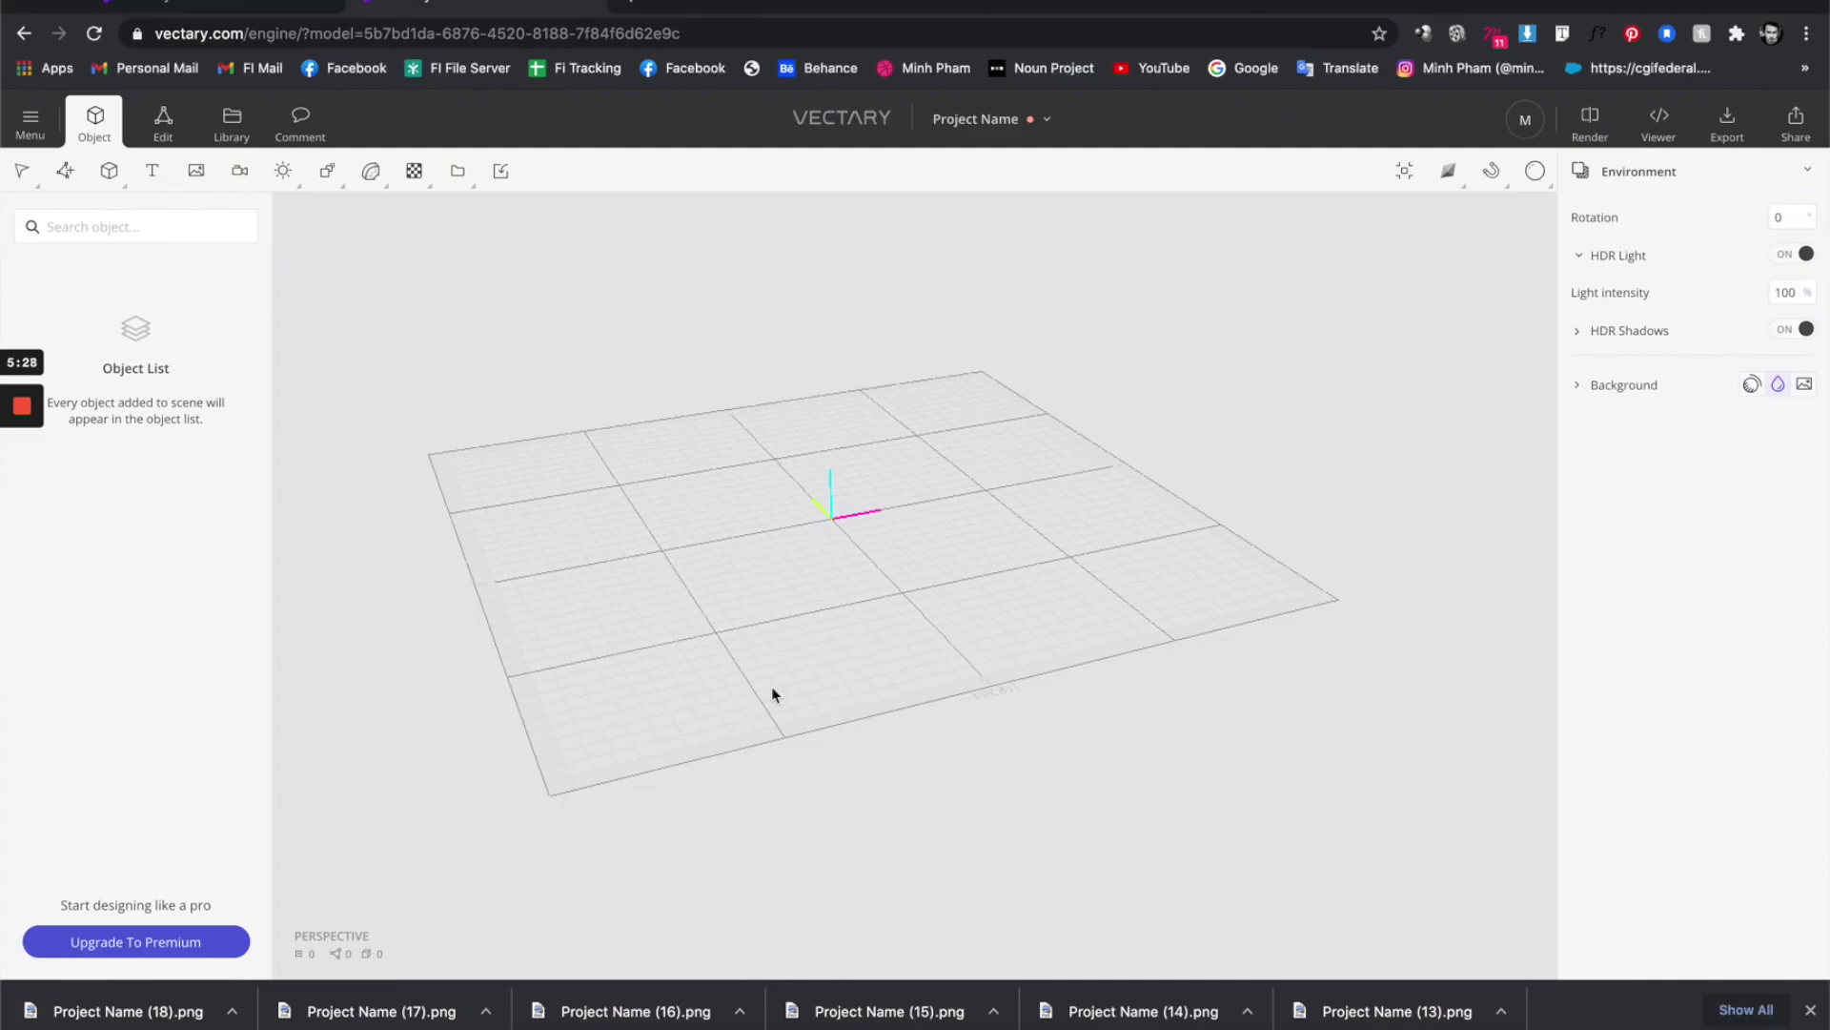
key("super+Tab")
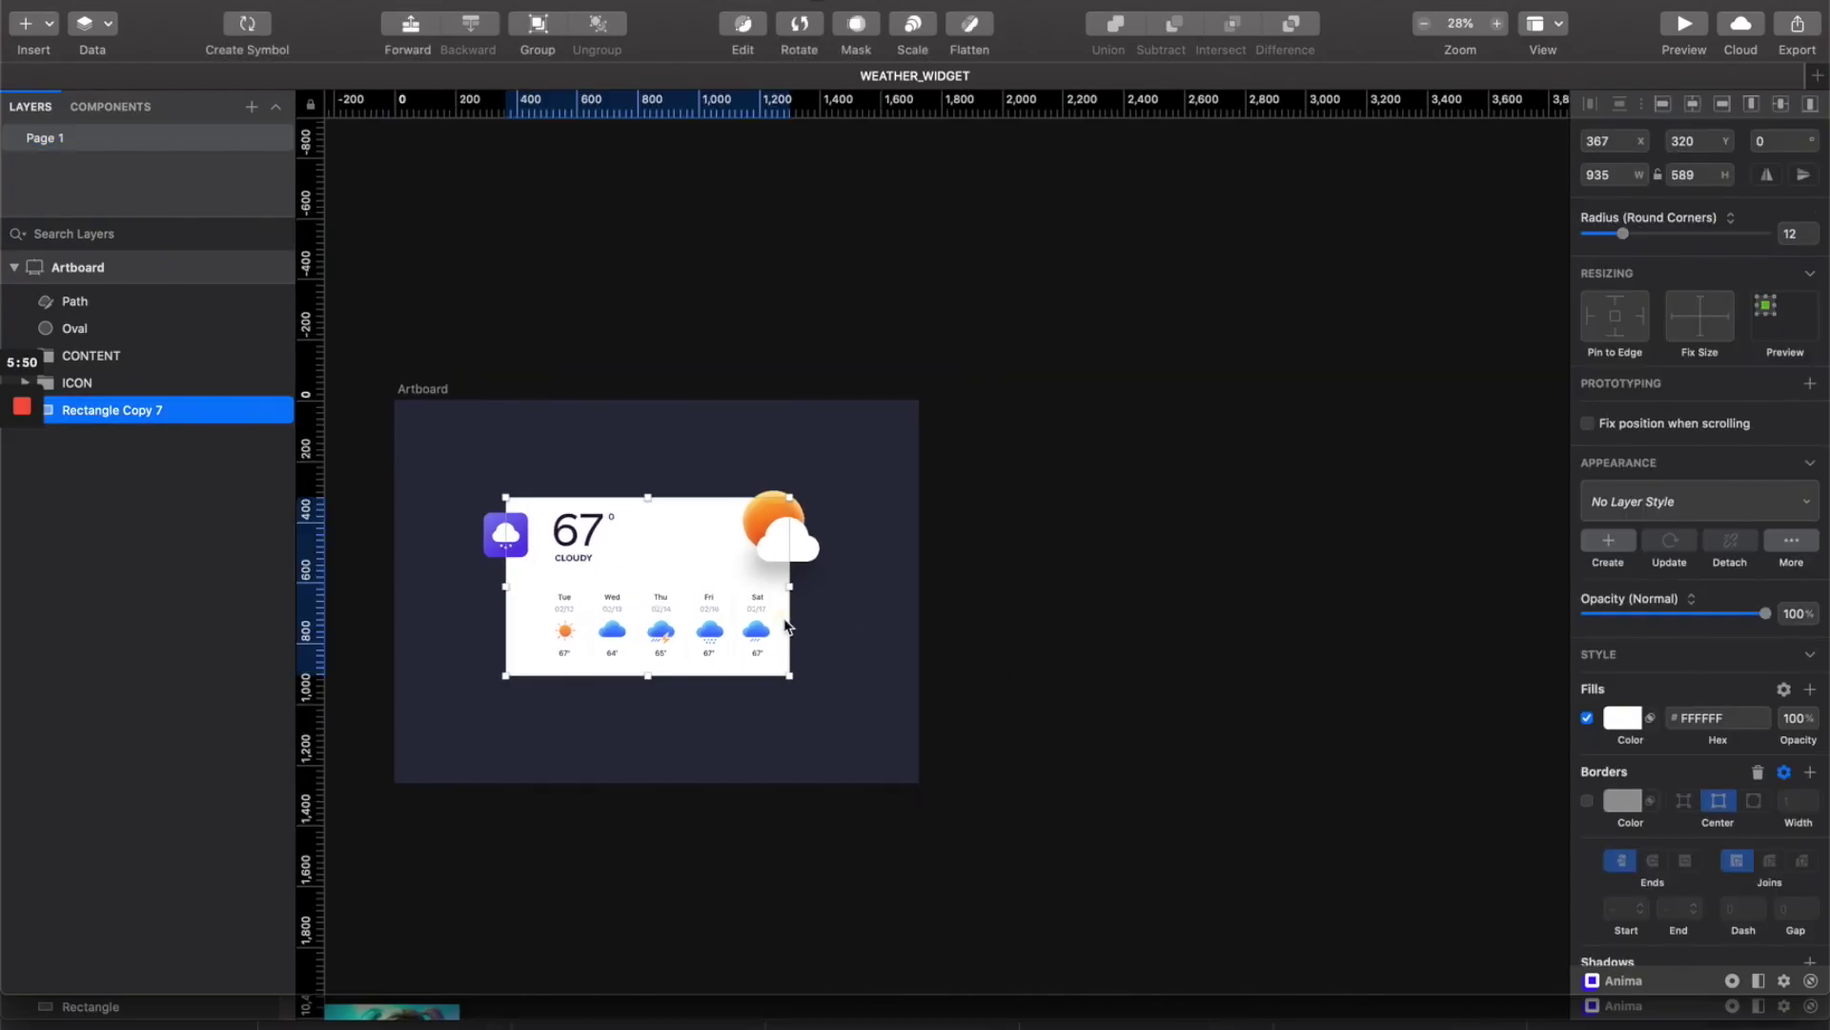
Duplicate the white card to the right of the artboard and select the copy.
left_click_drag(776, 613, 1339, 577, "alt")
scroll(1427, 584, "up", 3, "super")
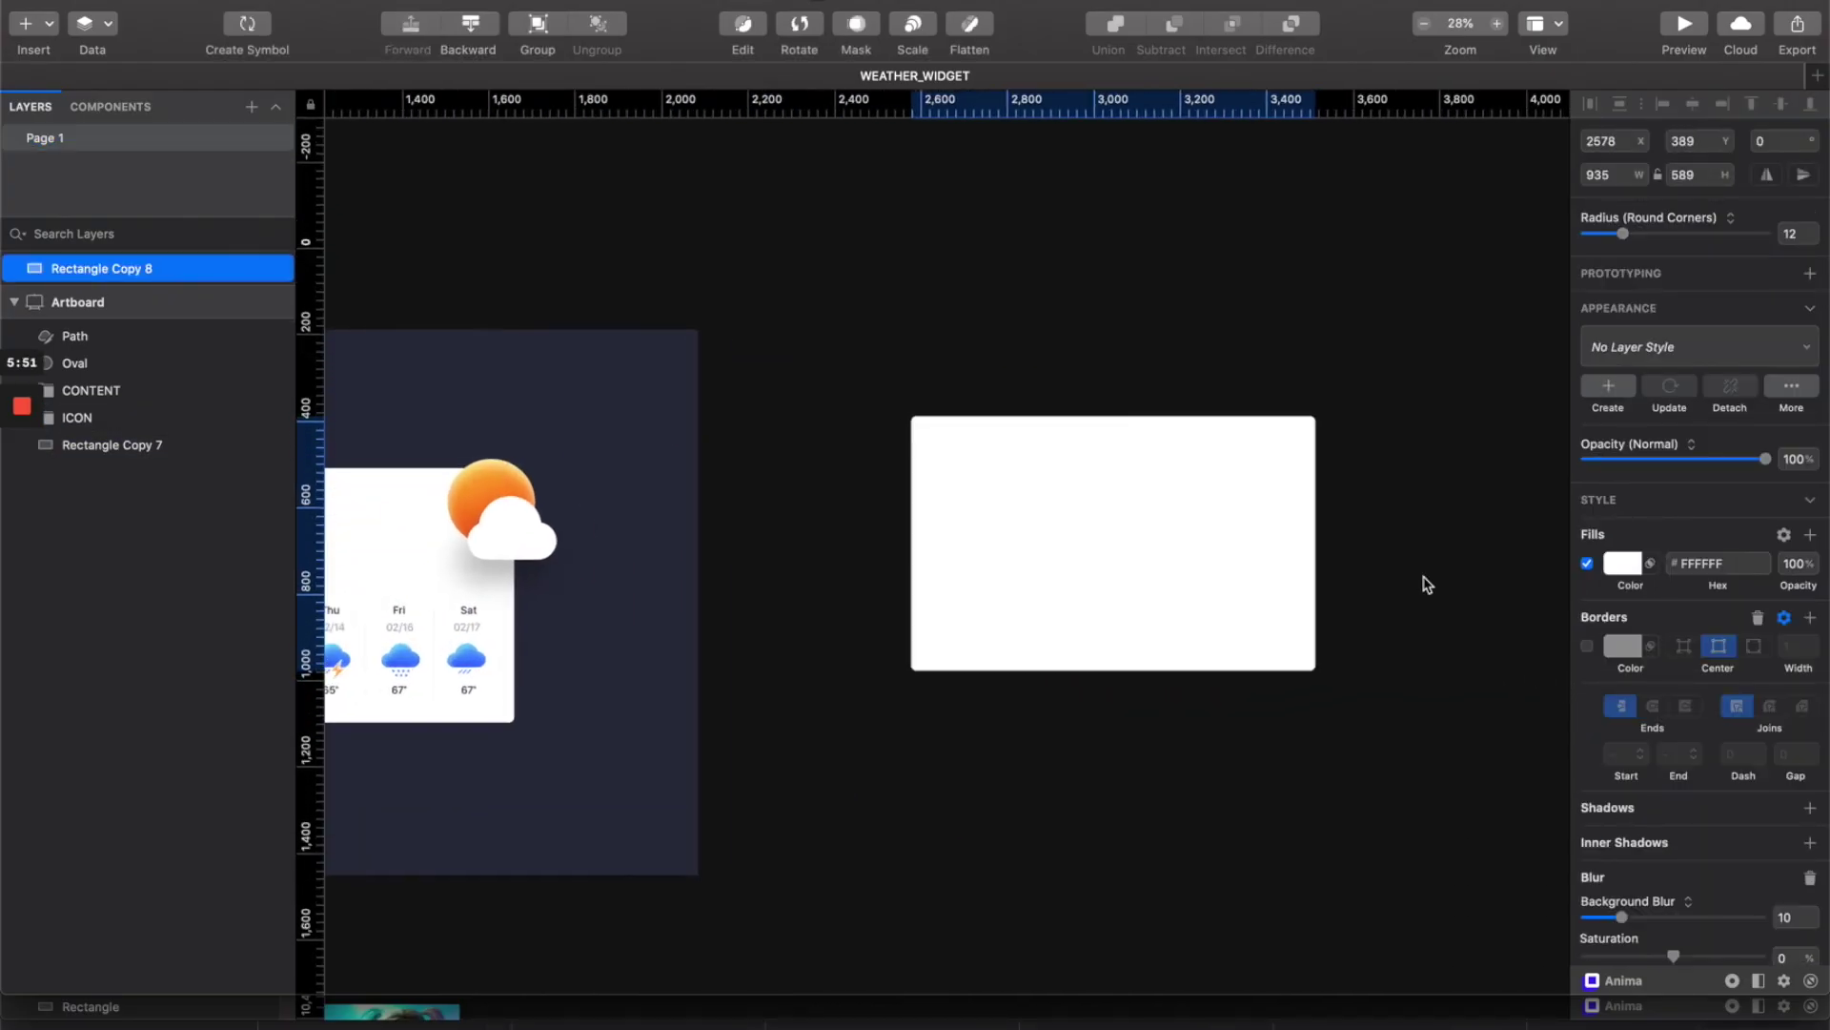
left_click(1421, 576)
left_click(1180, 265)
left_click(1168, 576)
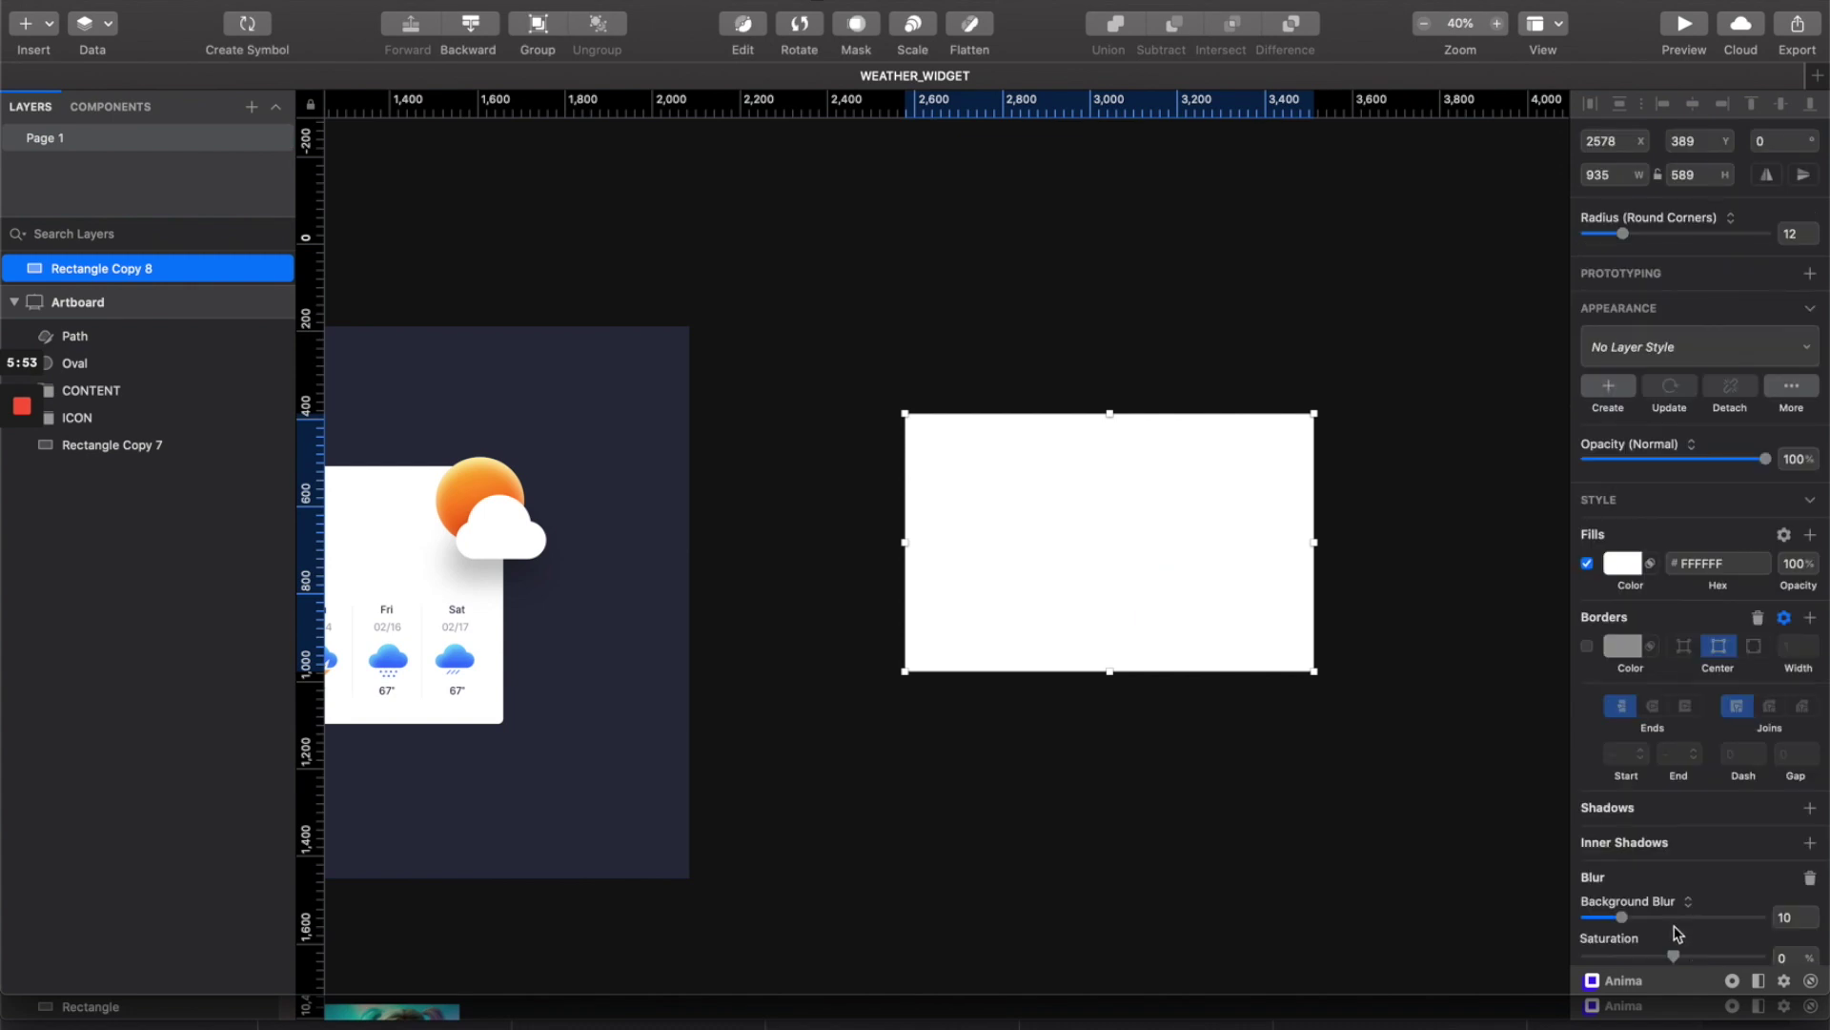
Make the copied card exportable as SVG and save it as 'Frame' in ASSETS.
scroll(1637, 795, "down", 1)
left_click(1660, 949)
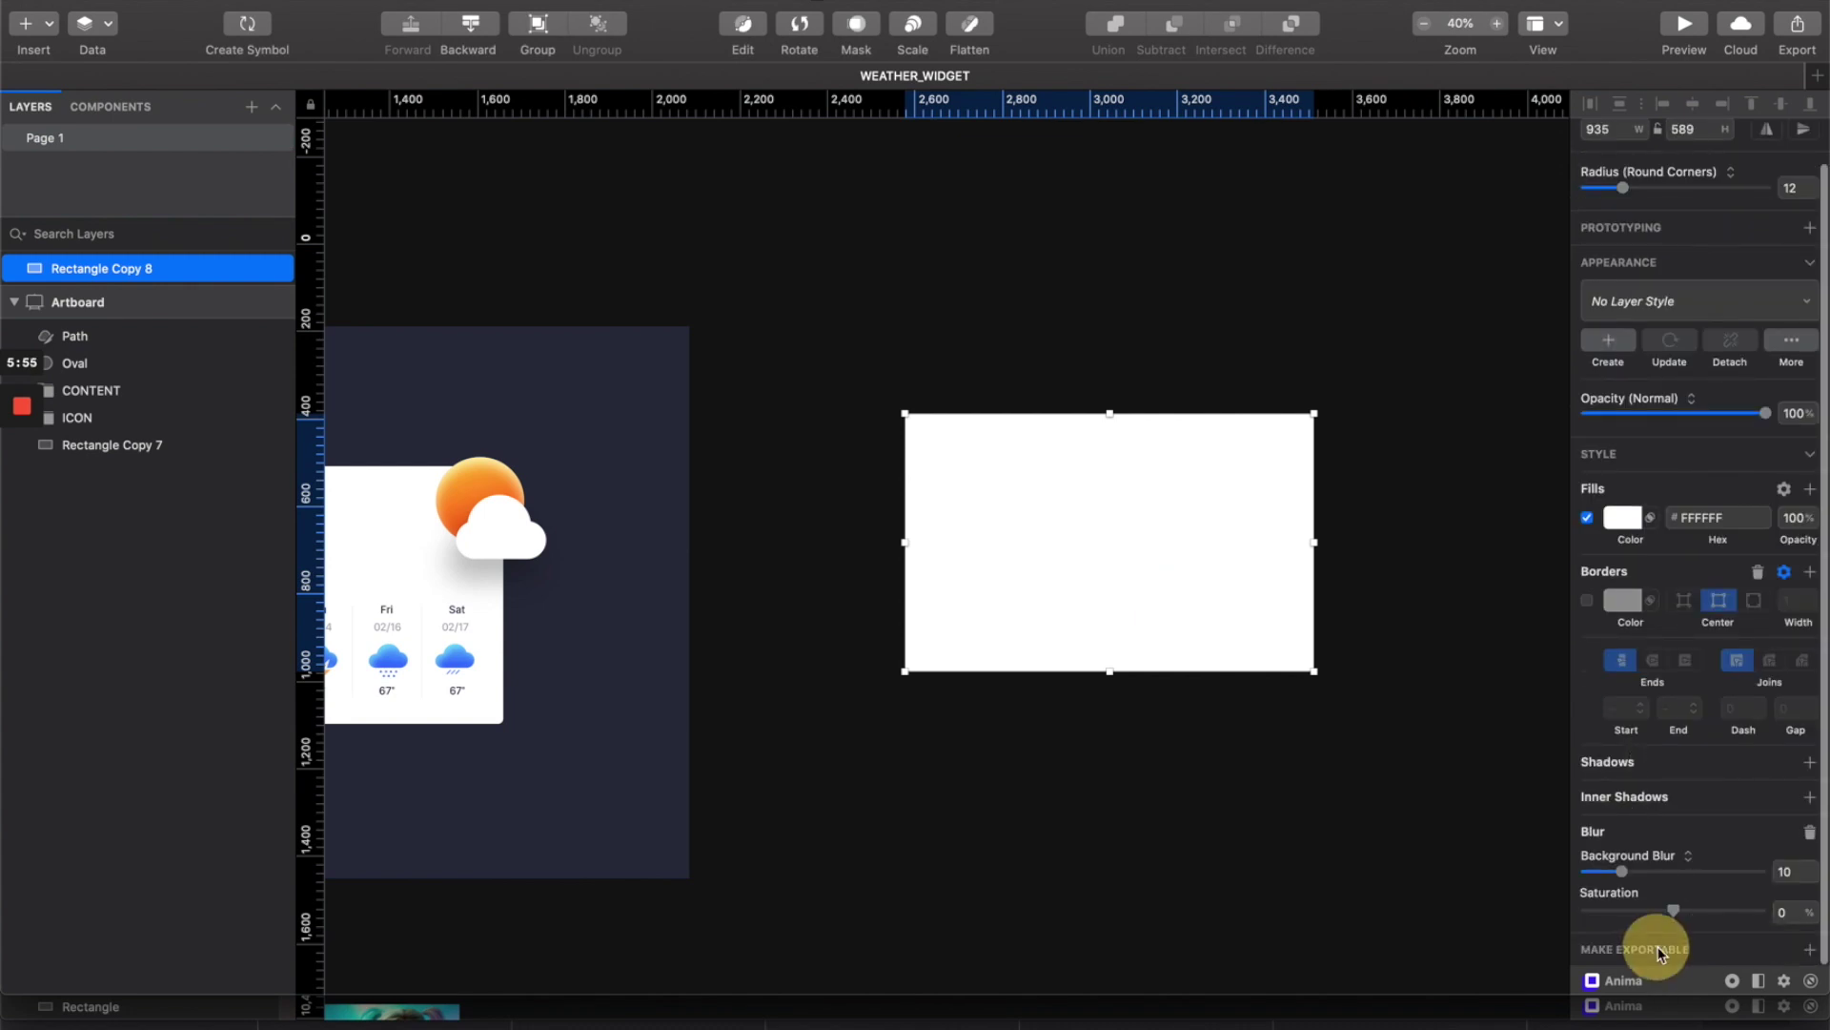
scroll(1783, 934, "down", 5)
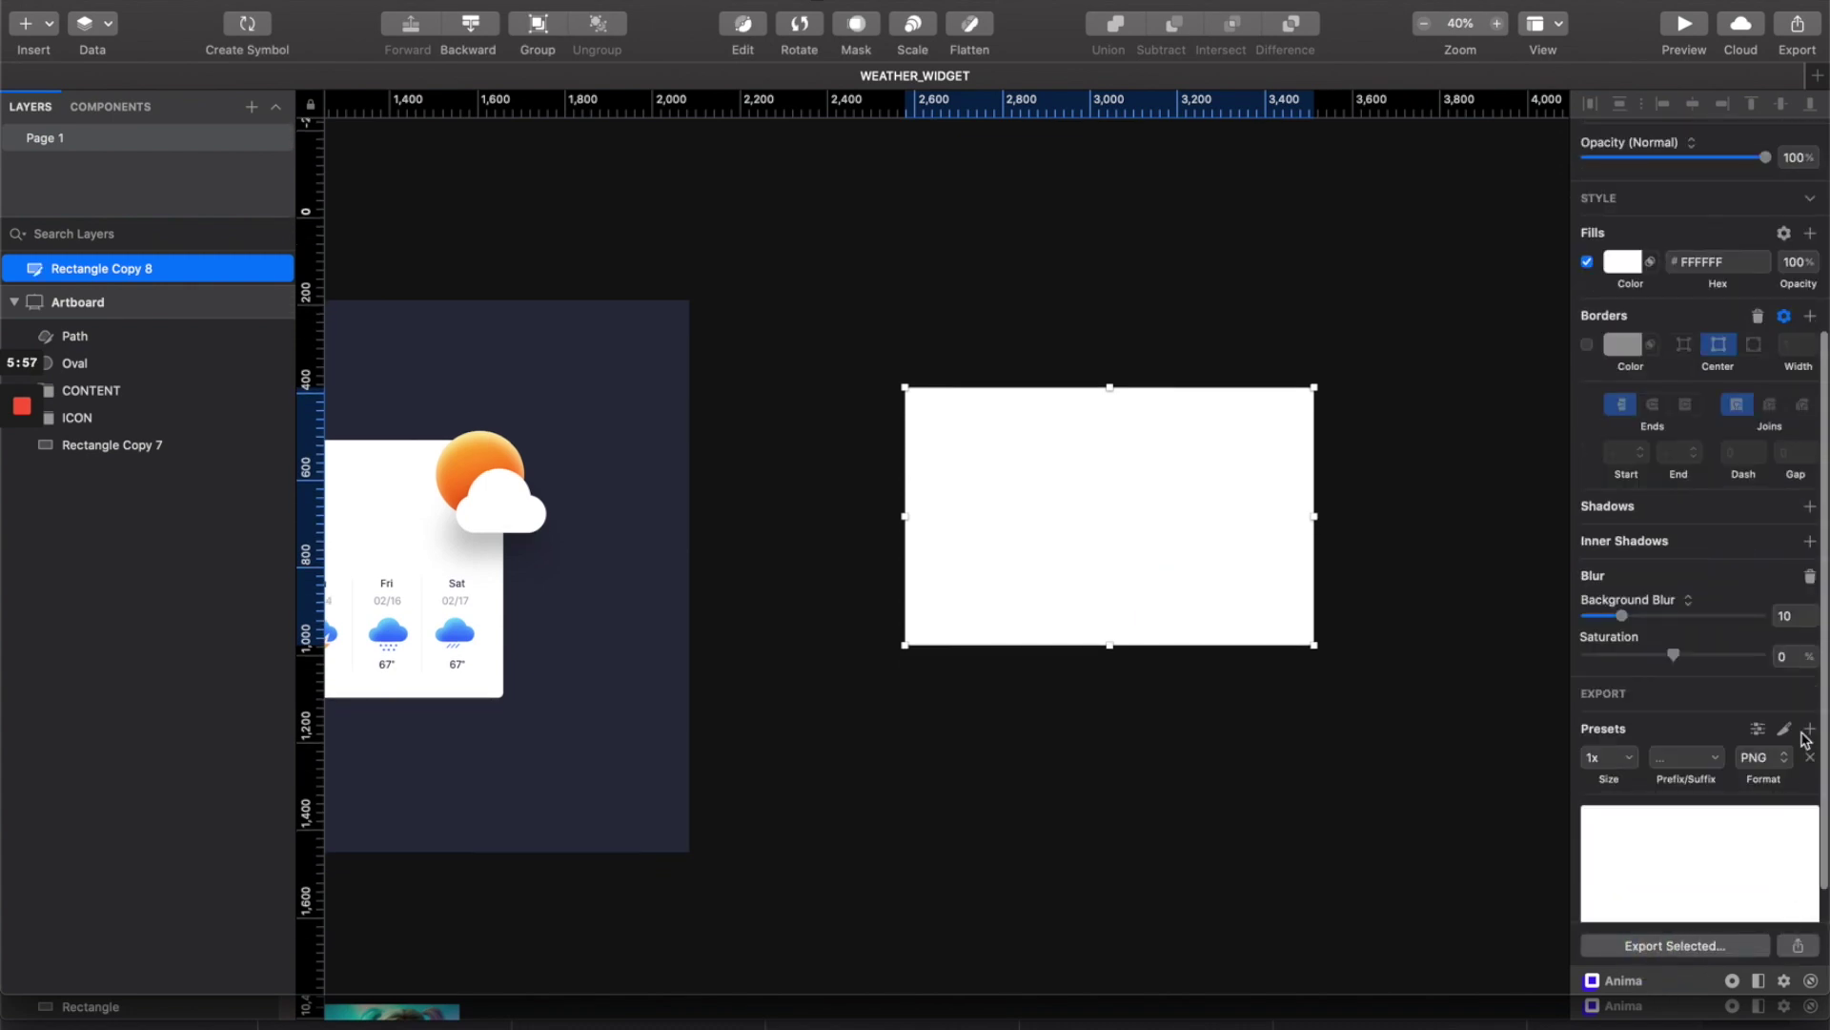
left_click(1779, 755)
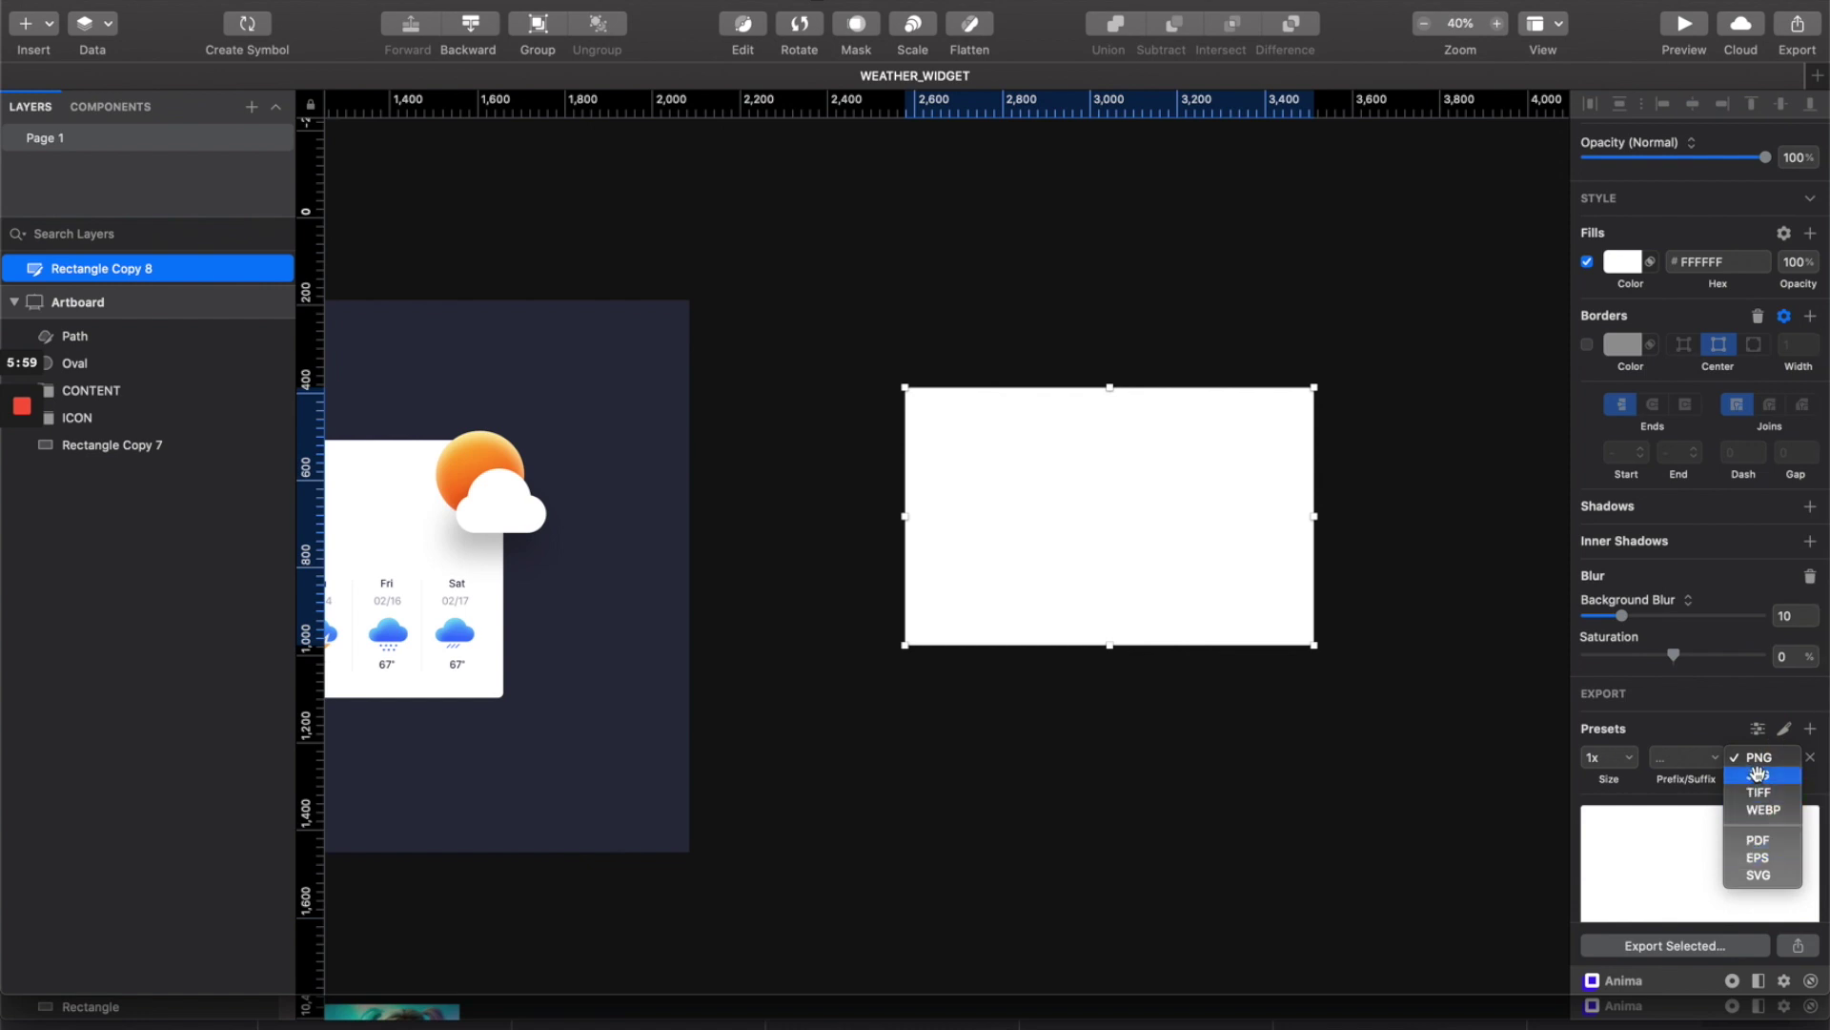
left_click(1758, 874)
left_click(1674, 947)
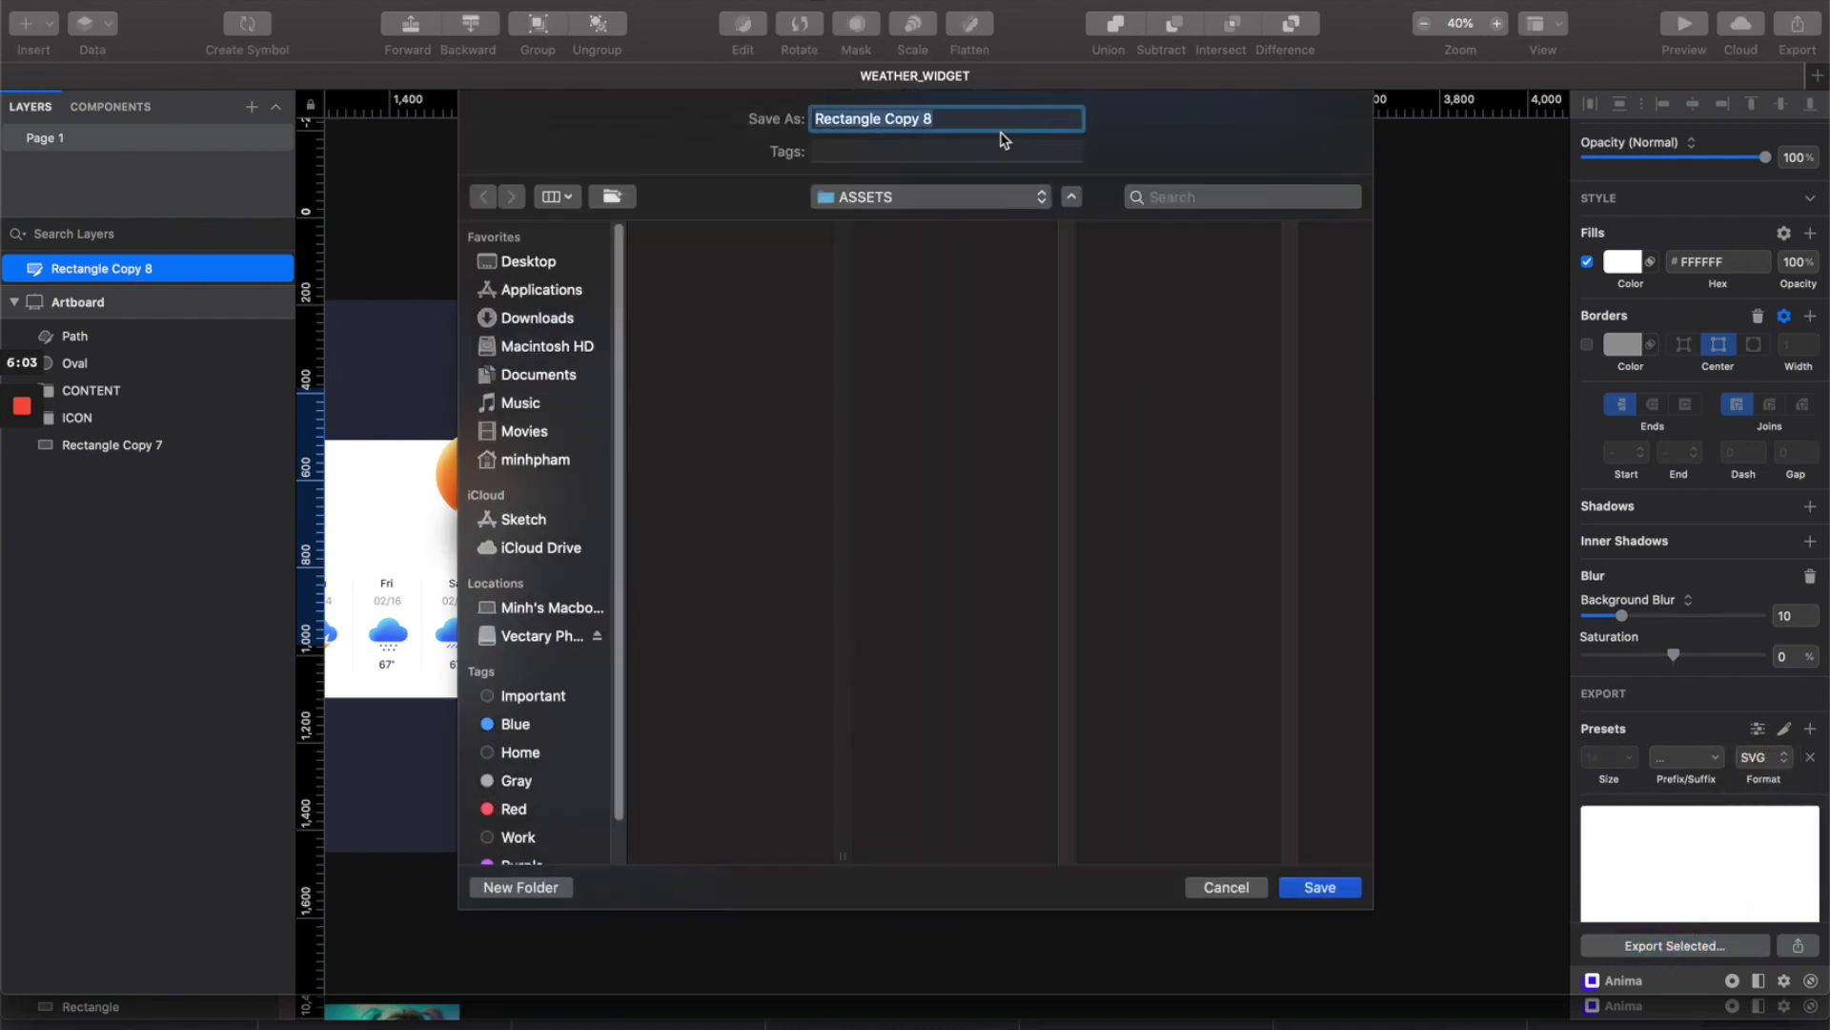
type("Frame")
key("Return")
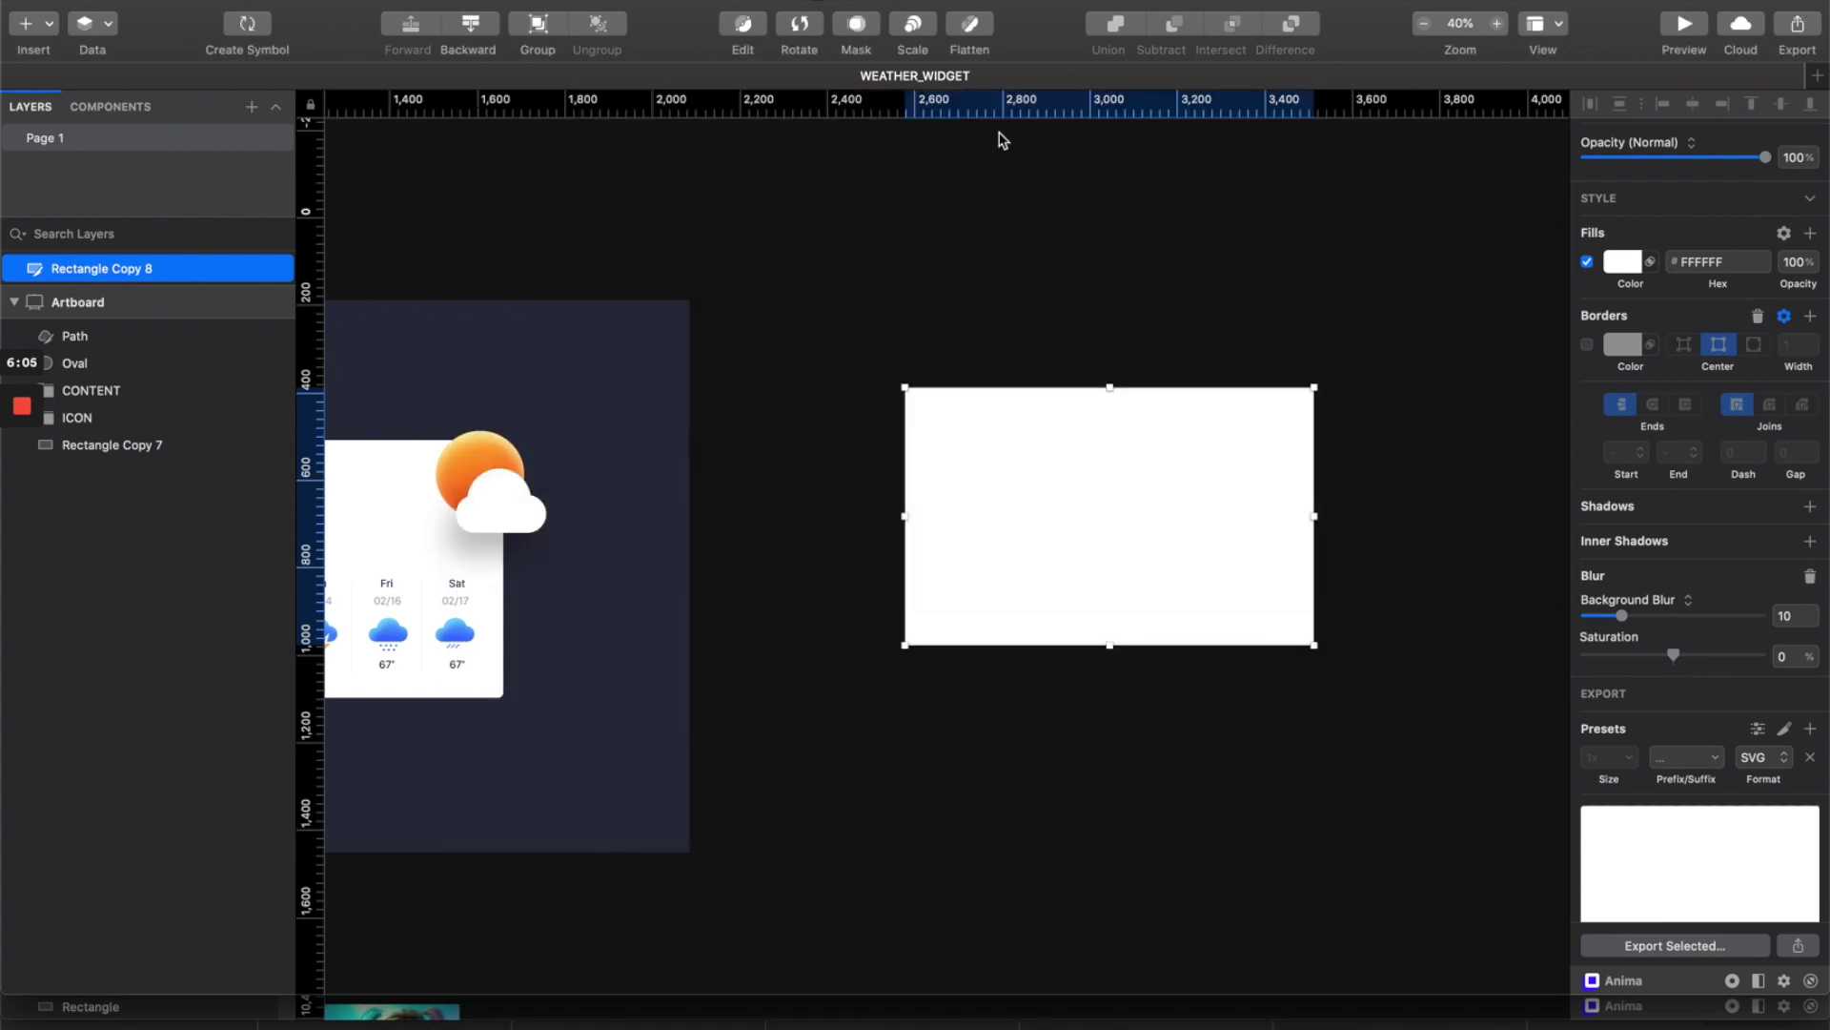
scroll(762, 534, "left", 5)
Select the CONTENT group and place a copy below the white card.
left_click(982, 679)
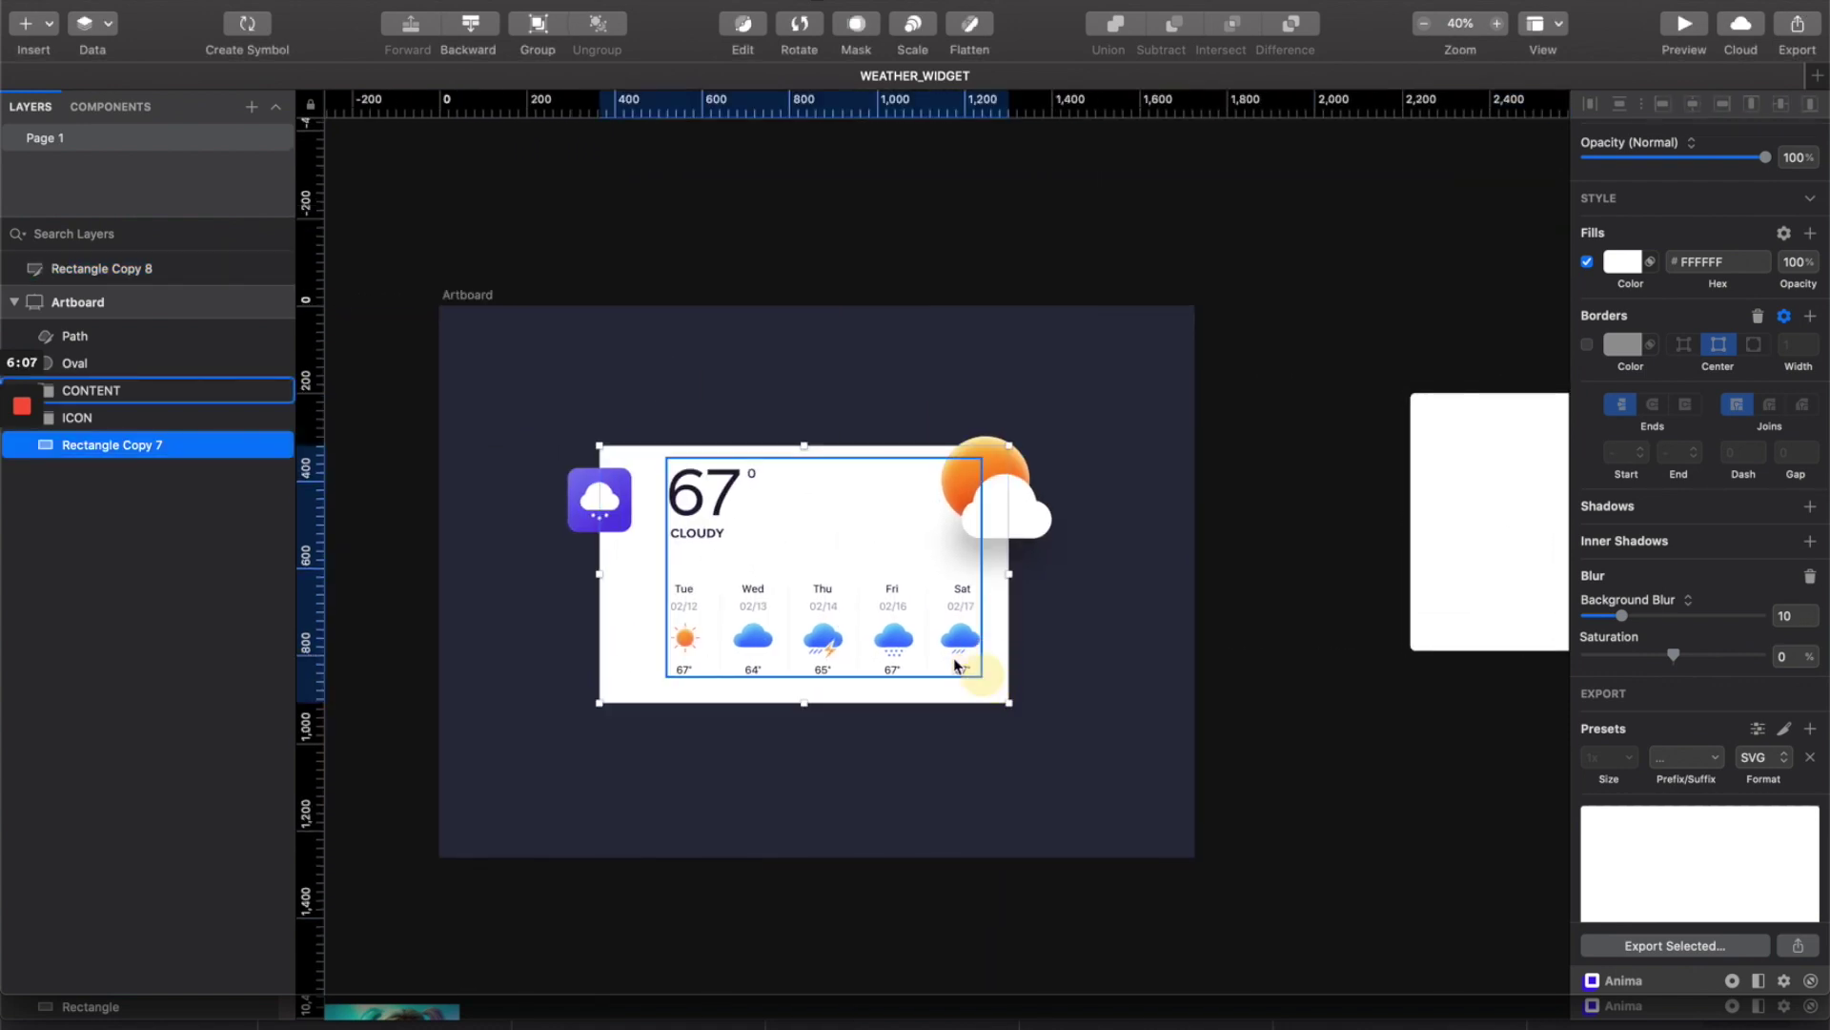
left_click(964, 656)
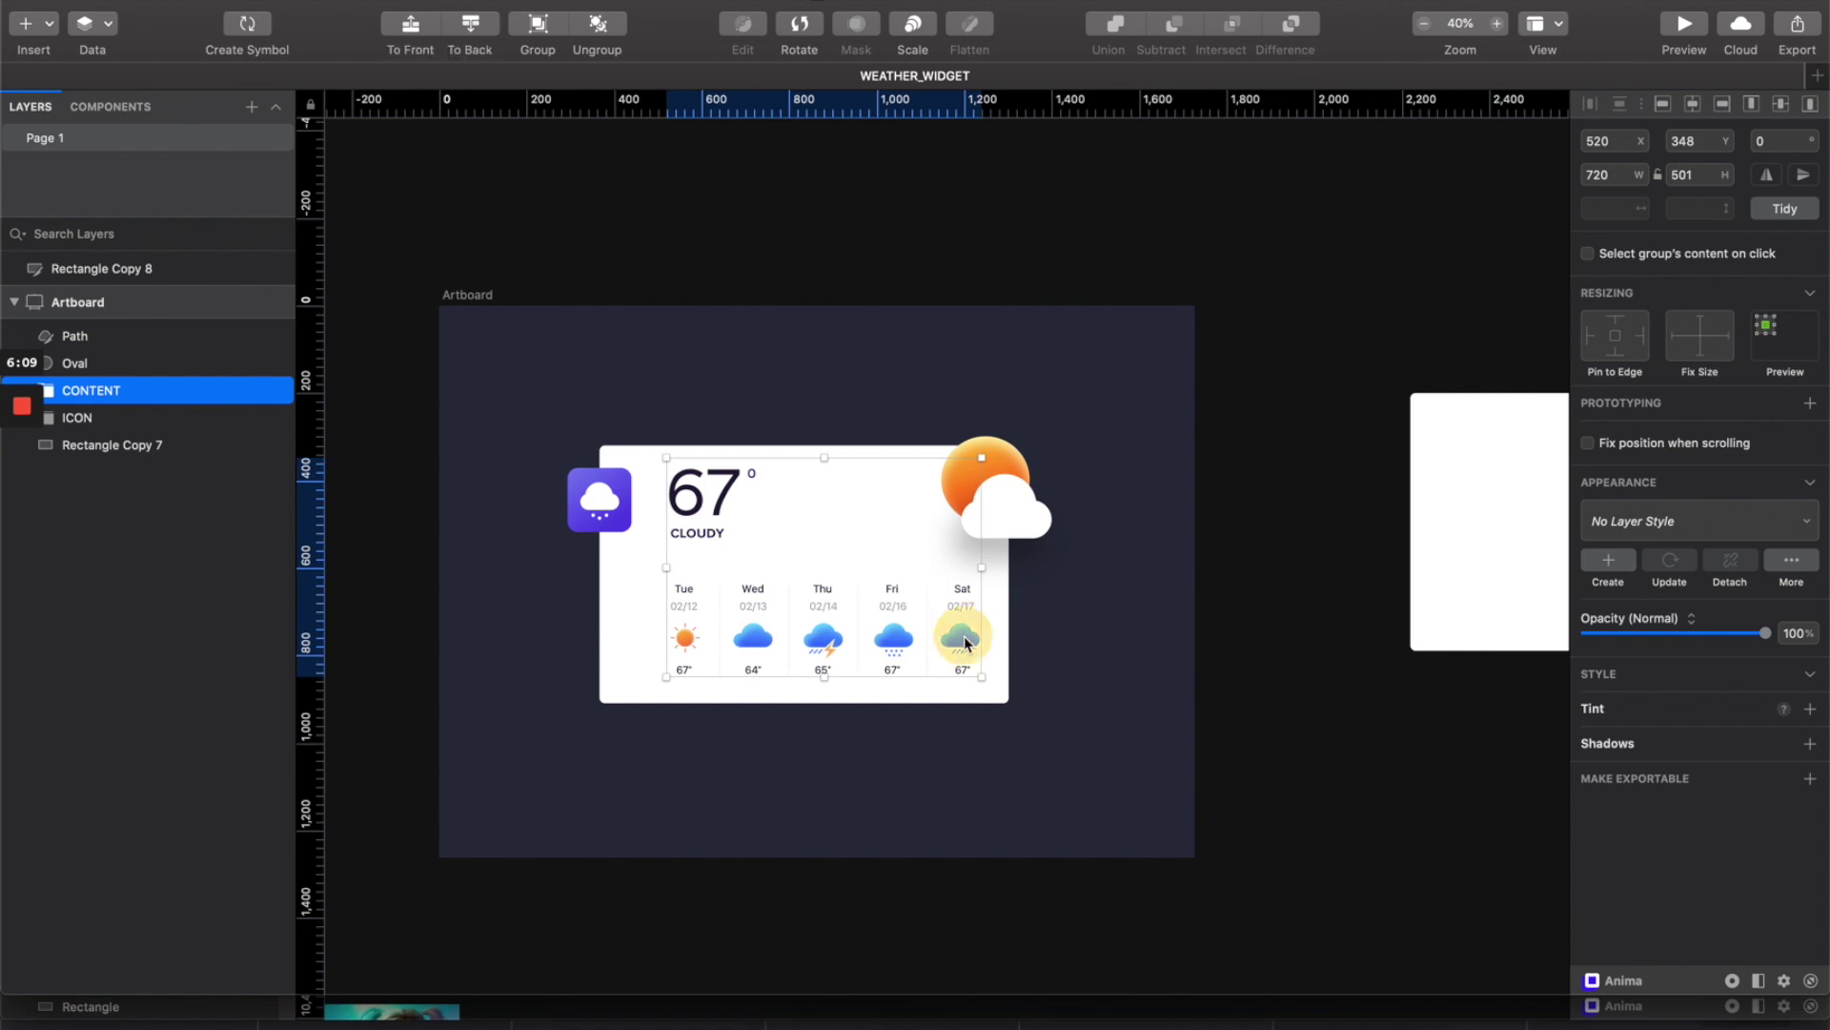
left_click(1687, 621)
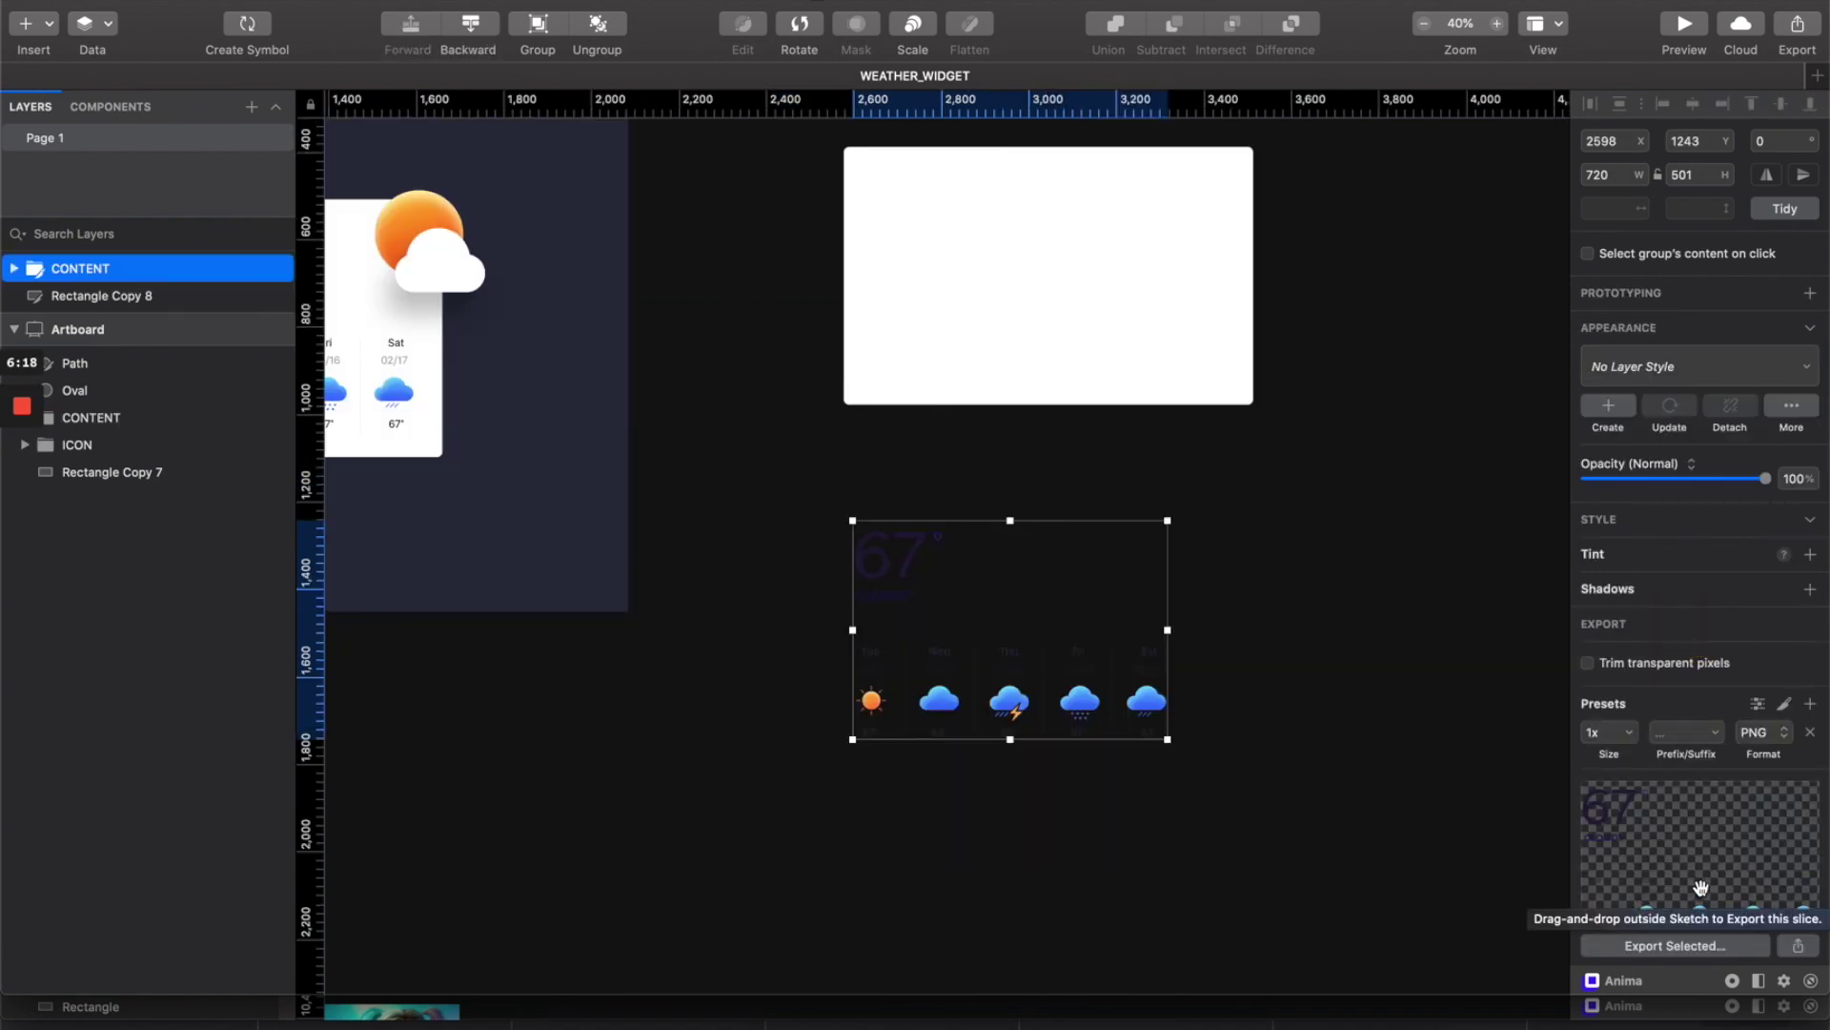
scroll(1025, 709, "up", 3, "super")
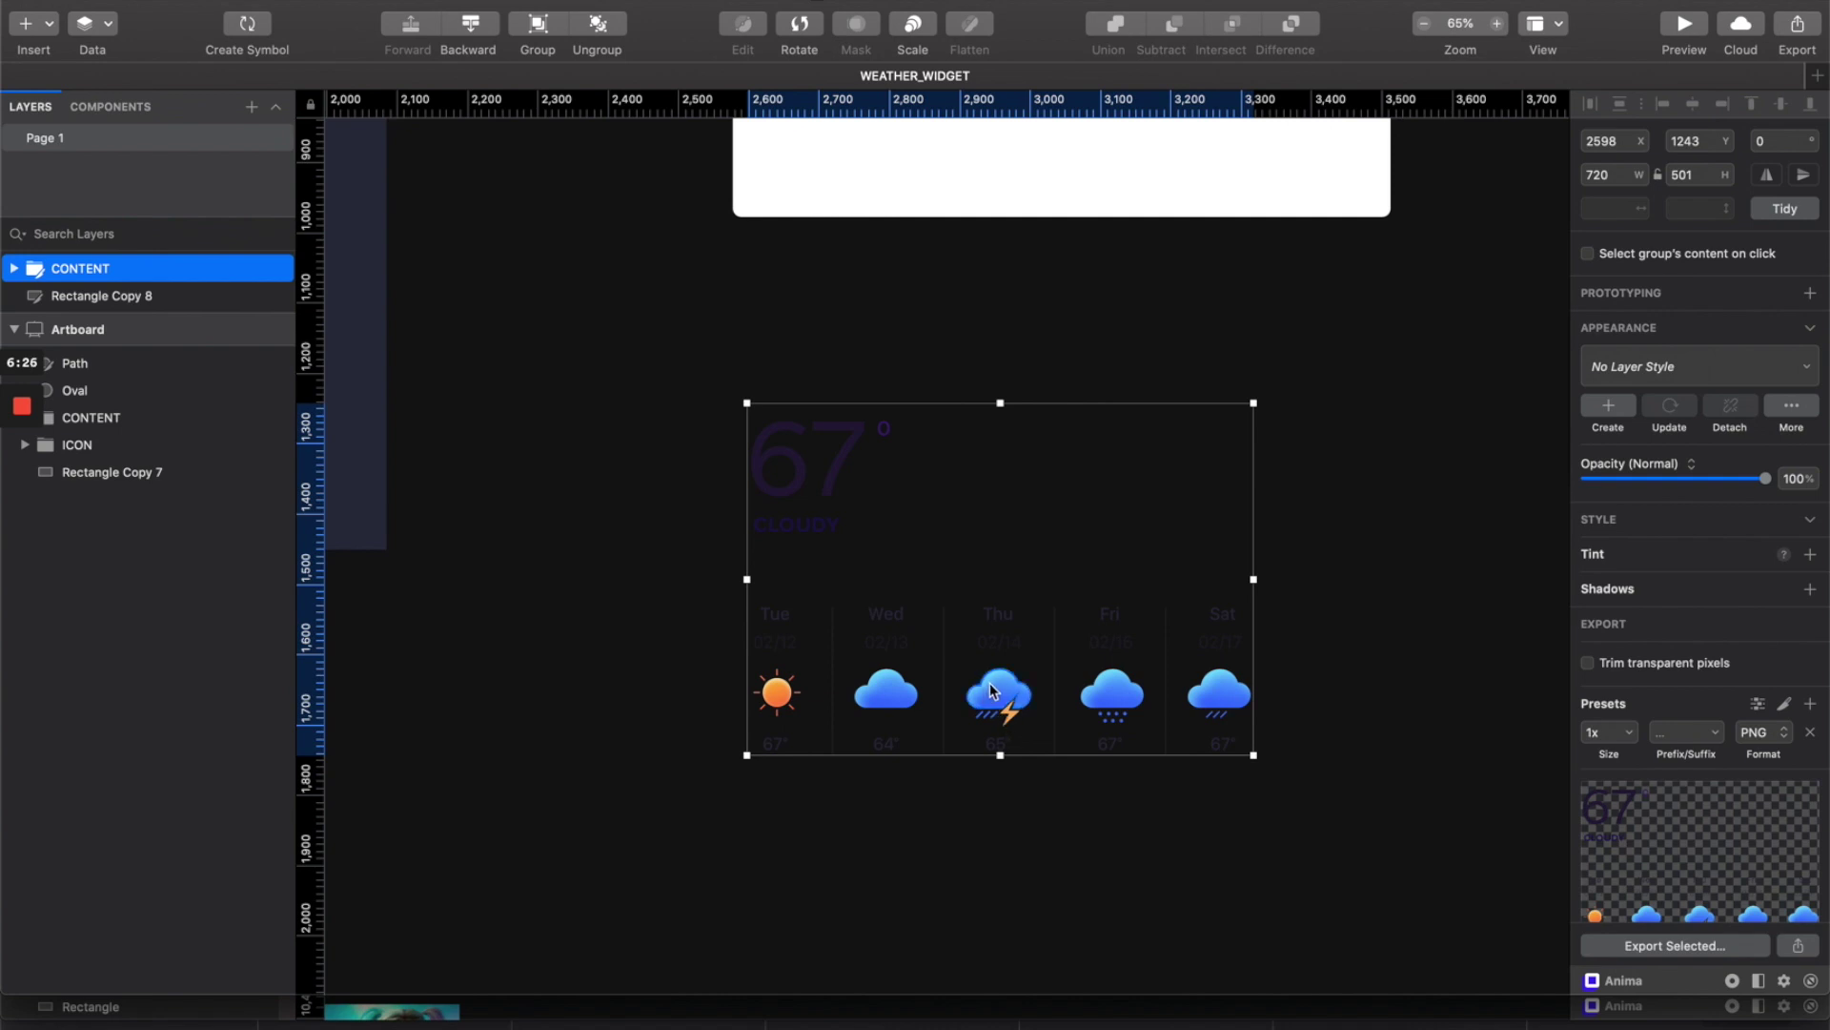
Give CONTENT a 2x PNG export preset and dismiss the export save sheet.
scroll(1237, 709, "down", 2, "super")
scroll(1237, 709, "down", 2, "super")
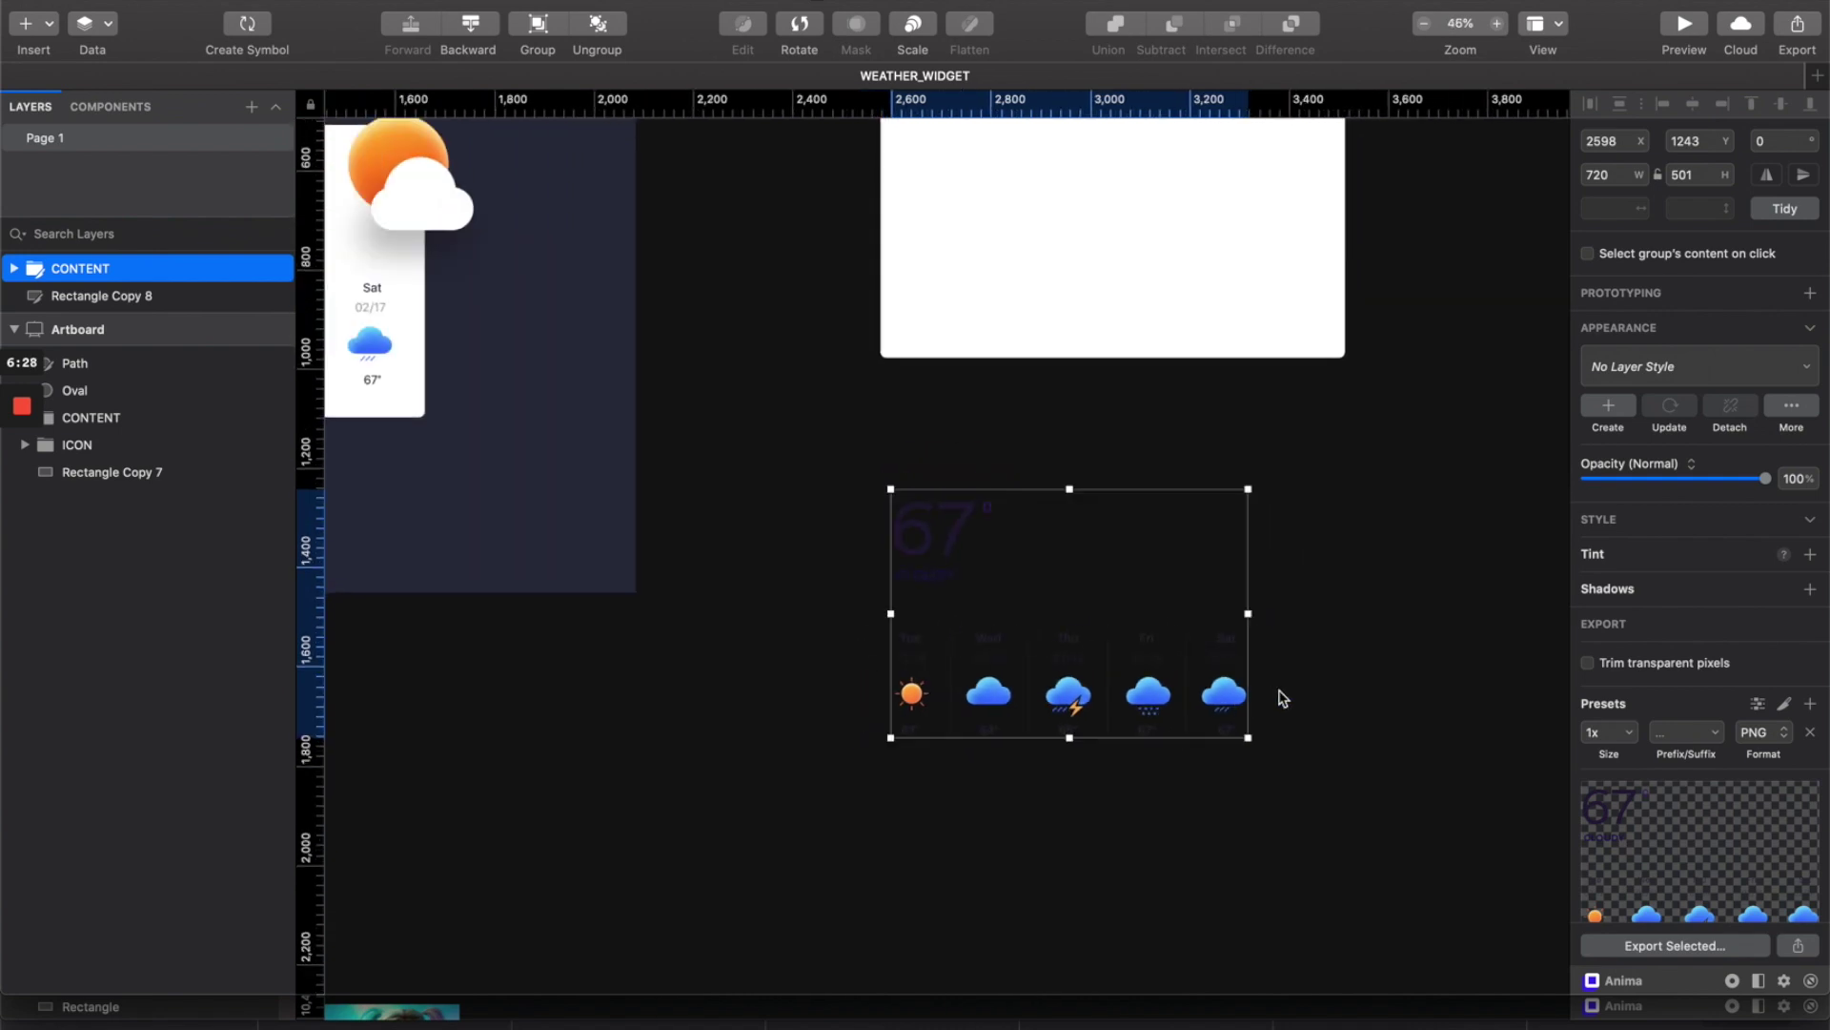
scroll(1639, 879, "down", 2)
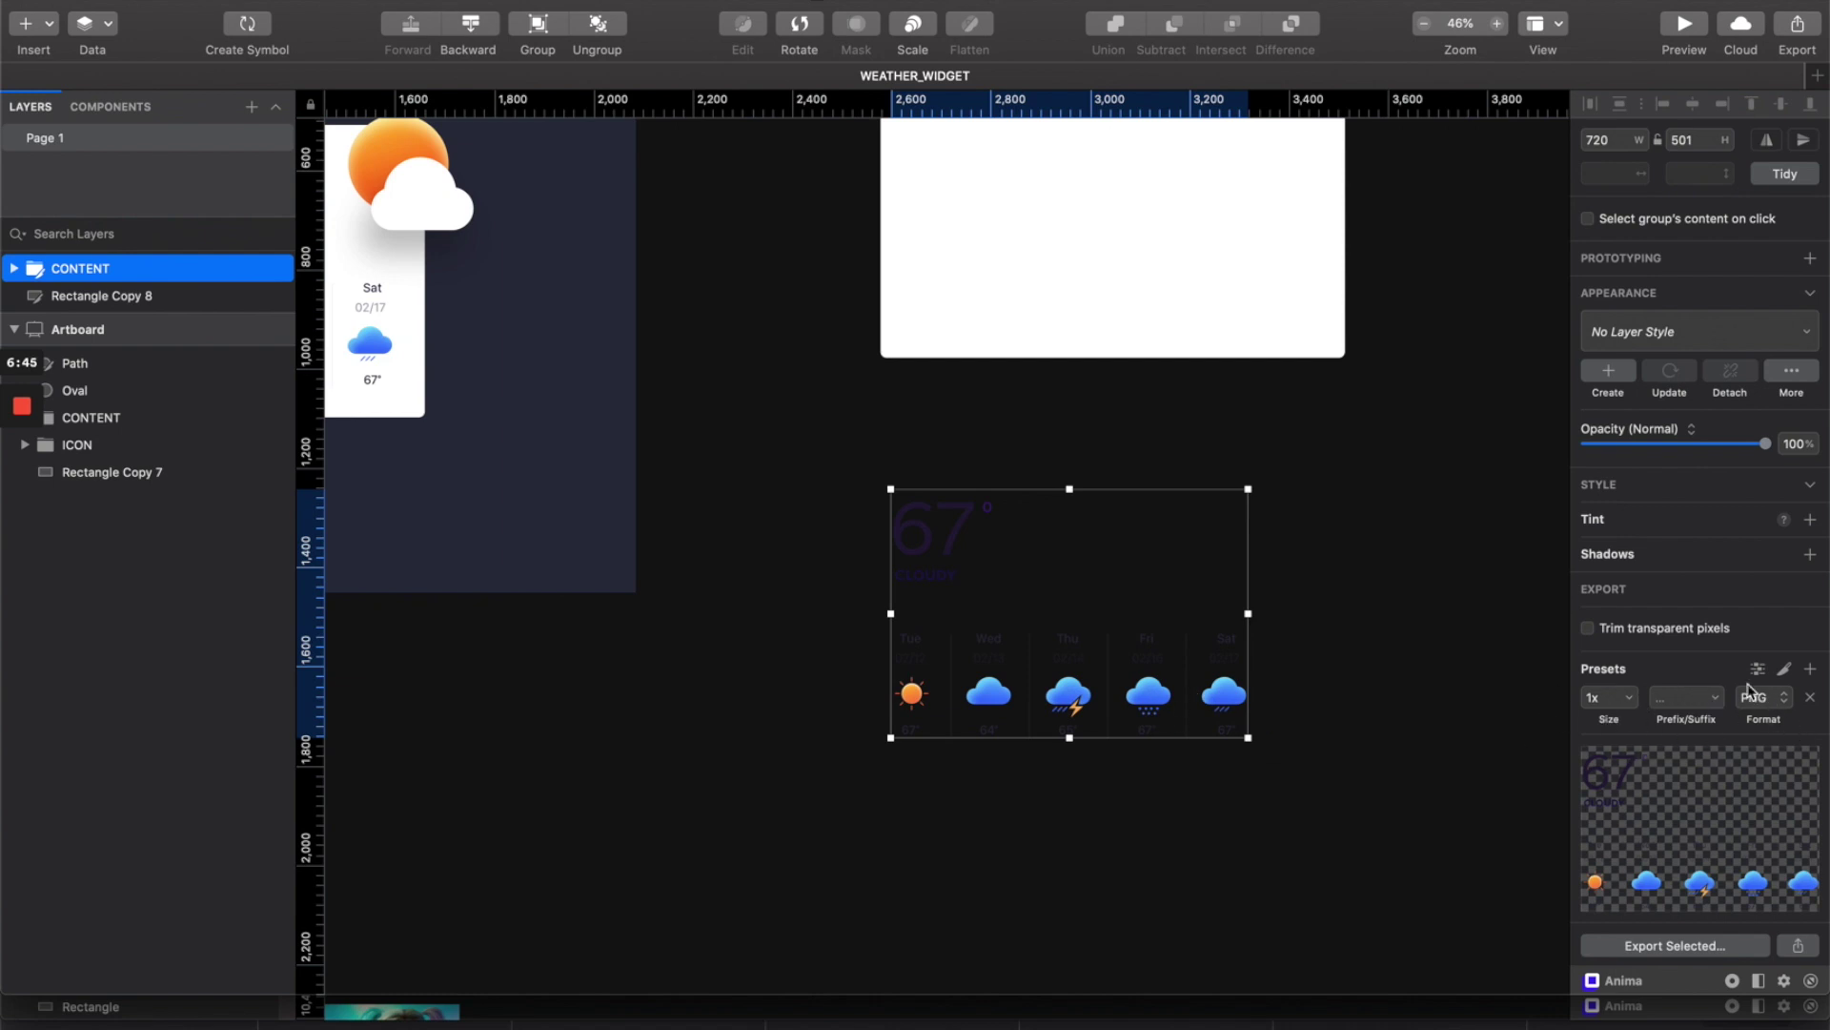
left_click(1585, 700)
left_click(1680, 944)
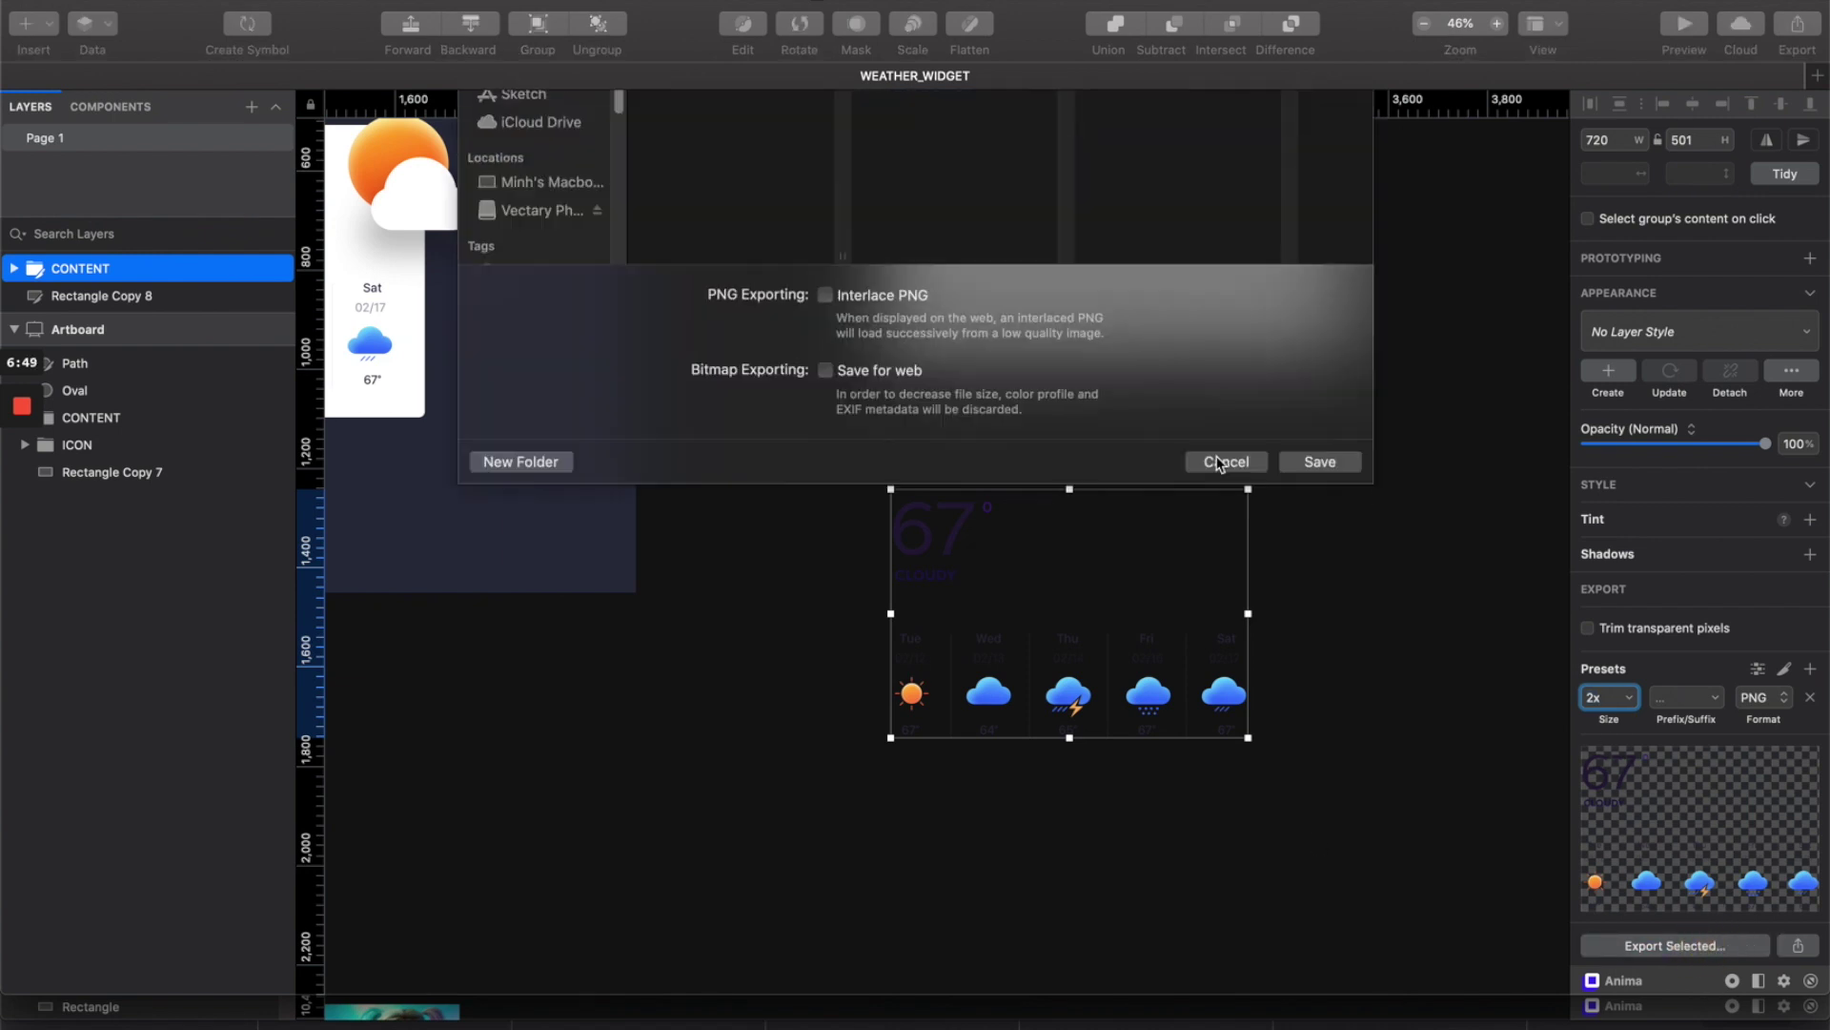
key("Escape")
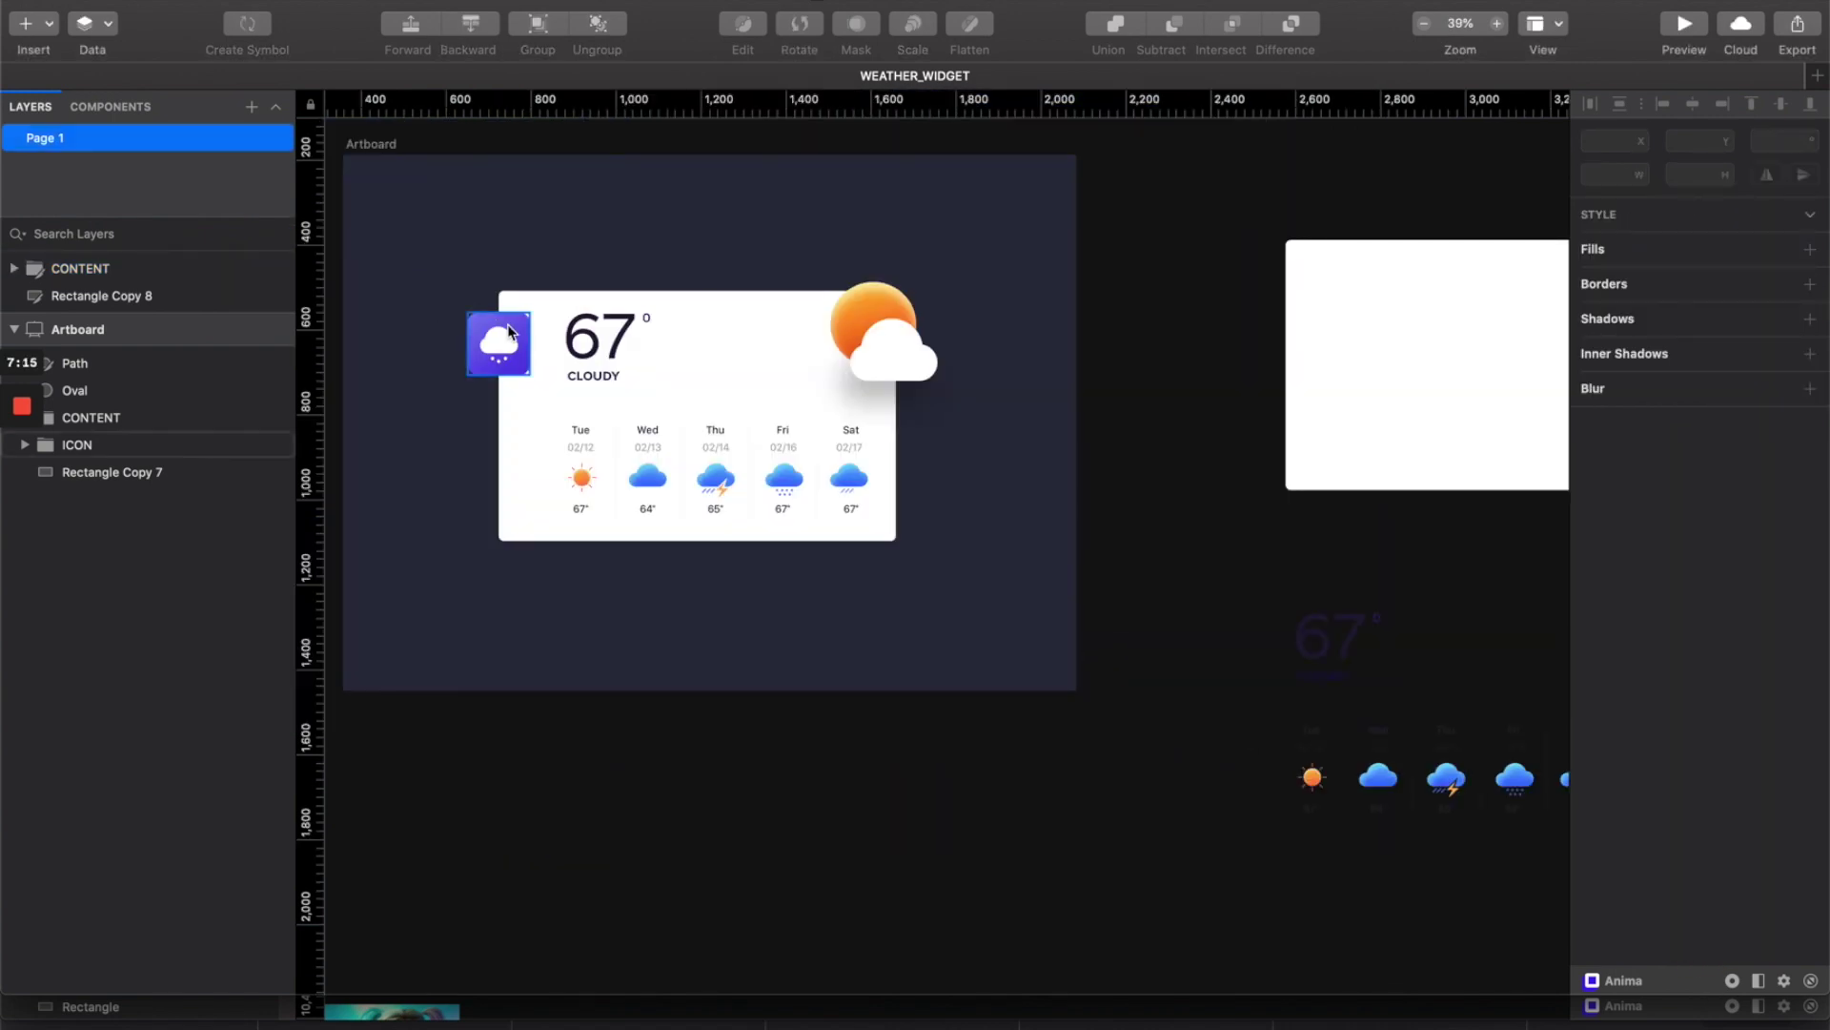
left_click(497, 345)
Paste a copy of the snow icon and union its cloud with the three dots.
scroll(851, 523, "down", 5)
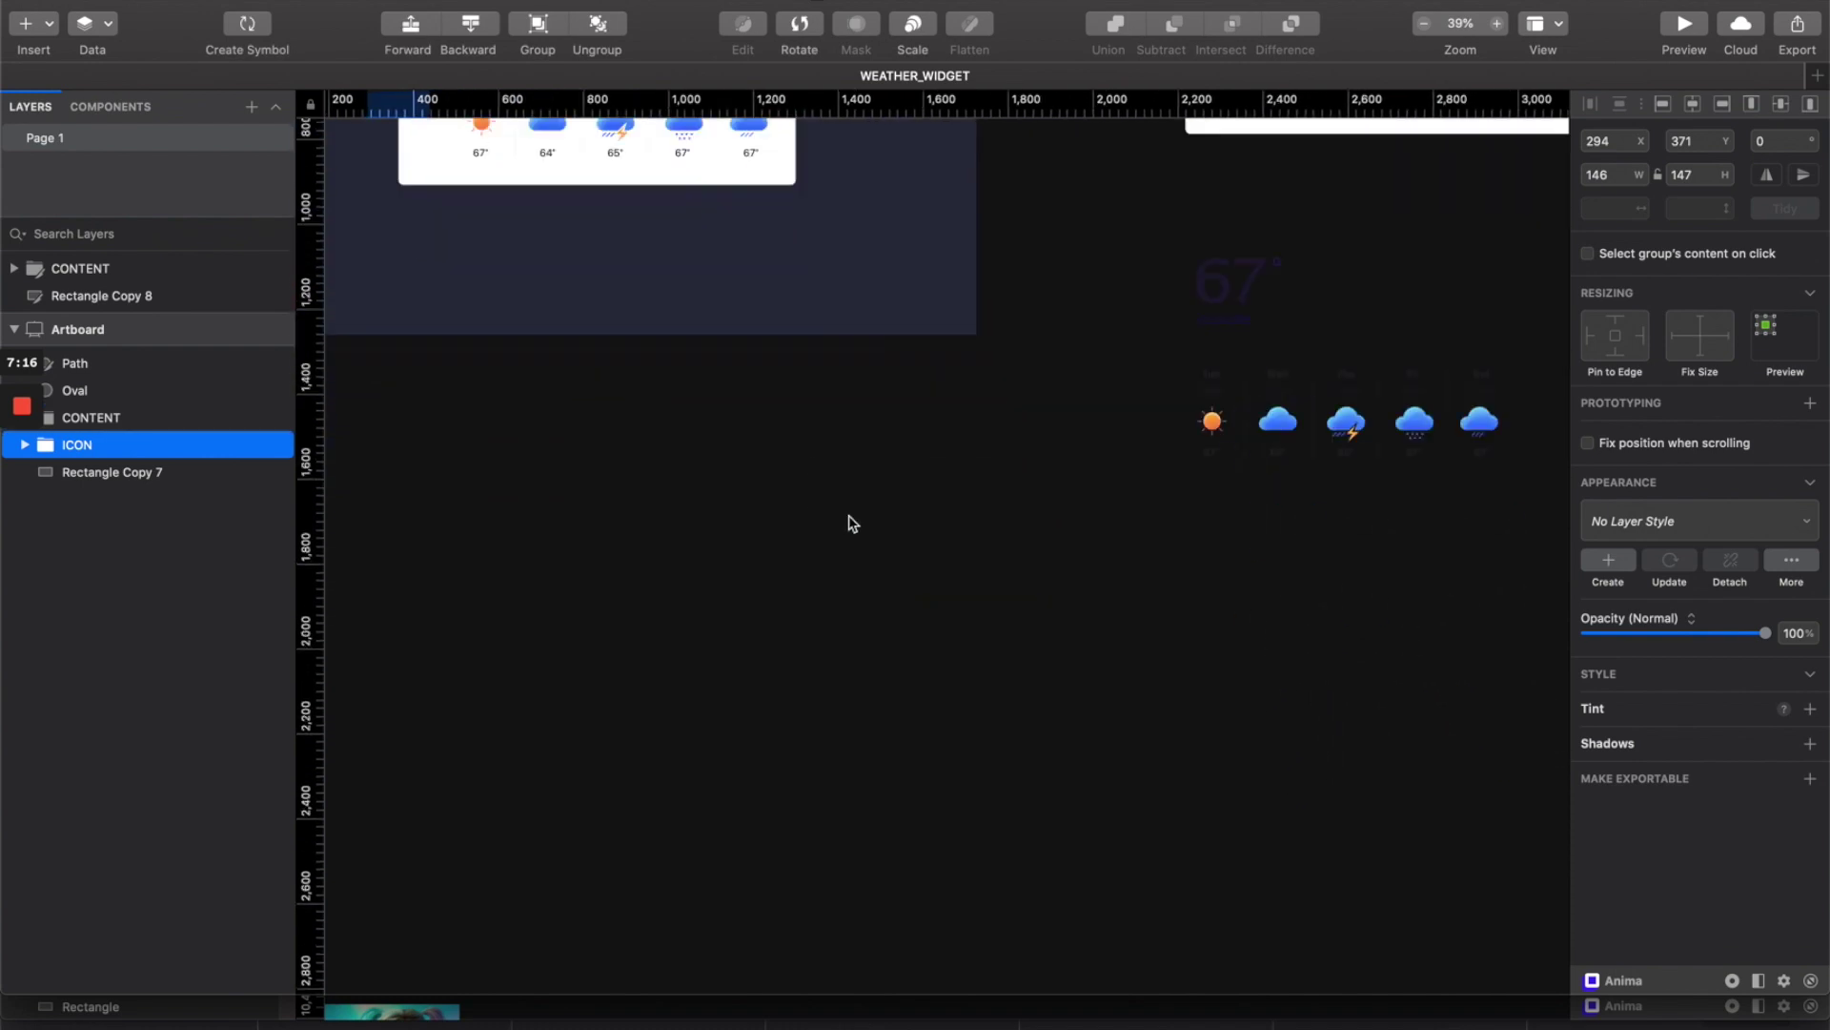
key("super+v")
double_click(960, 579)
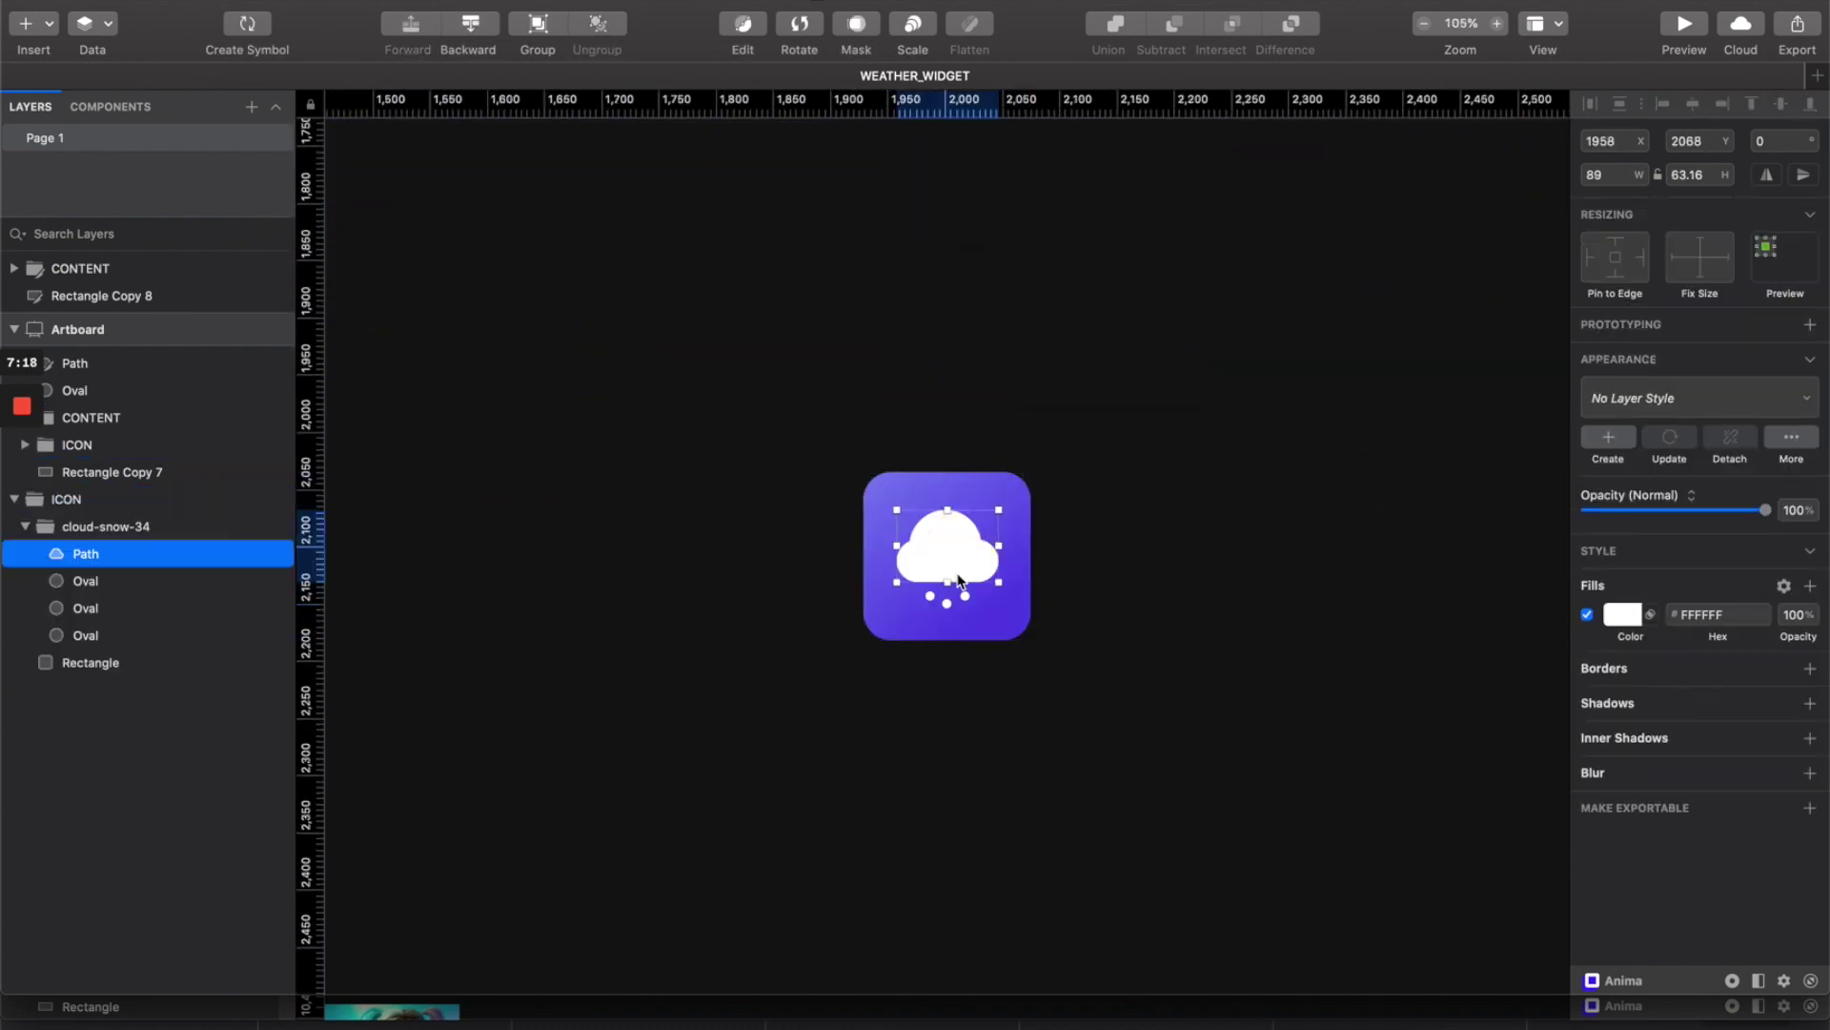
left_click(45, 633, "shift")
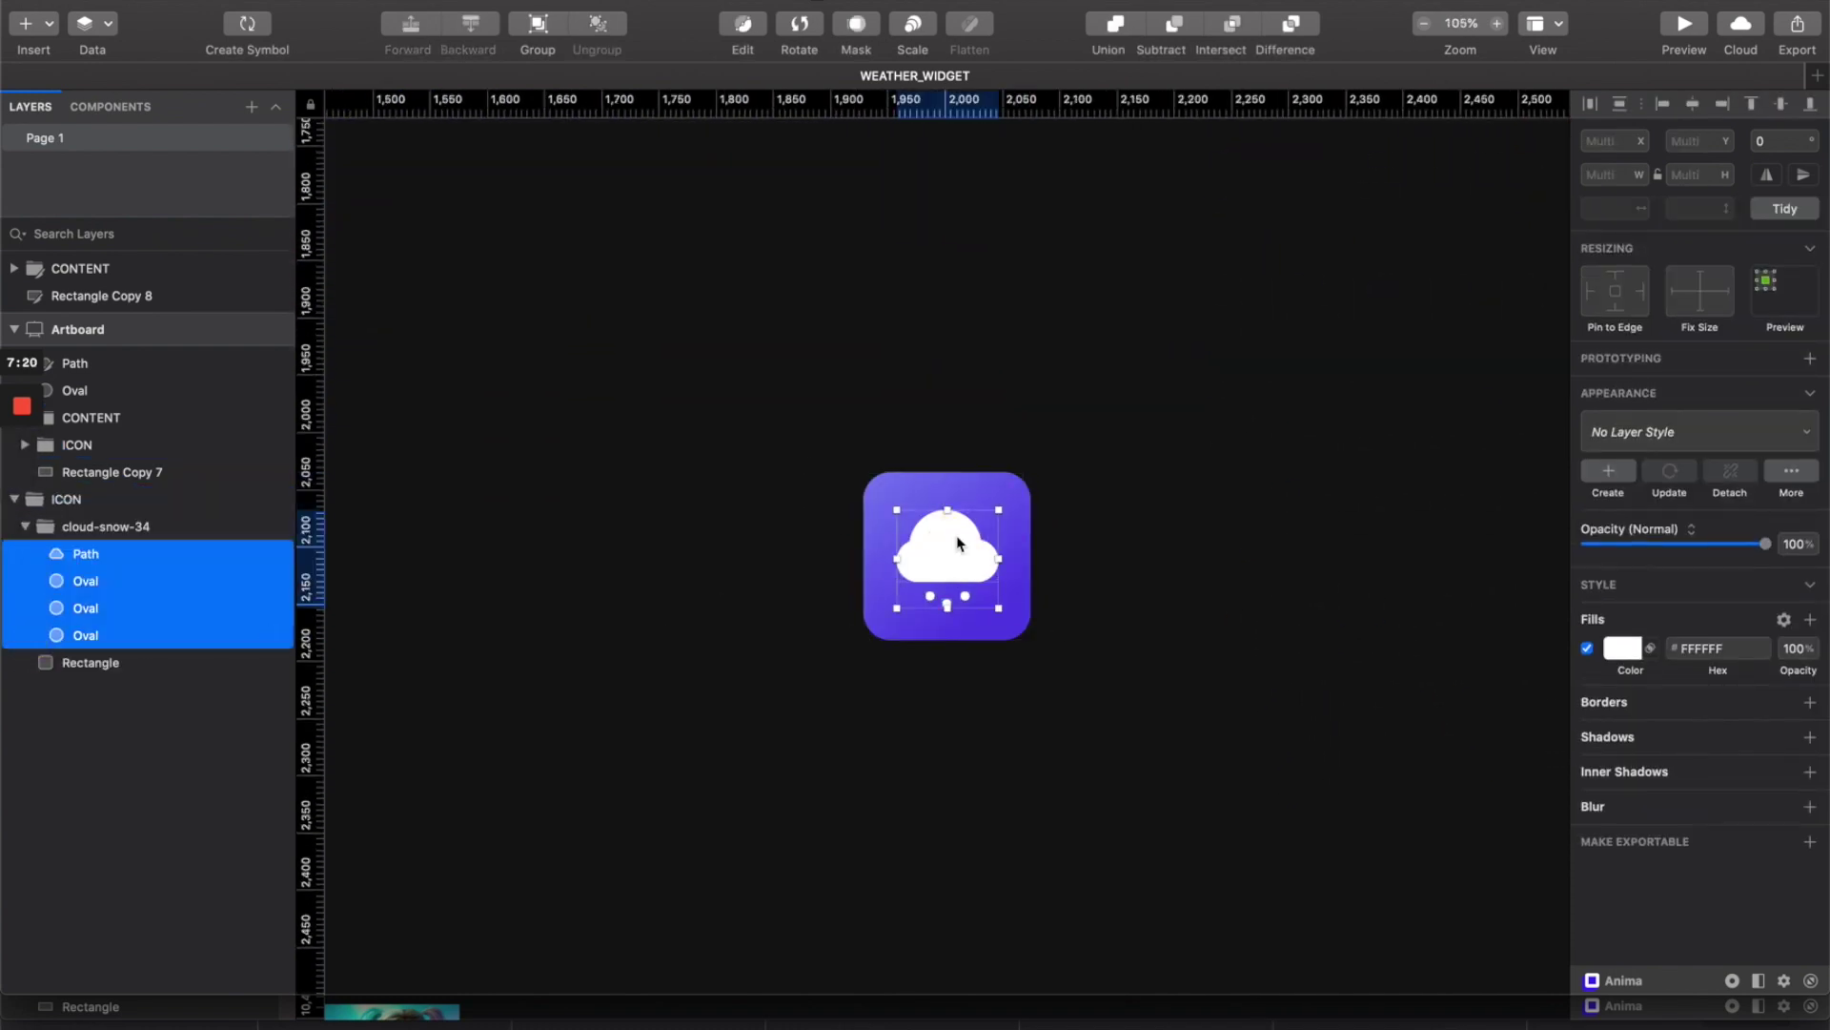
scroll(958, 544, "up", 2, "super")
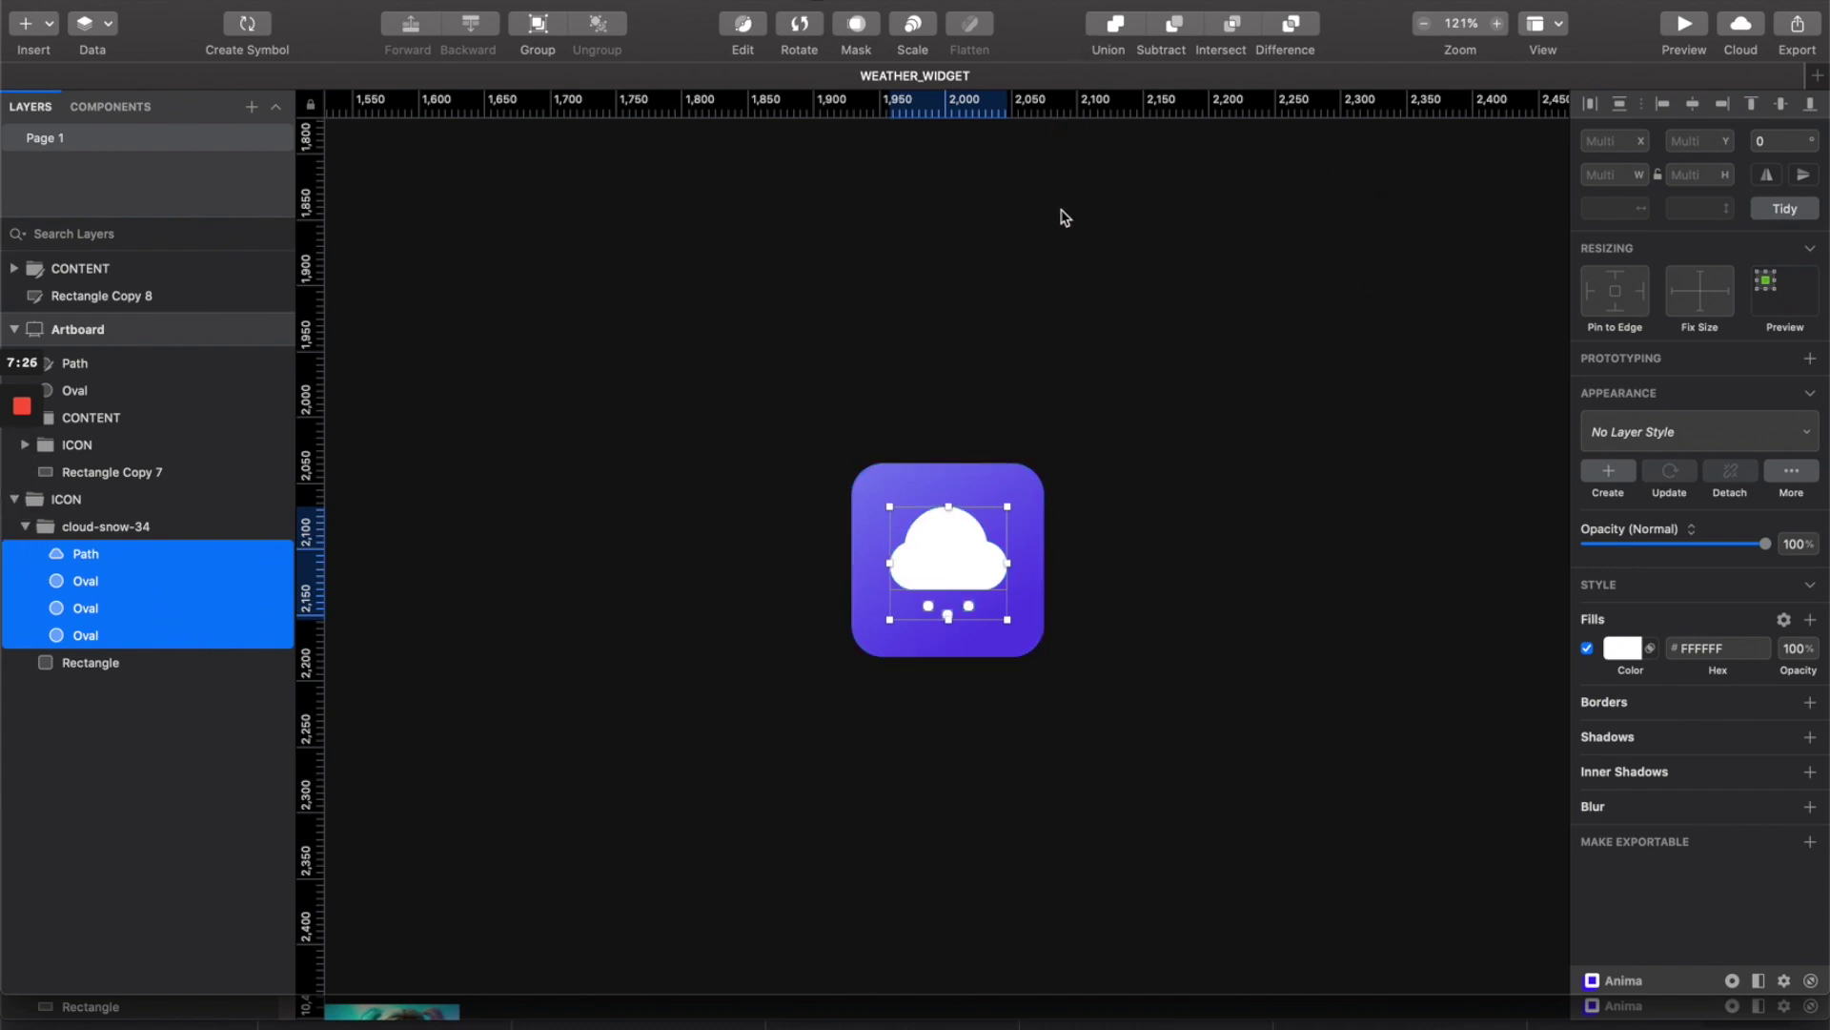
left_click(1112, 27)
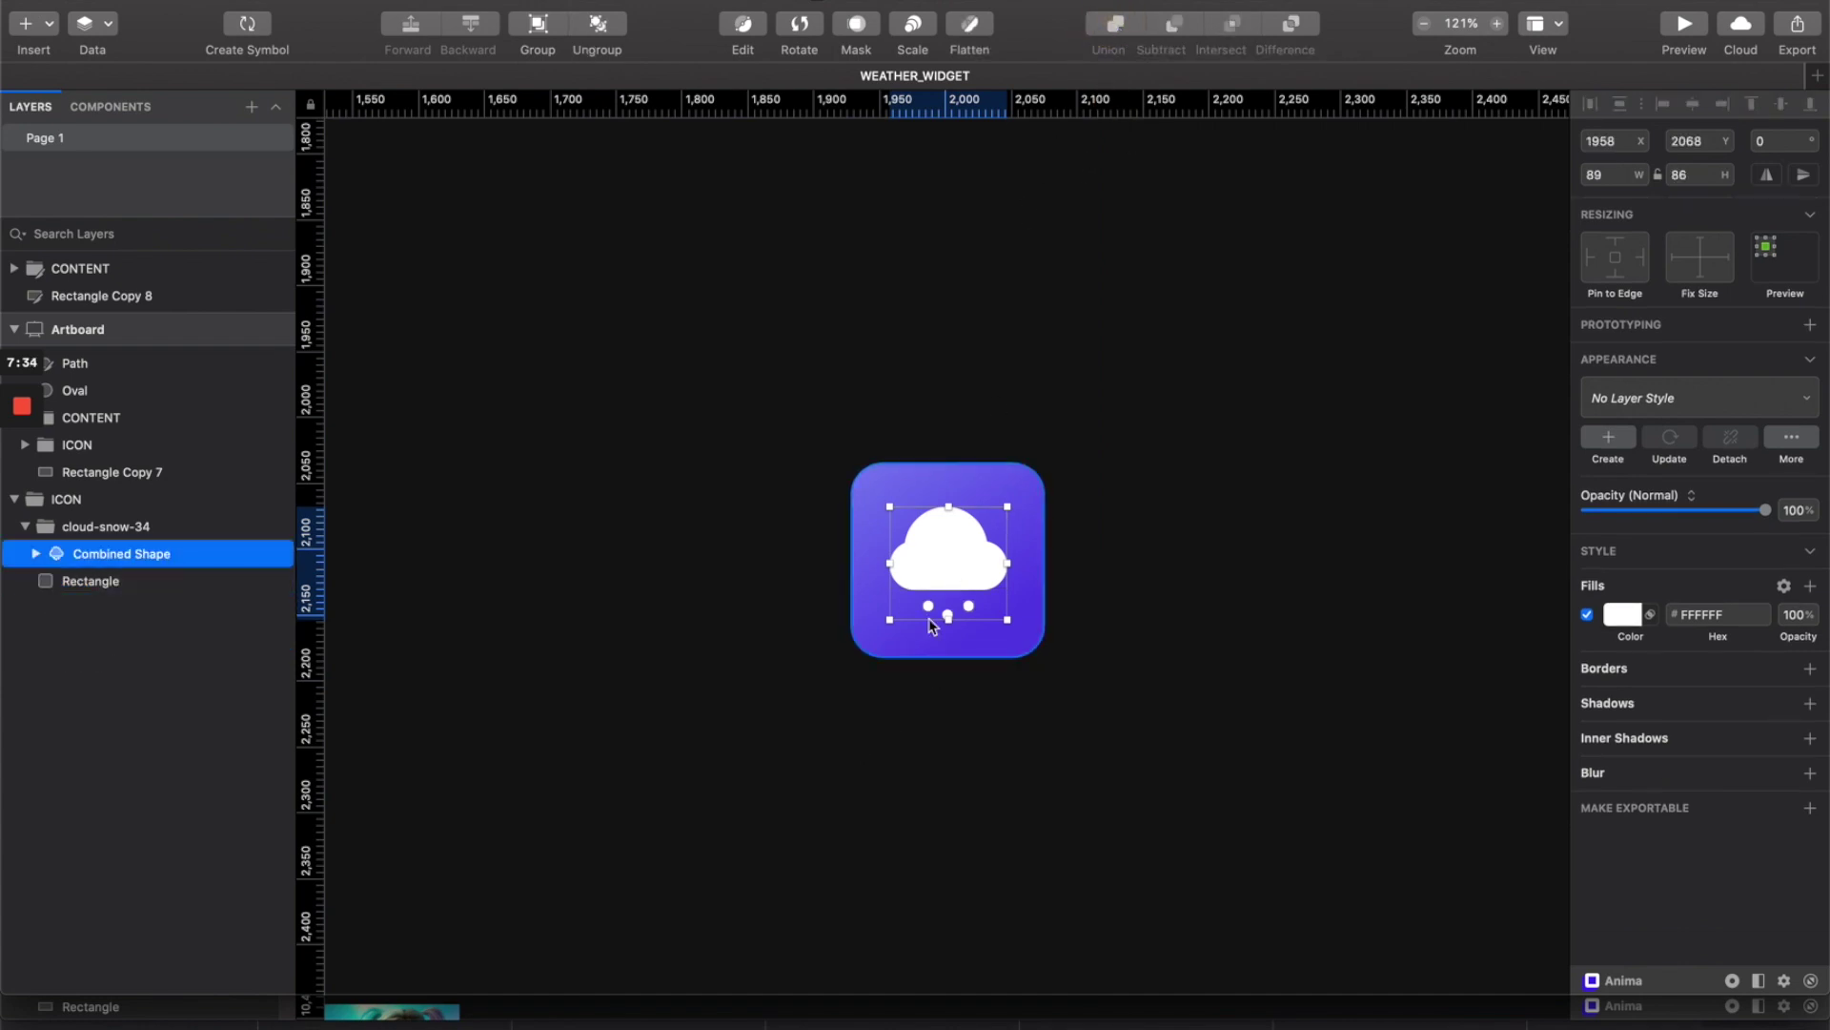
Give the snow ICON group an SVG export preset and export it.
left_click(153, 580)
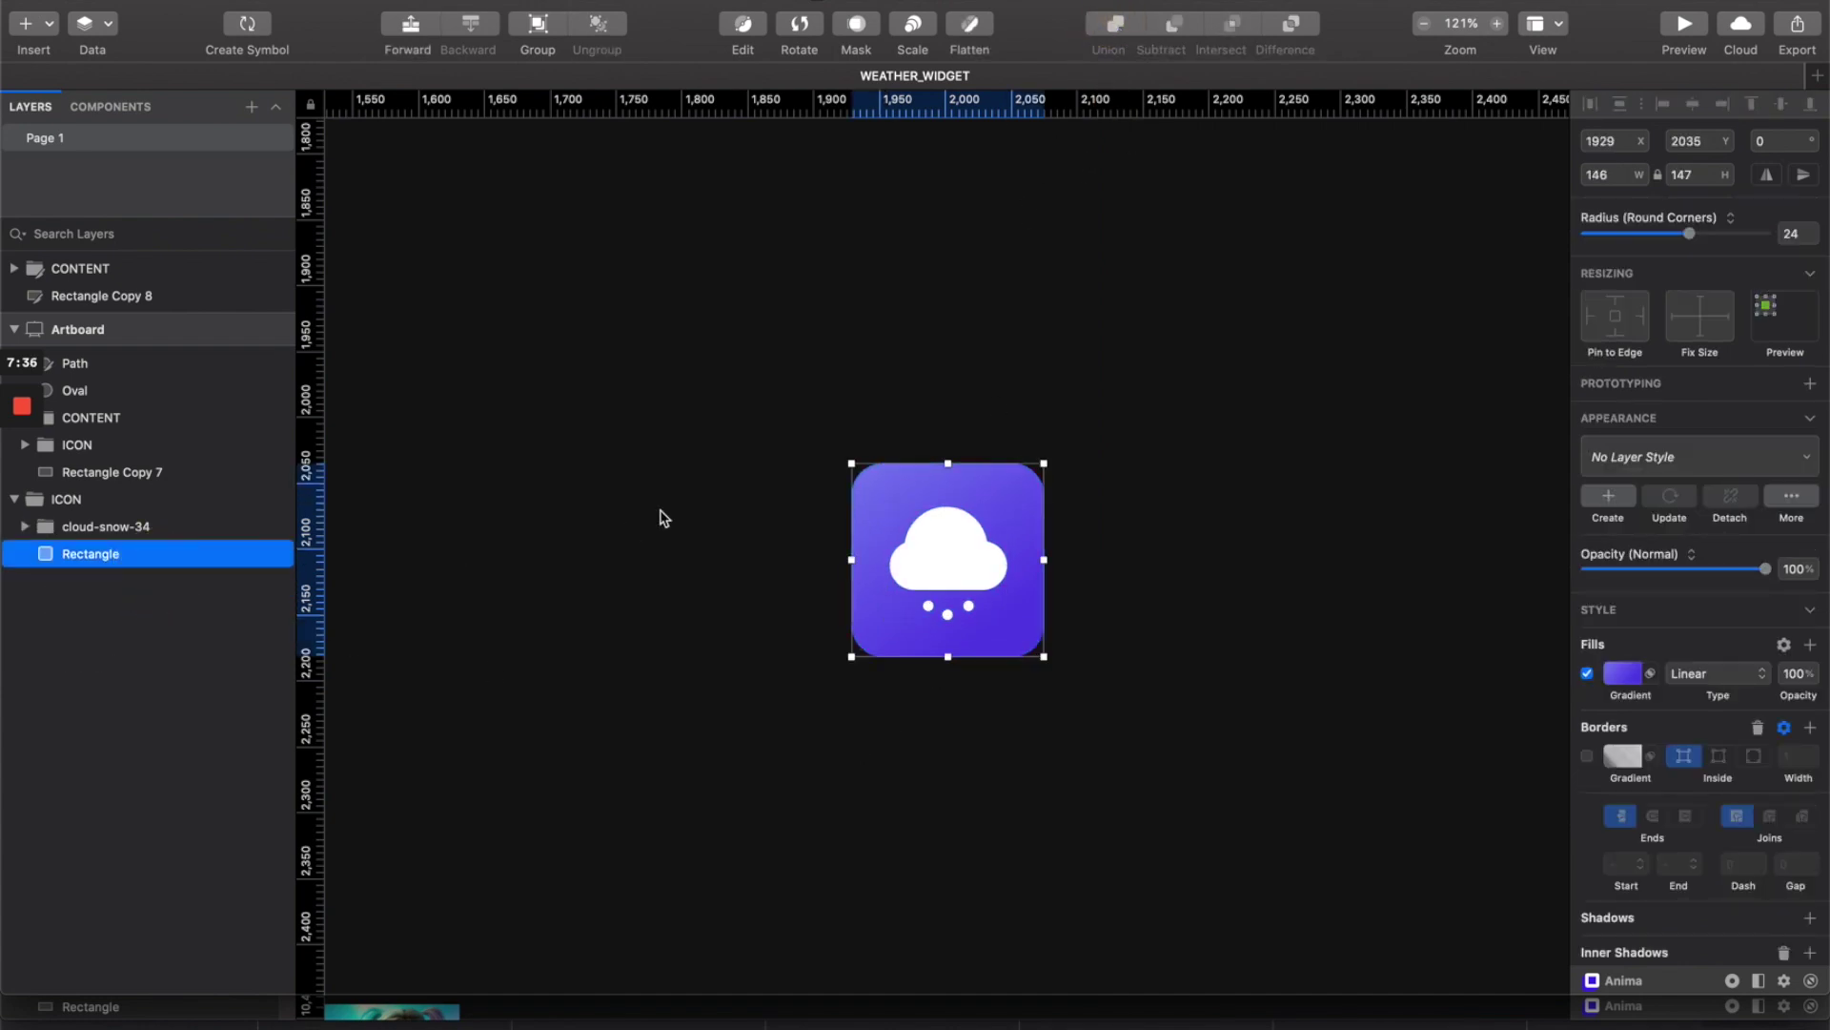
left_click(569, 470)
left_click(1028, 501)
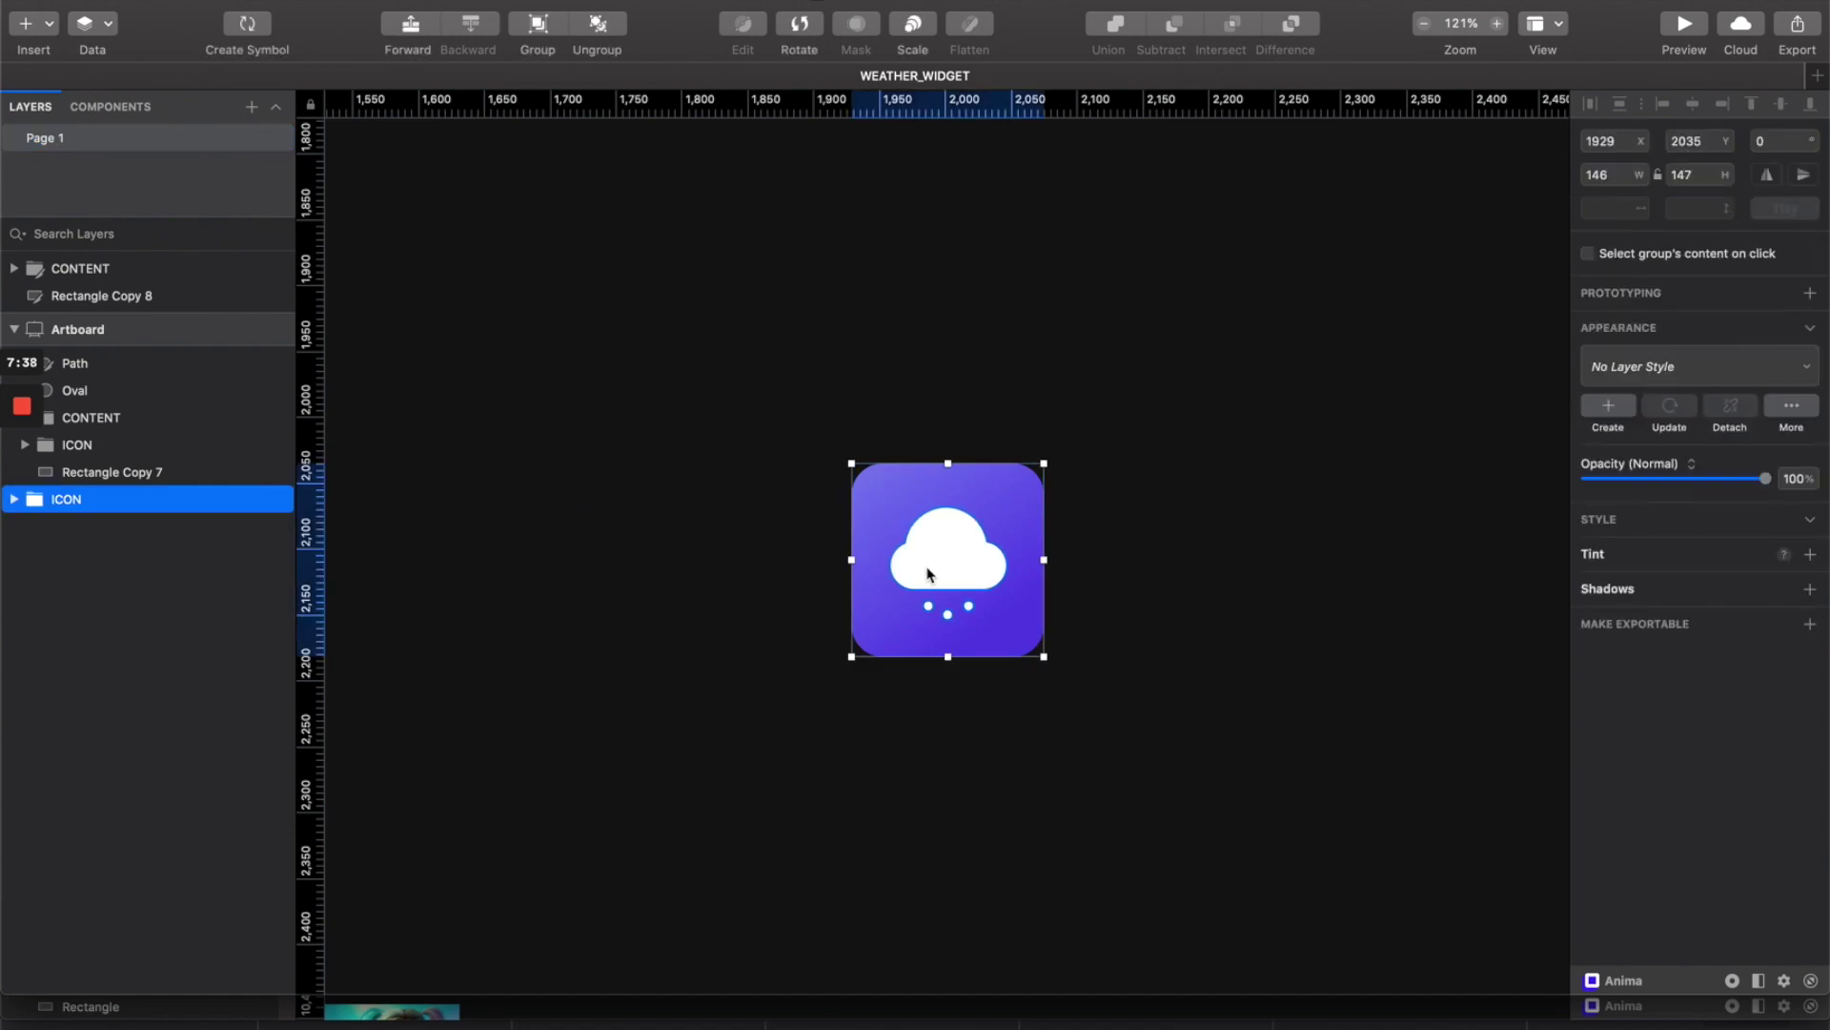
left_click(1172, 543)
left_click(1001, 572)
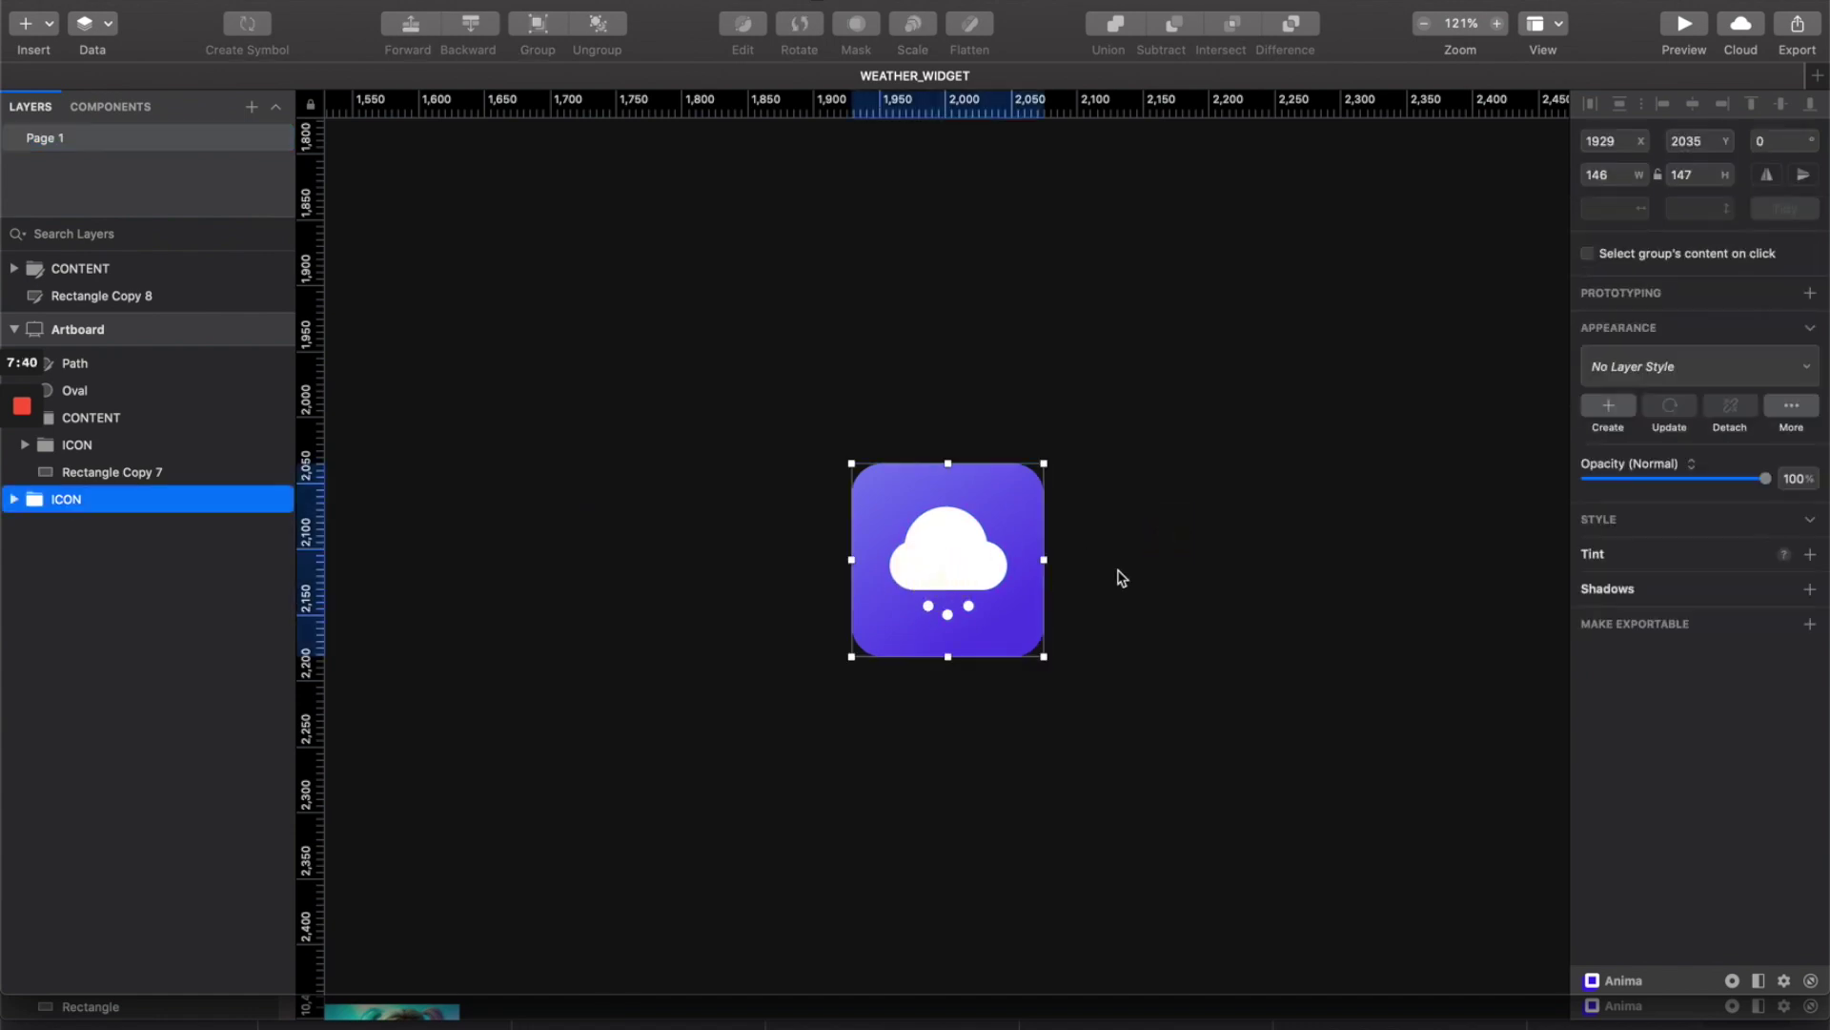
left_click(1642, 626)
left_click(1766, 736)
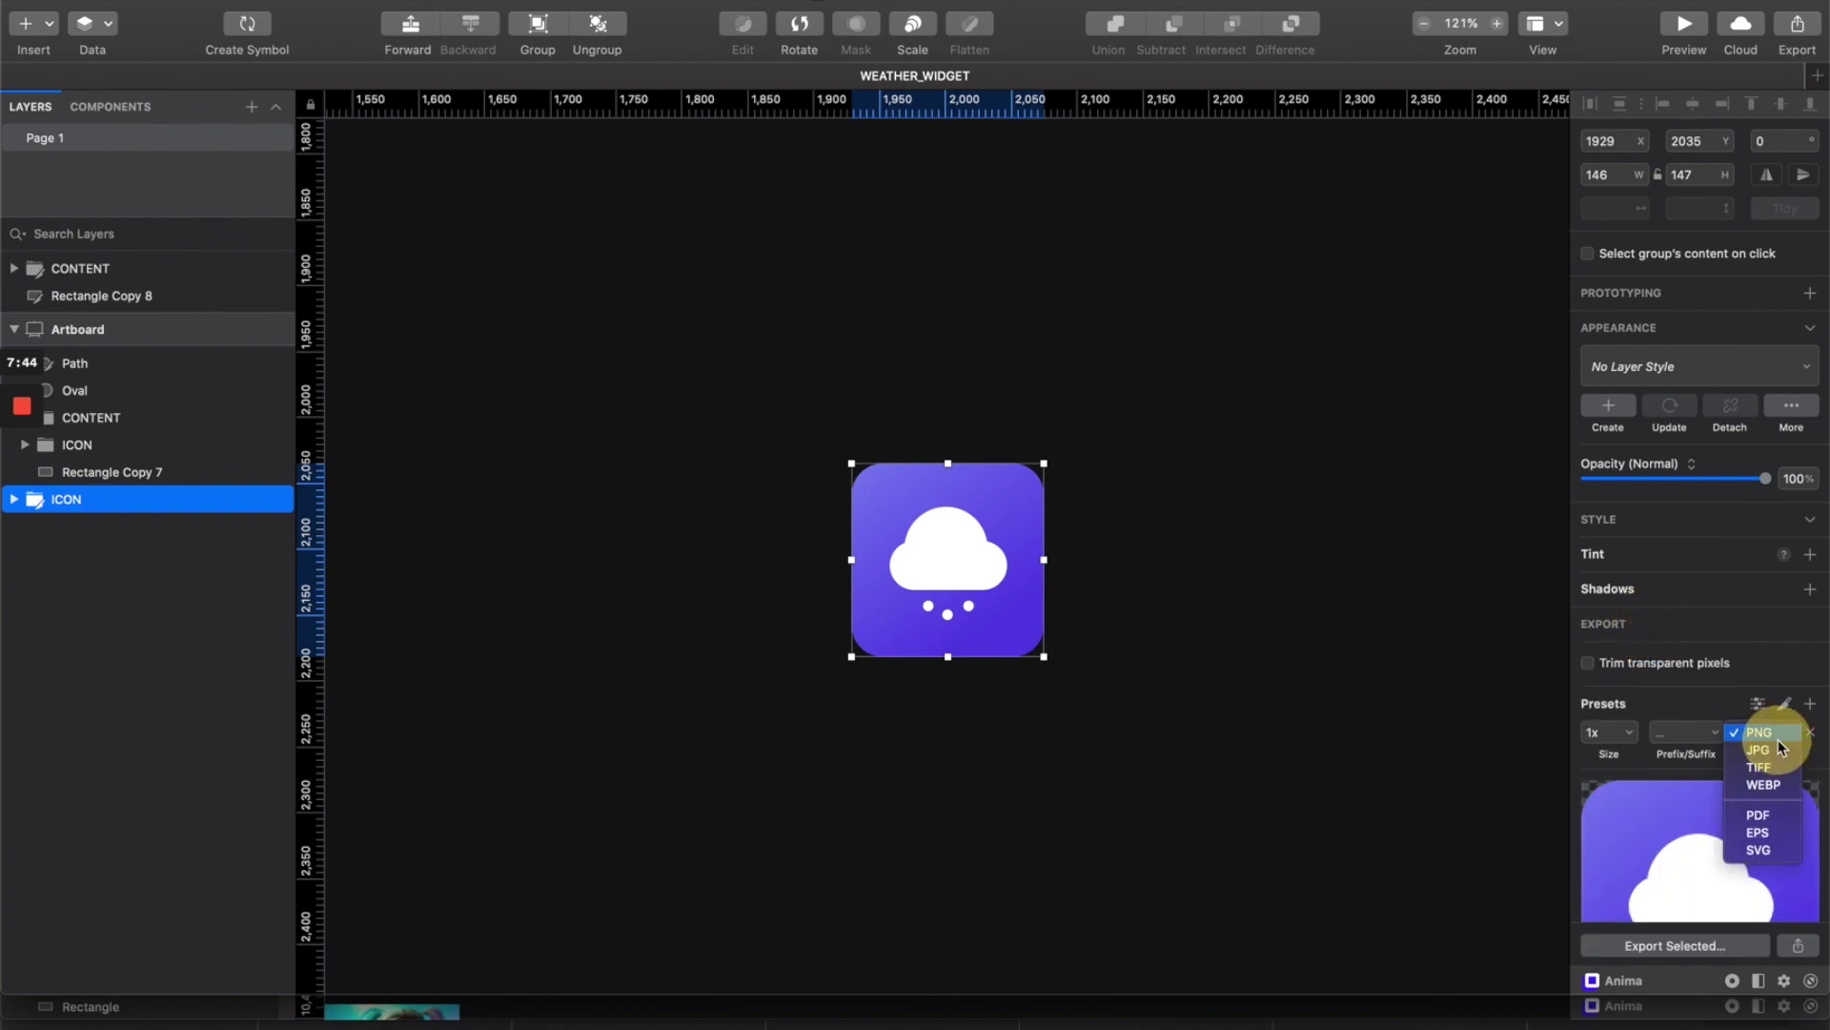
left_click(1759, 849)
scroll(1697, 877, "down", 2)
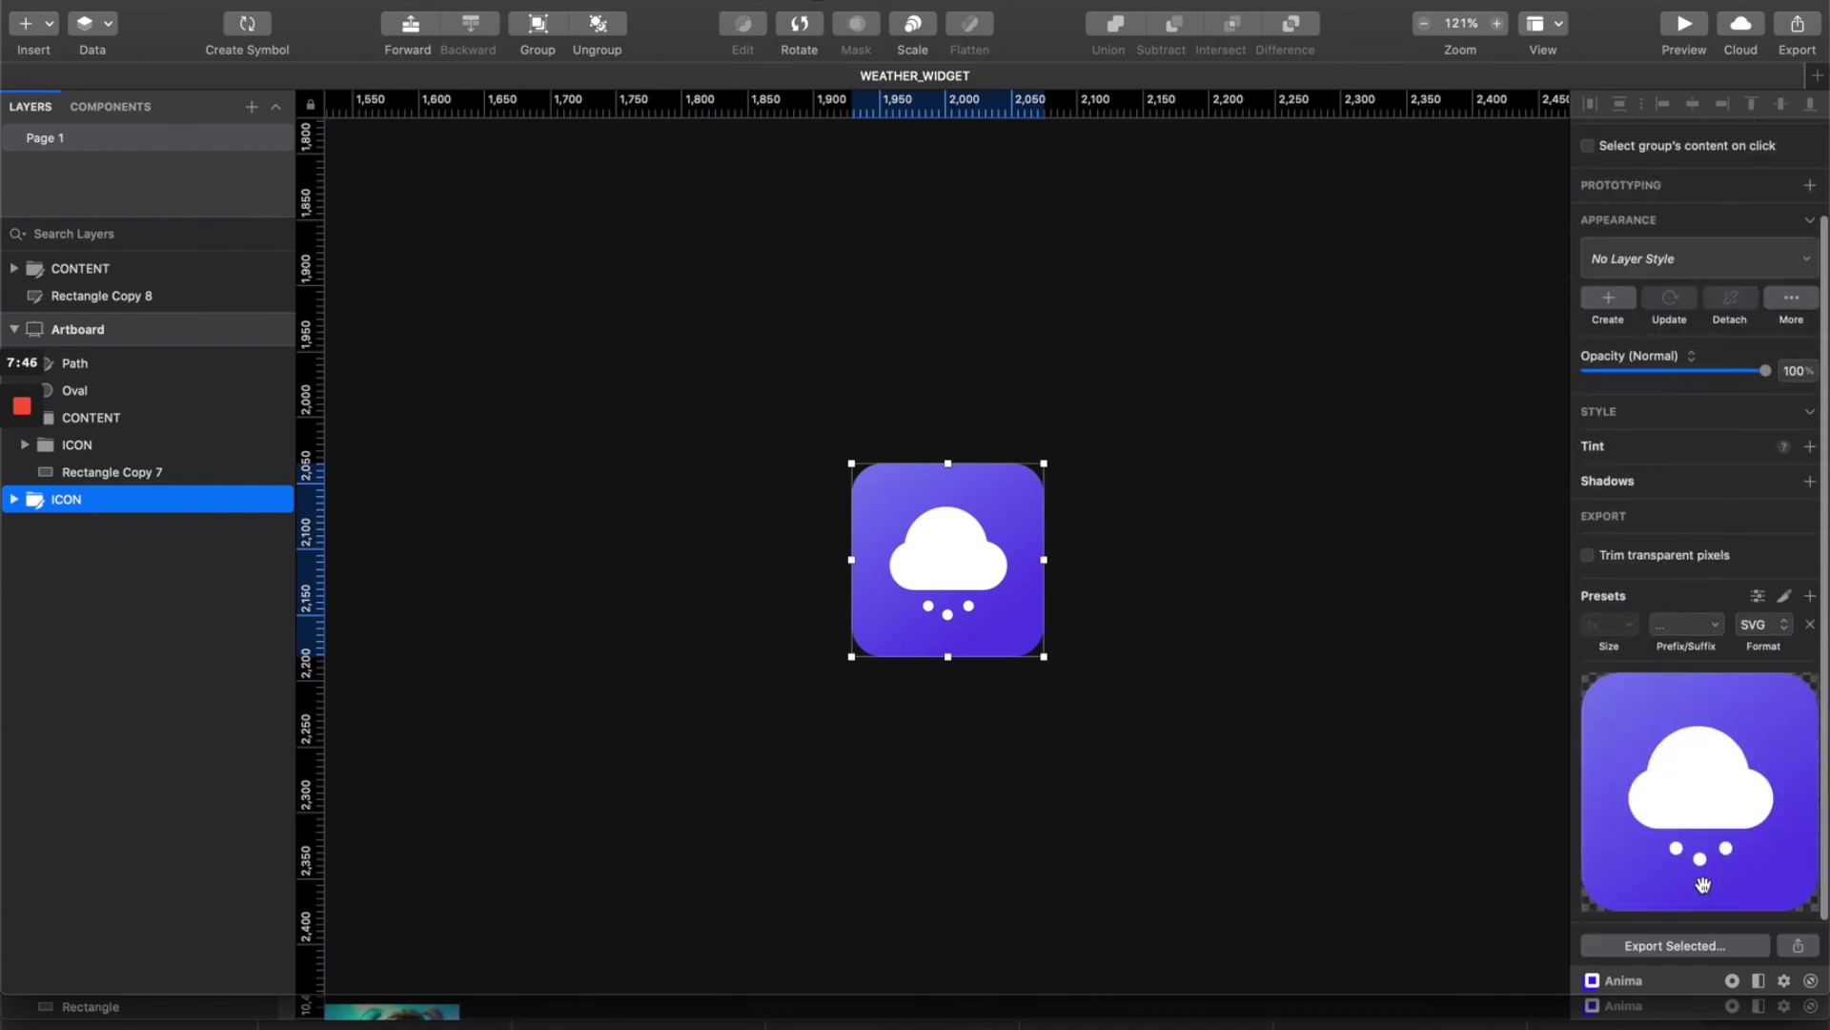
left_click(1675, 945)
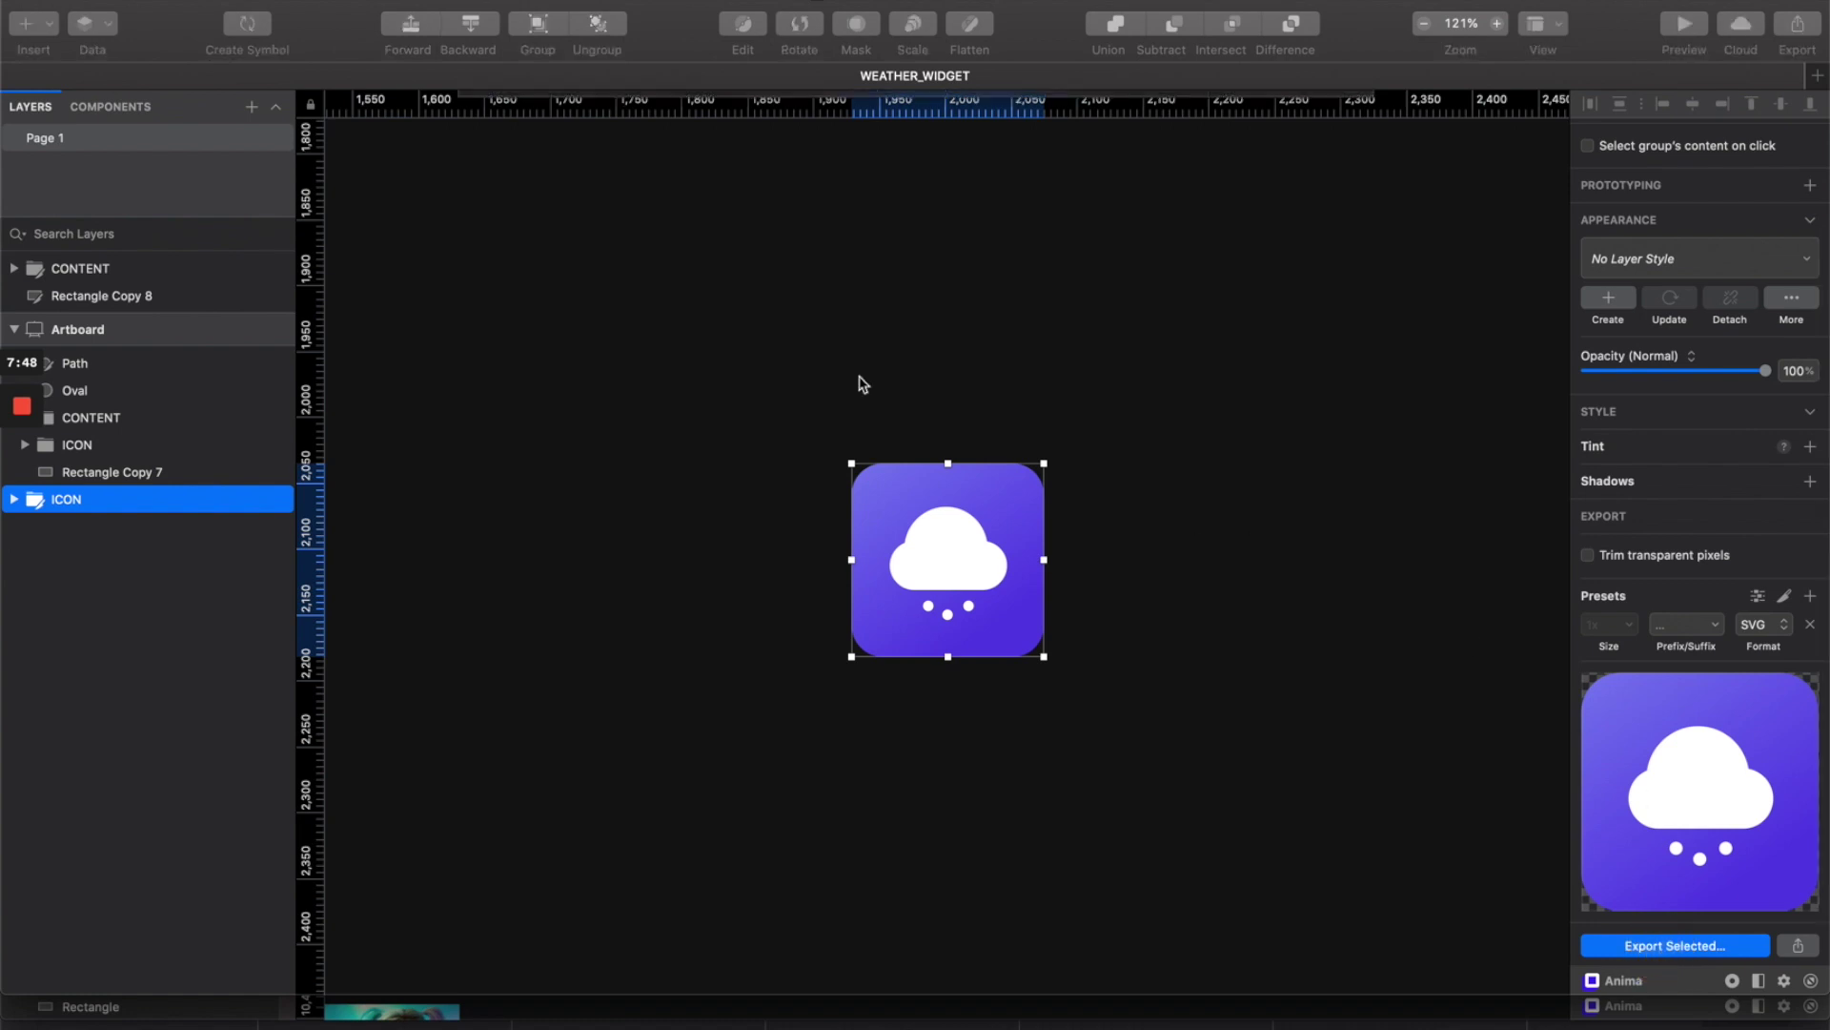
Save the ICON SVG export and deselect the icon group.
key("Return")
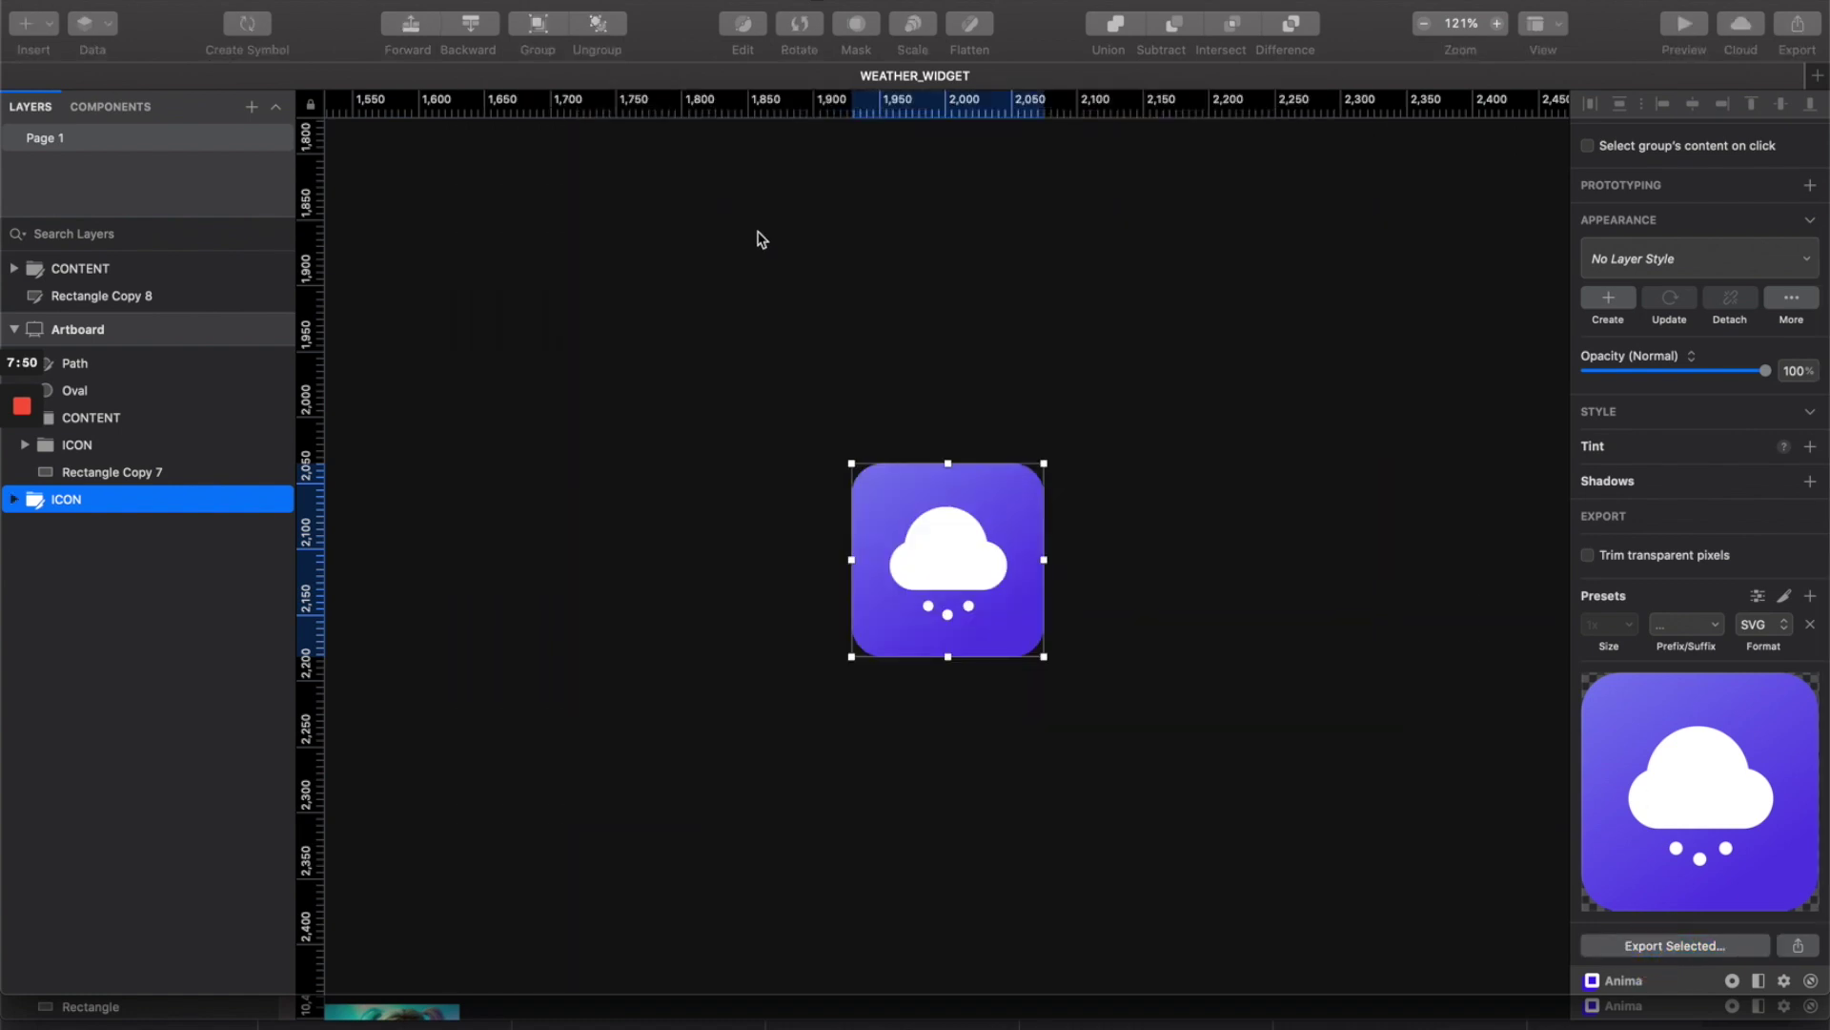
scroll(756, 237, "down", 10)
left_click(1381, 437)
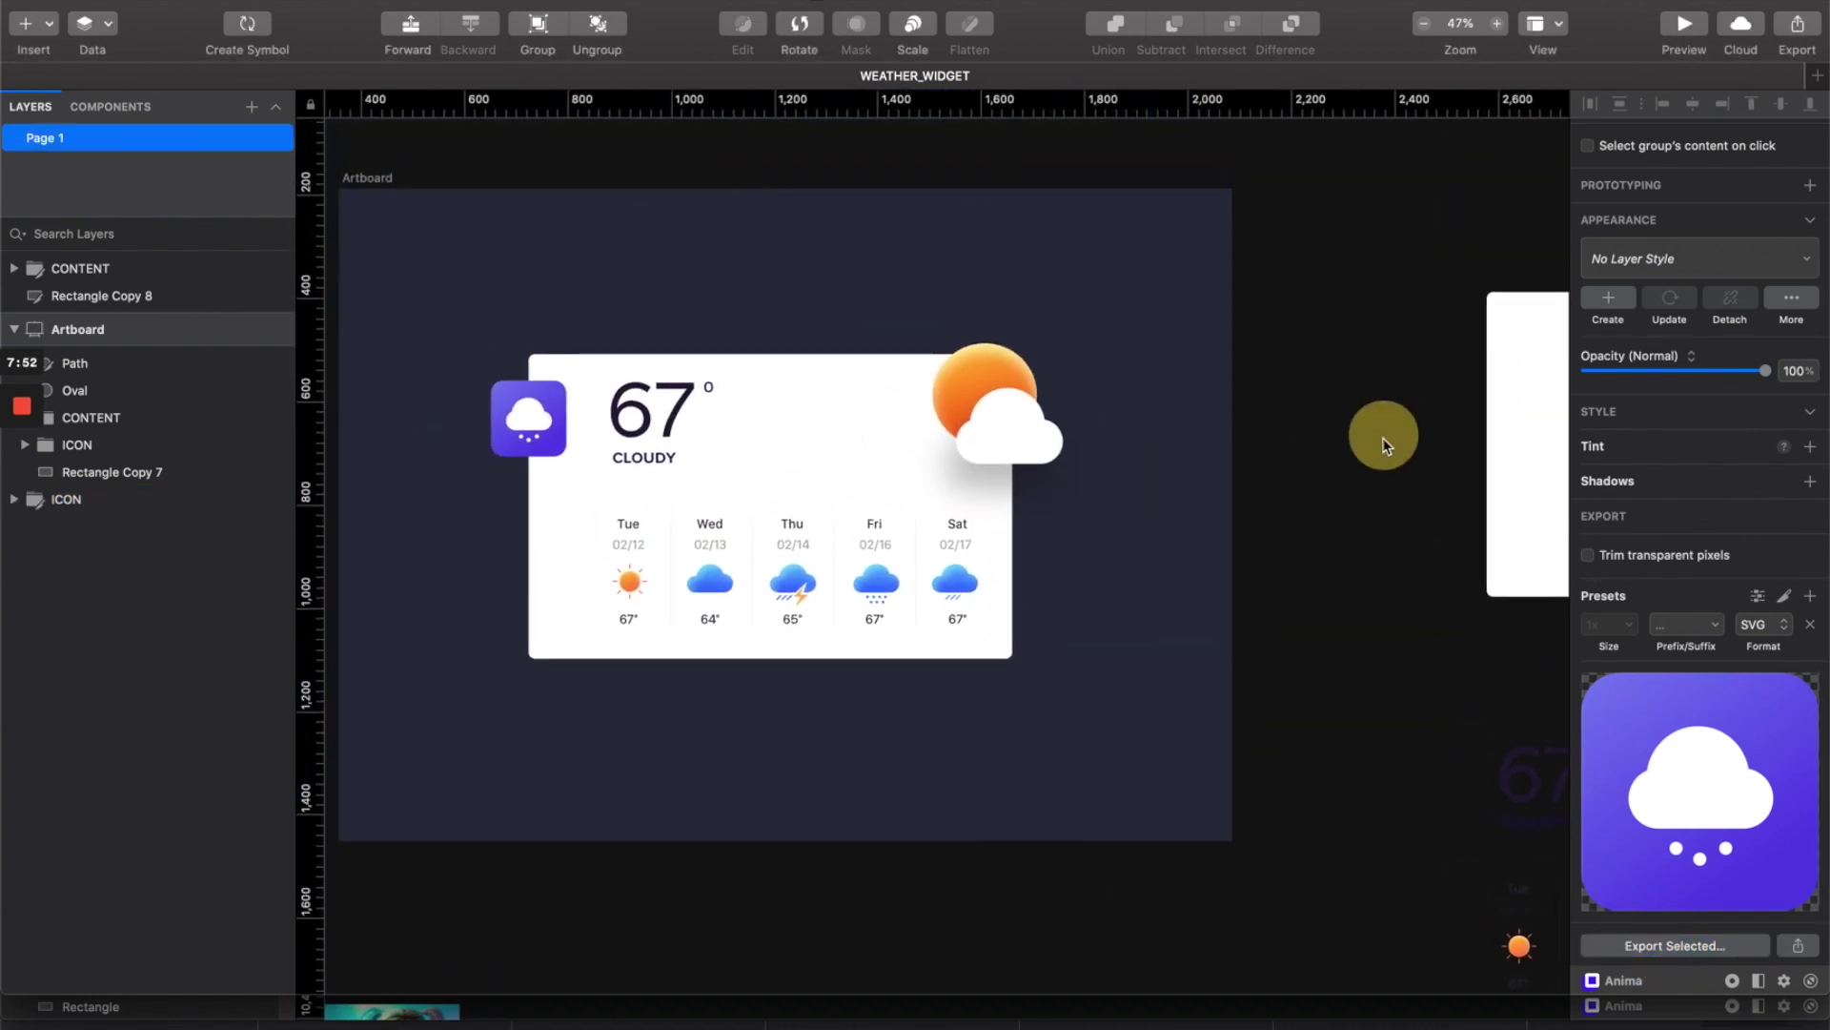
scroll(1373, 443, "down", 5)
Copy and paste the cloud in front of the sun, exporting it as SVG named 'Cloud'.
left_click(1140, 433)
key("super+c")
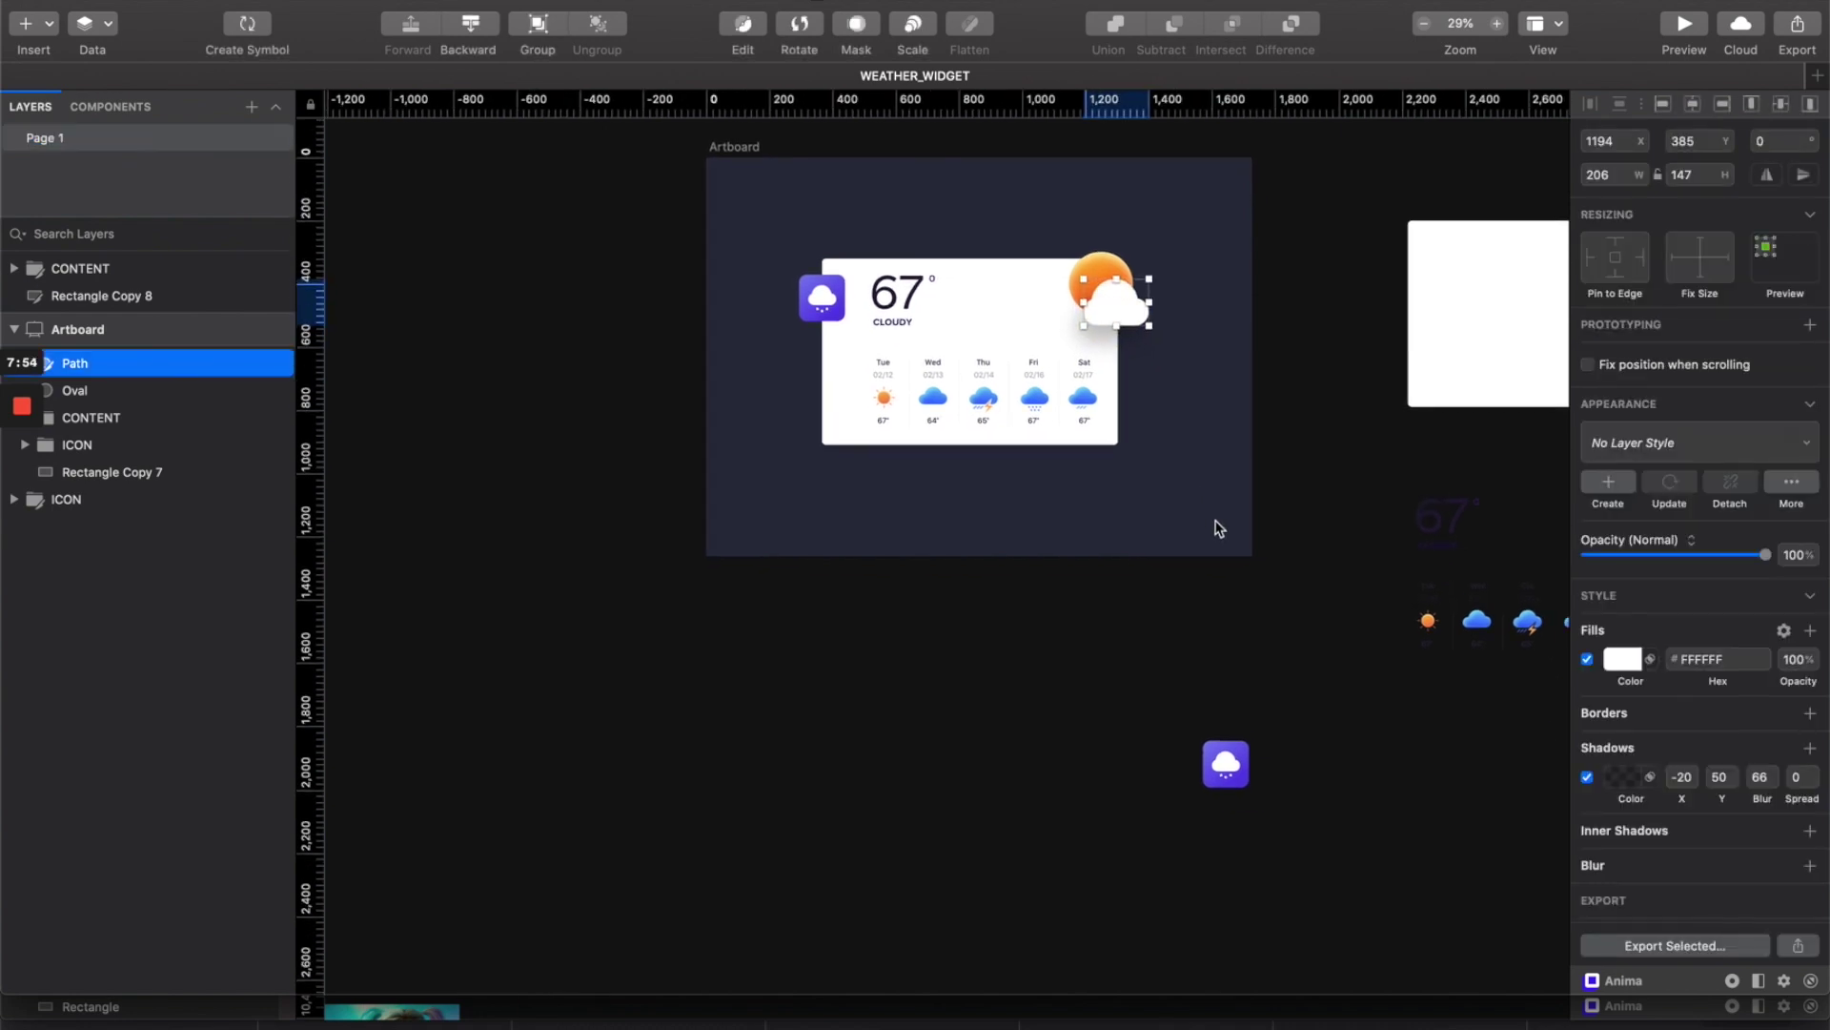
scroll(915, 551, "up", 8)
key("super+v")
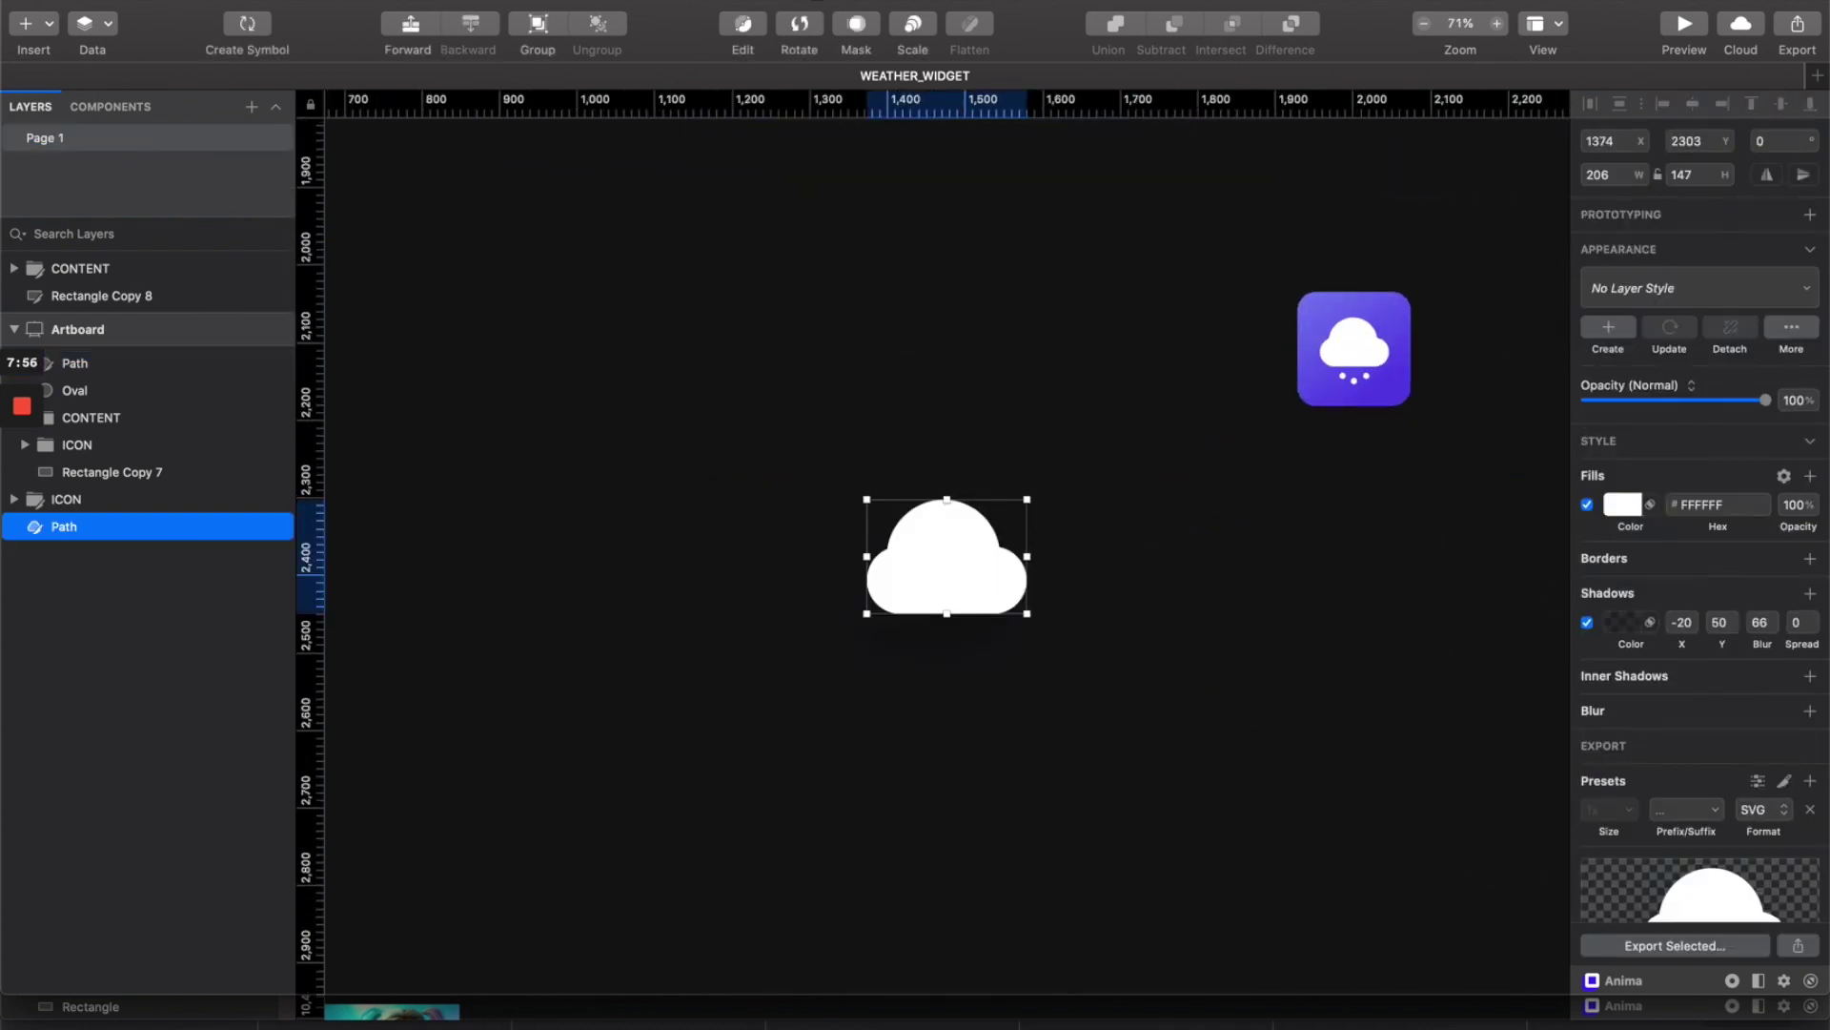
scroll(1668, 954, "down", 2)
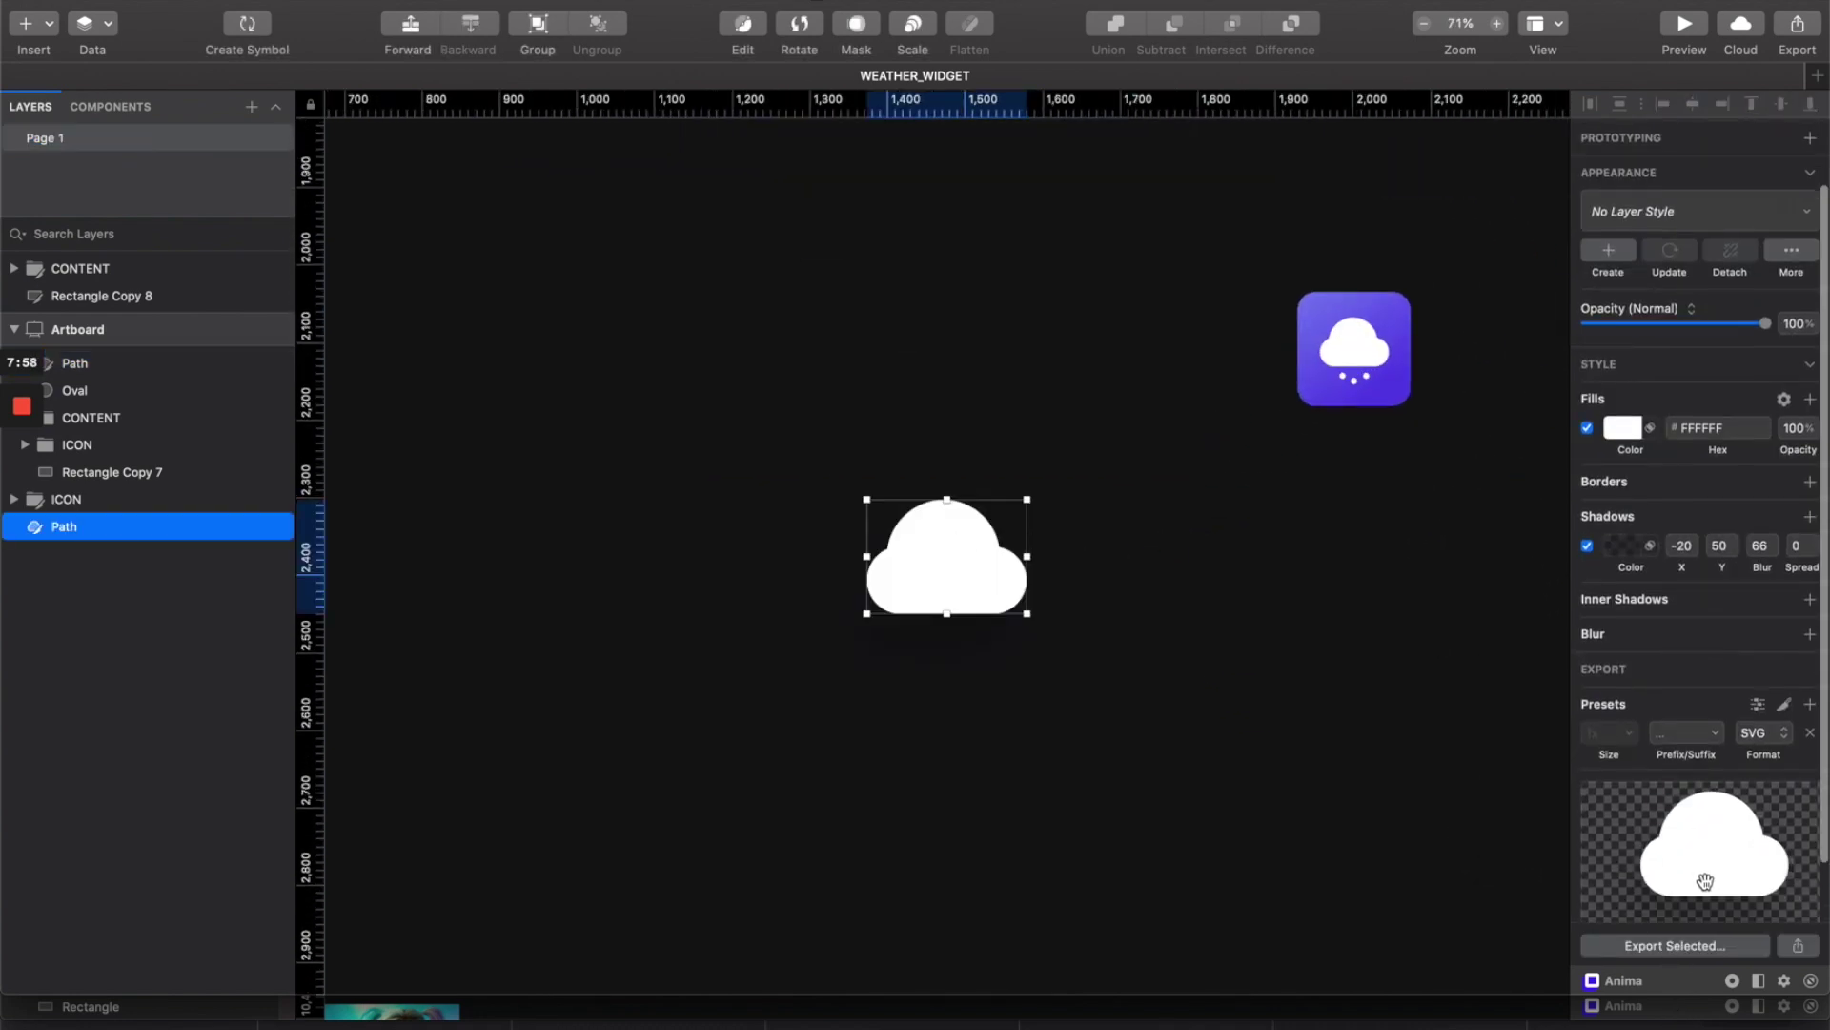
left_click(1664, 944)
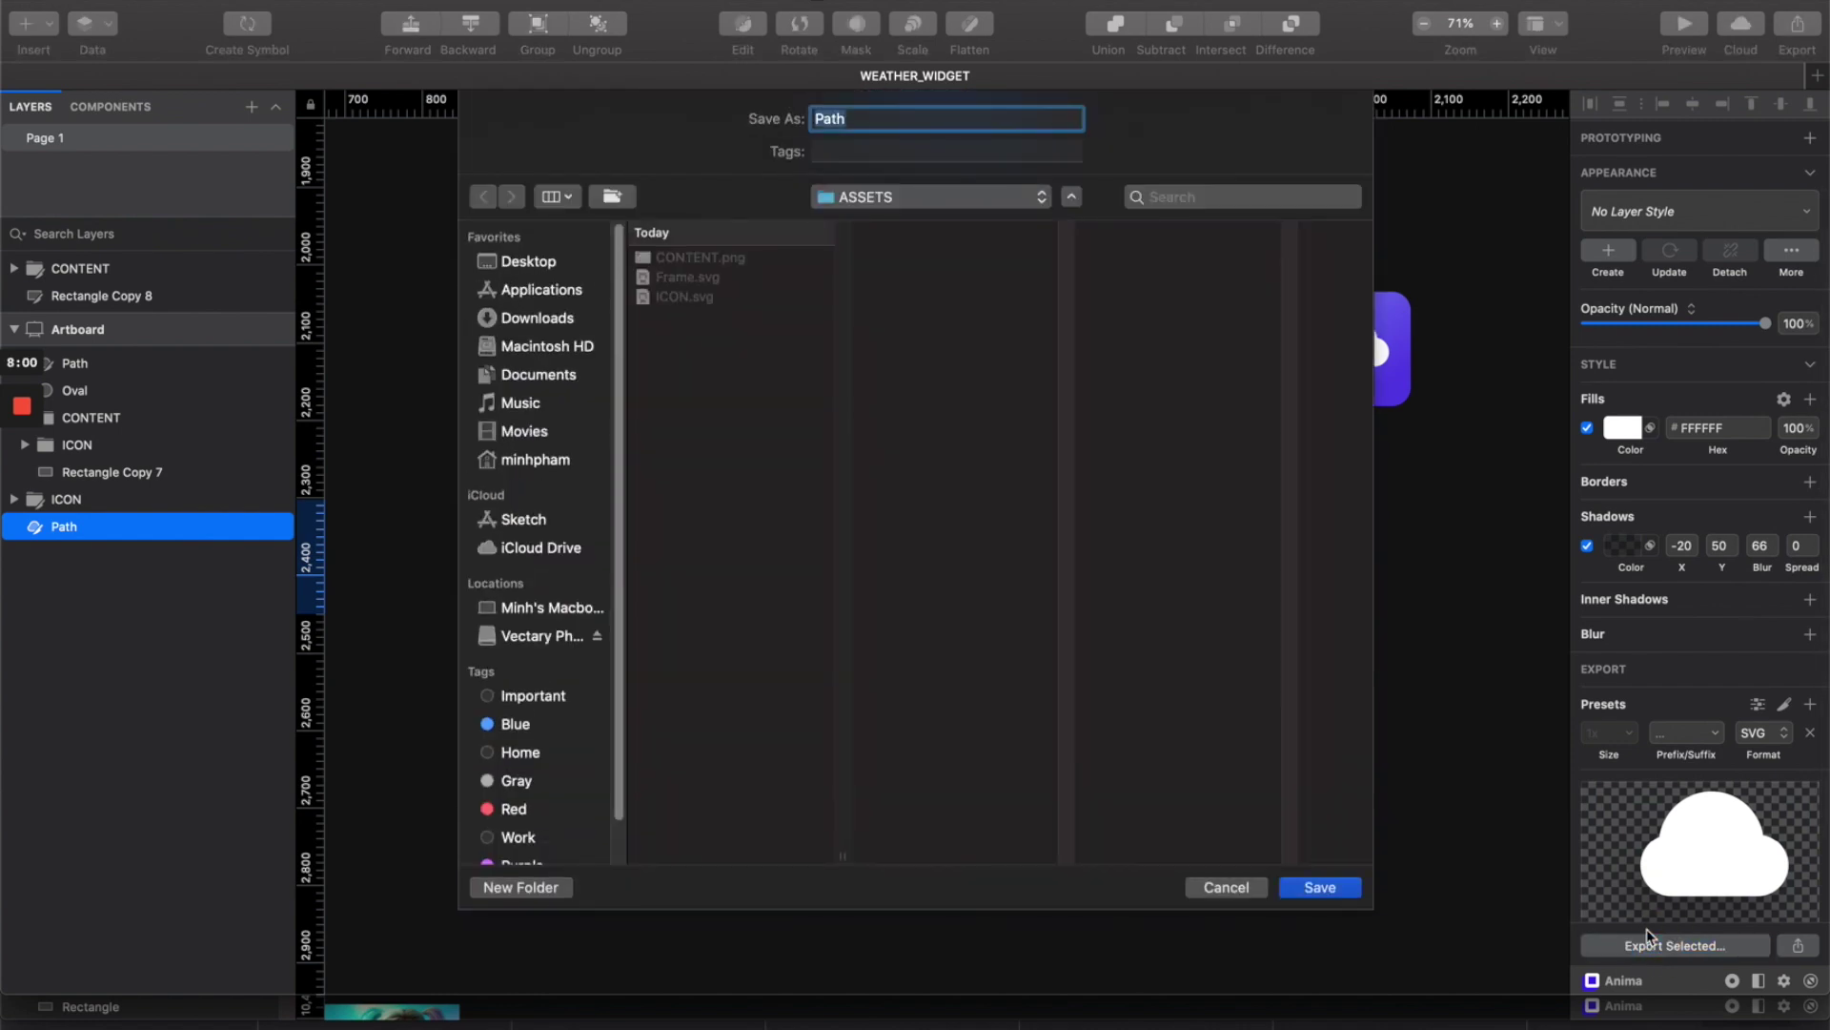
type("Cloud")
key("Return")
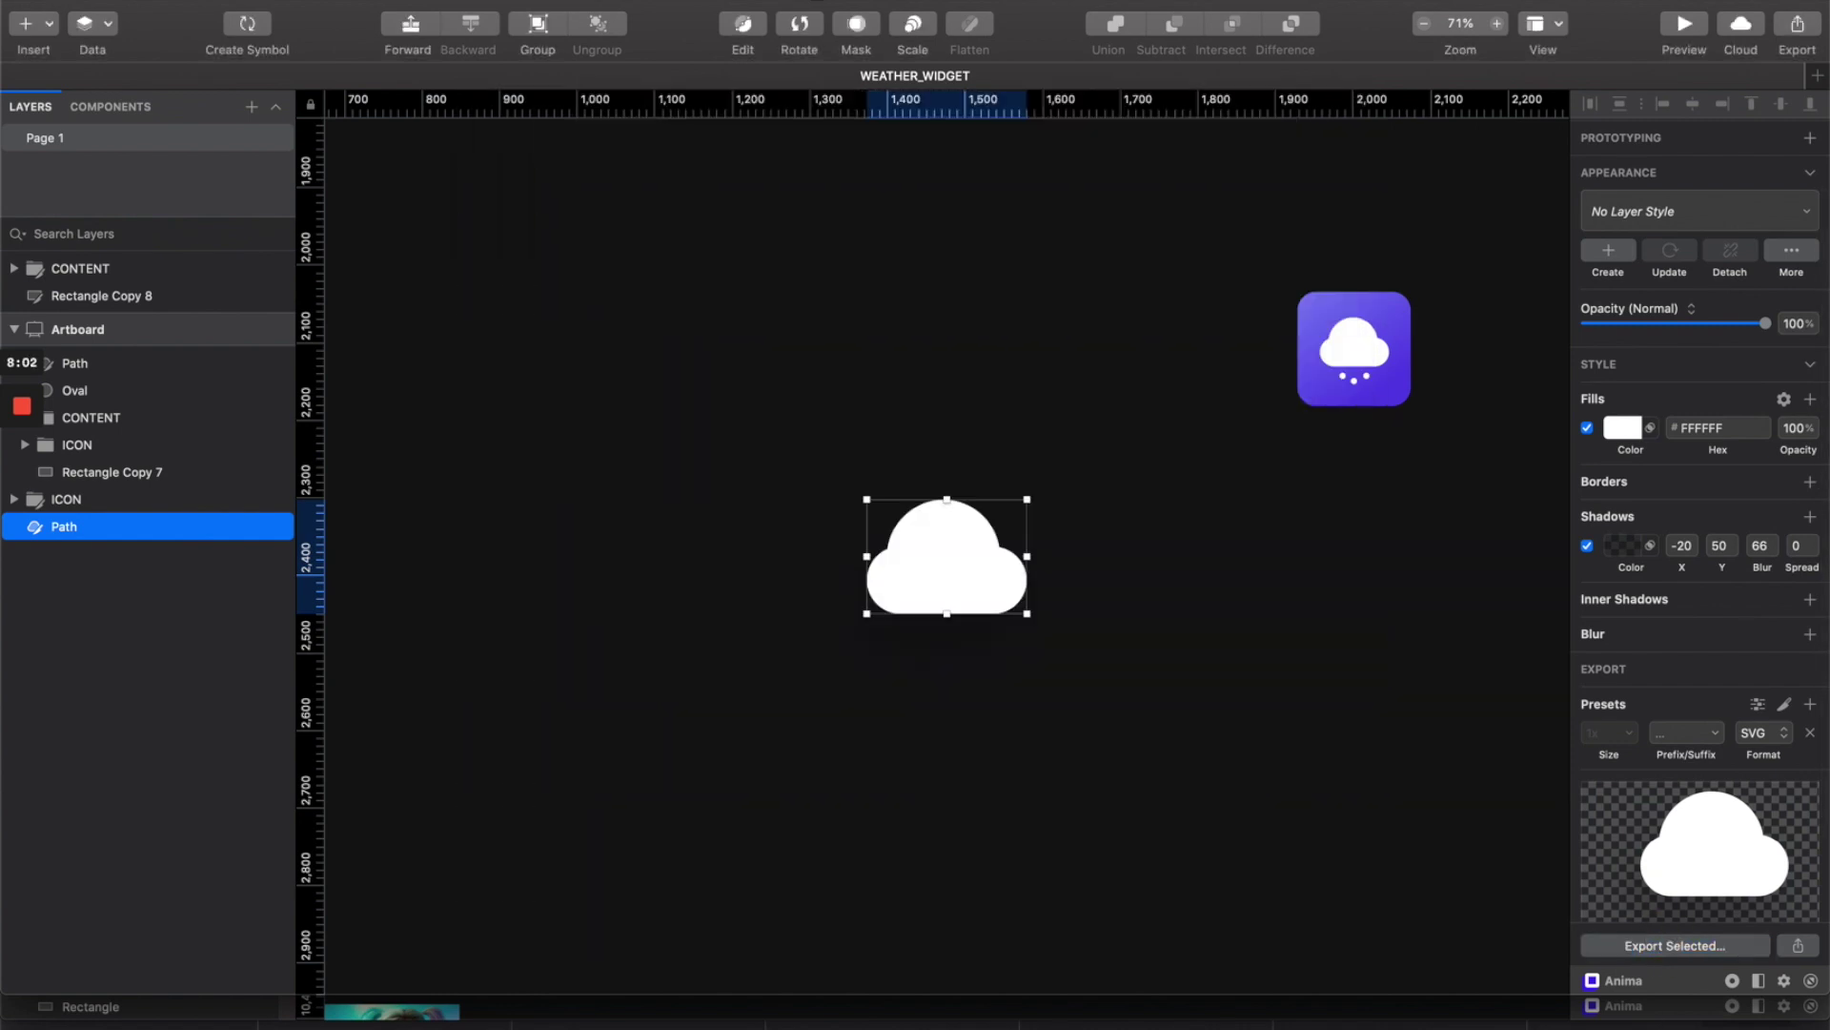
Look over the Sketch canvas, then return to Vectary in the browser.
scroll(1114, 301, "down", 5)
scroll(1110, 298, "up", 2)
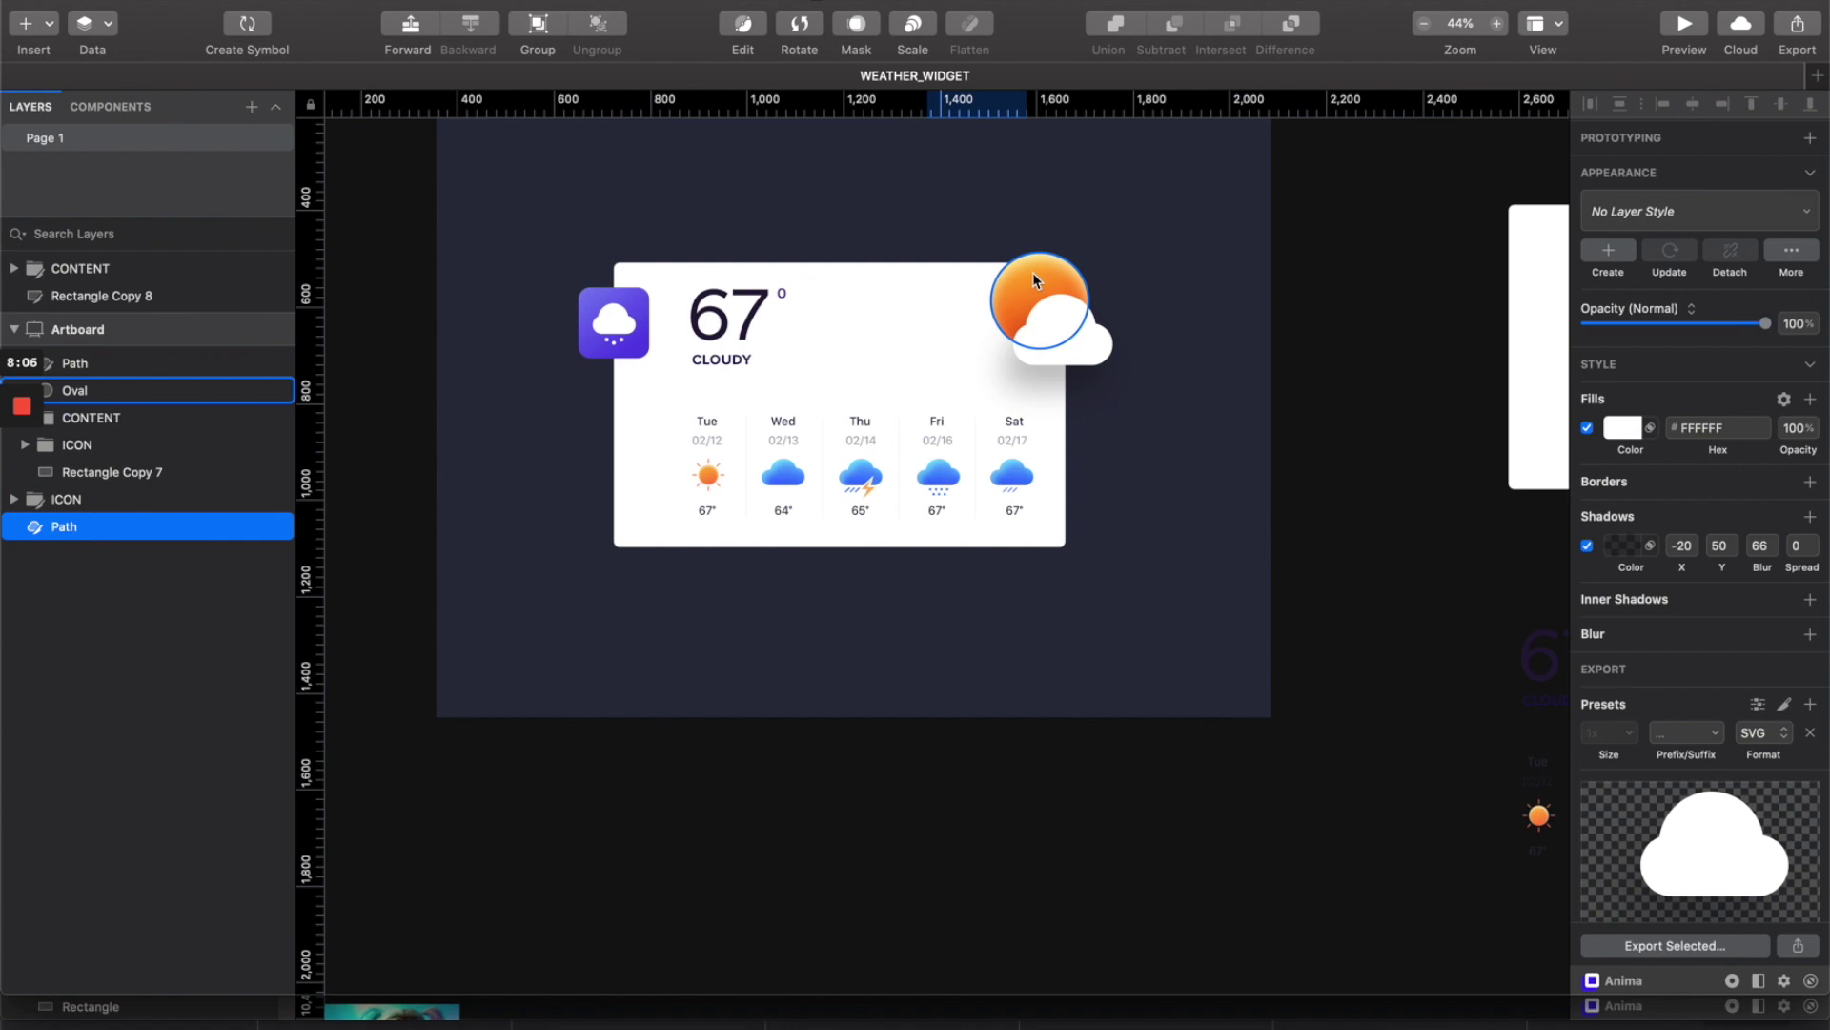
scroll(1033, 279, "down", 3)
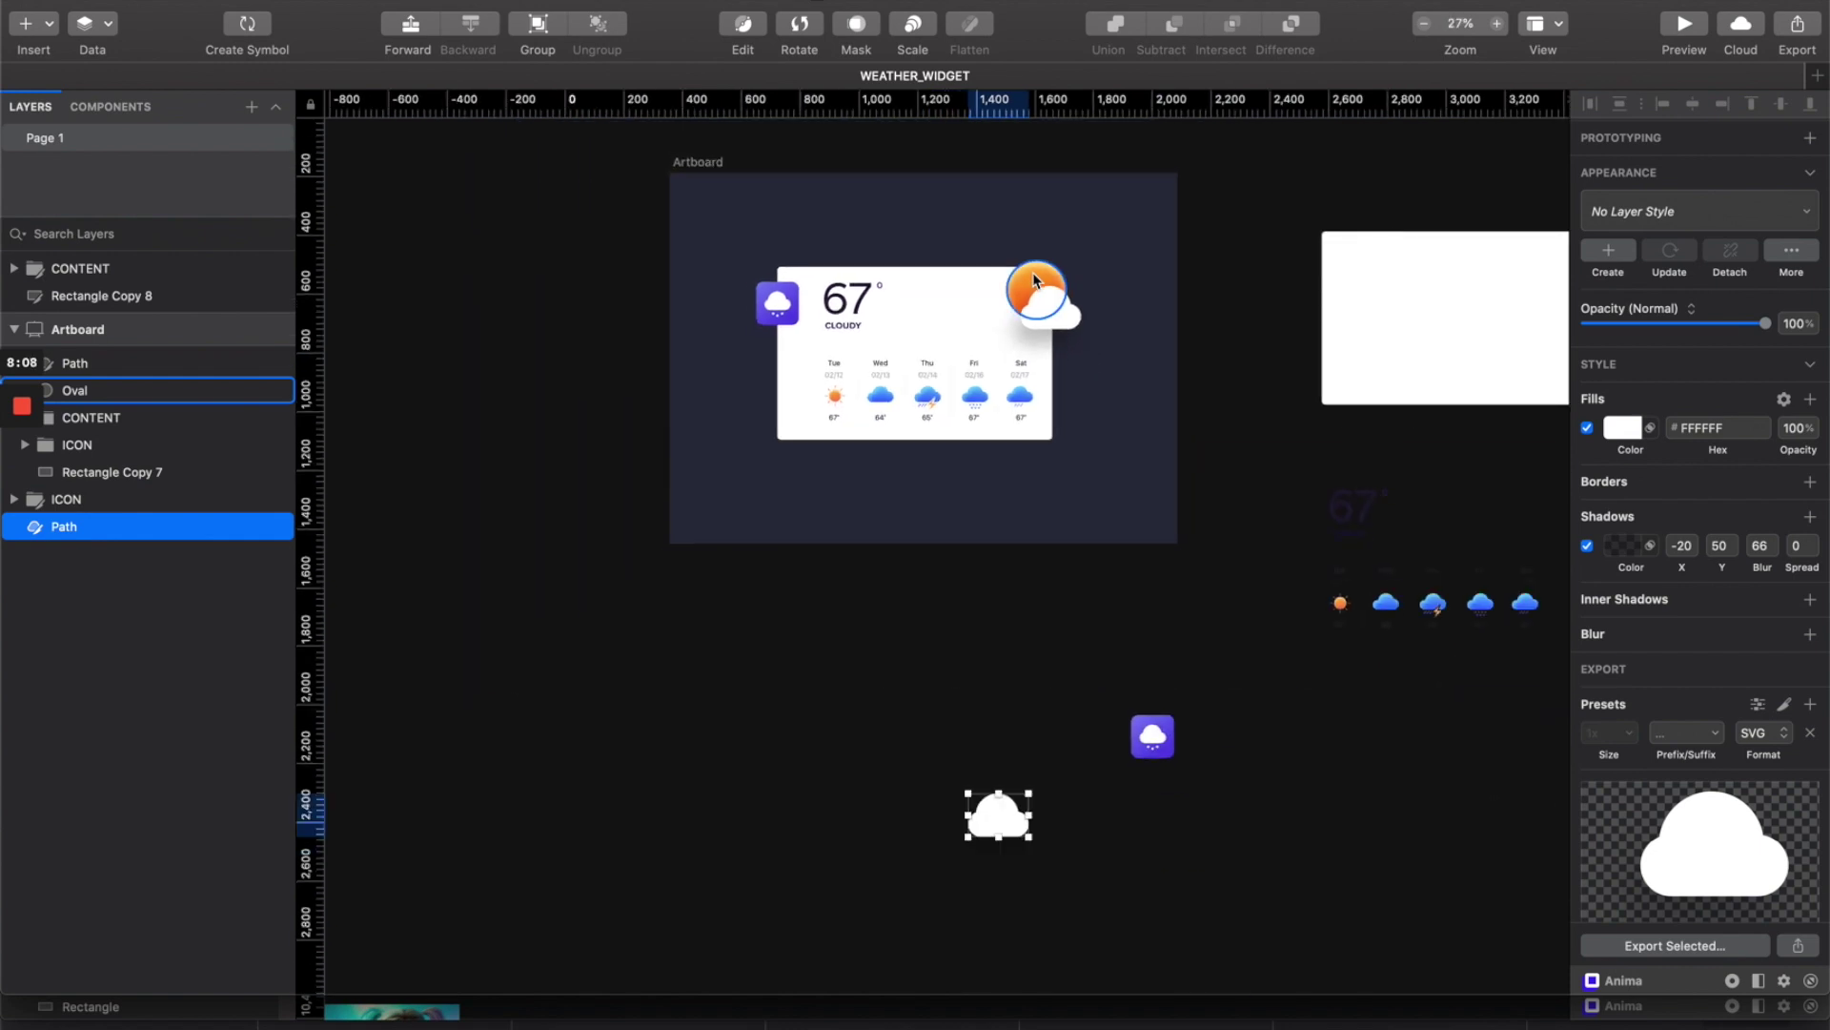
scroll(1035, 279, "right", 5)
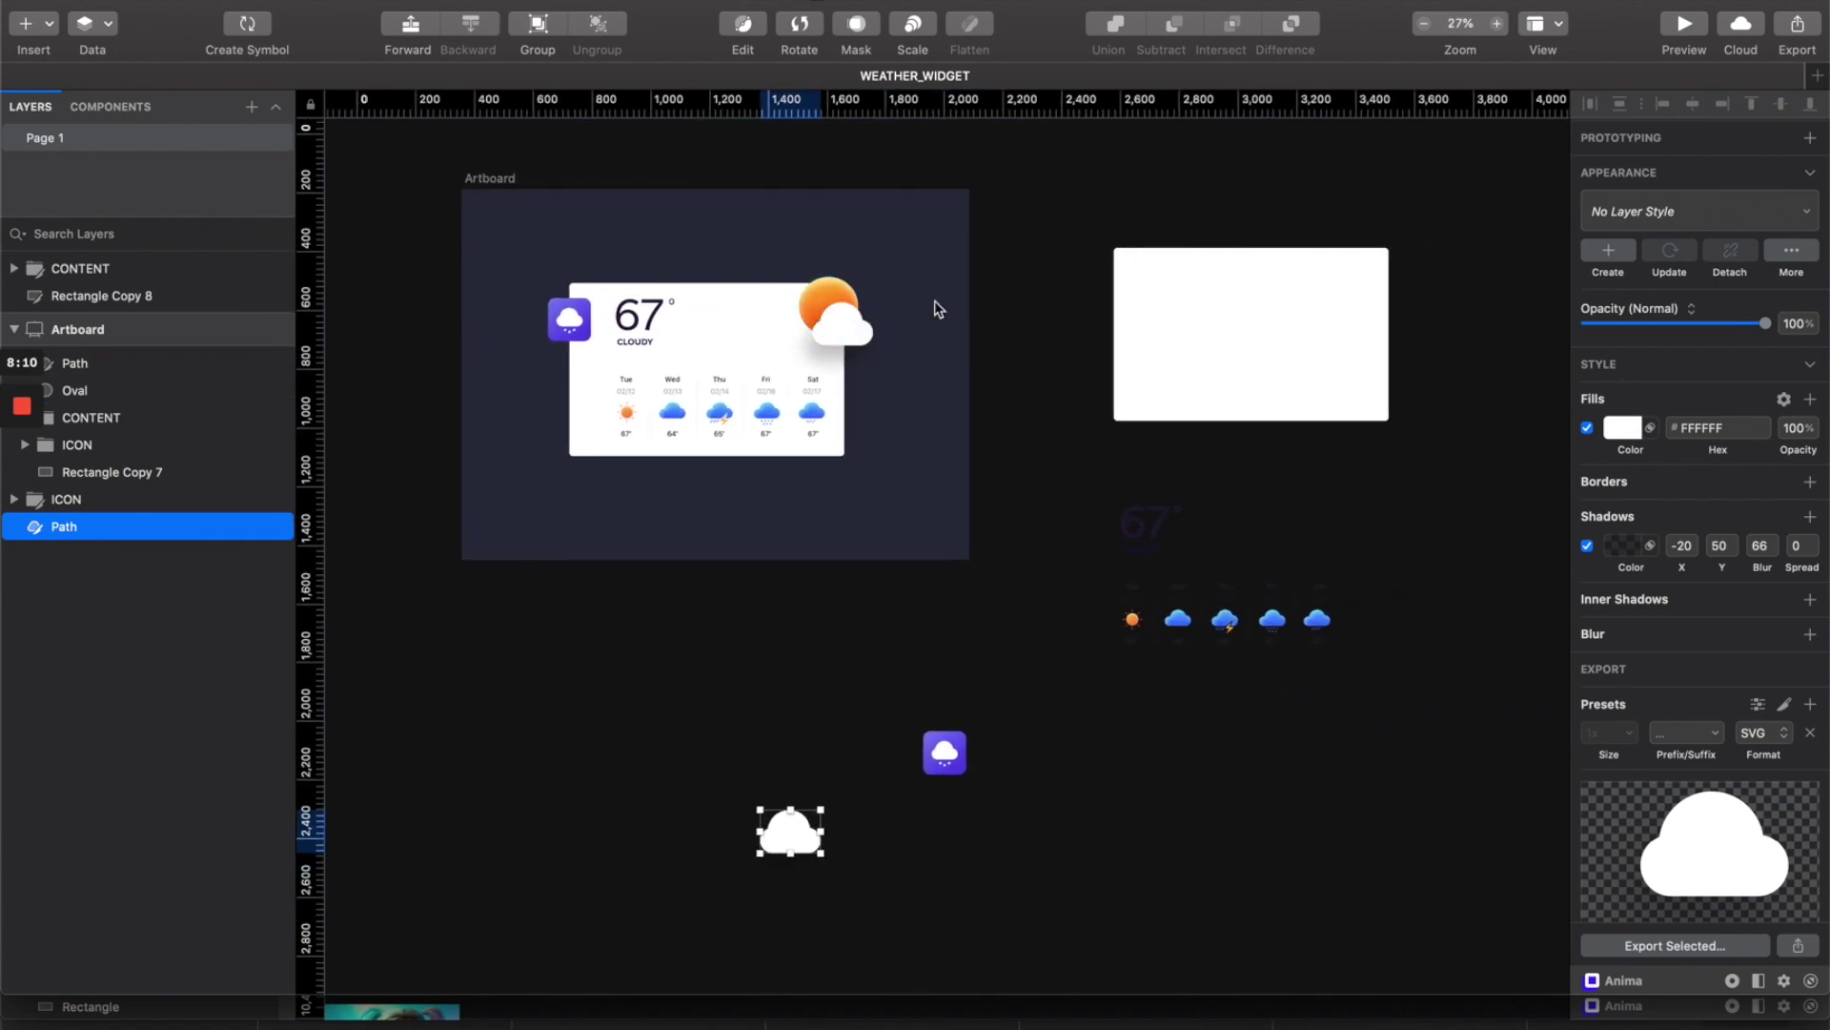
scroll(1316, 838, "right", 3)
scroll(1177, 787, "up", 2)
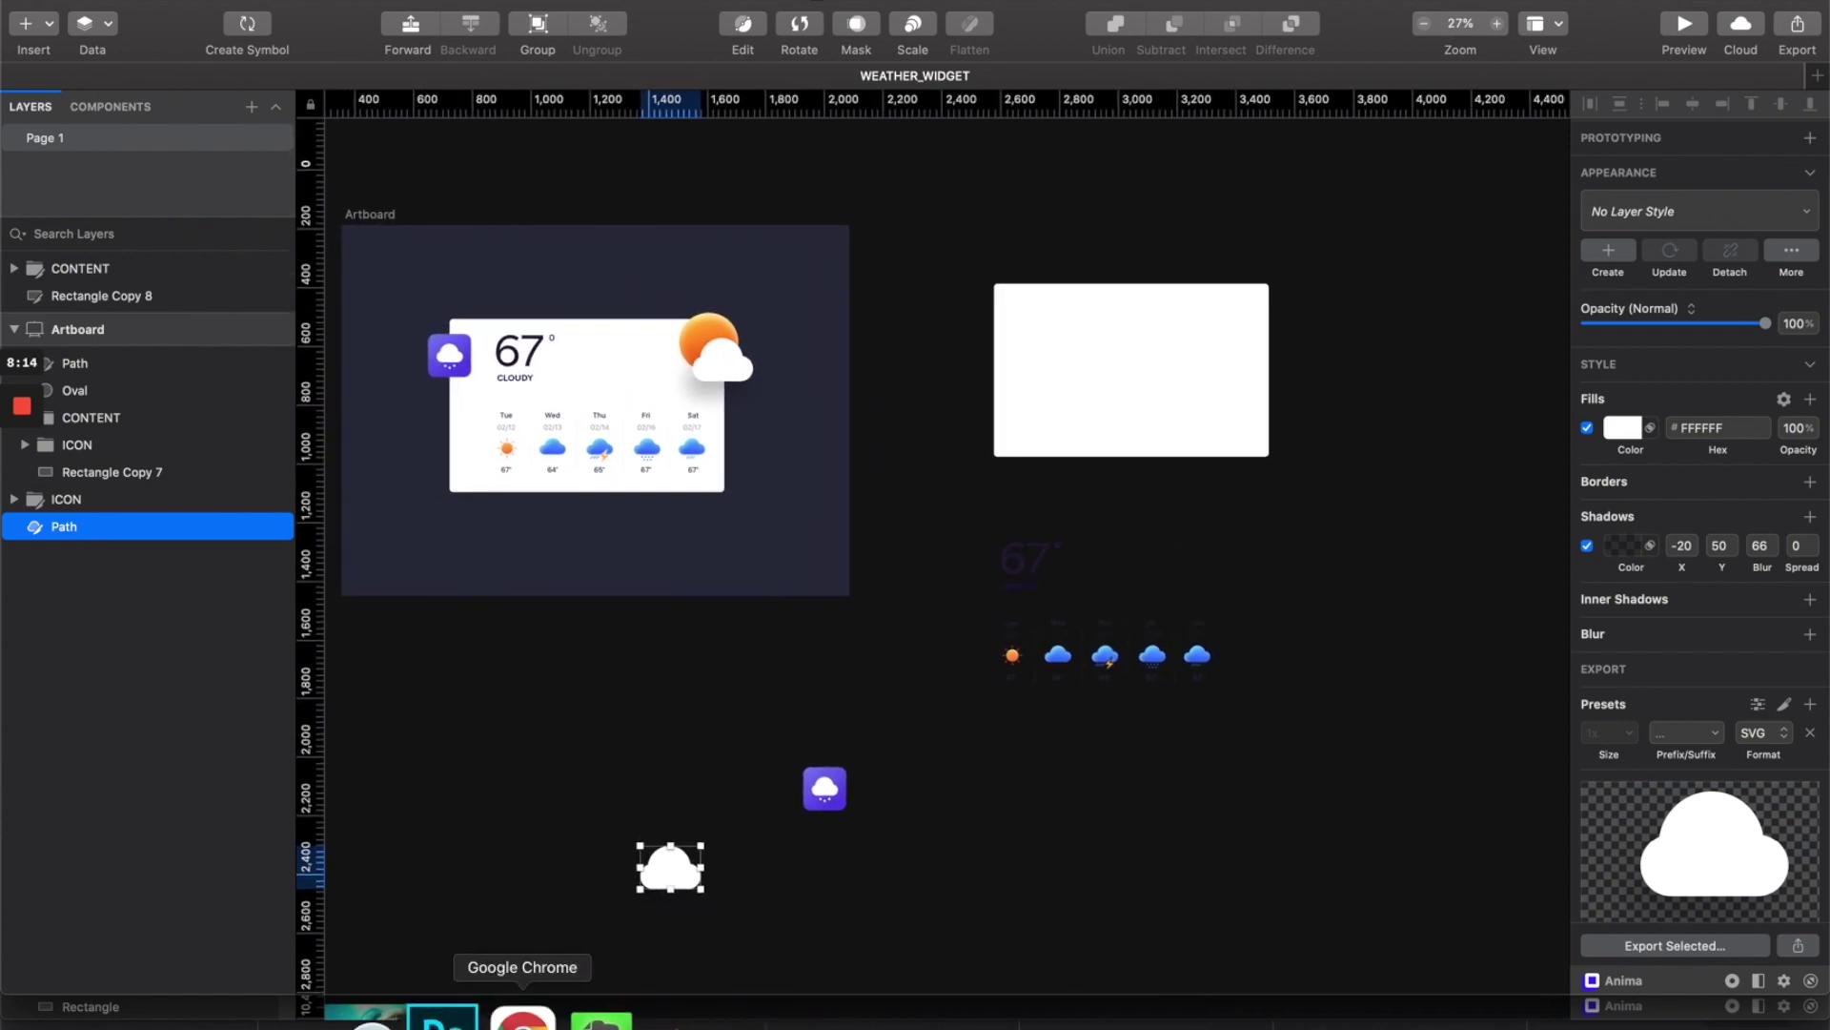
left_click(520, 1011)
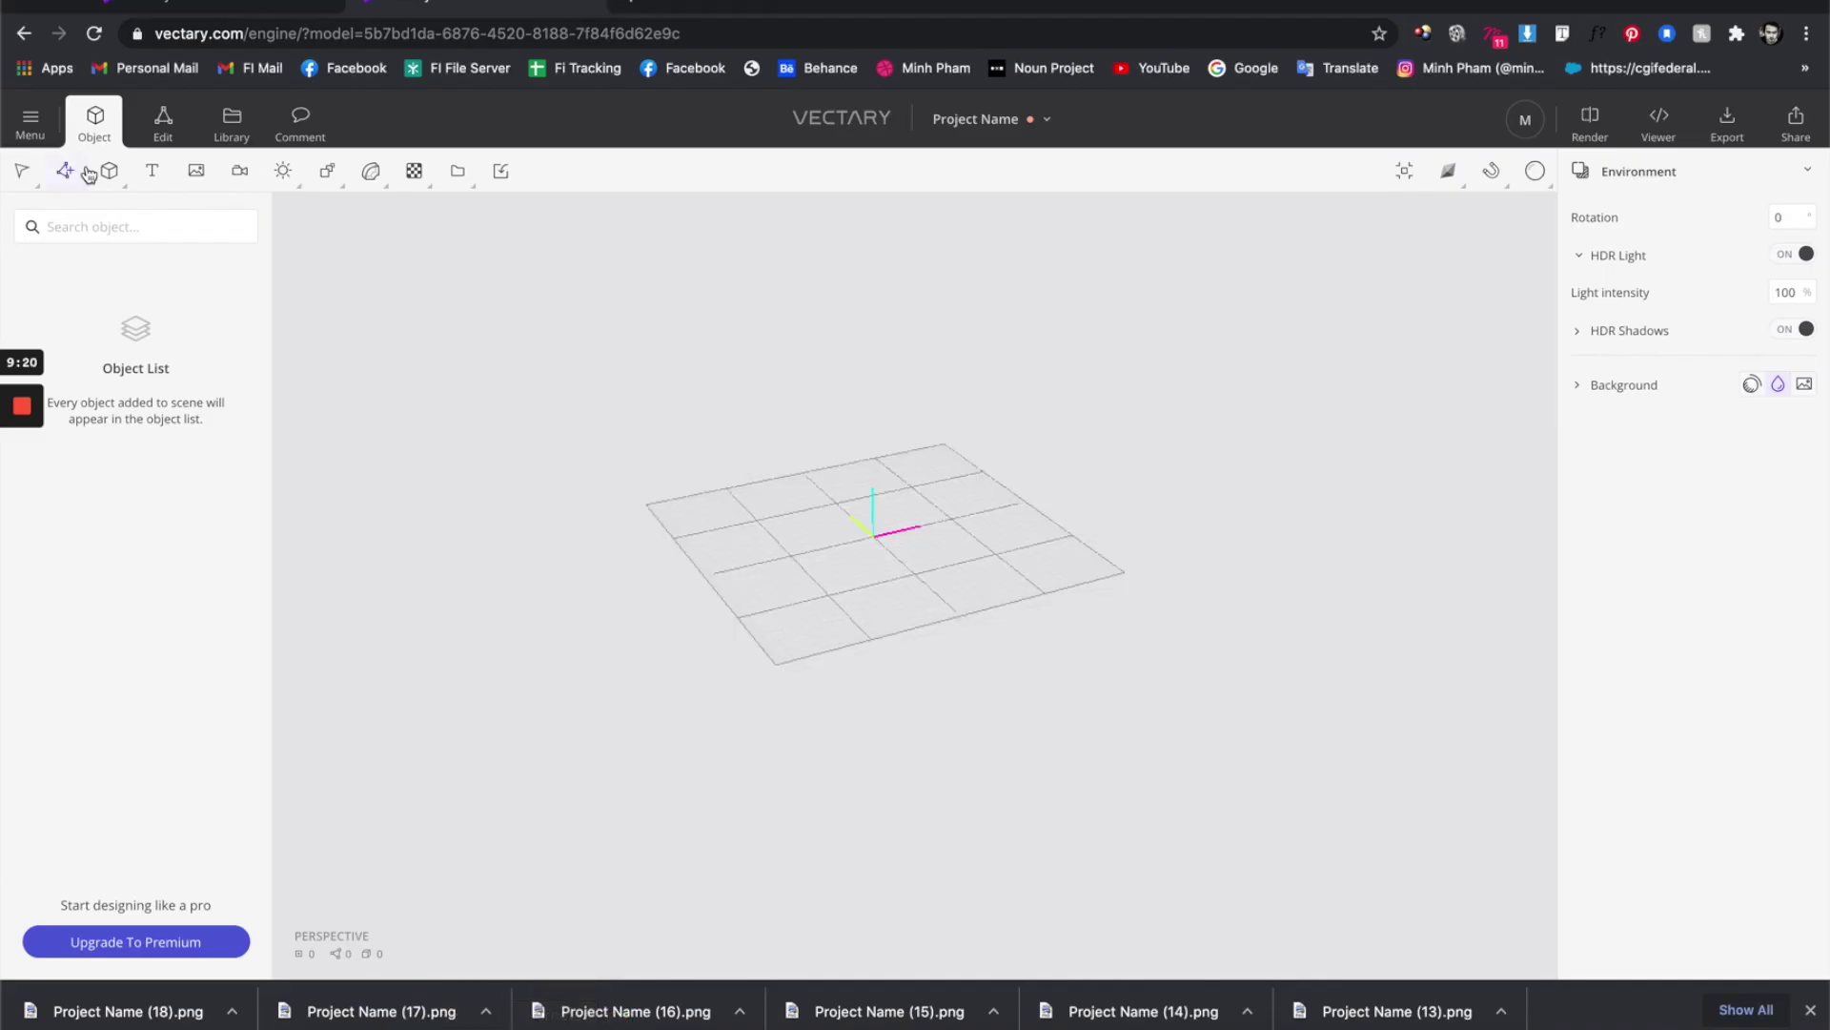
Add an Infinite Plane primitive to the empty Vectary scene.
left_click(110, 174)
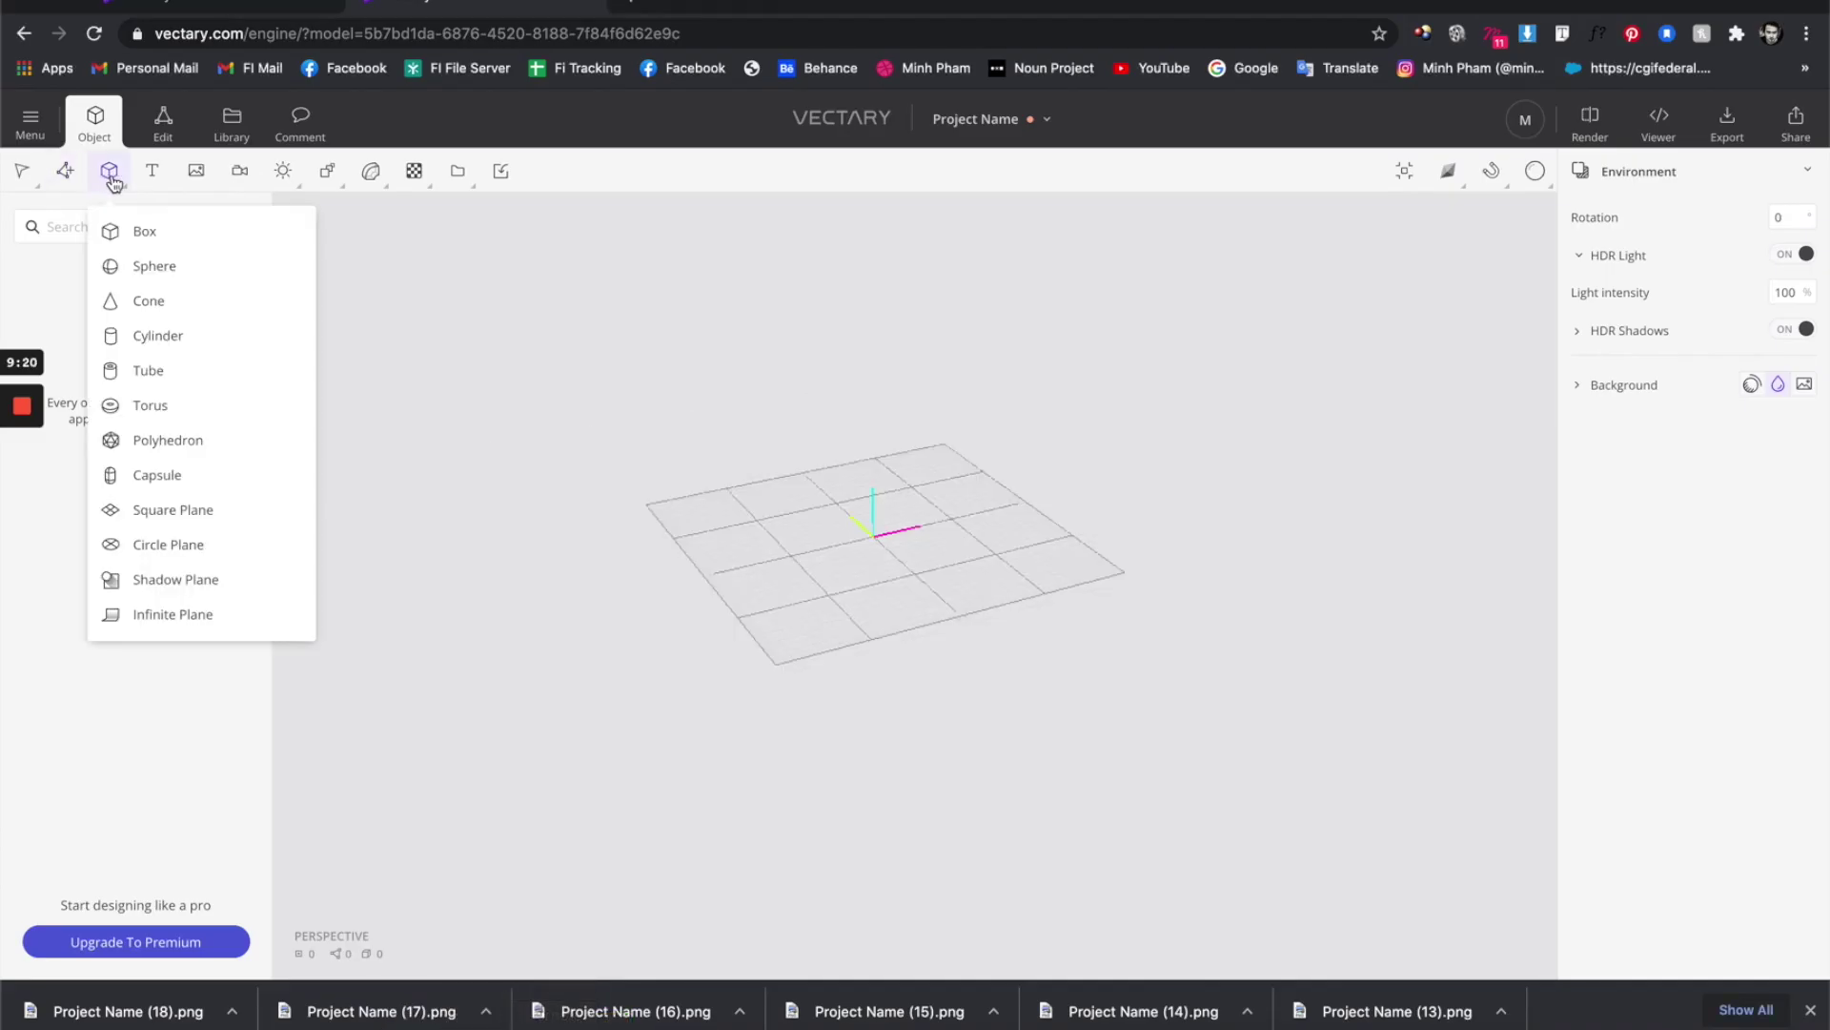
left_click(196, 629)
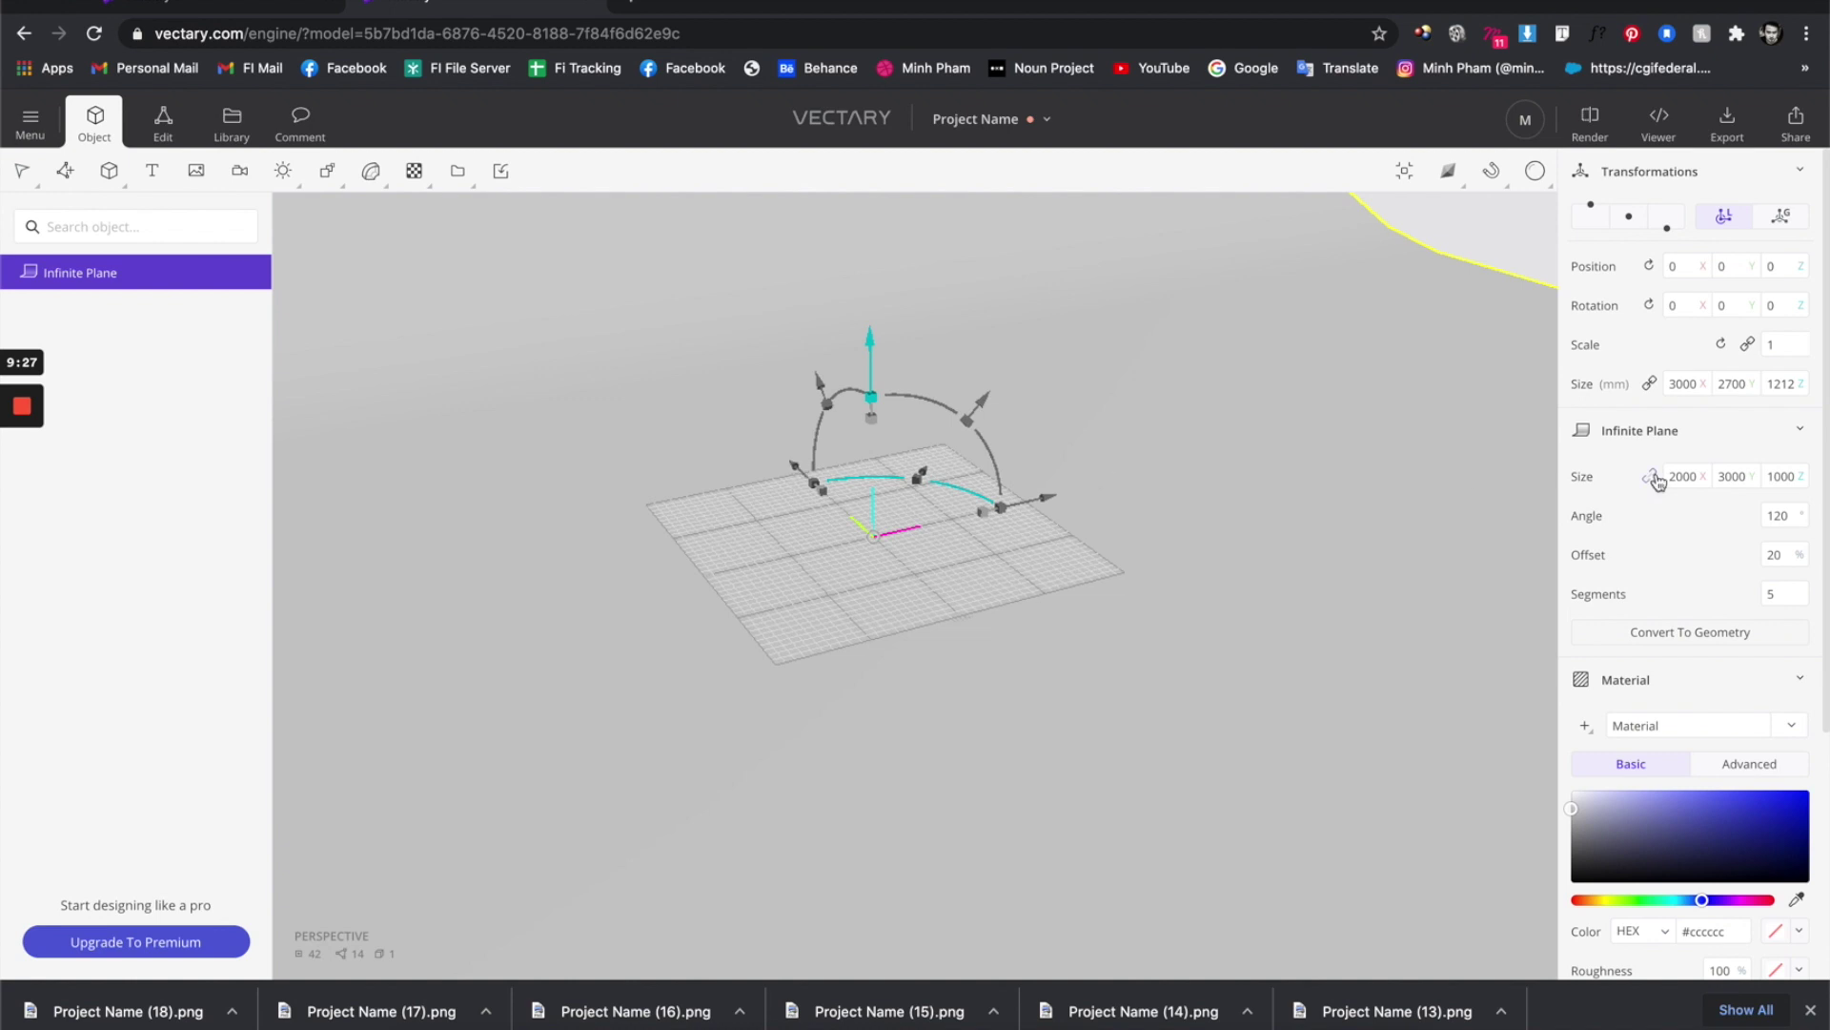
left_click(1516, 255)
left_click_drag(1250, 368, 1244, 699)
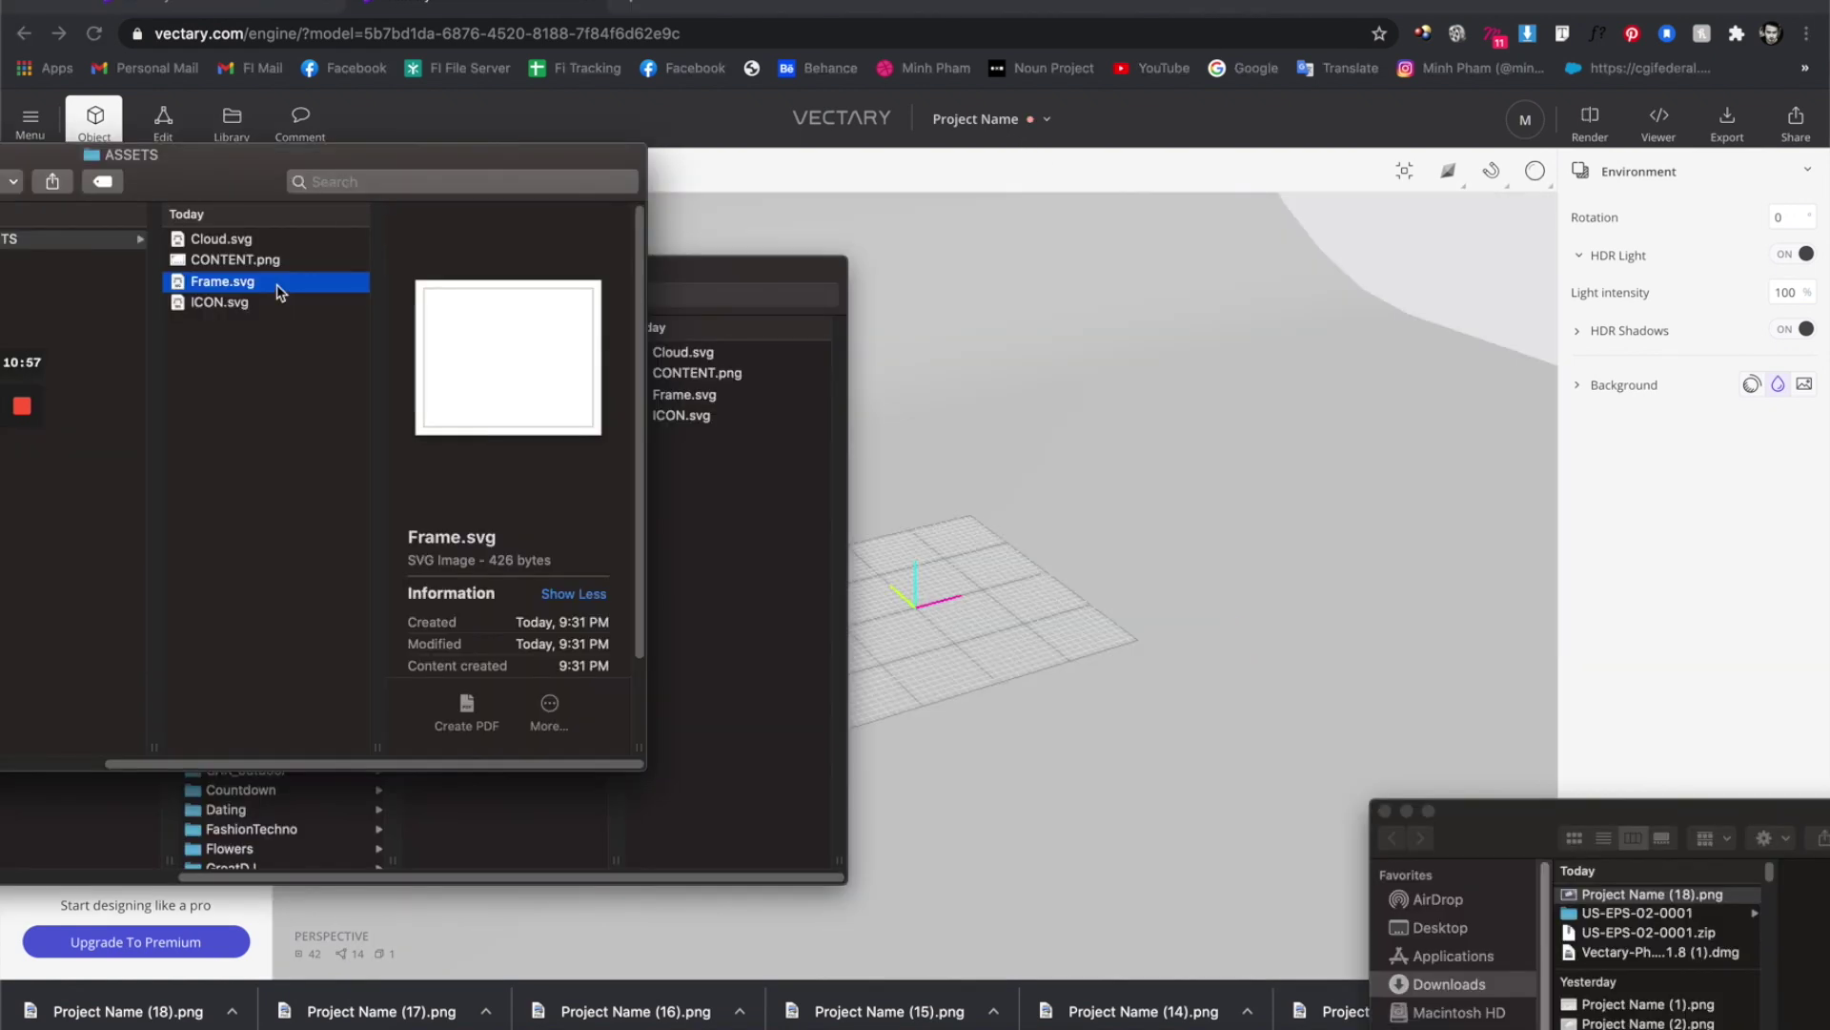
Import Frame.svg from ASSETS into the Vectary scene.
left_click_drag(339, 282, 1049, 585)
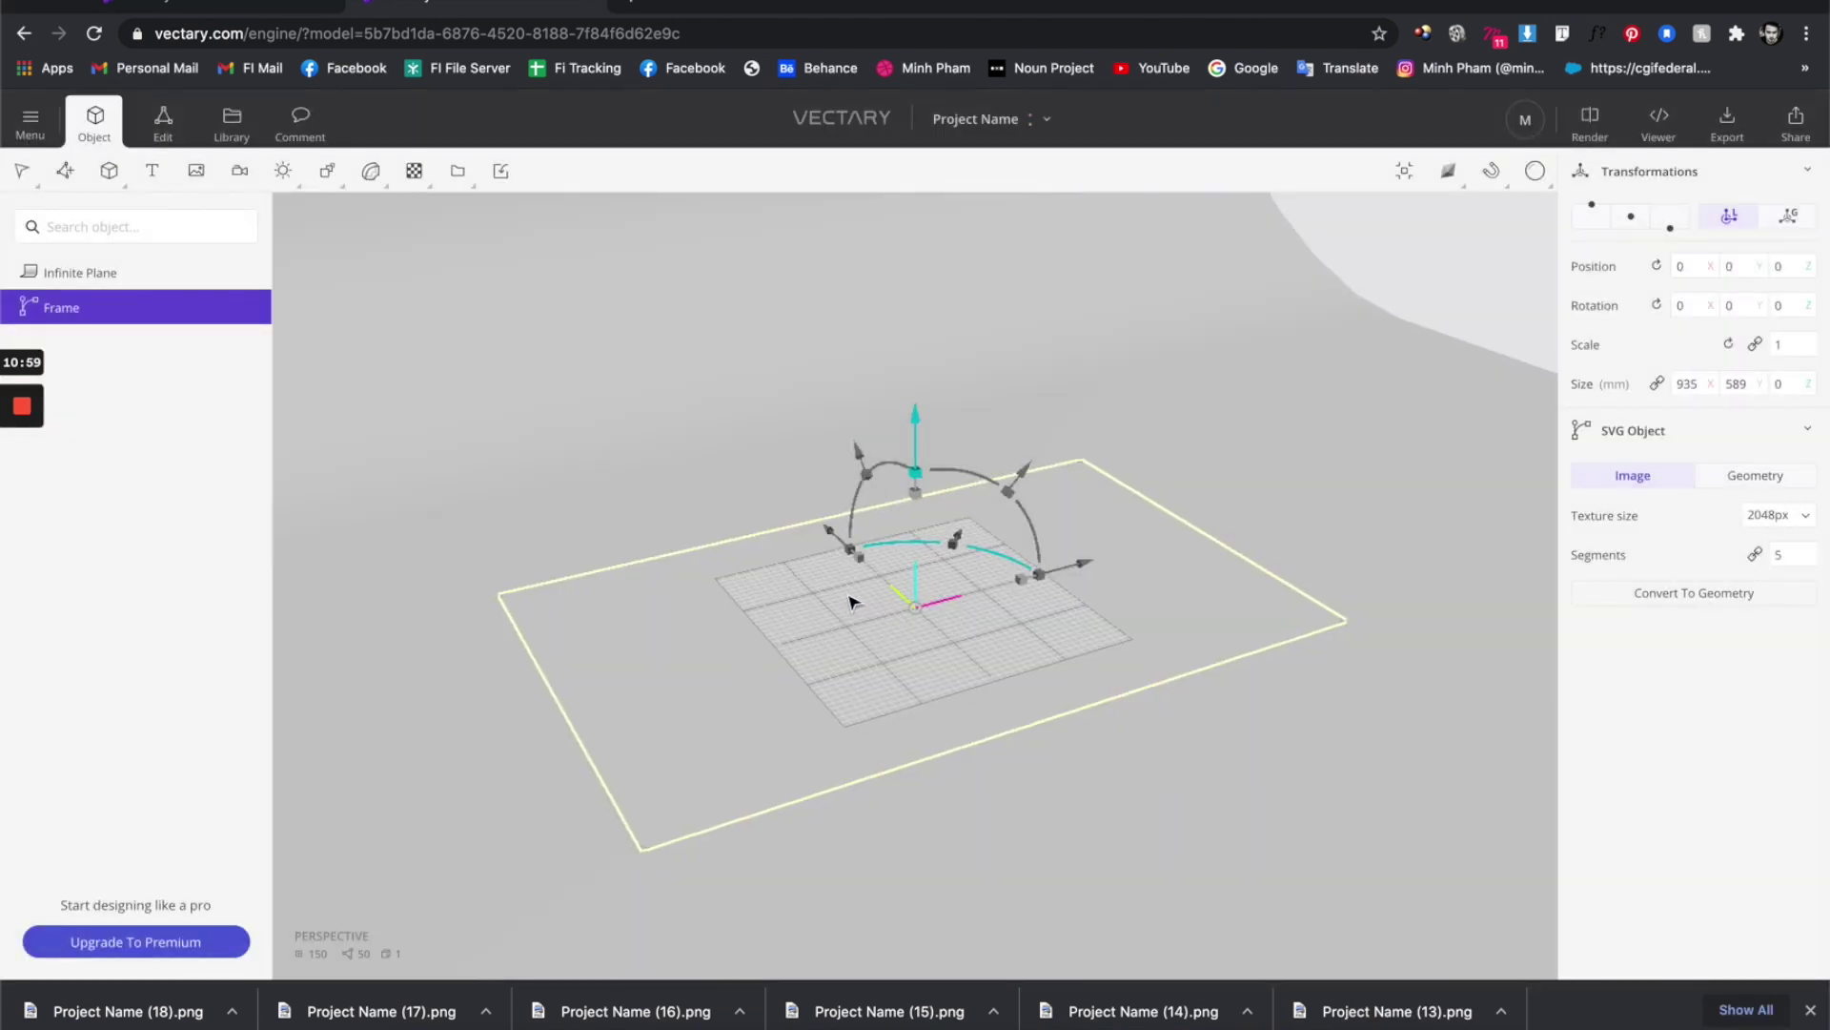
left_click_drag(1087, 417, 915, 408)
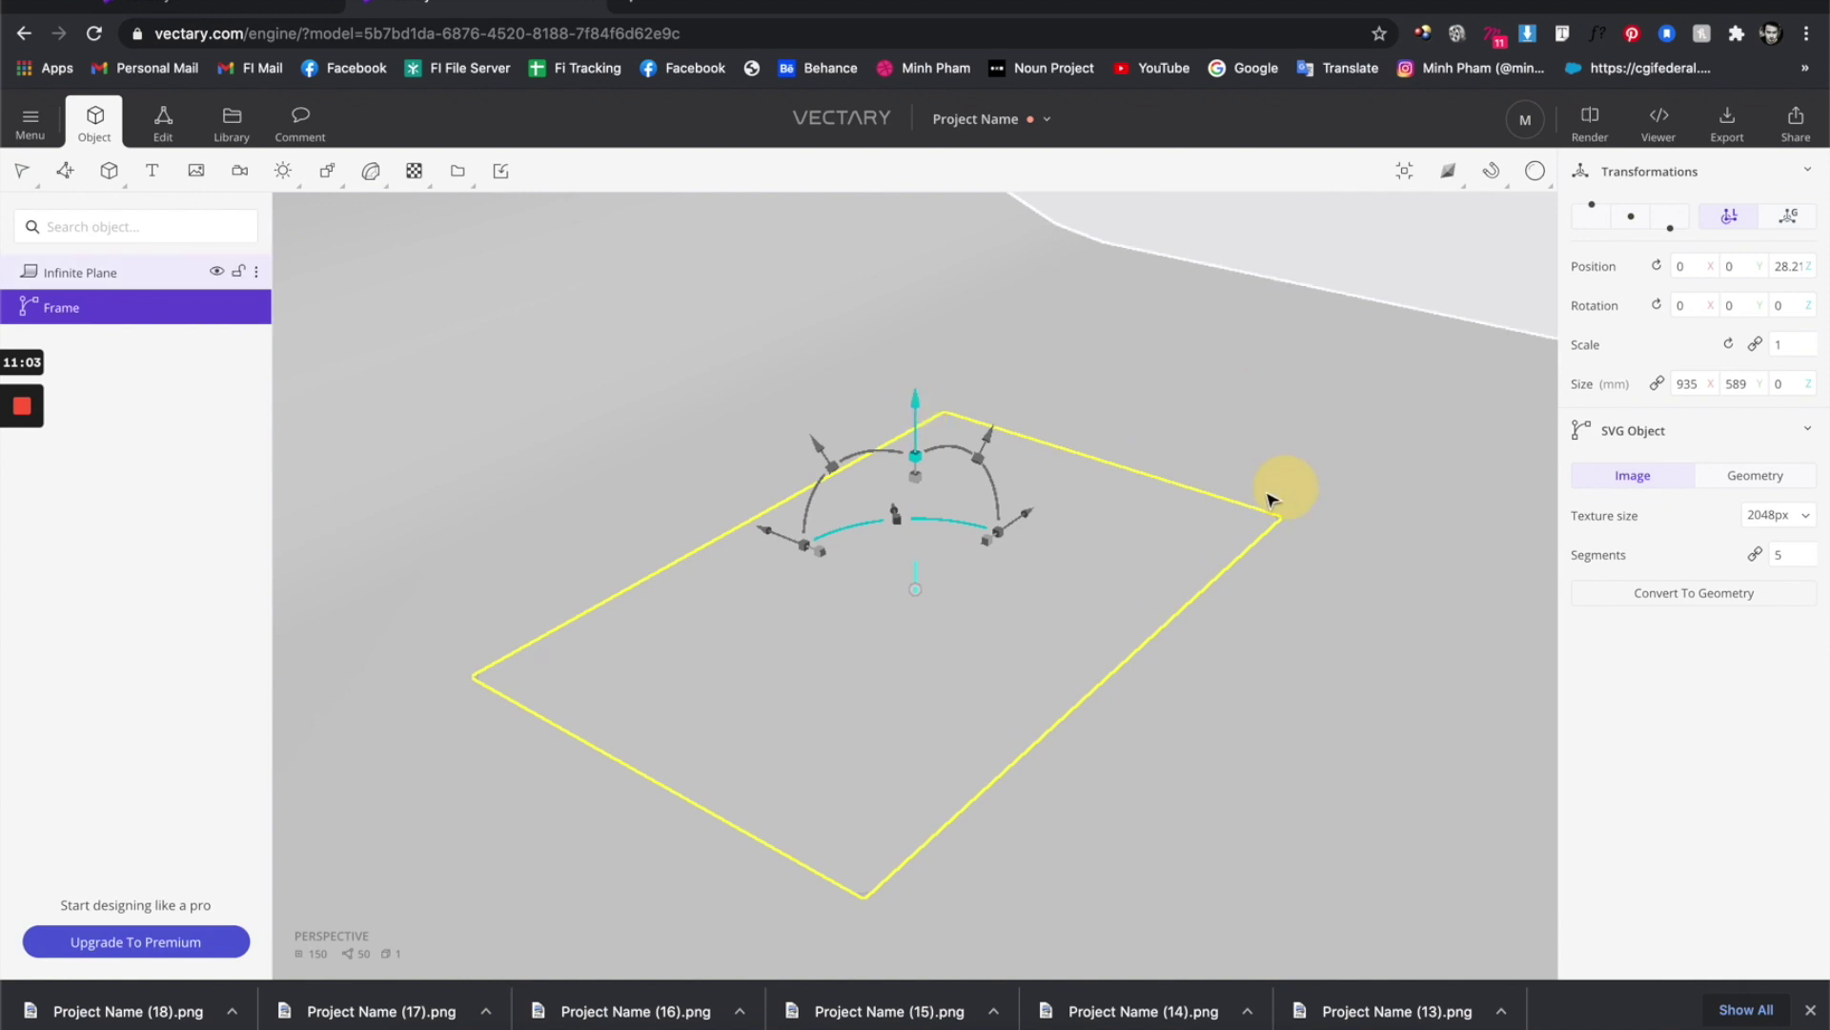
left_click_drag(1278, 495, 825, 557)
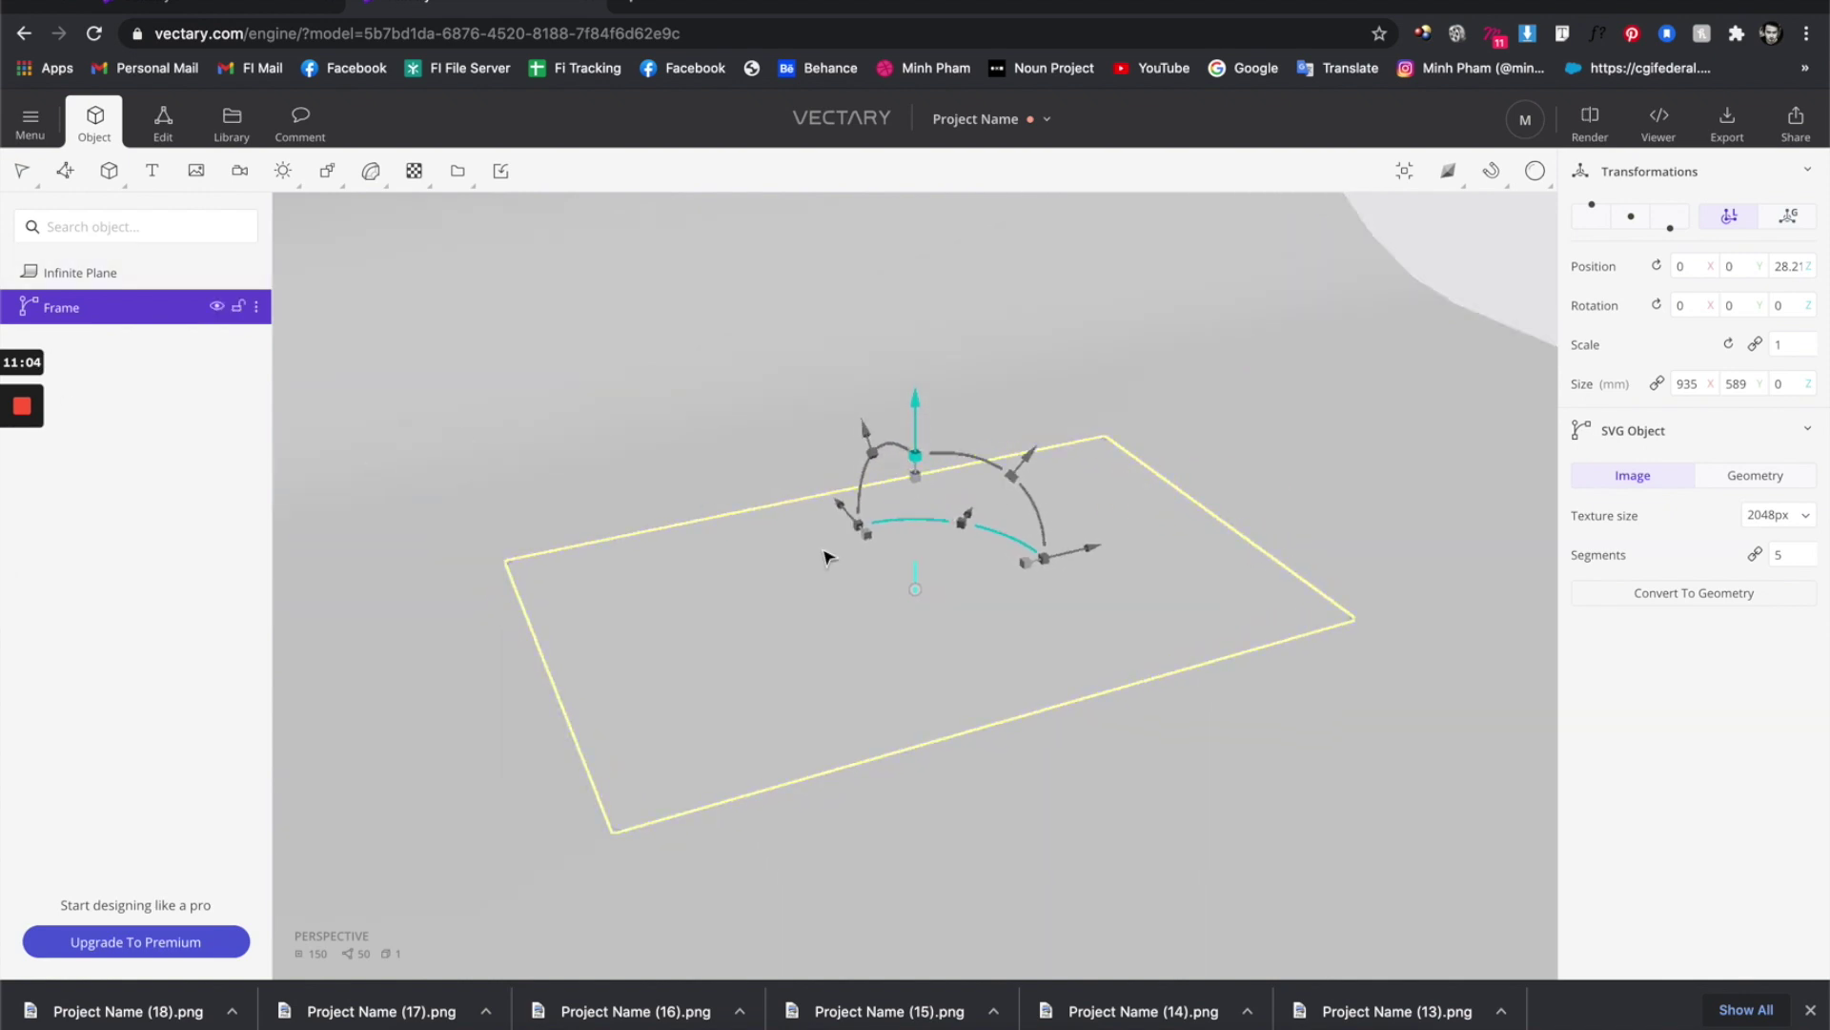
Turn Frame into solid geometry with an Extrude depth of 15.
left_click(1751, 484)
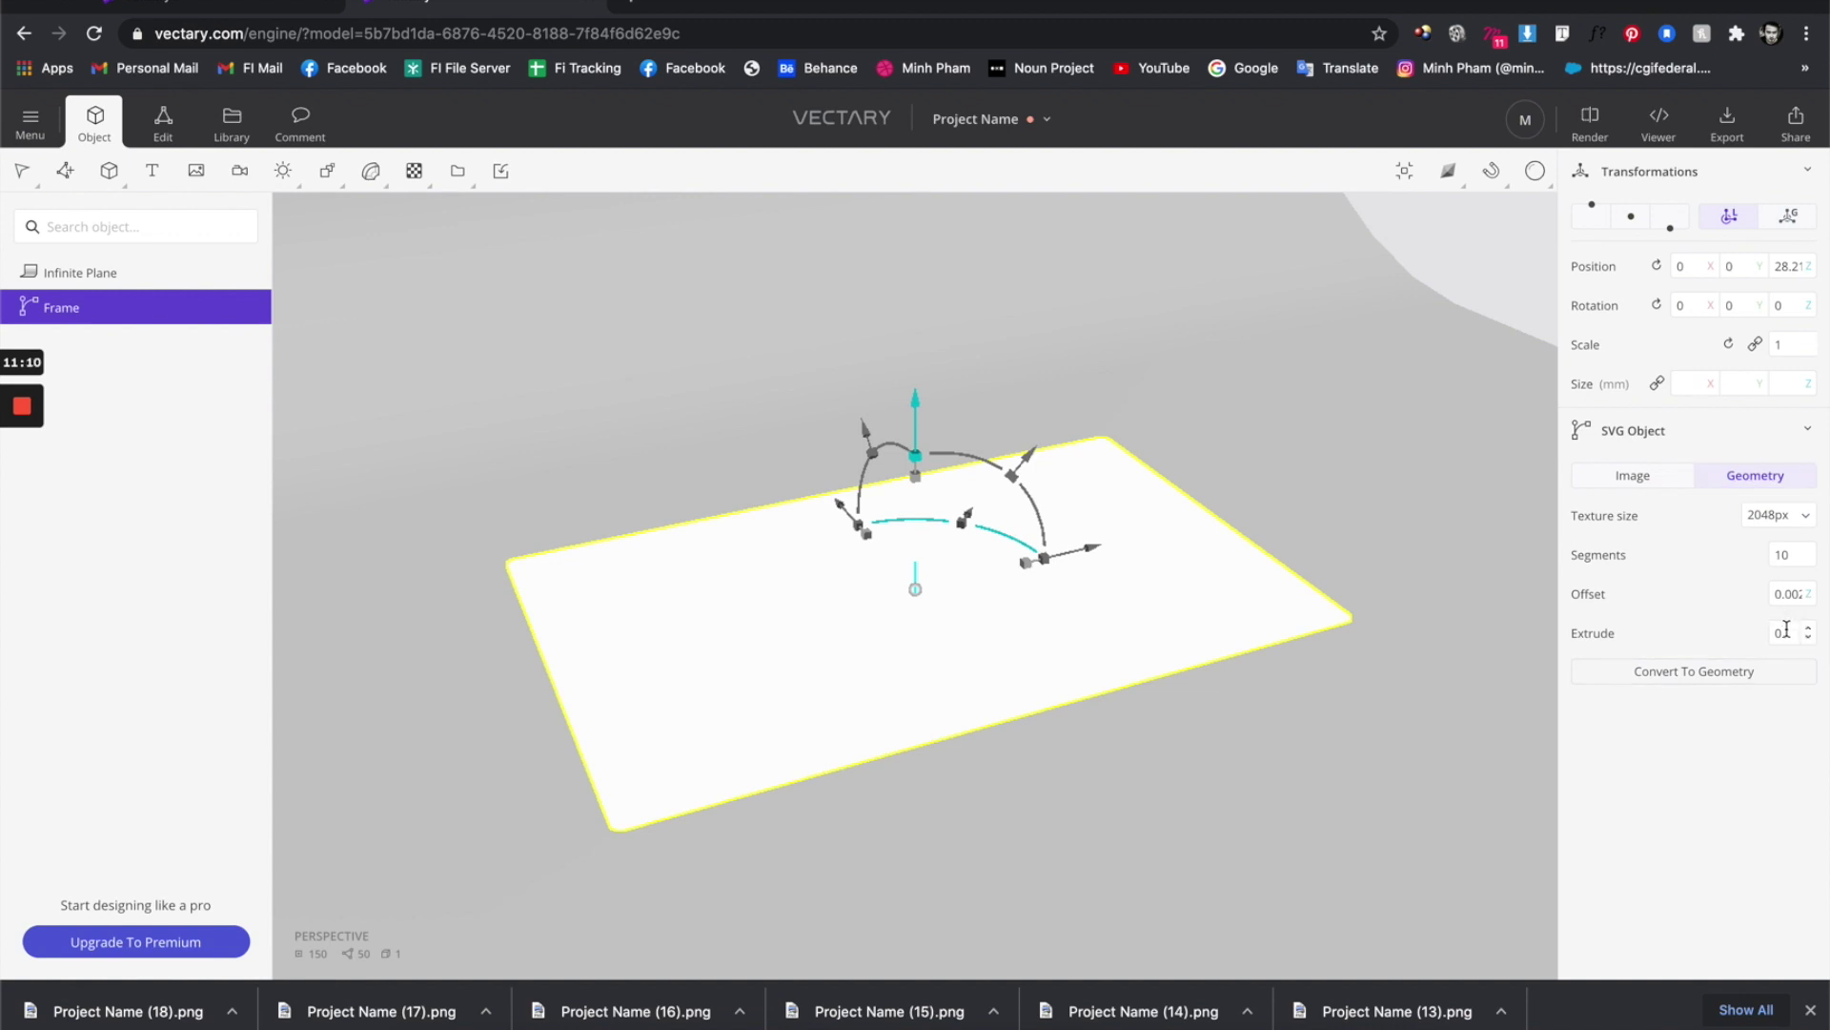
left_click_drag(1785, 629, 1753, 629)
type("15")
key("Return")
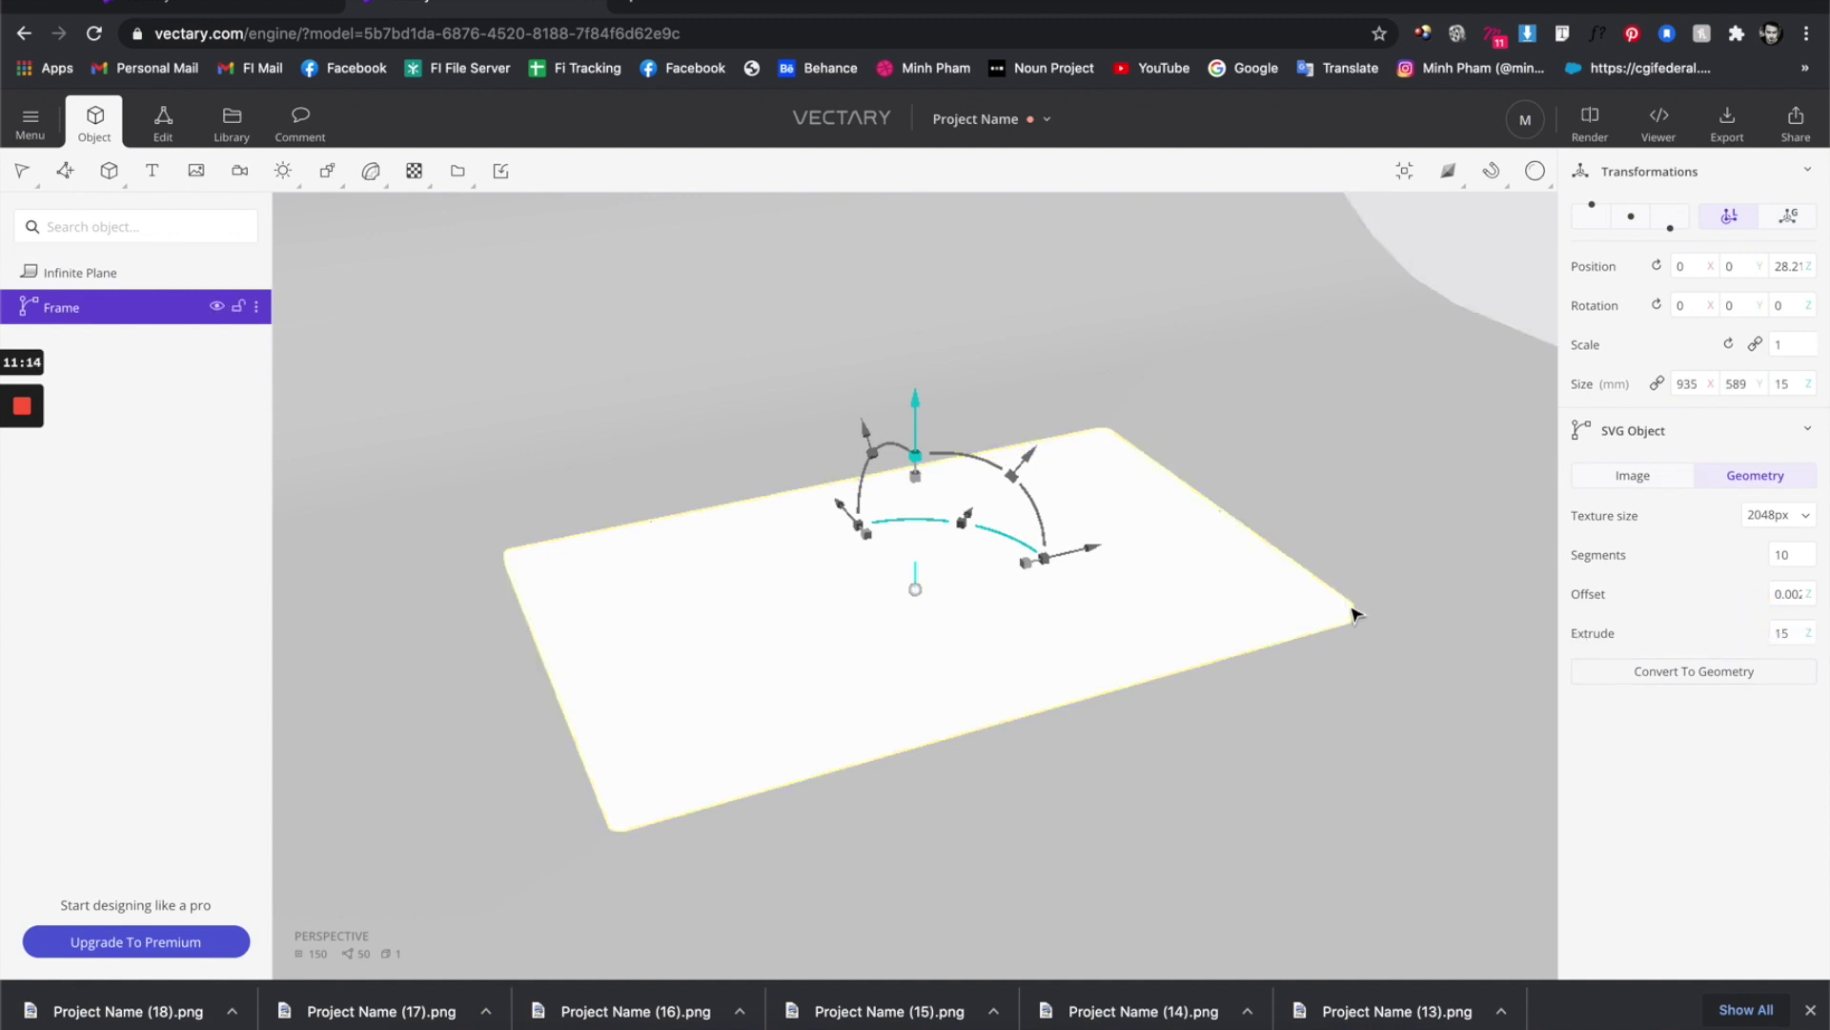
left_click_drag(546, 729, 858, 686)
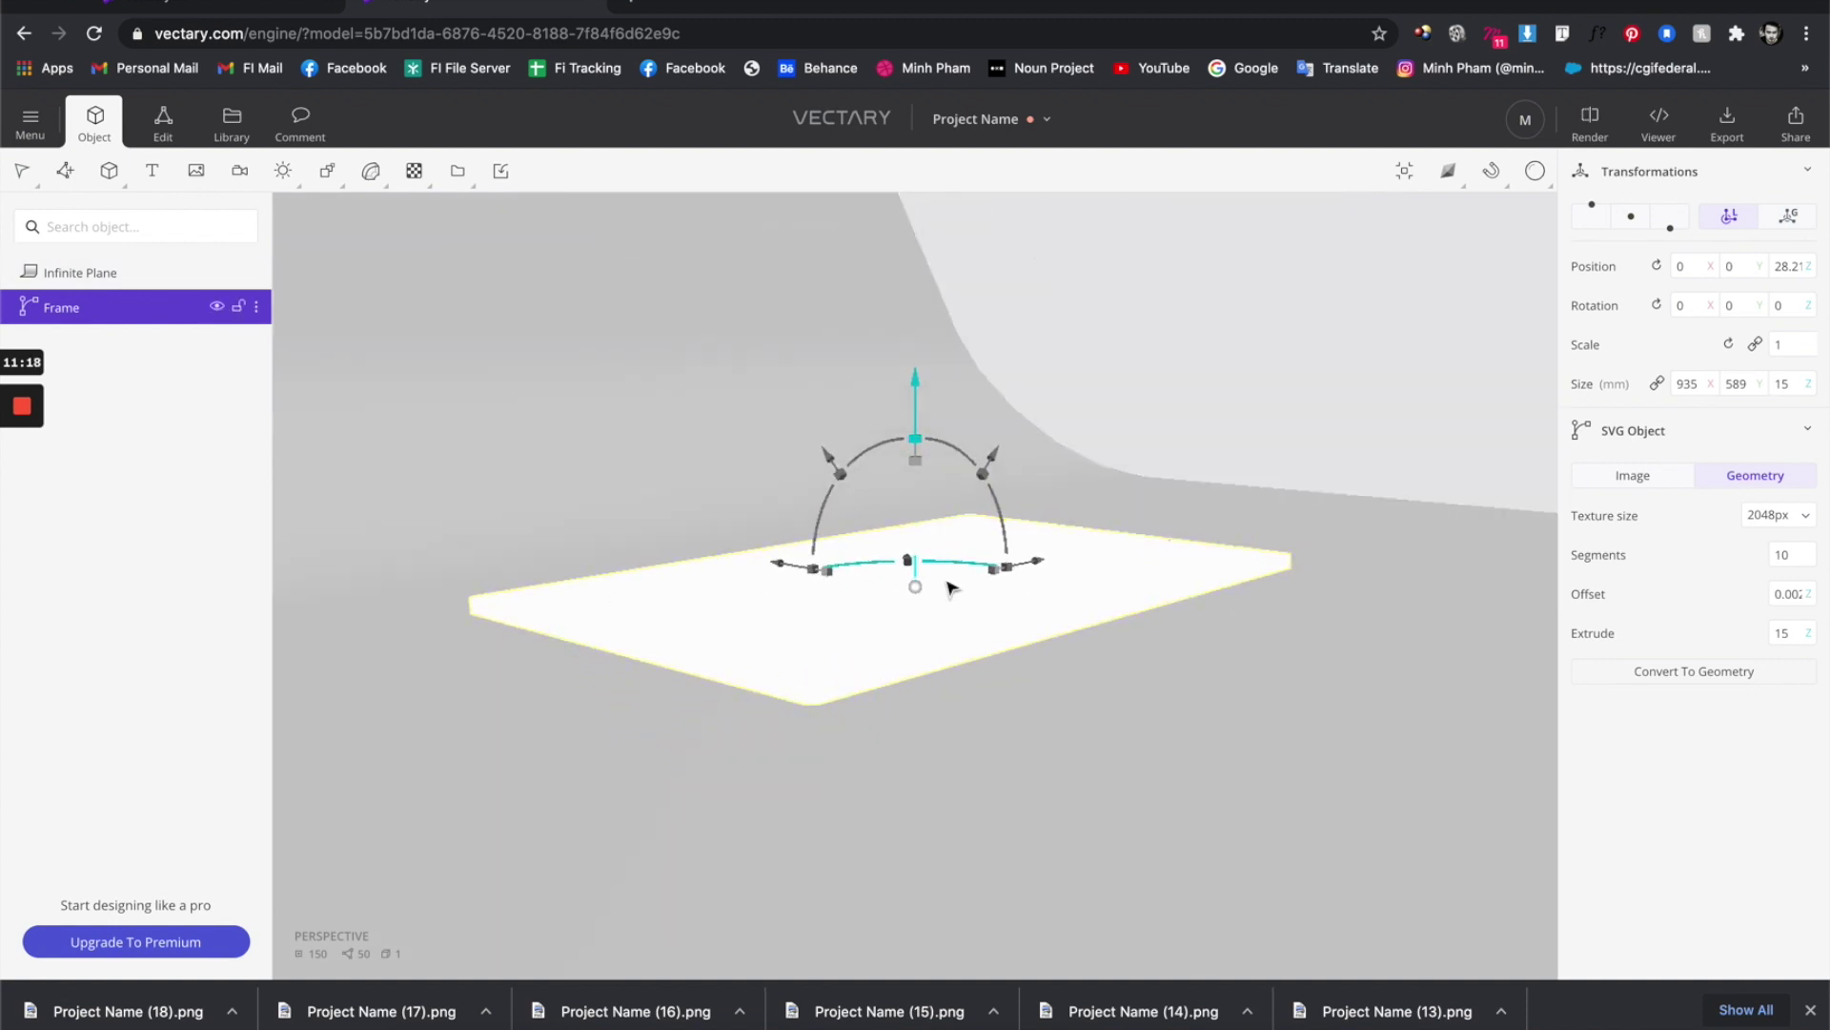
left_click_drag(1111, 596, 953, 705)
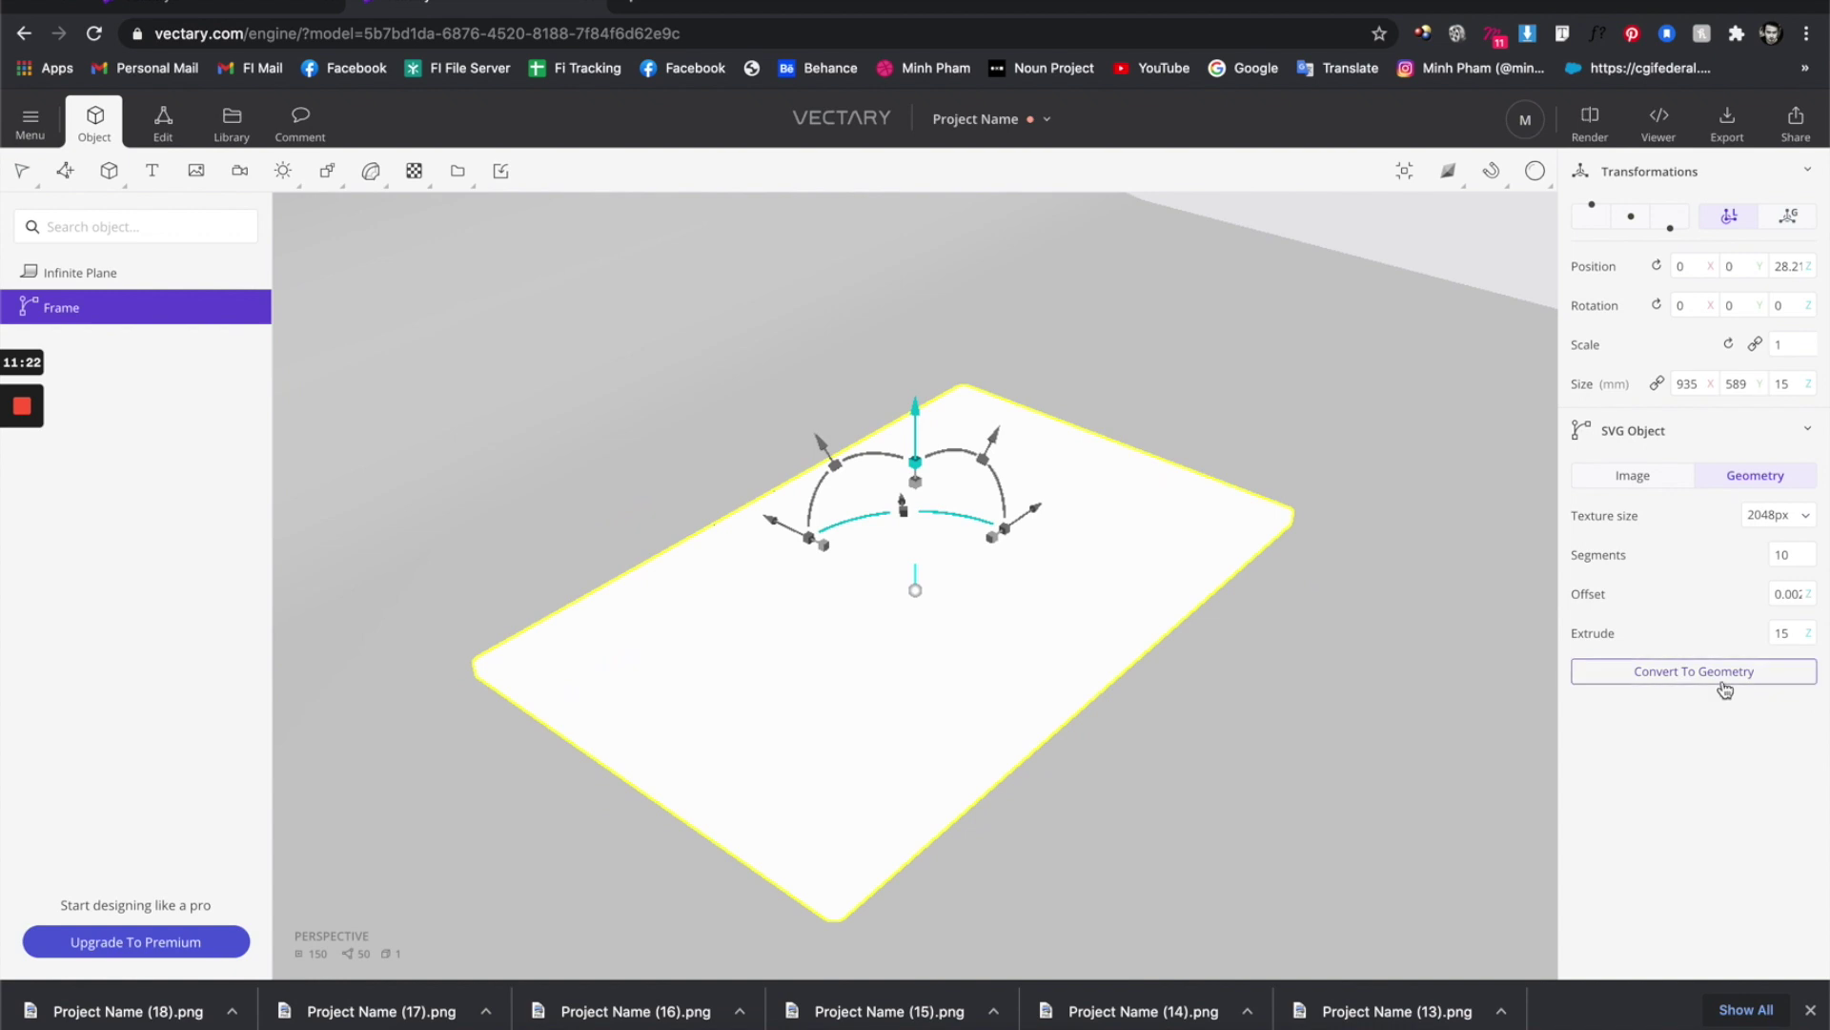
Convert Frame to geometry and give it light grey #d6d6d6 with roughness 50.
left_click(1727, 672)
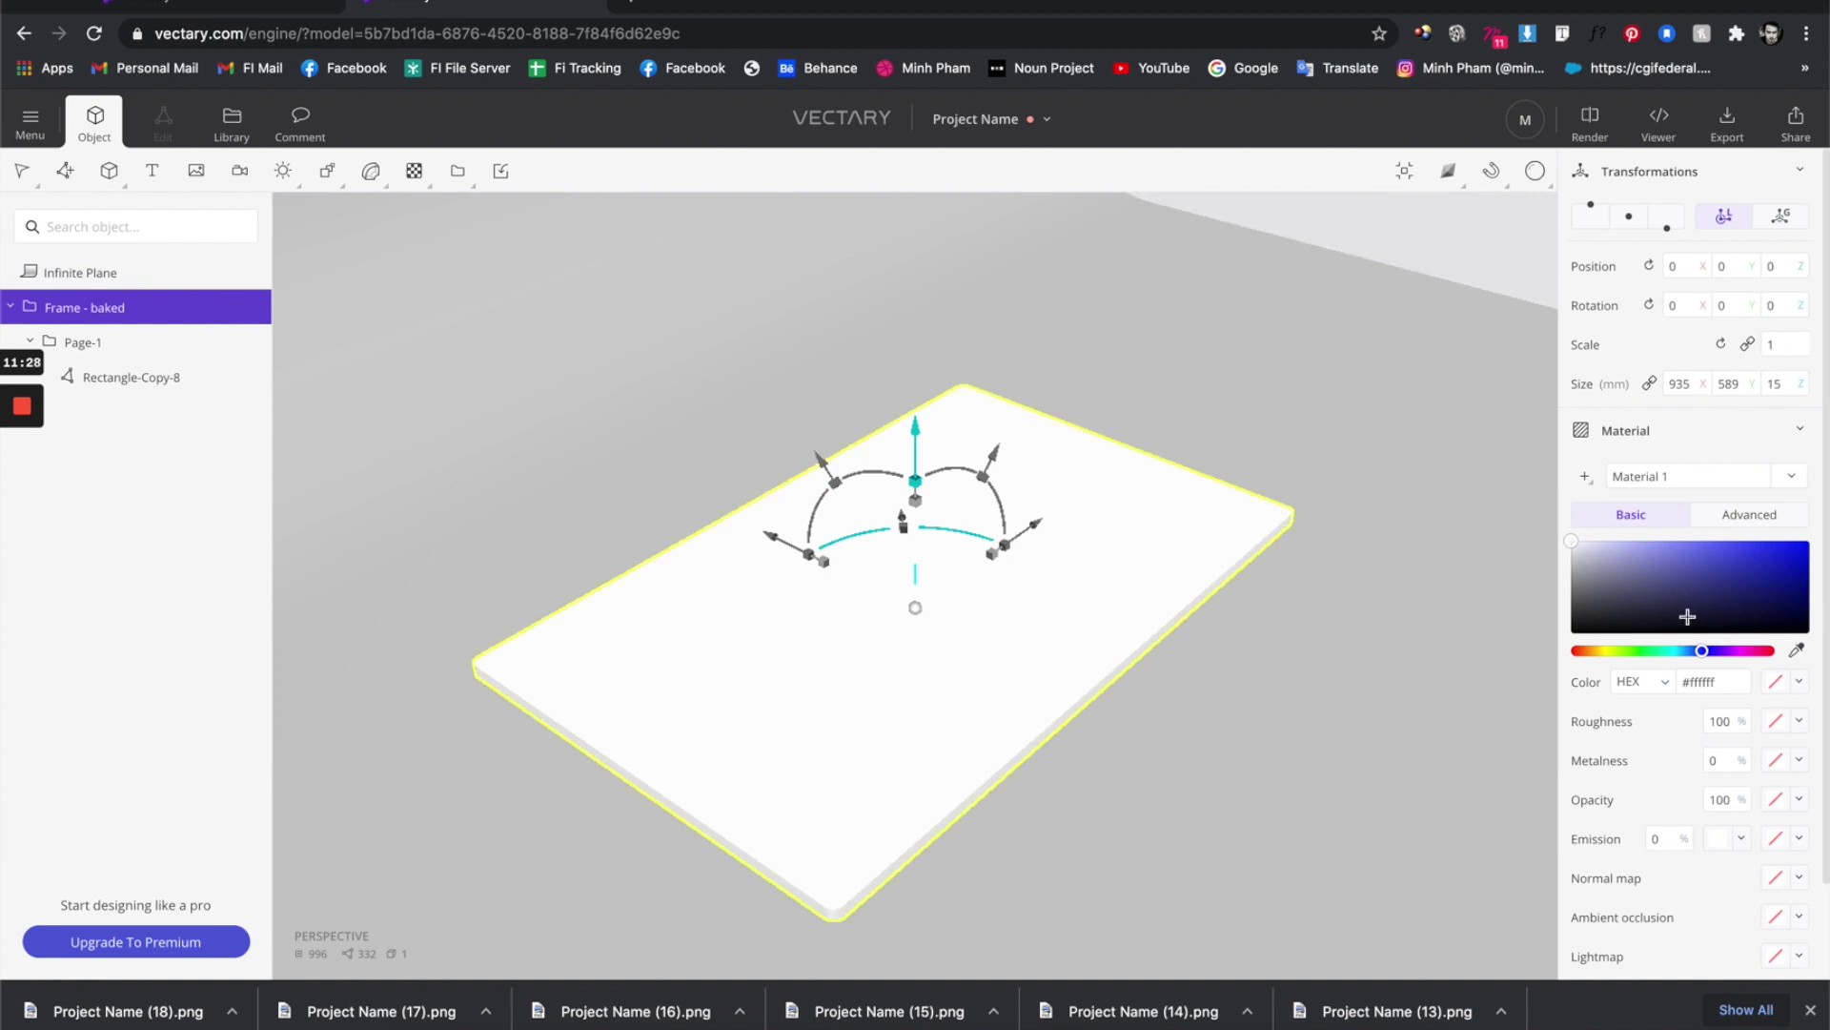
left_click_drag(1619, 568, 1525, 538)
scroll(1659, 699, "down", 2)
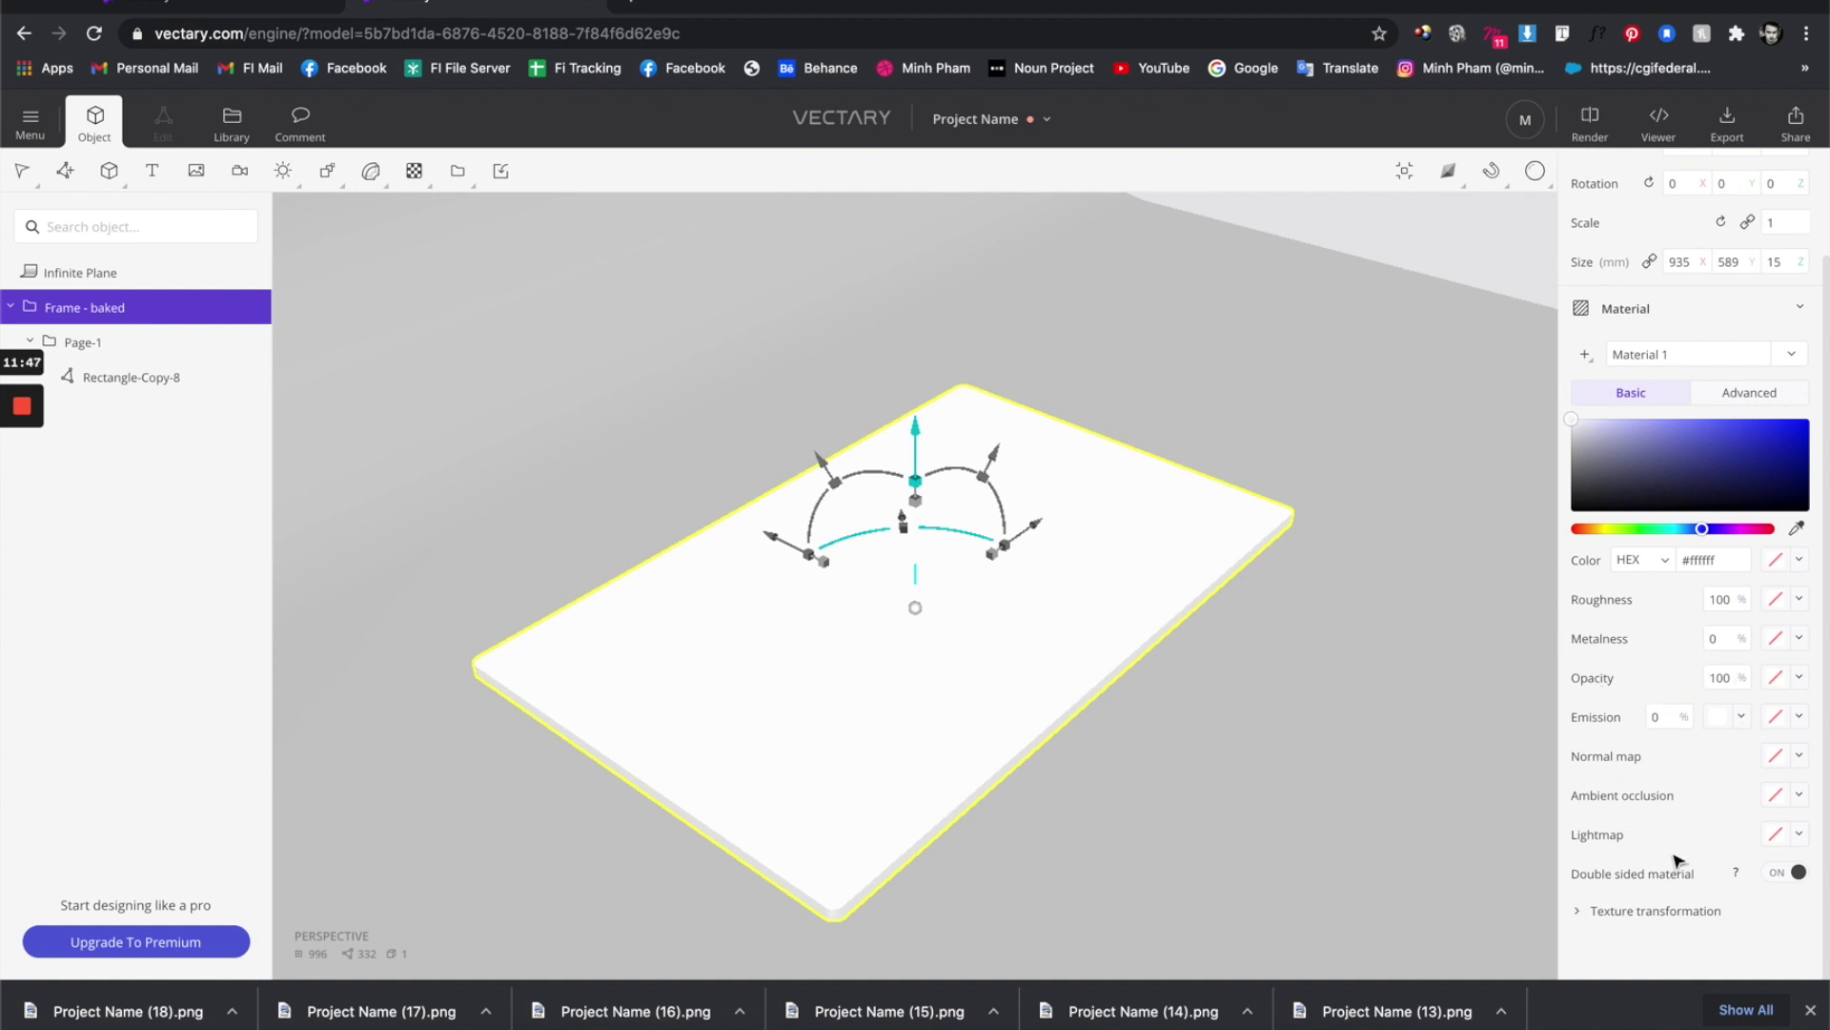
scroll(1606, 451, "up", 1)
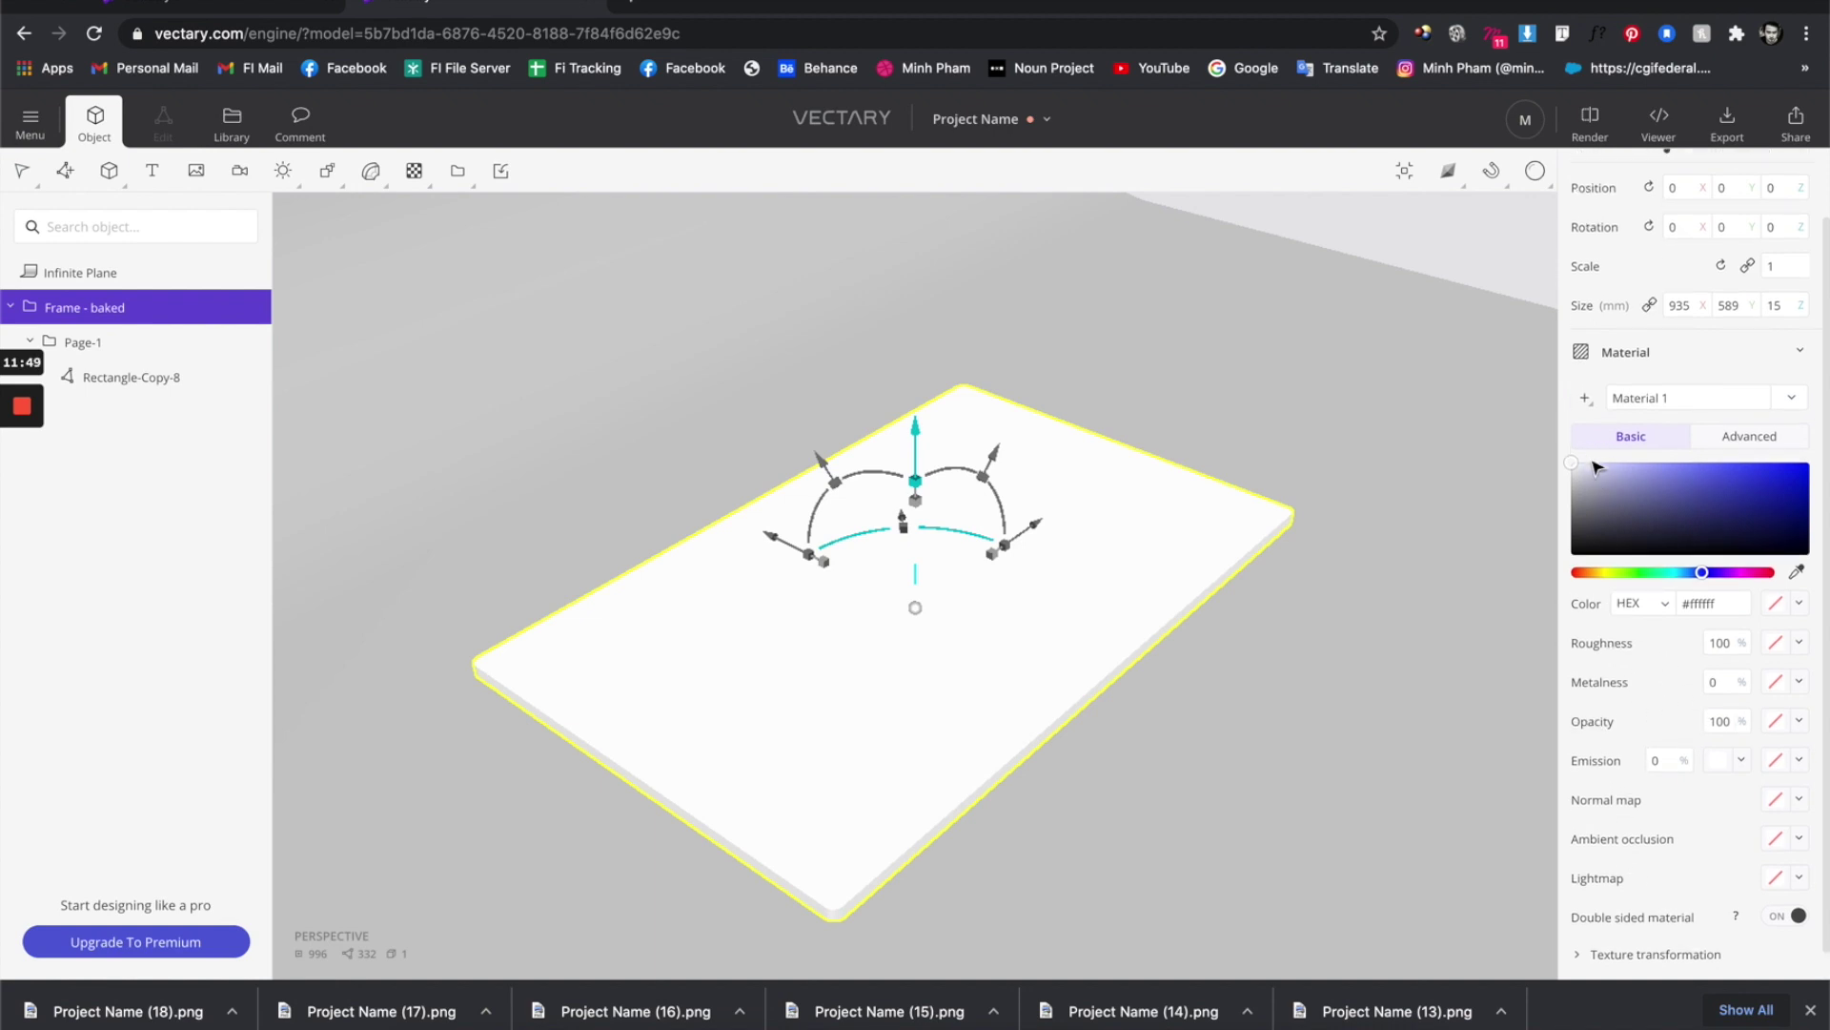
left_click_drag(1597, 467, 1559, 480)
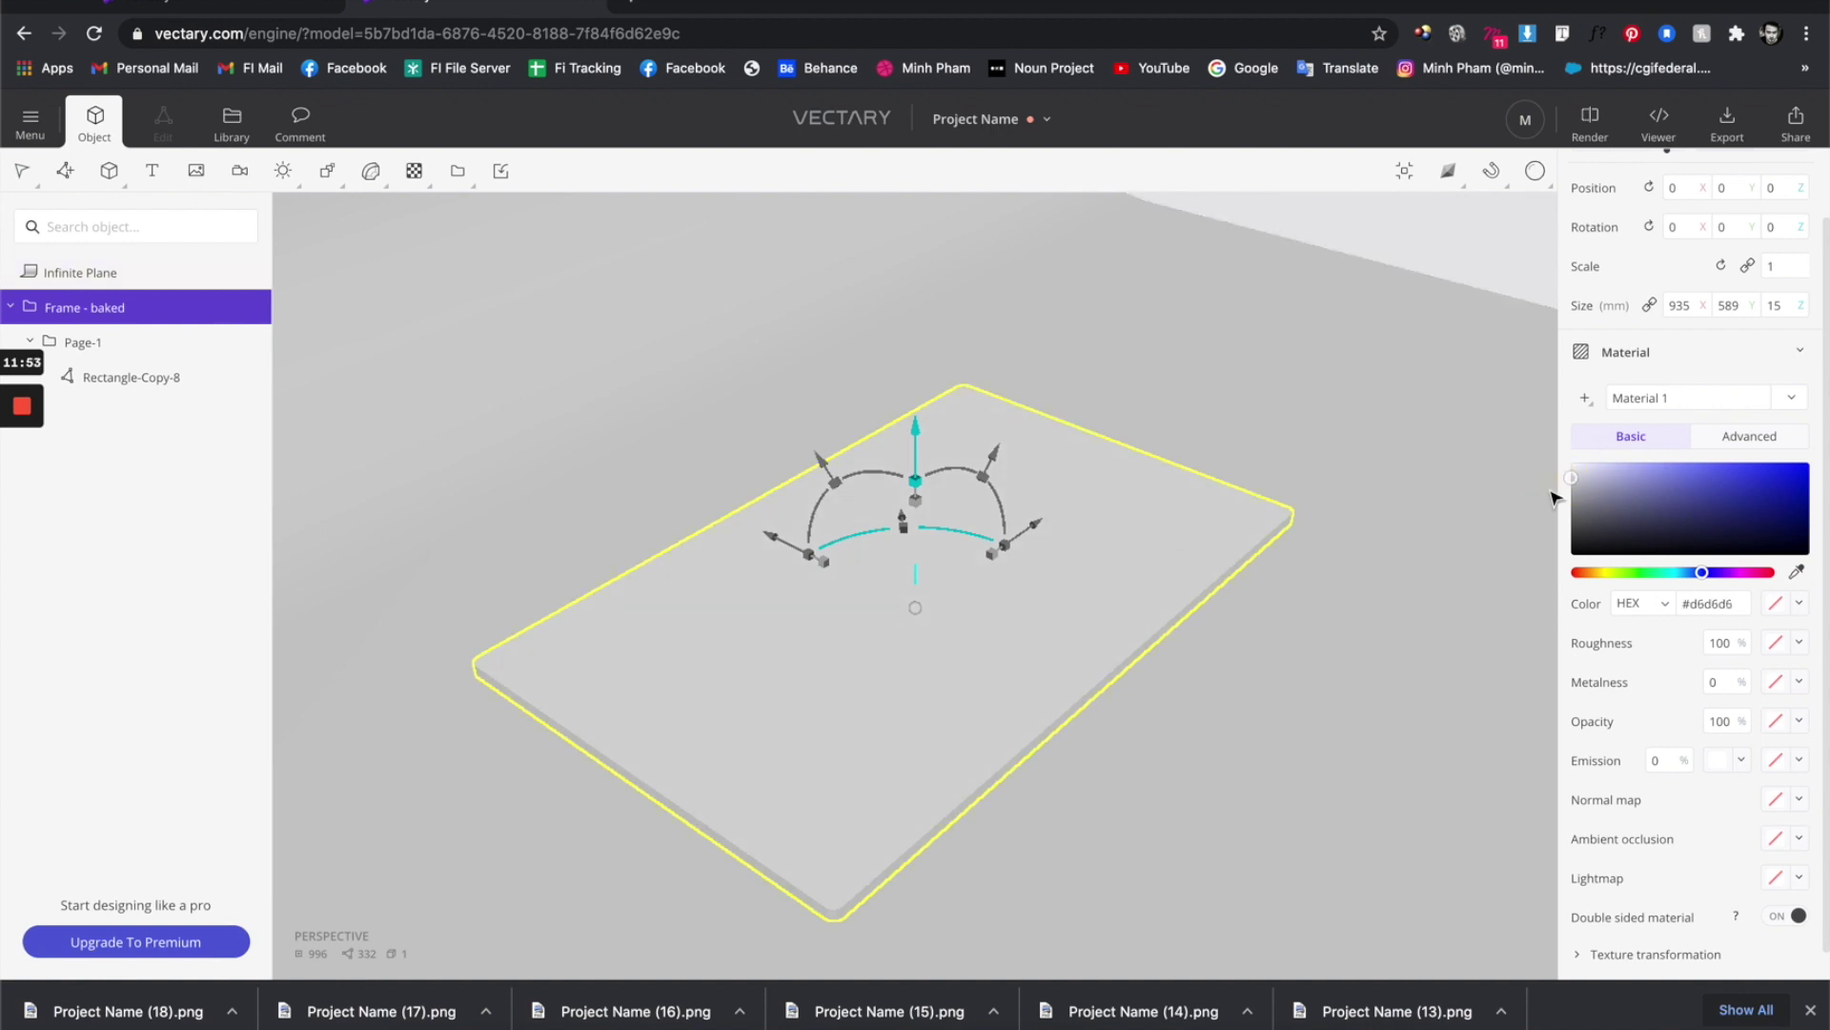
left_click_drag(1573, 479, 1567, 480)
double_click(1730, 646)
left_click_drag(1094, 540, 1183, 686)
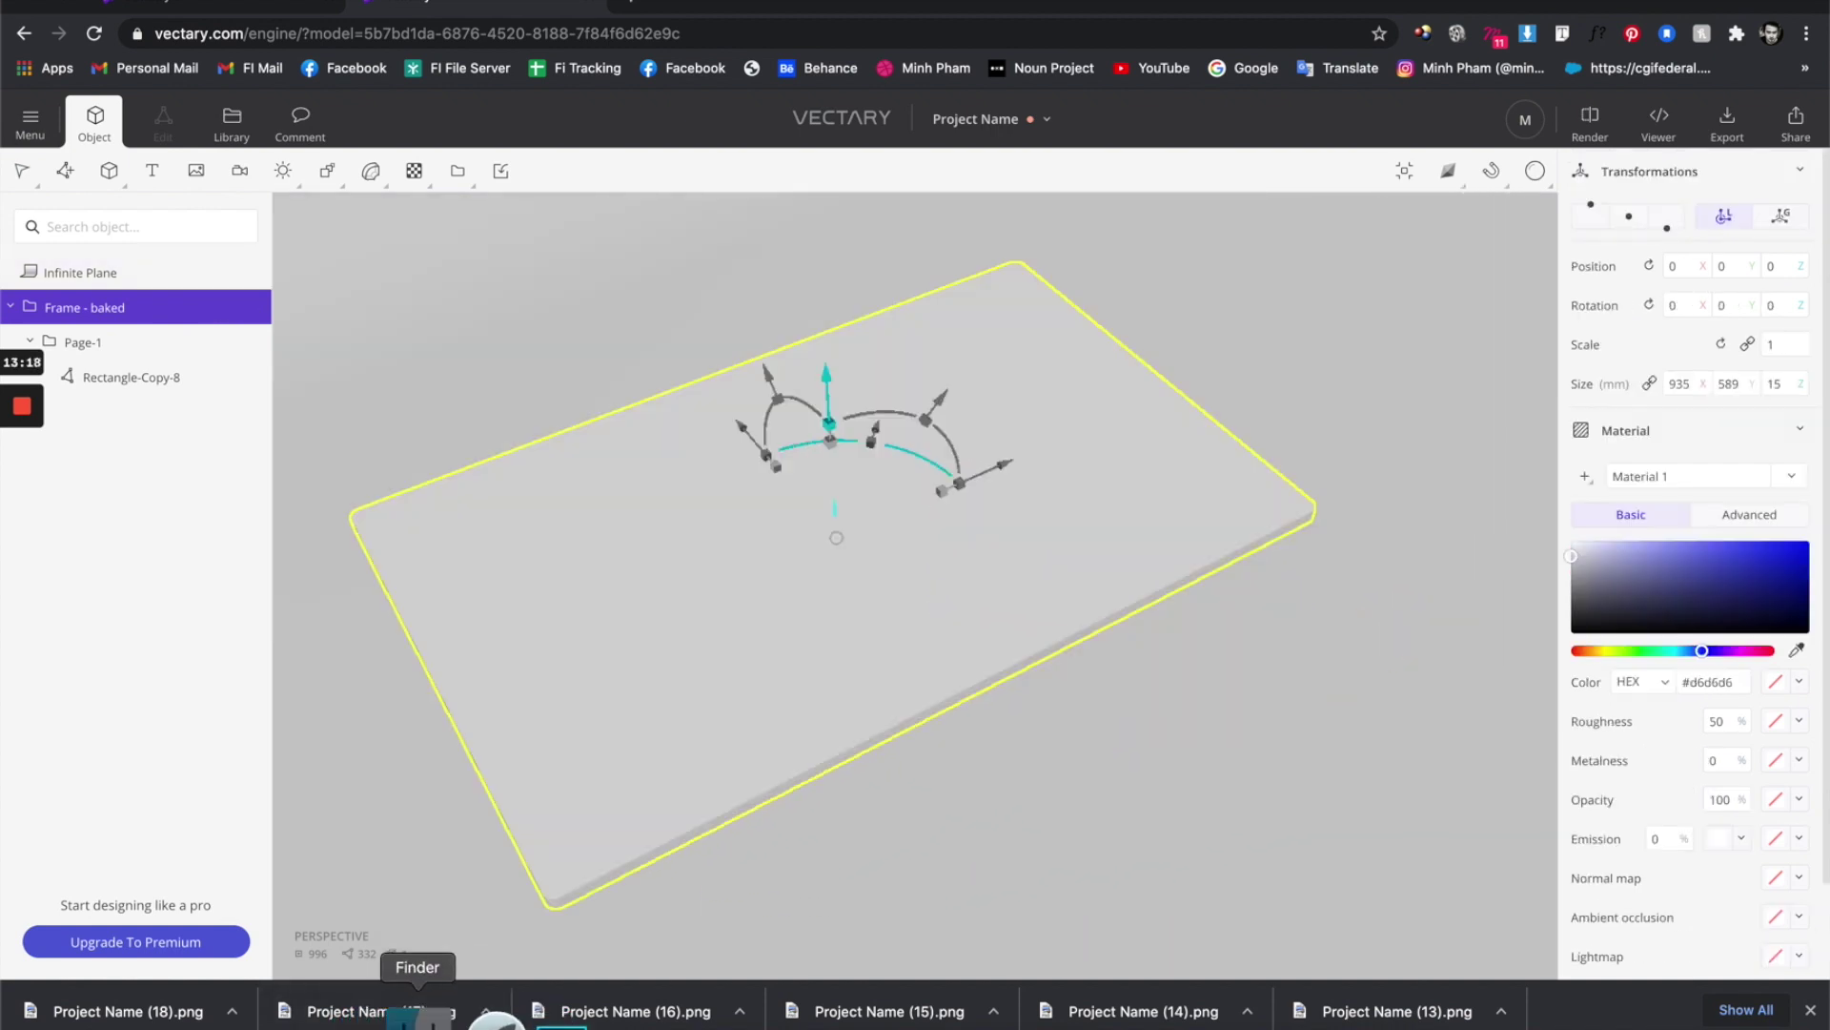
Import CONTENT.png, raise it above the slab, scale it to 2.5 and slide it into place.
left_click(412, 1015)
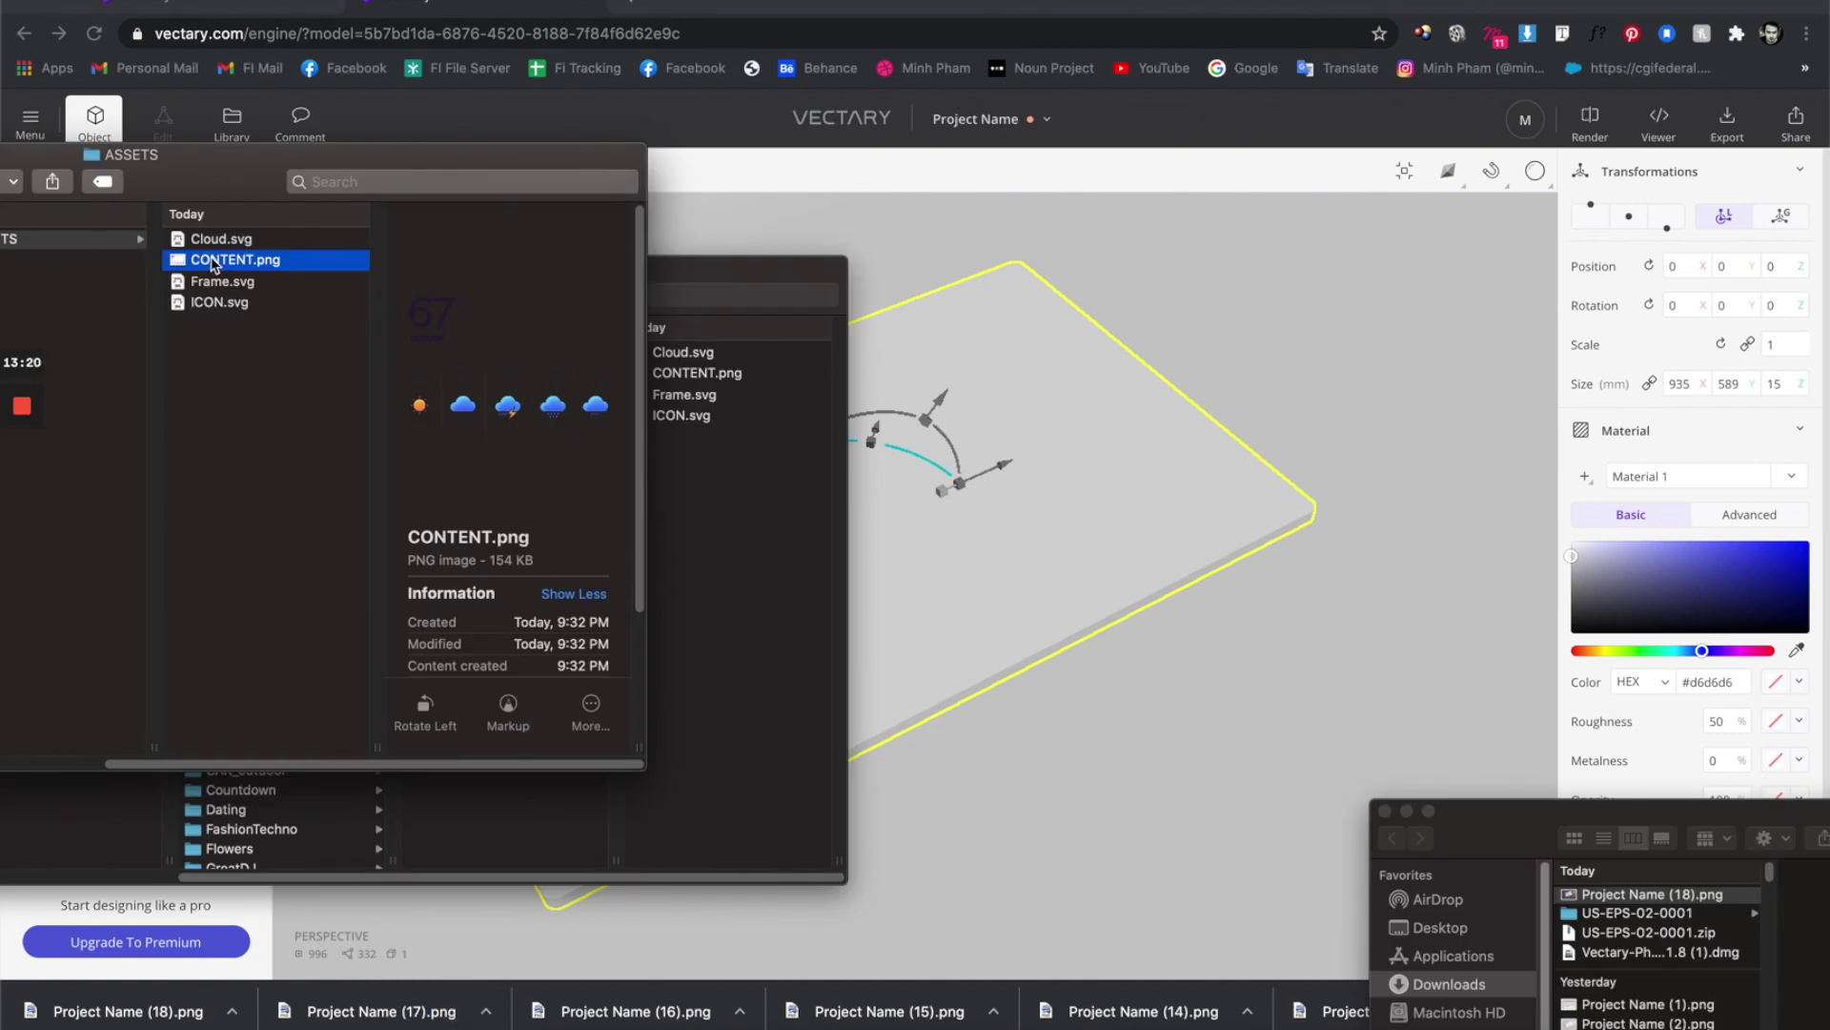
left_click_drag(212, 264, 952, 477)
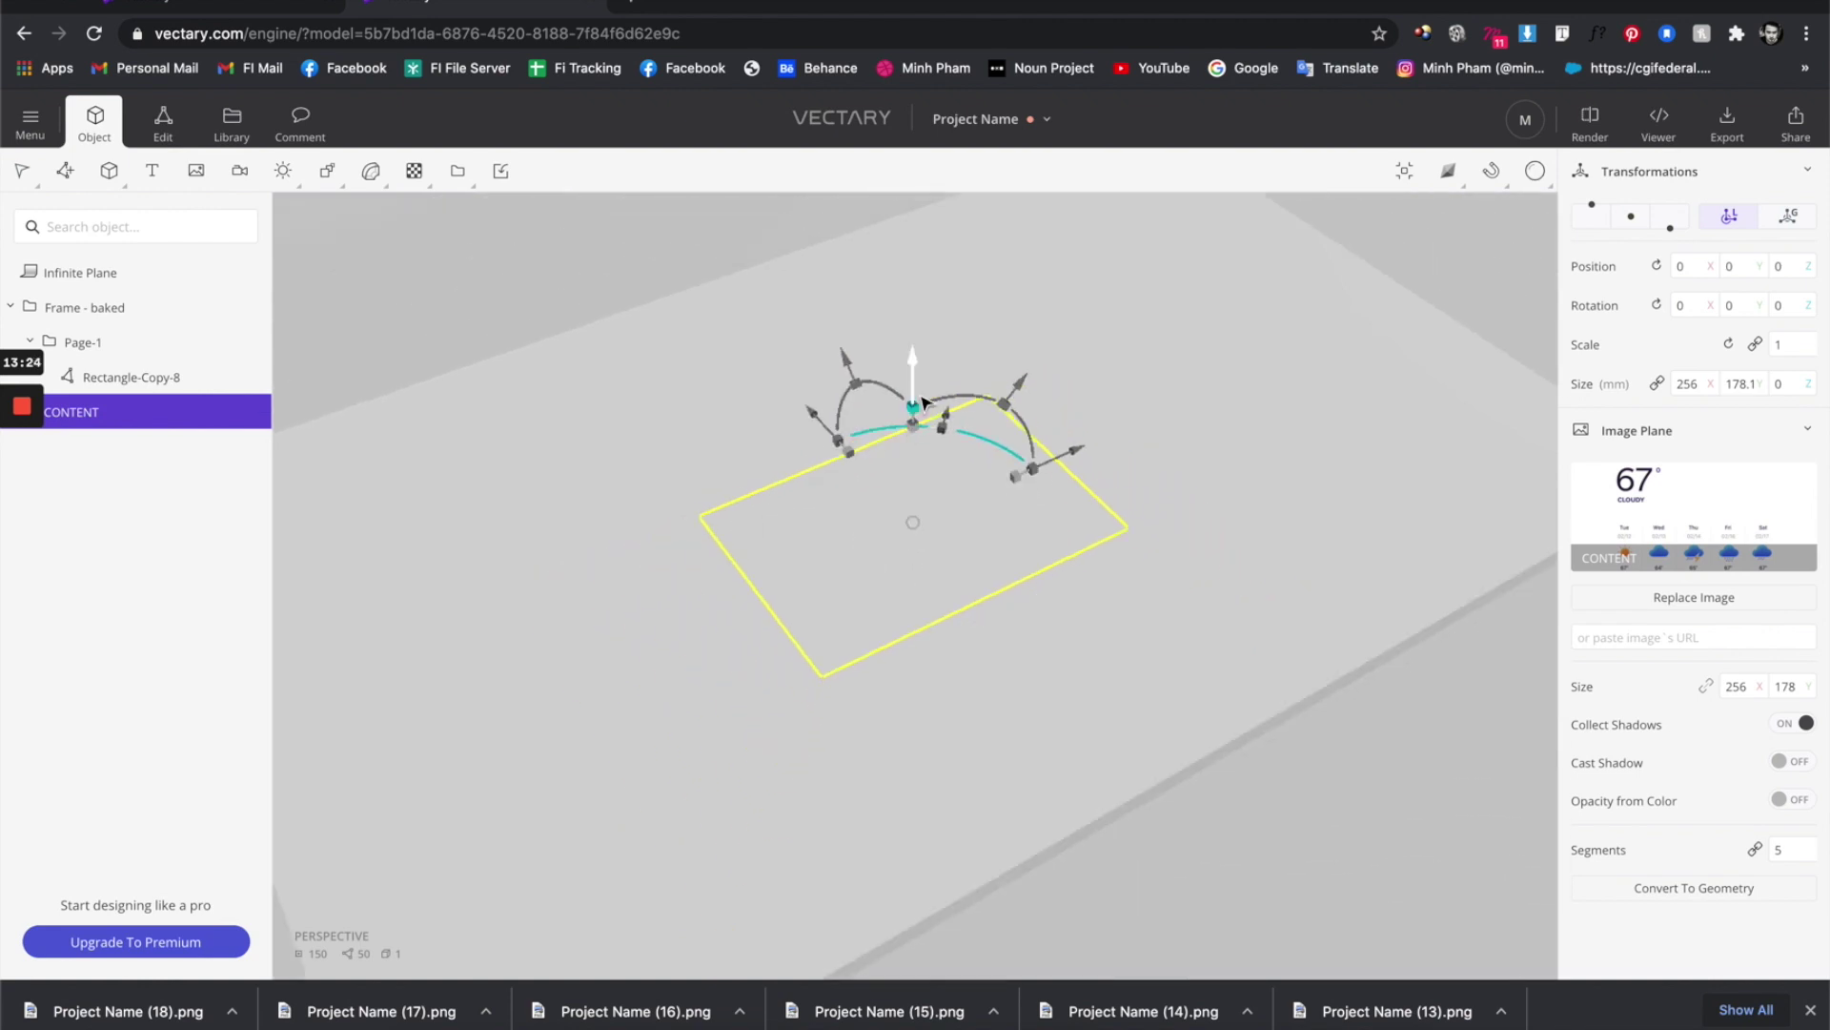
left_click_drag(916, 336, 934, 292)
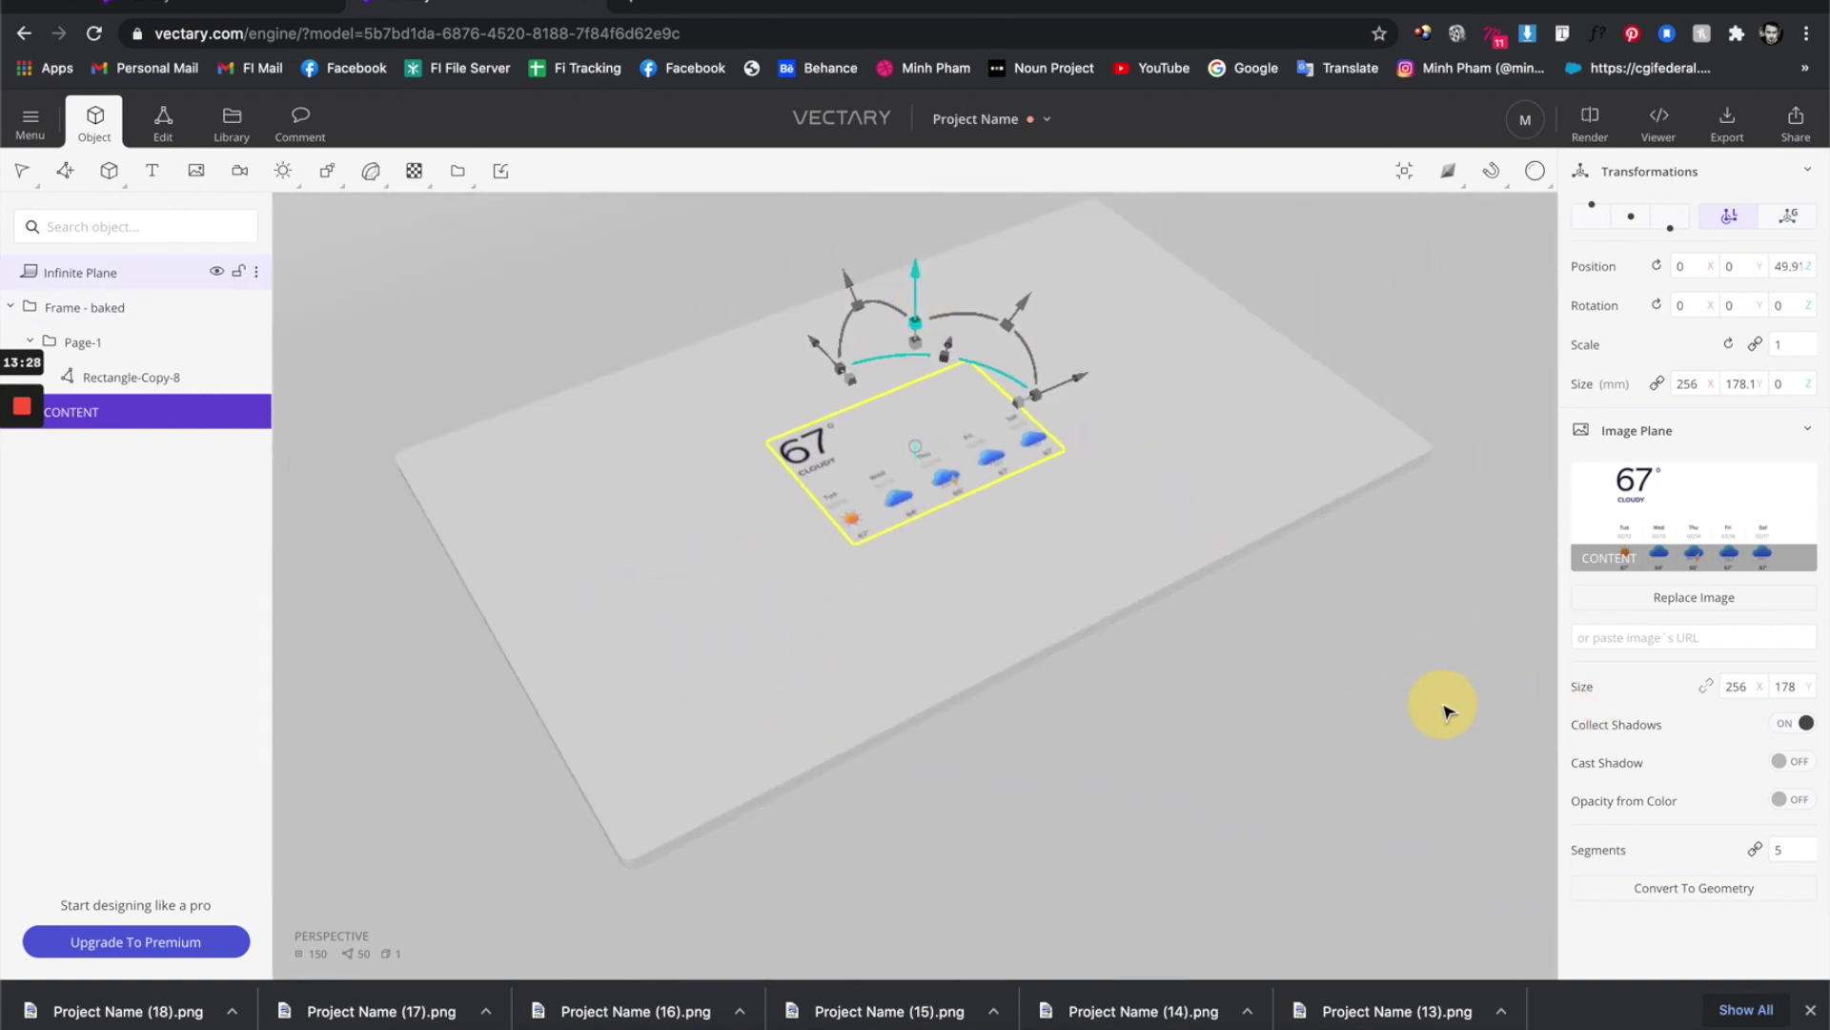
right_click_drag(1361, 695, 1564, 303)
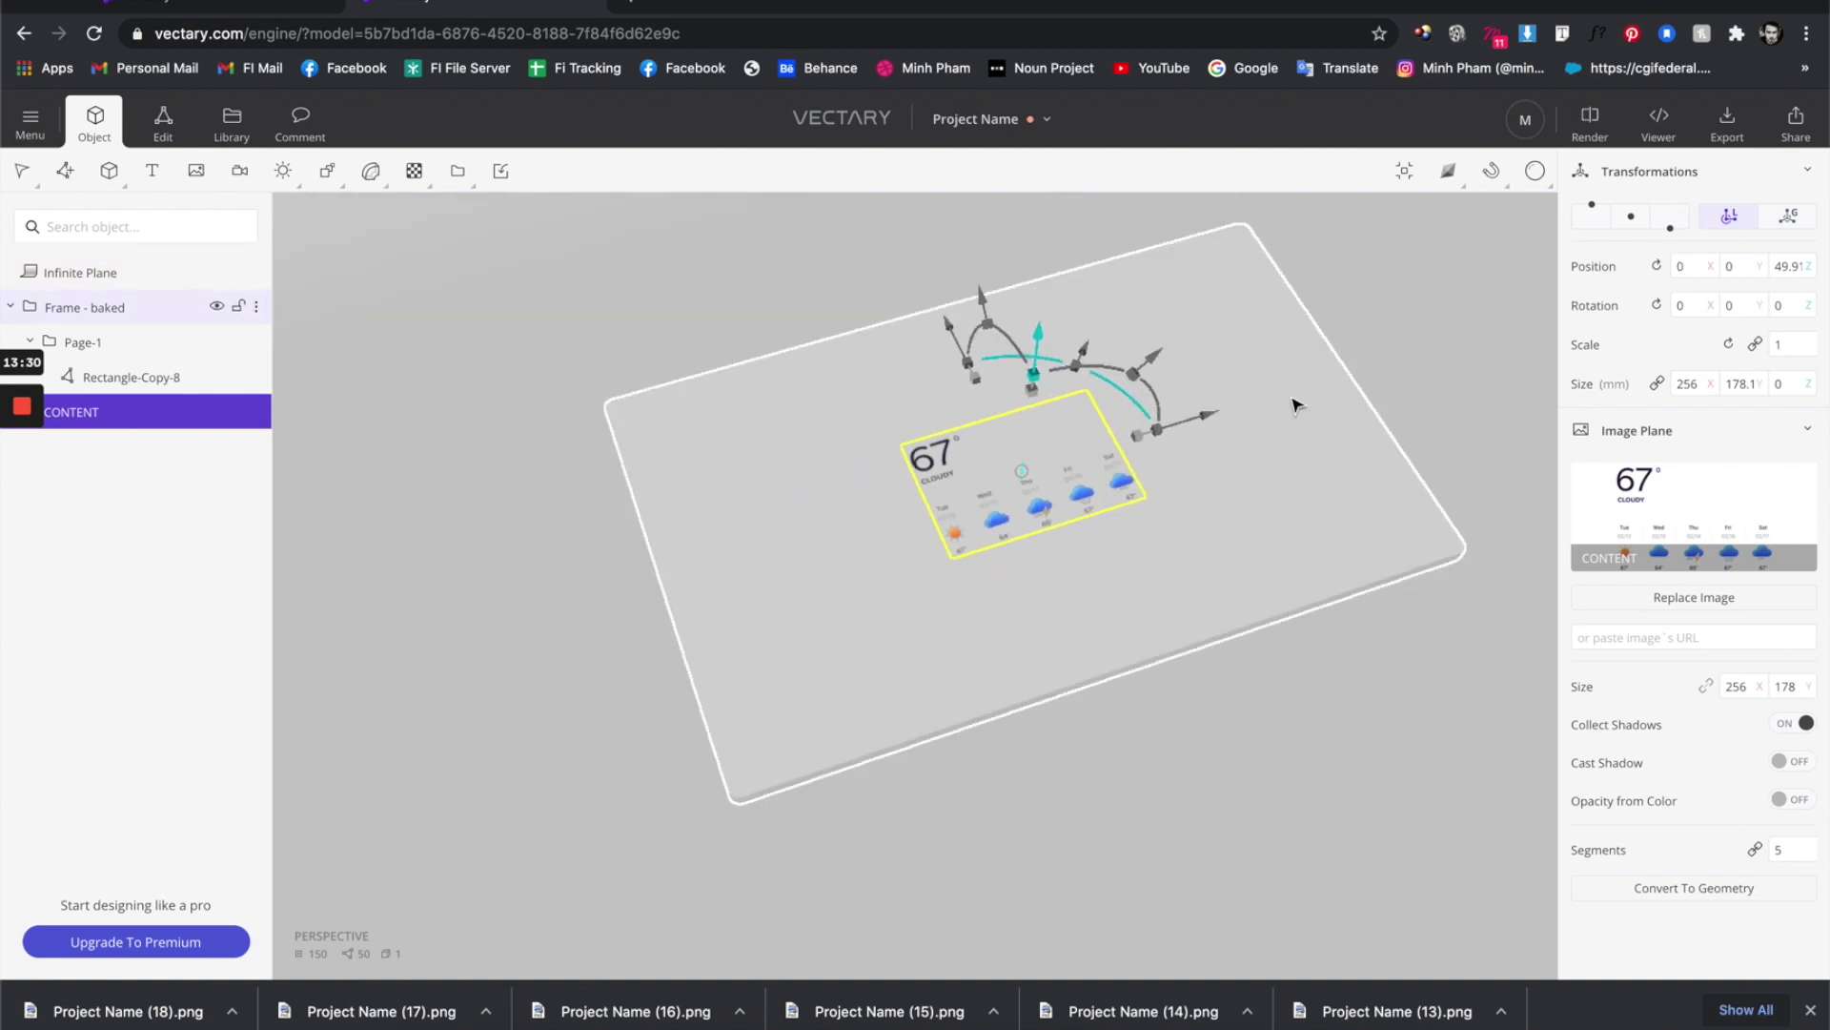
left_click(1791, 343)
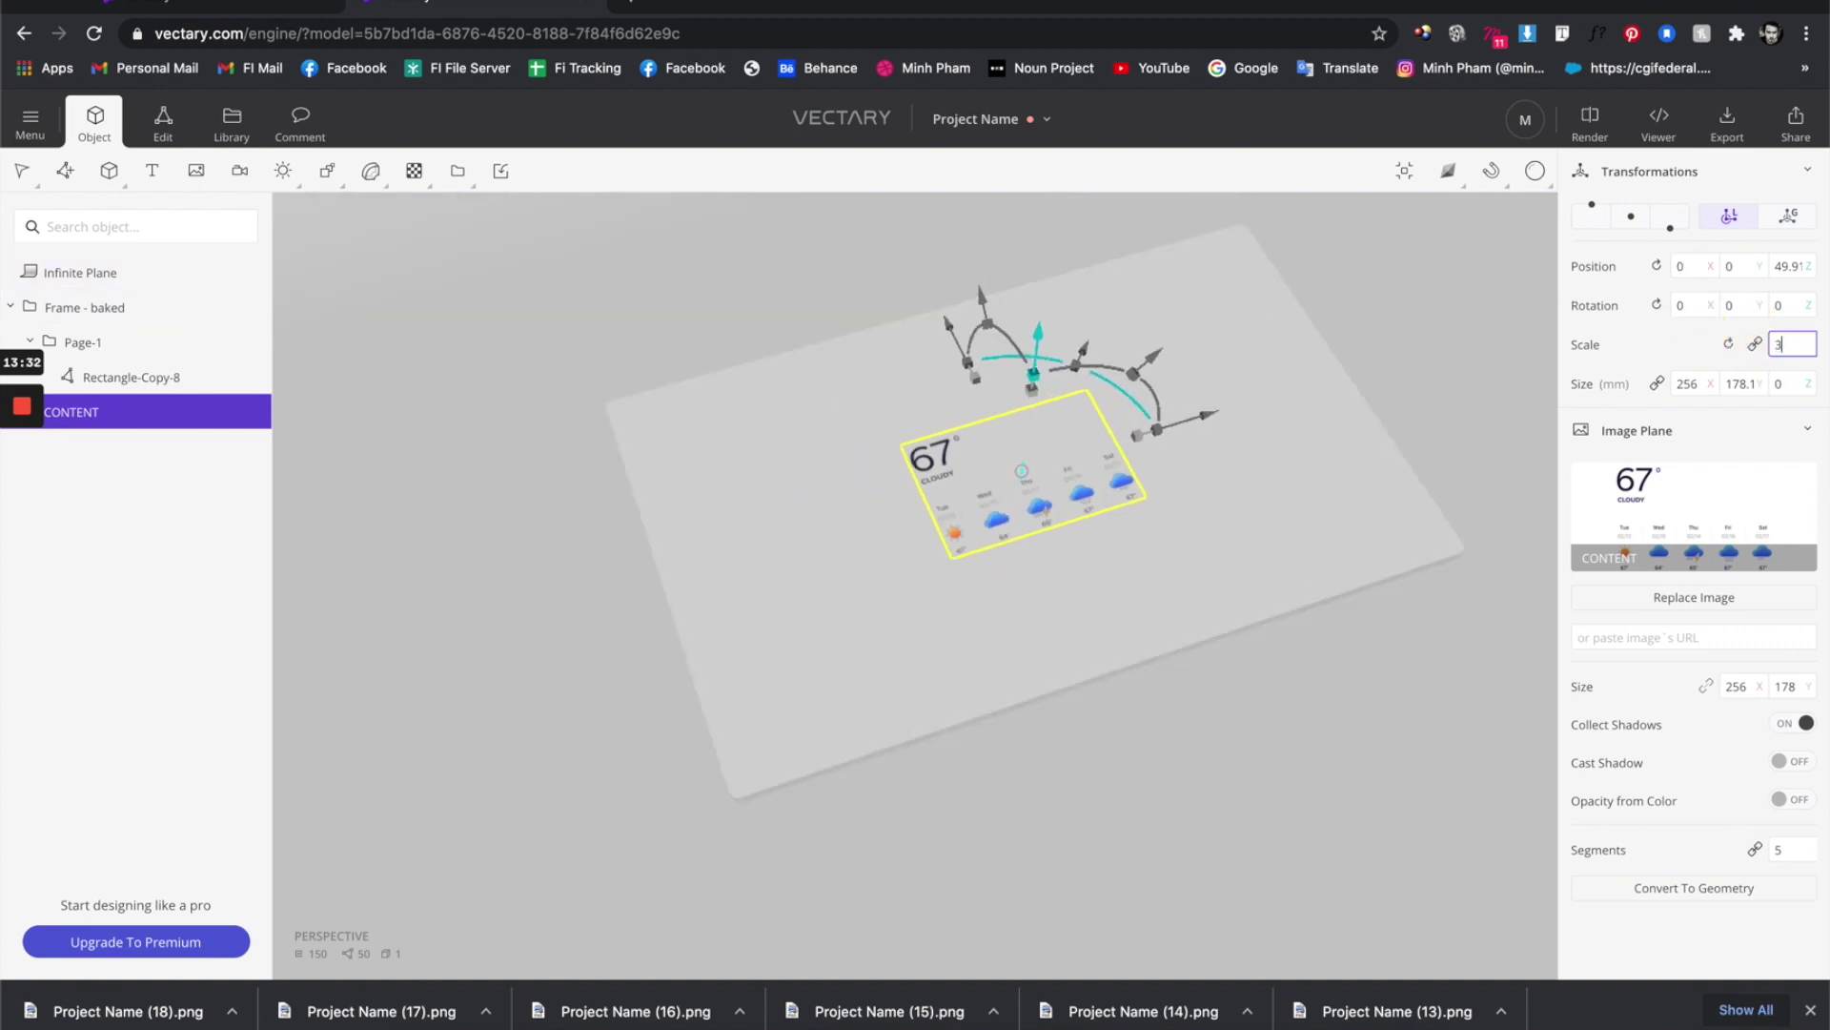
key("Return")
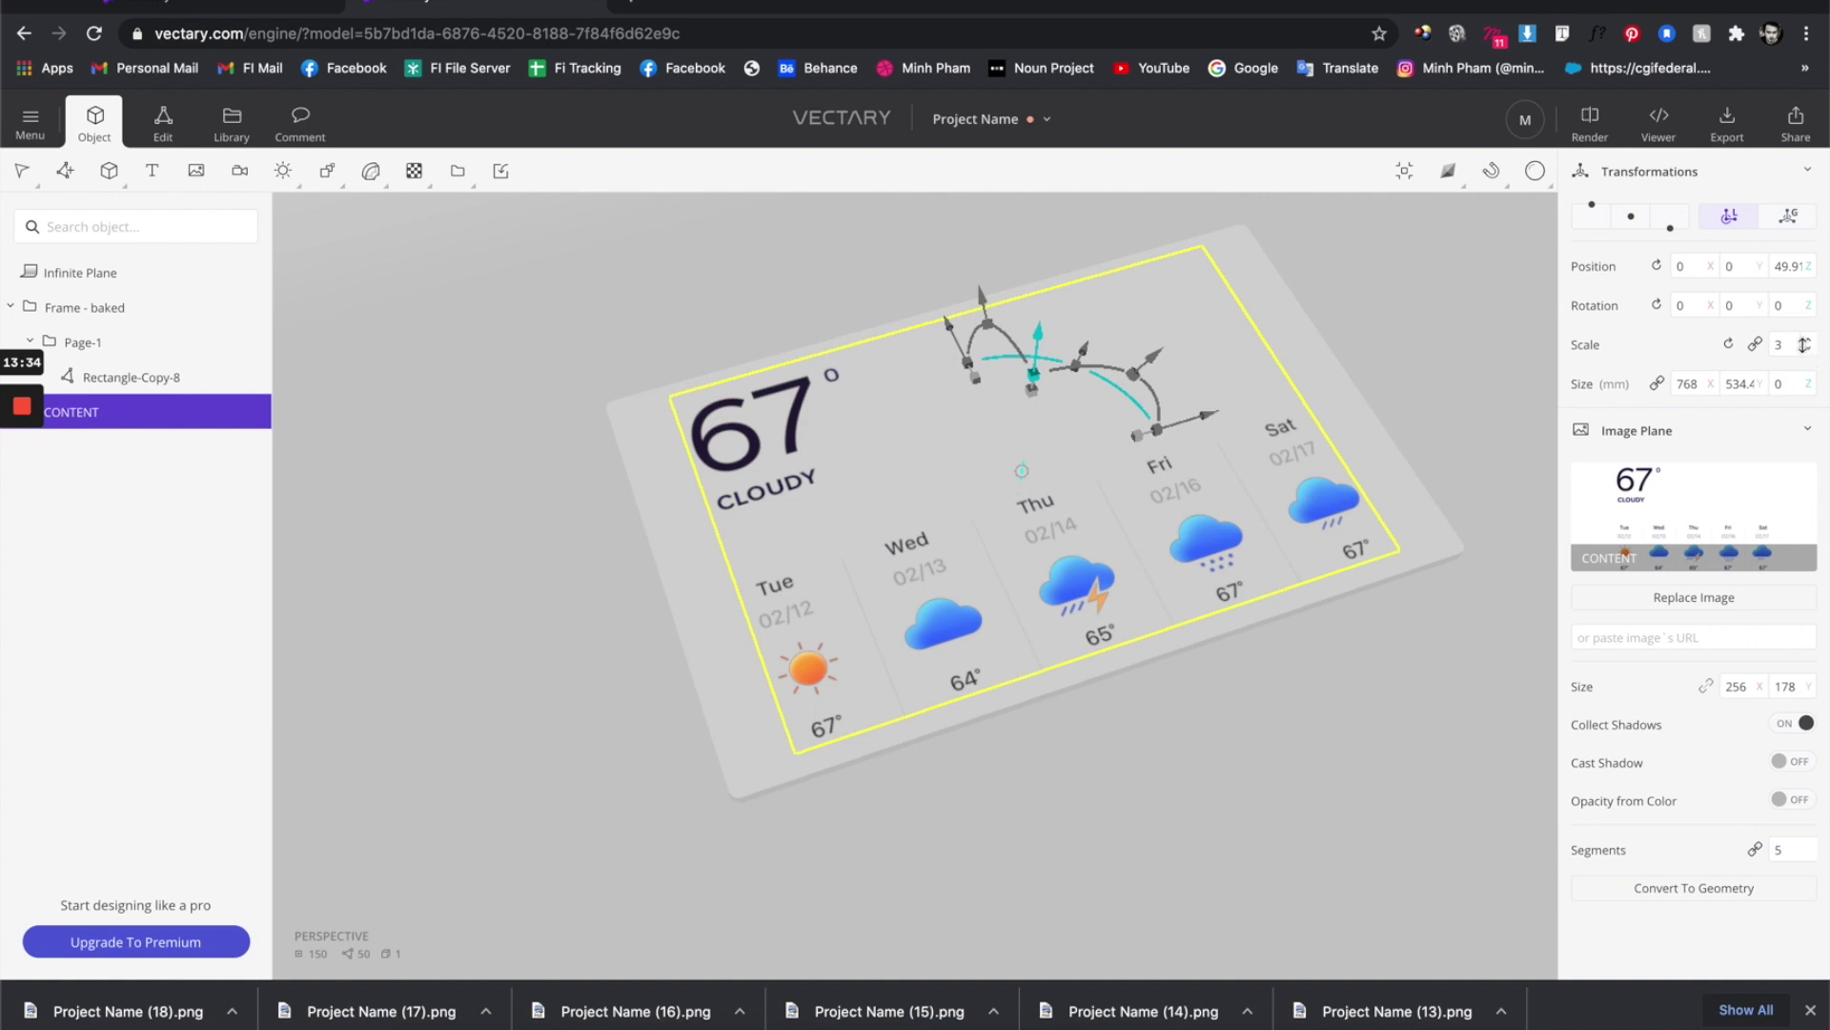
left_click_drag(1804, 346, 1723, 351)
left_click_drag(1256, 525, 1473, 513)
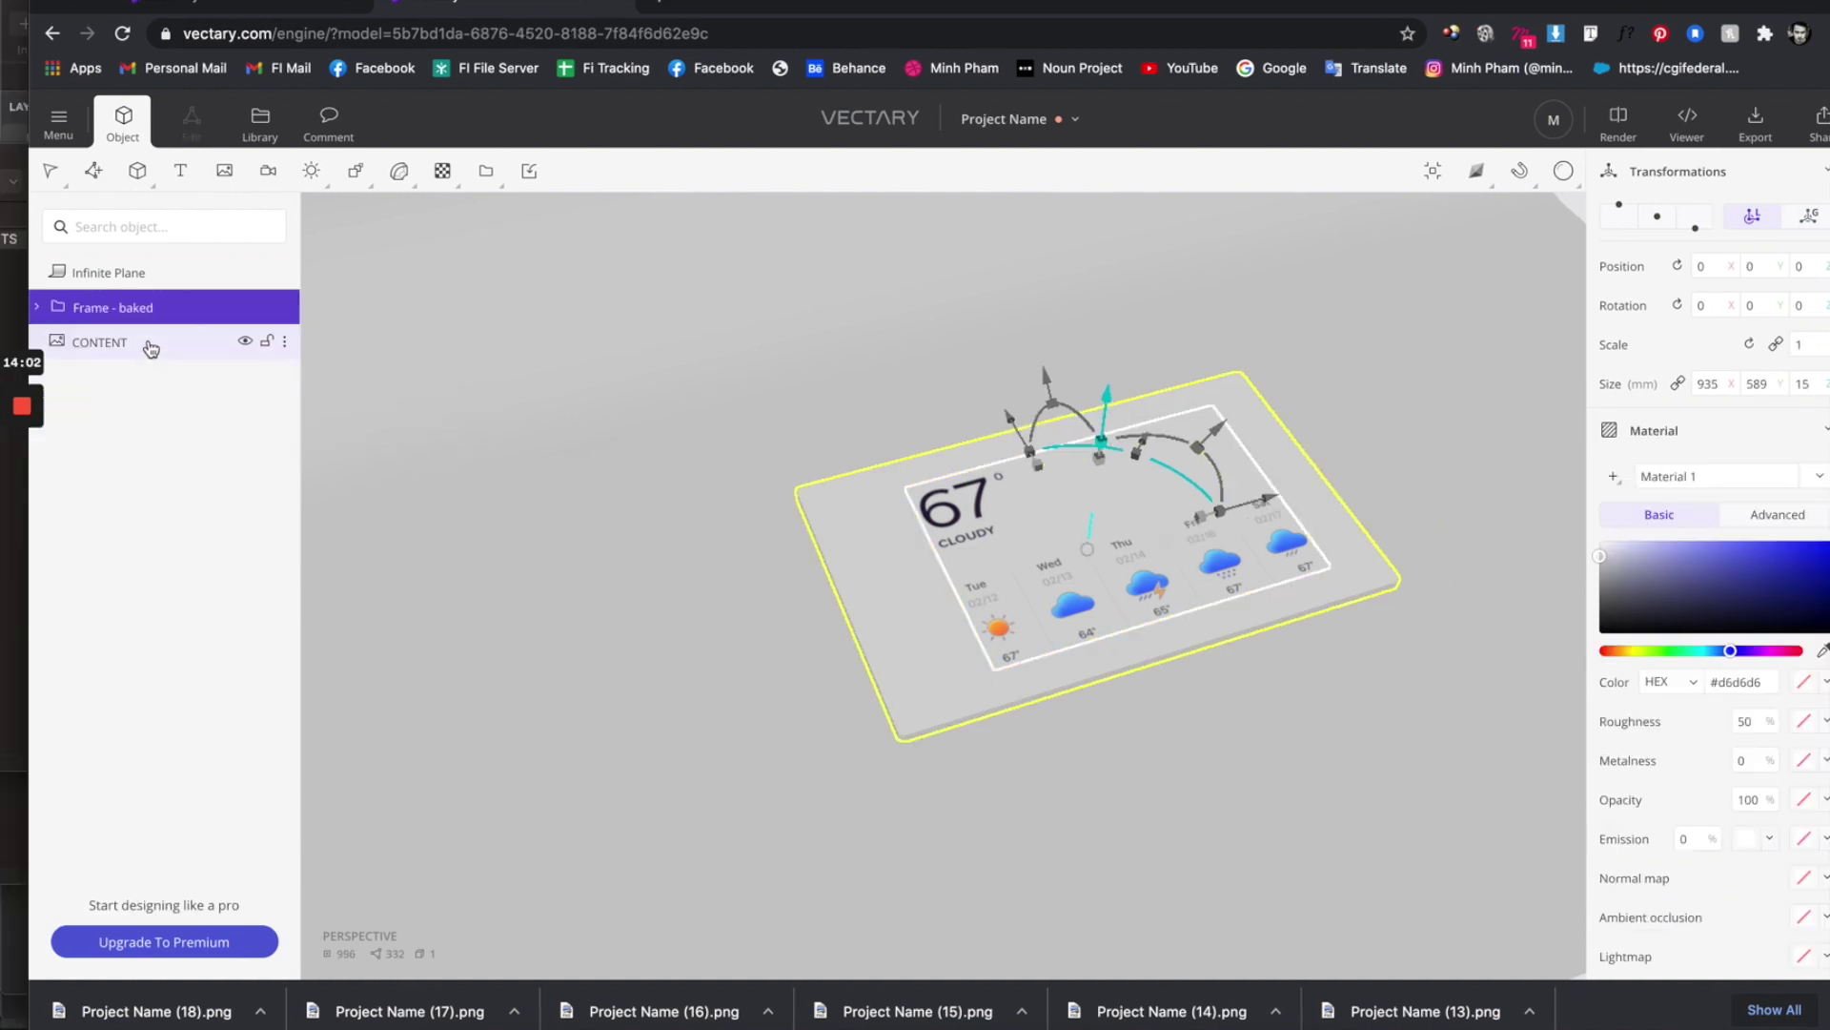
Group CONTENT and the baked Frame into a group named 'Widget'.
left_click(145, 343)
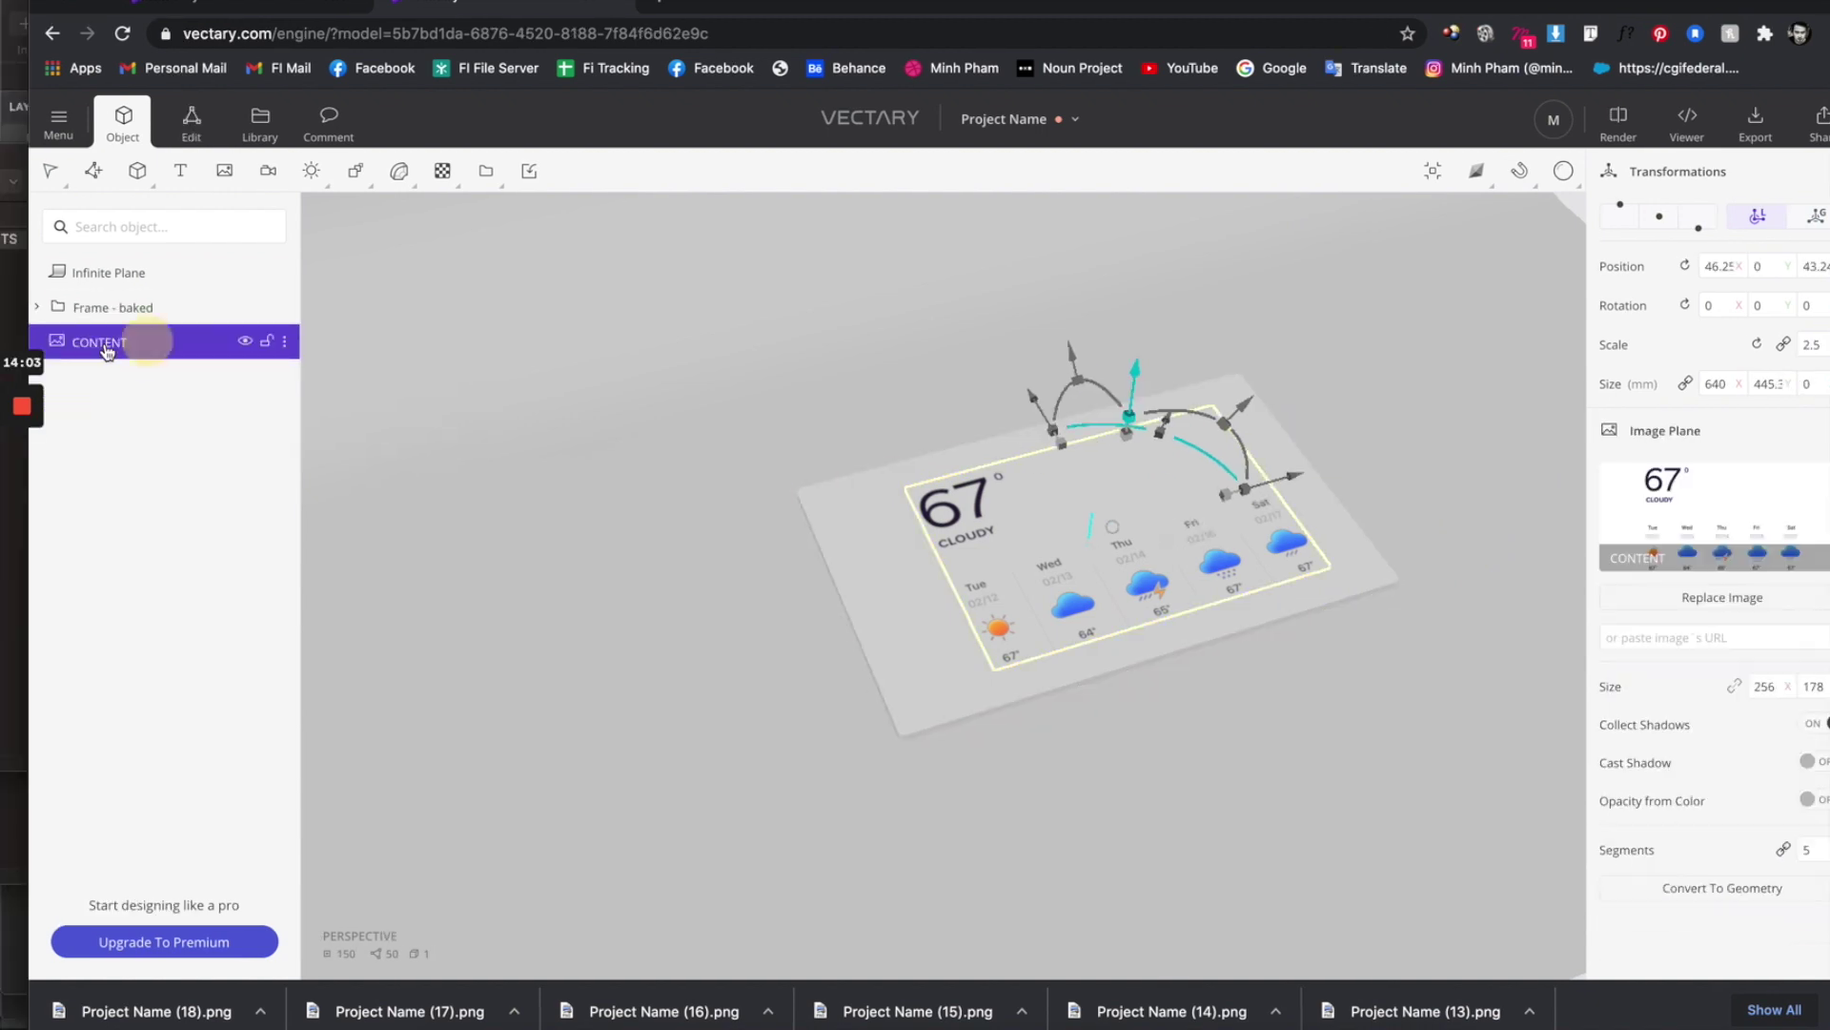
left_click_drag(108, 351, 126, 289)
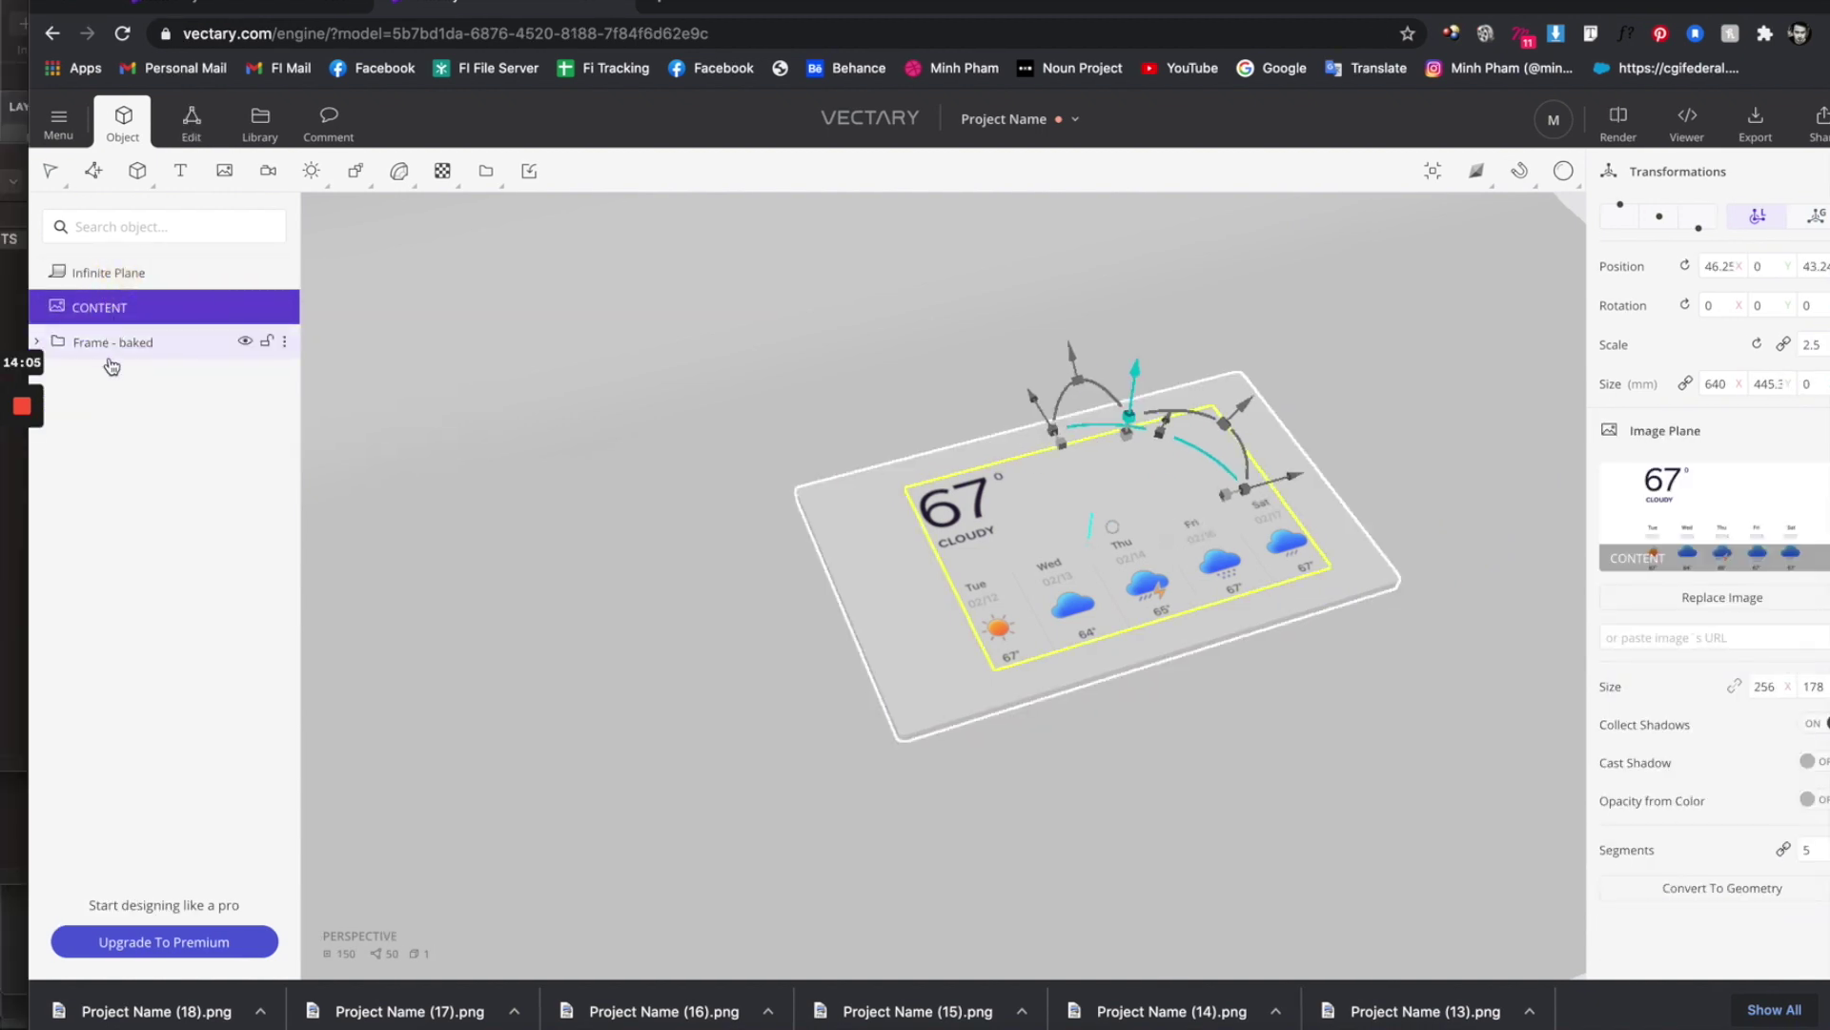
left_click(117, 343)
left_click(139, 310, "shift")
right_click(141, 311)
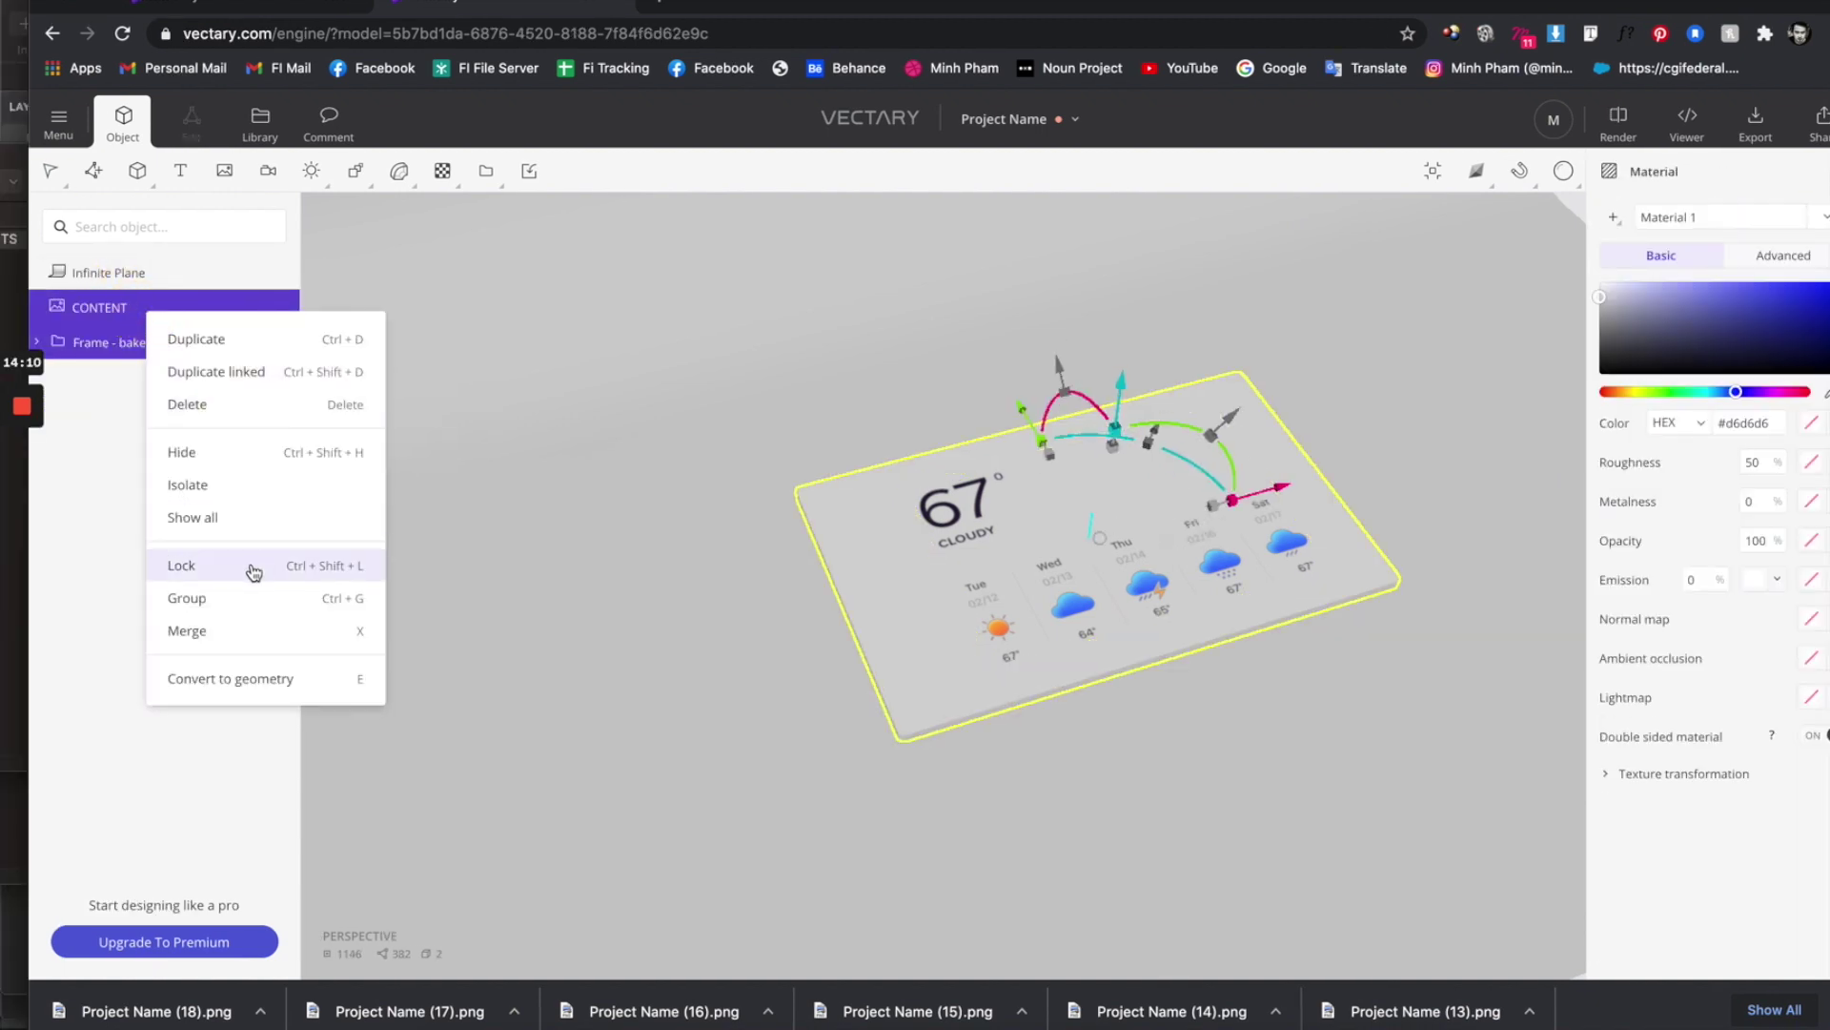
left_click(216, 598)
left_click(38, 307)
double_click(197, 301)
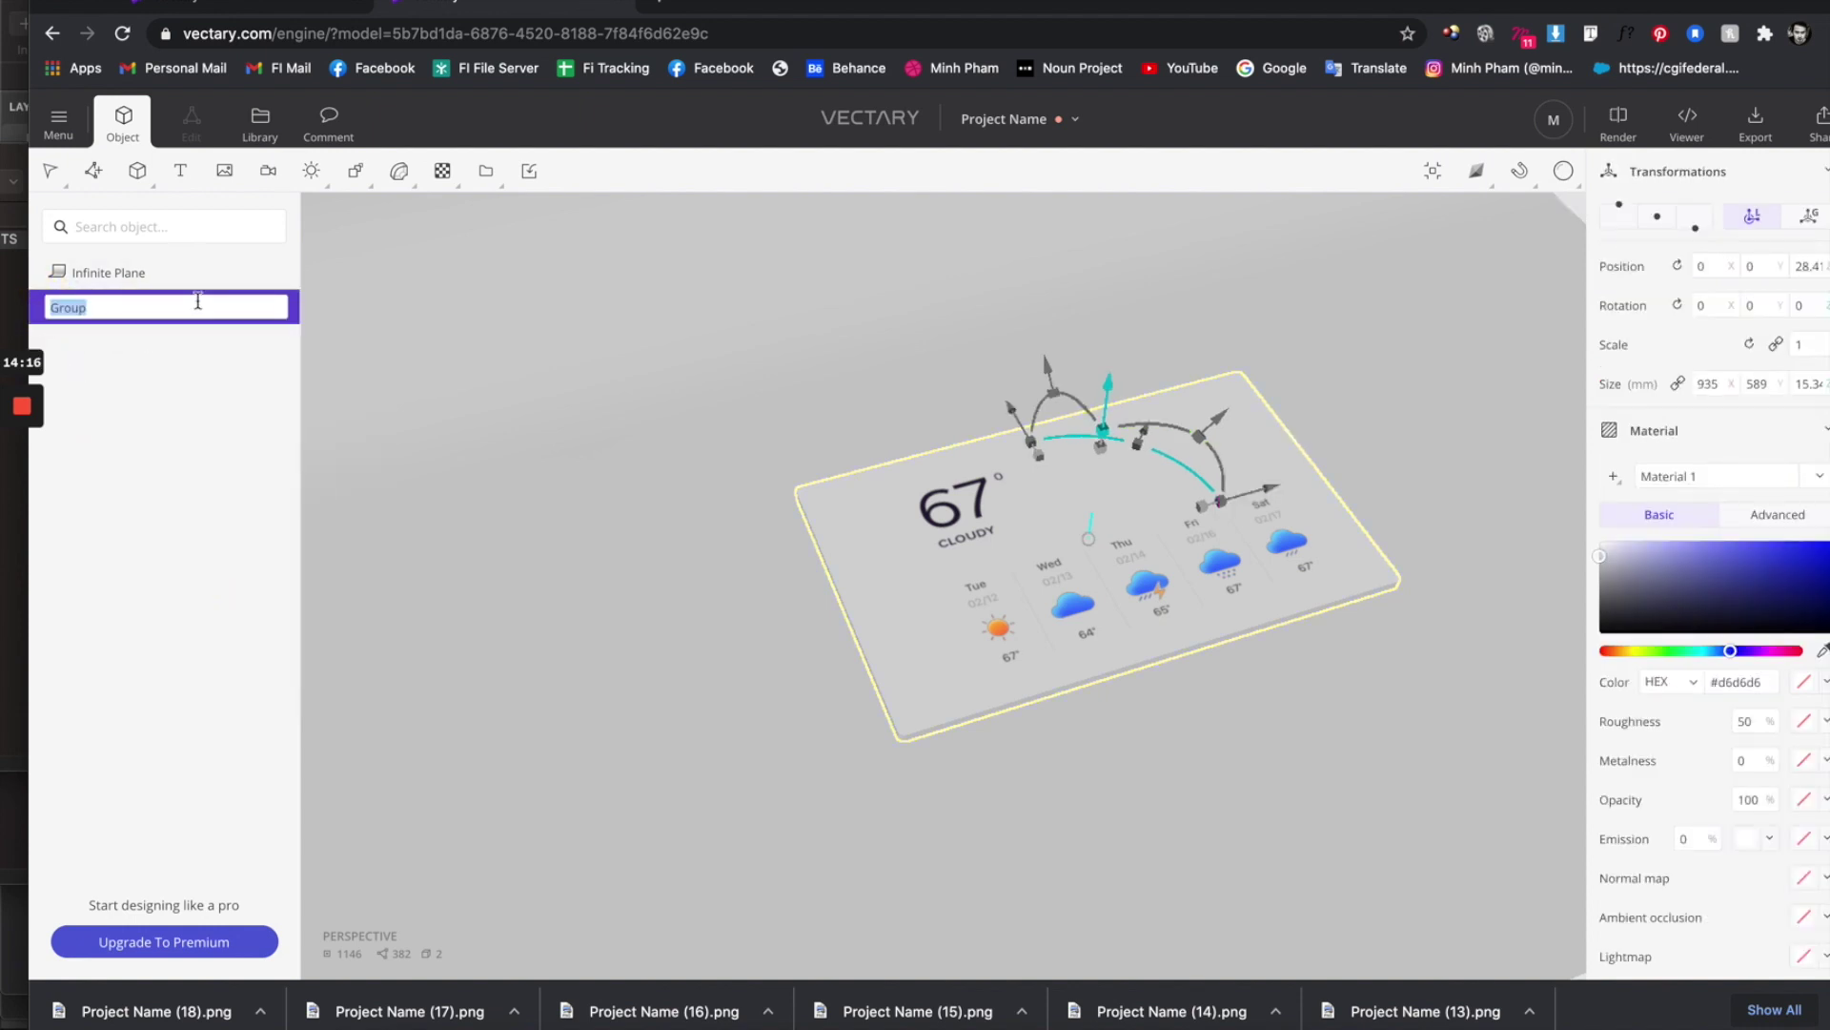
type("Widget")
key("Return")
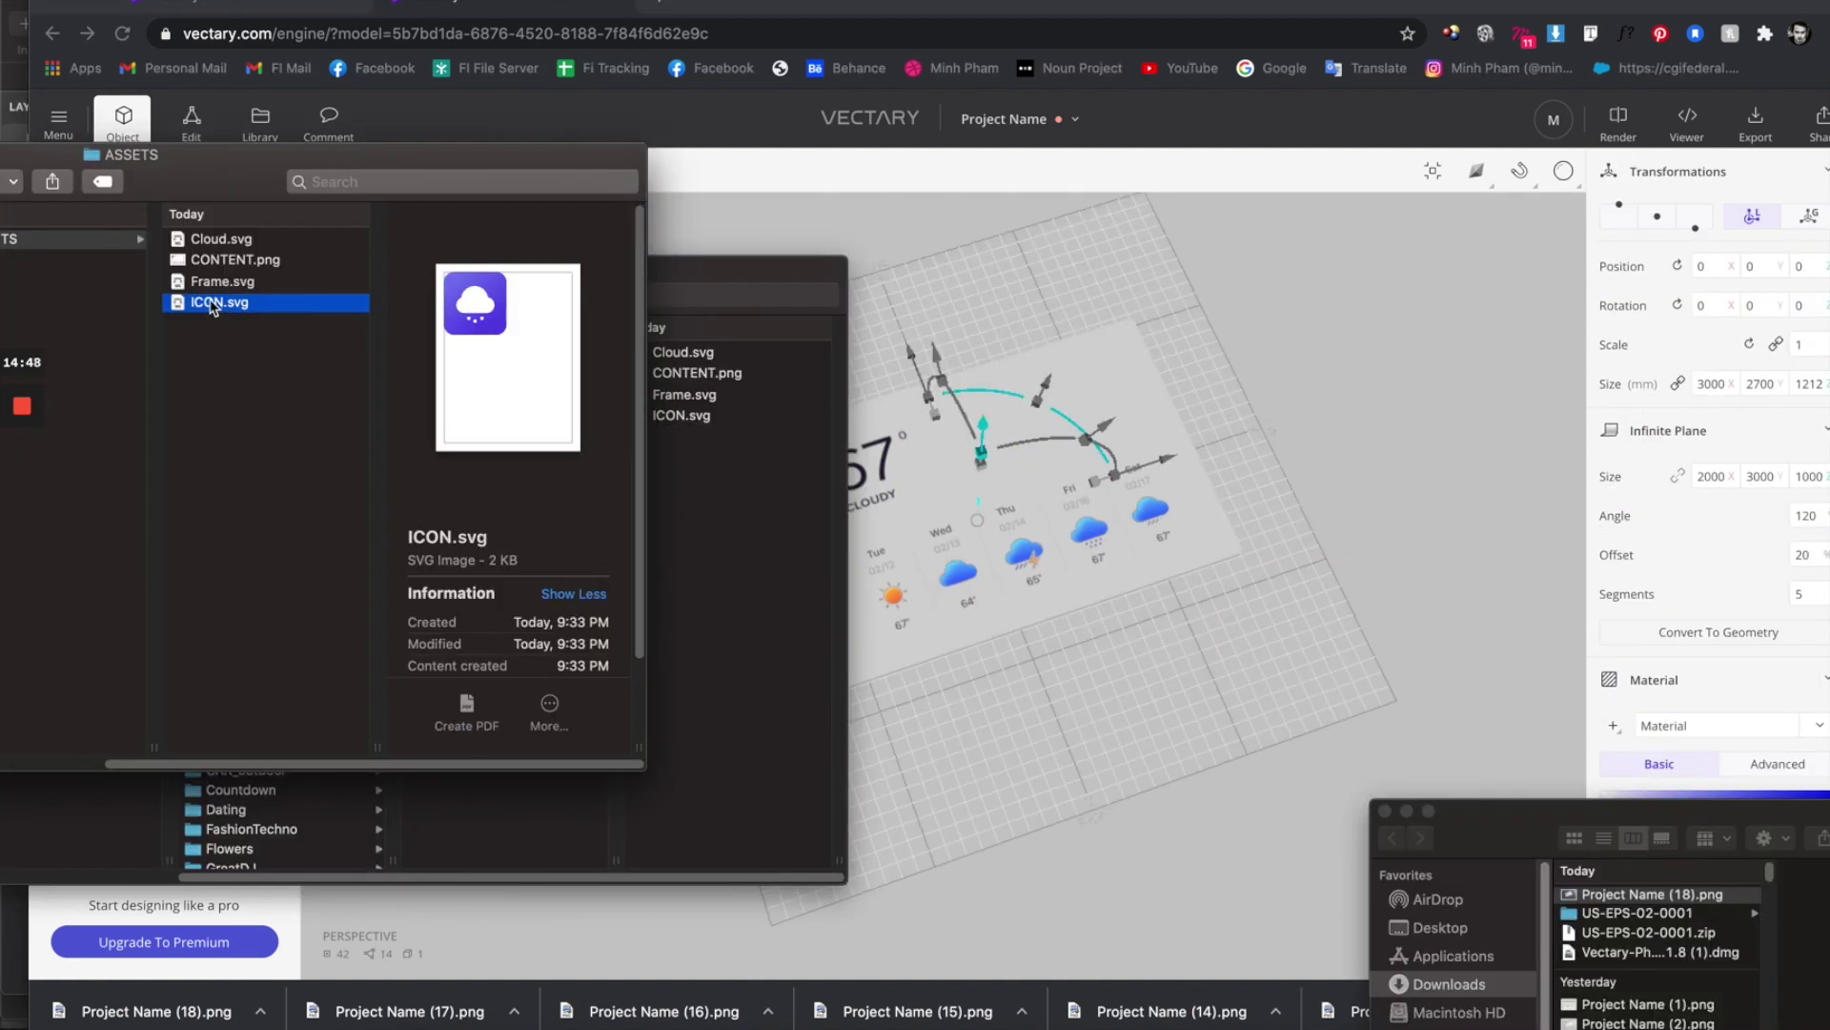
left_click_drag(215, 302, 1085, 695)
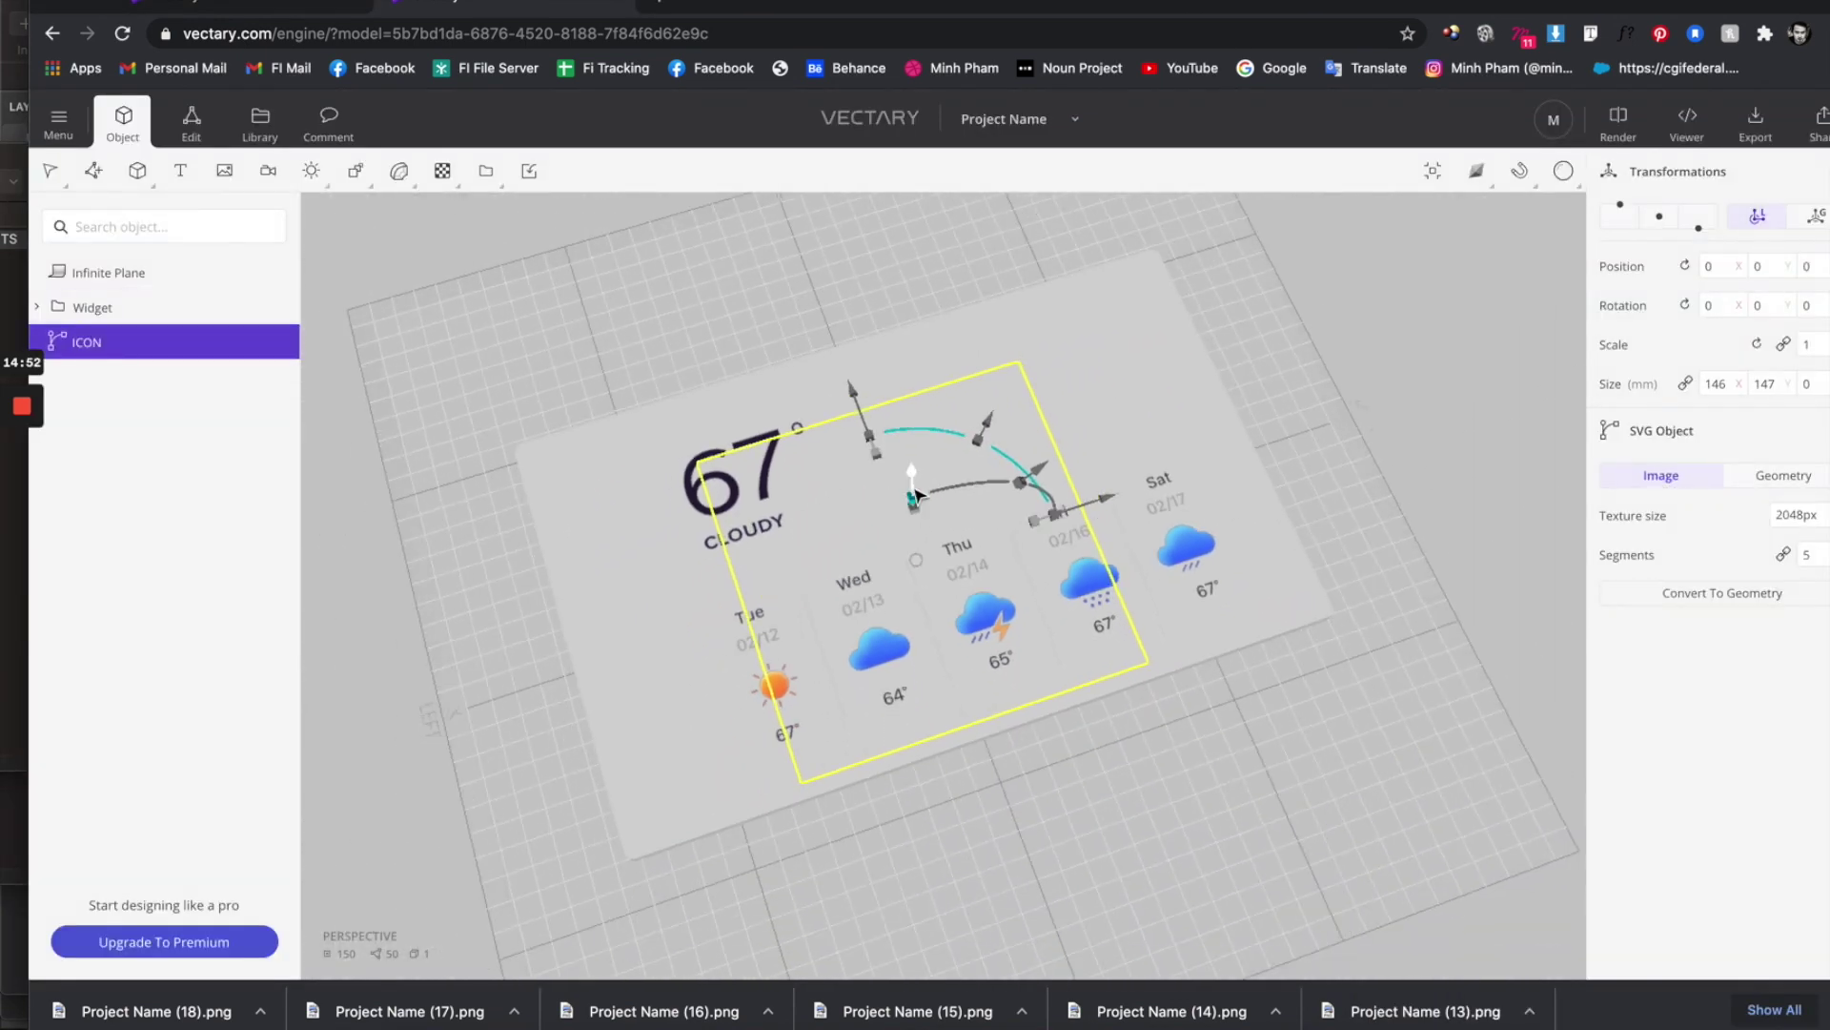
Drop ICON.svg above the widget and extrude it to a depth of 10.
left_click_drag(909, 486, 1419, 392)
left_click(1783, 484)
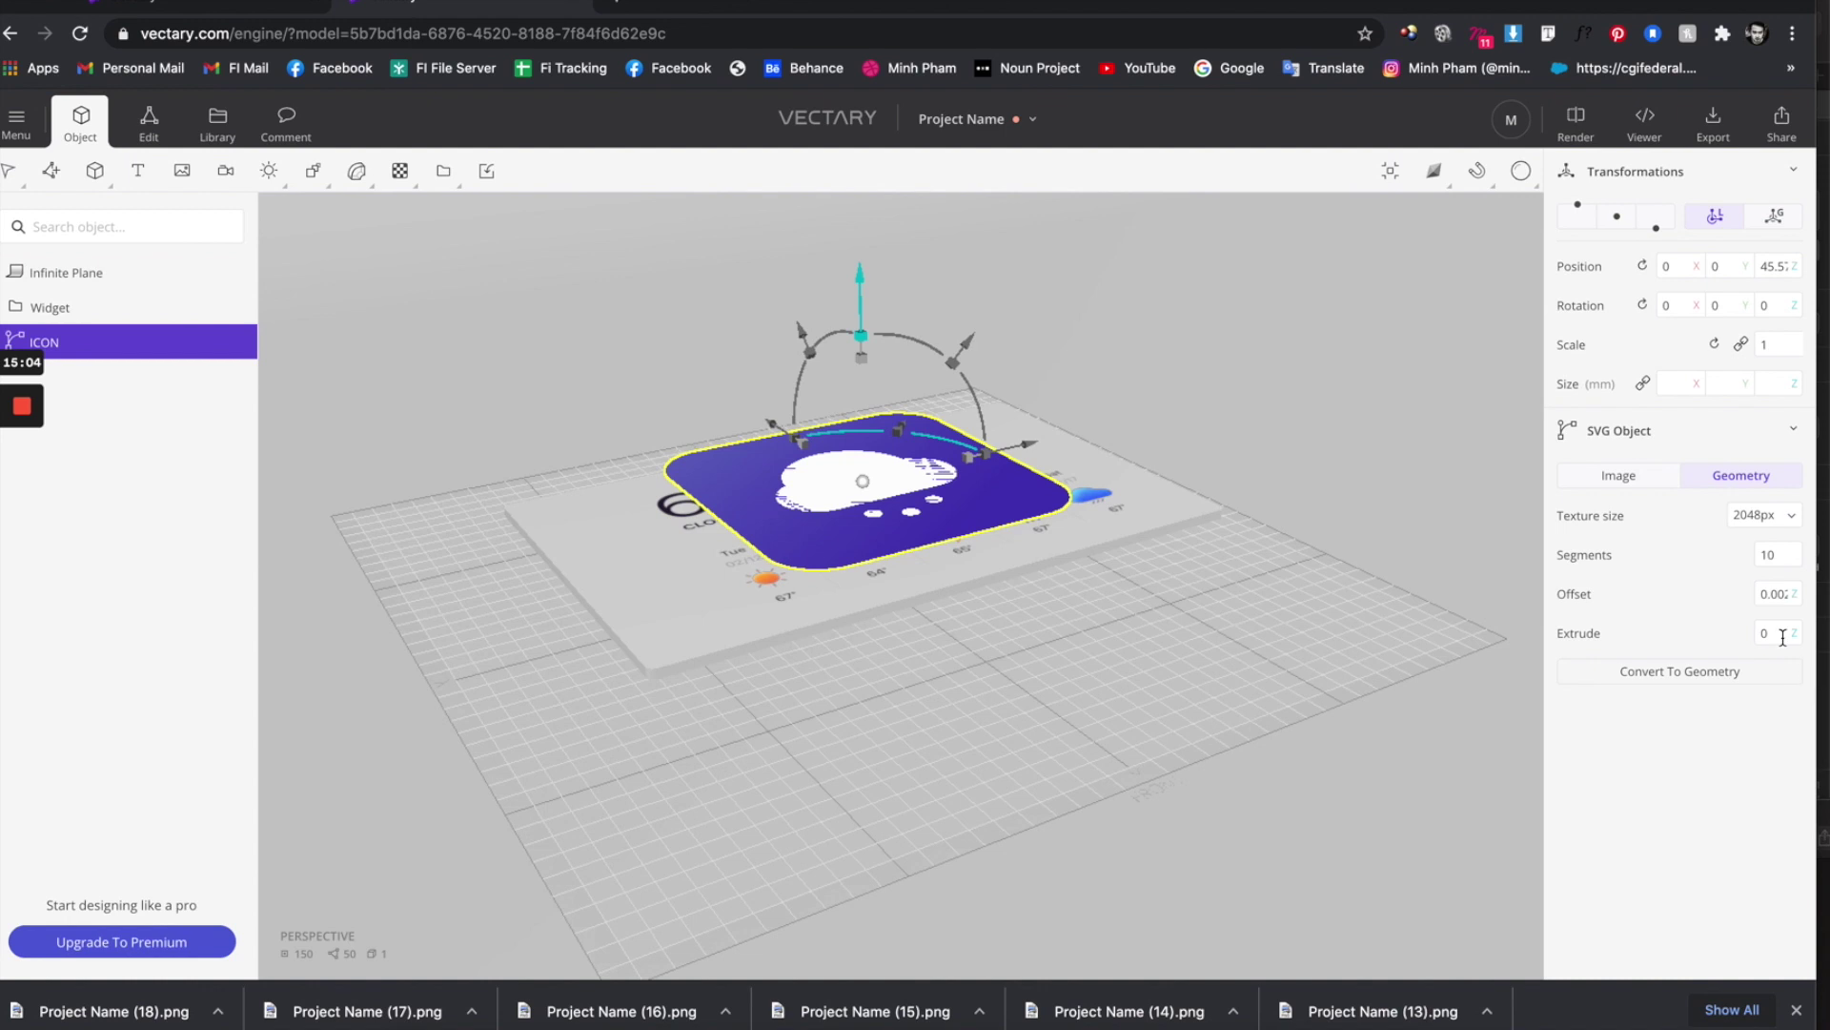
left_click(1779, 634)
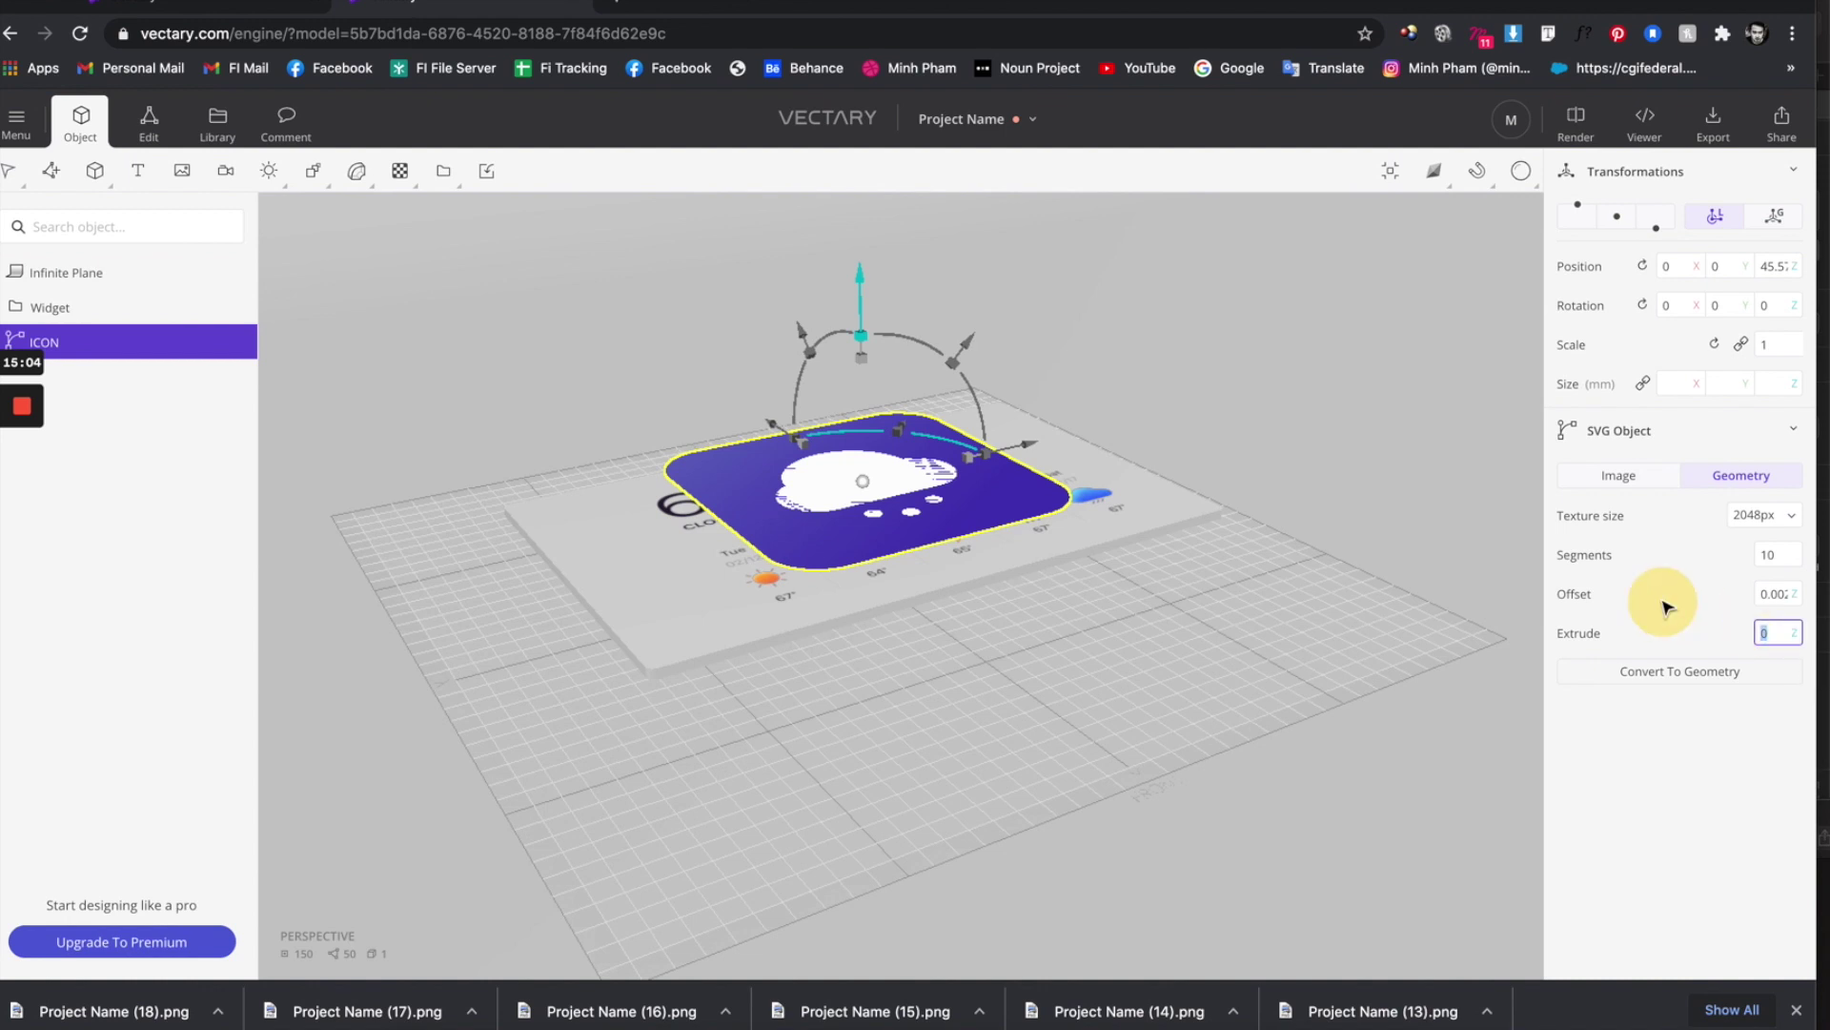
type("15")
key("Return")
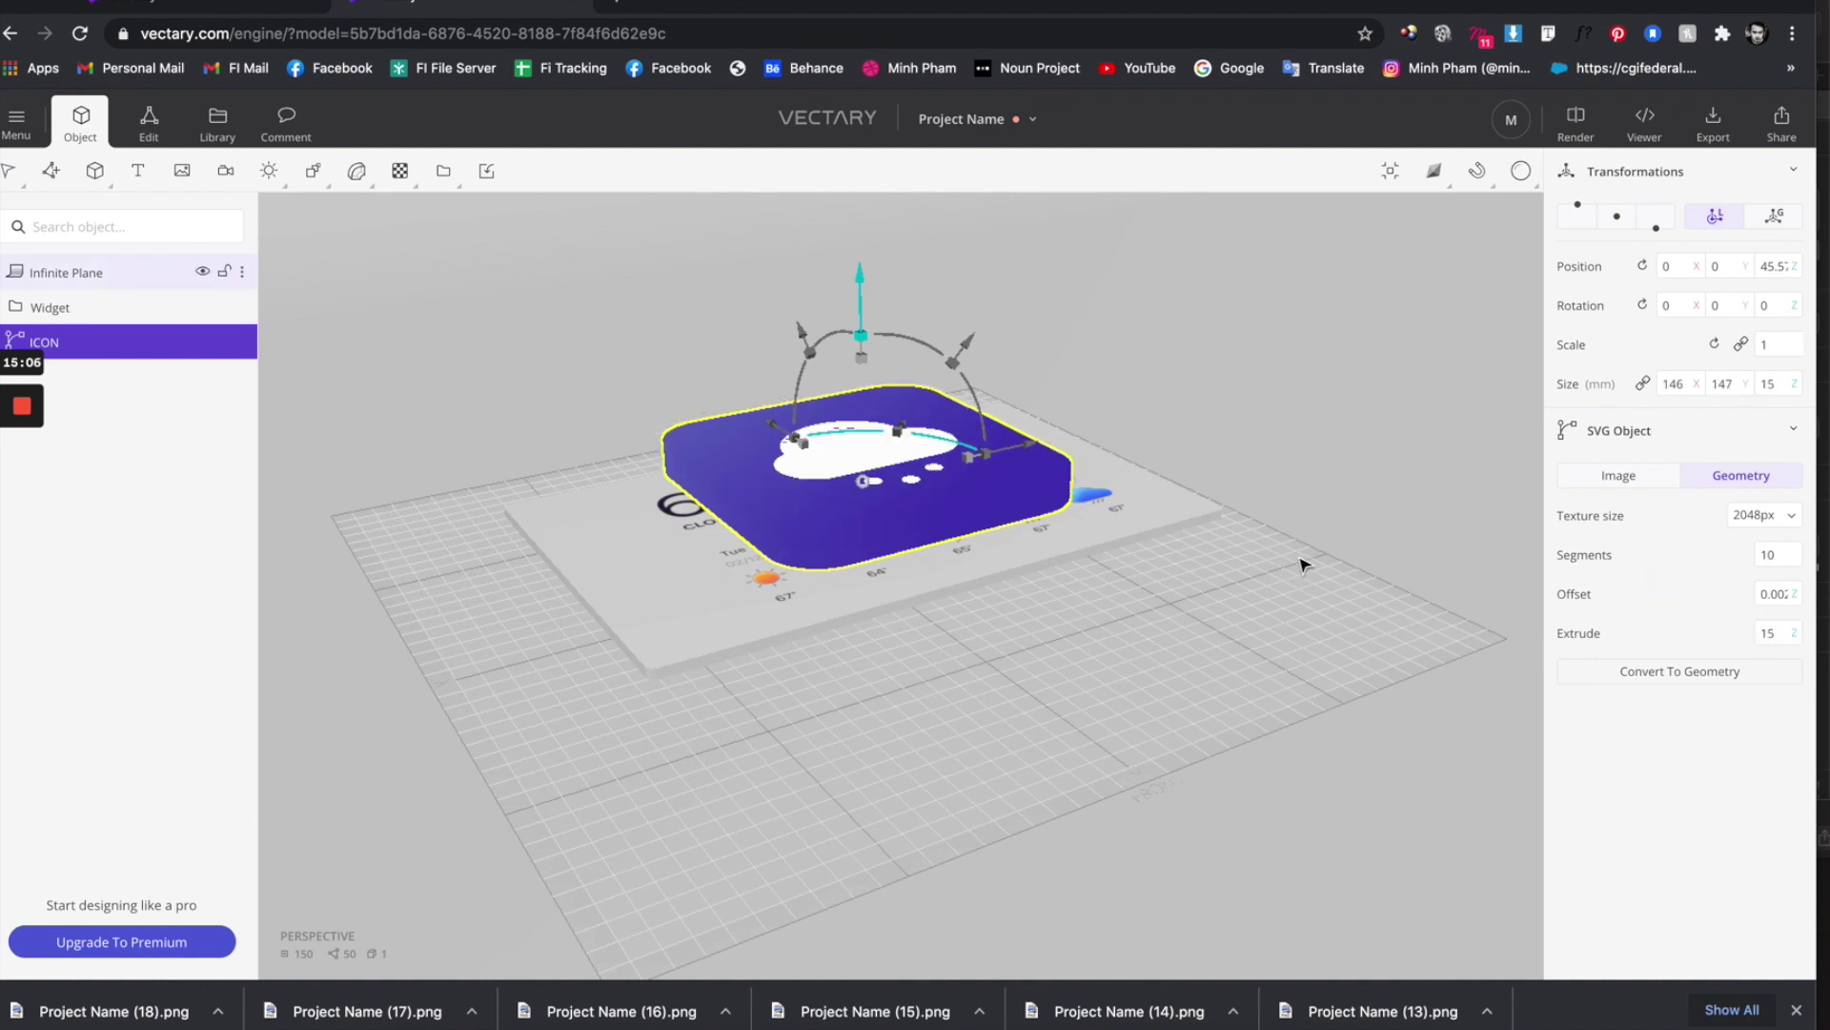
left_click(1780, 634)
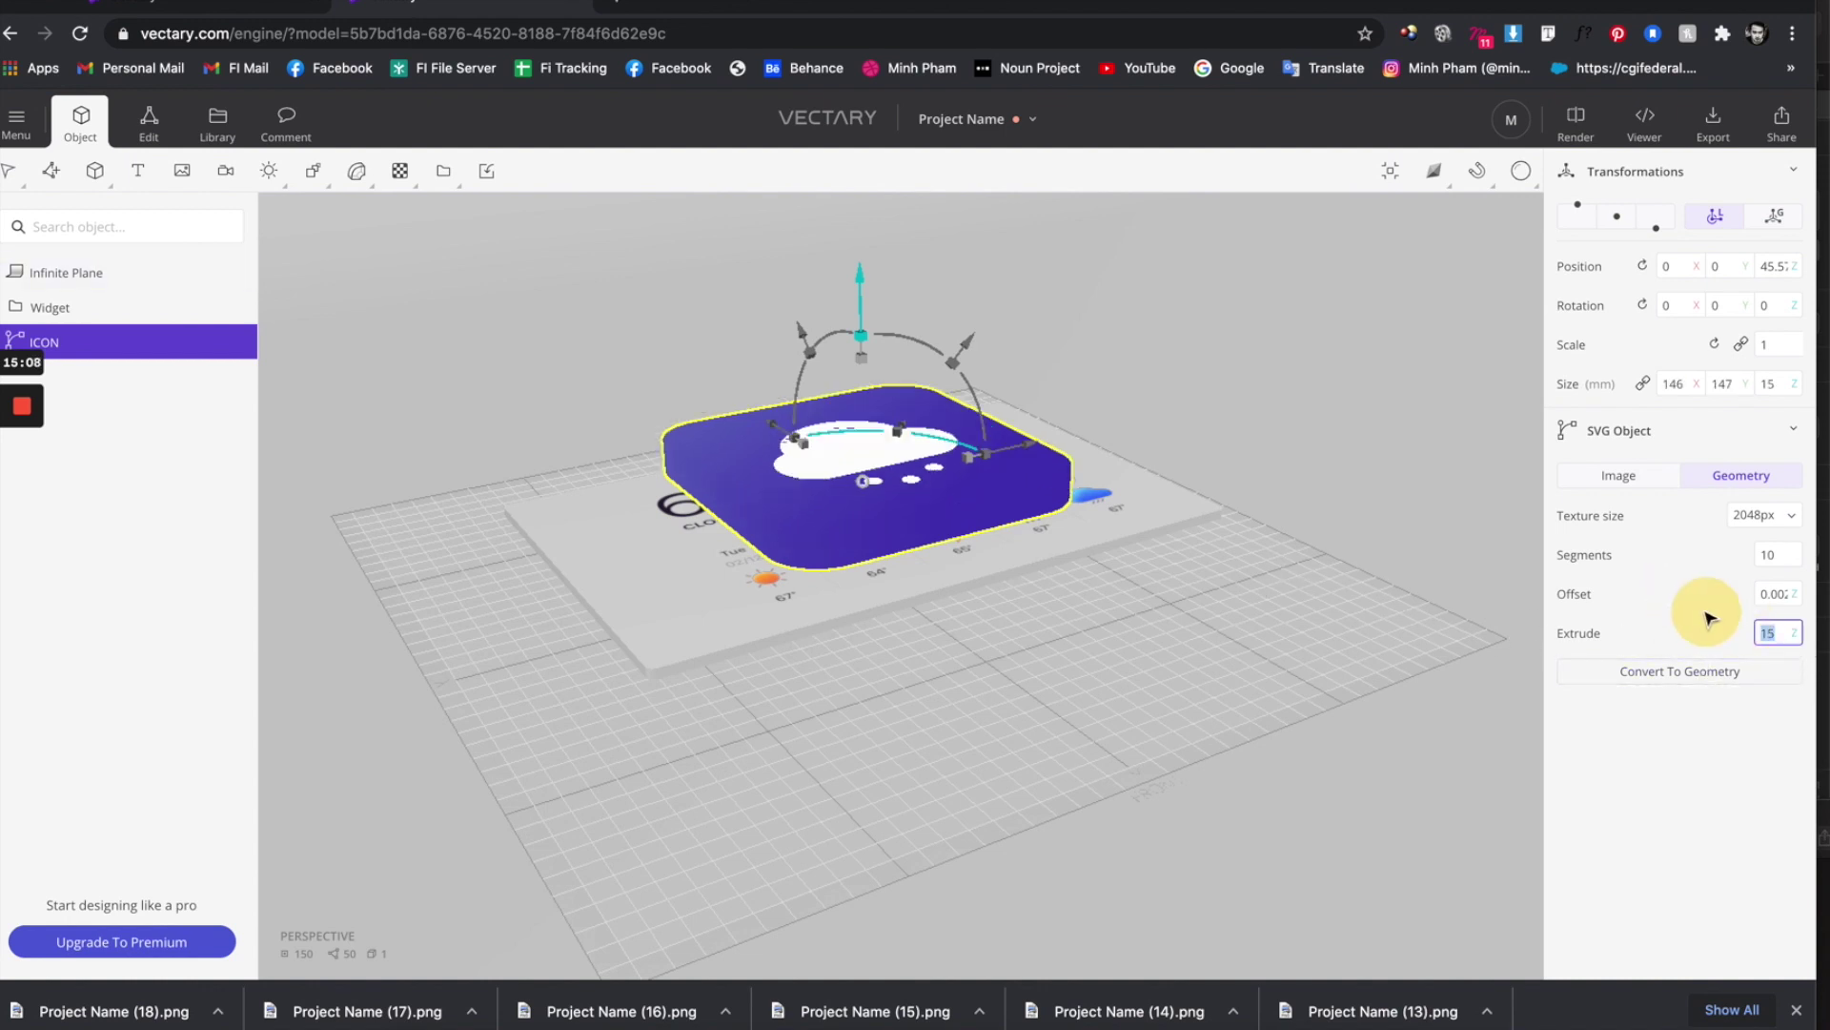
type("10")
key("Return")
Raise the icon's offset, scale it to 0.3, place it beside 67°, and pick Cloud.svg.
left_click_drag(1205, 592, 1249, 558)
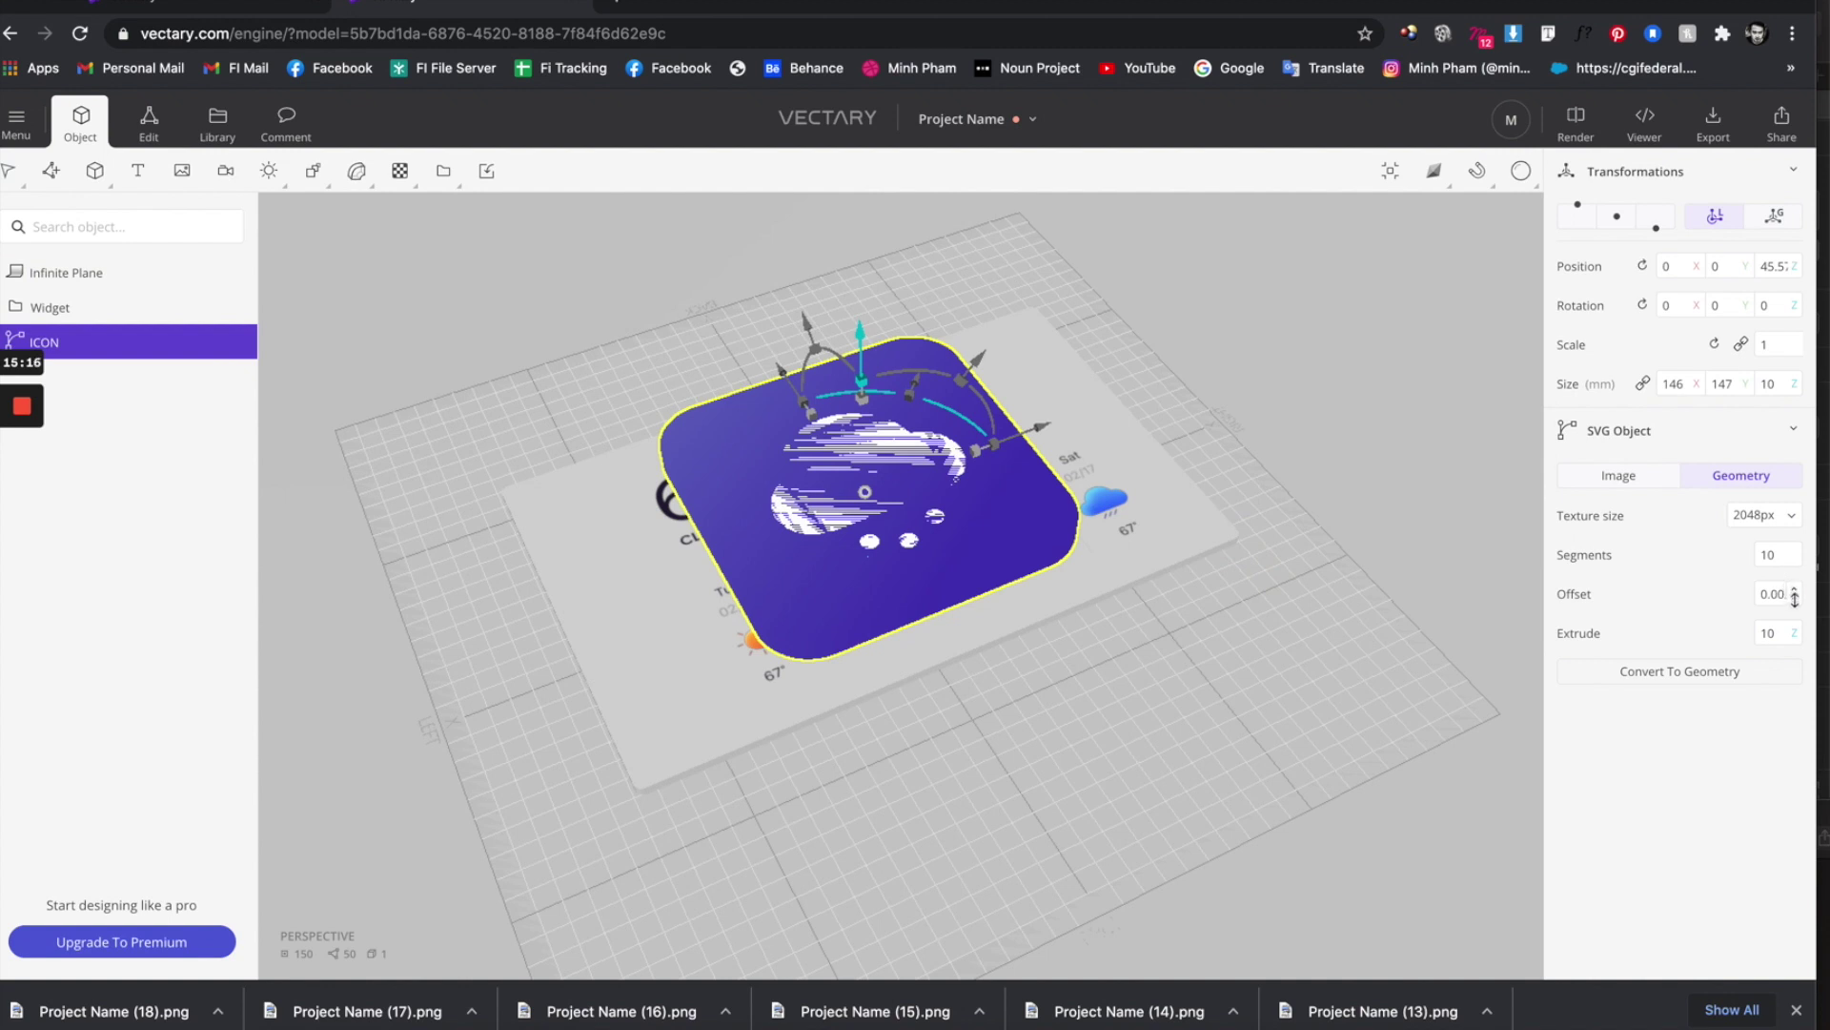
mouse_move(1795, 595)
left_mouse_down()
mouse_move(1806, 208)
mouse_move(1783, 593)
left_mouse_up()
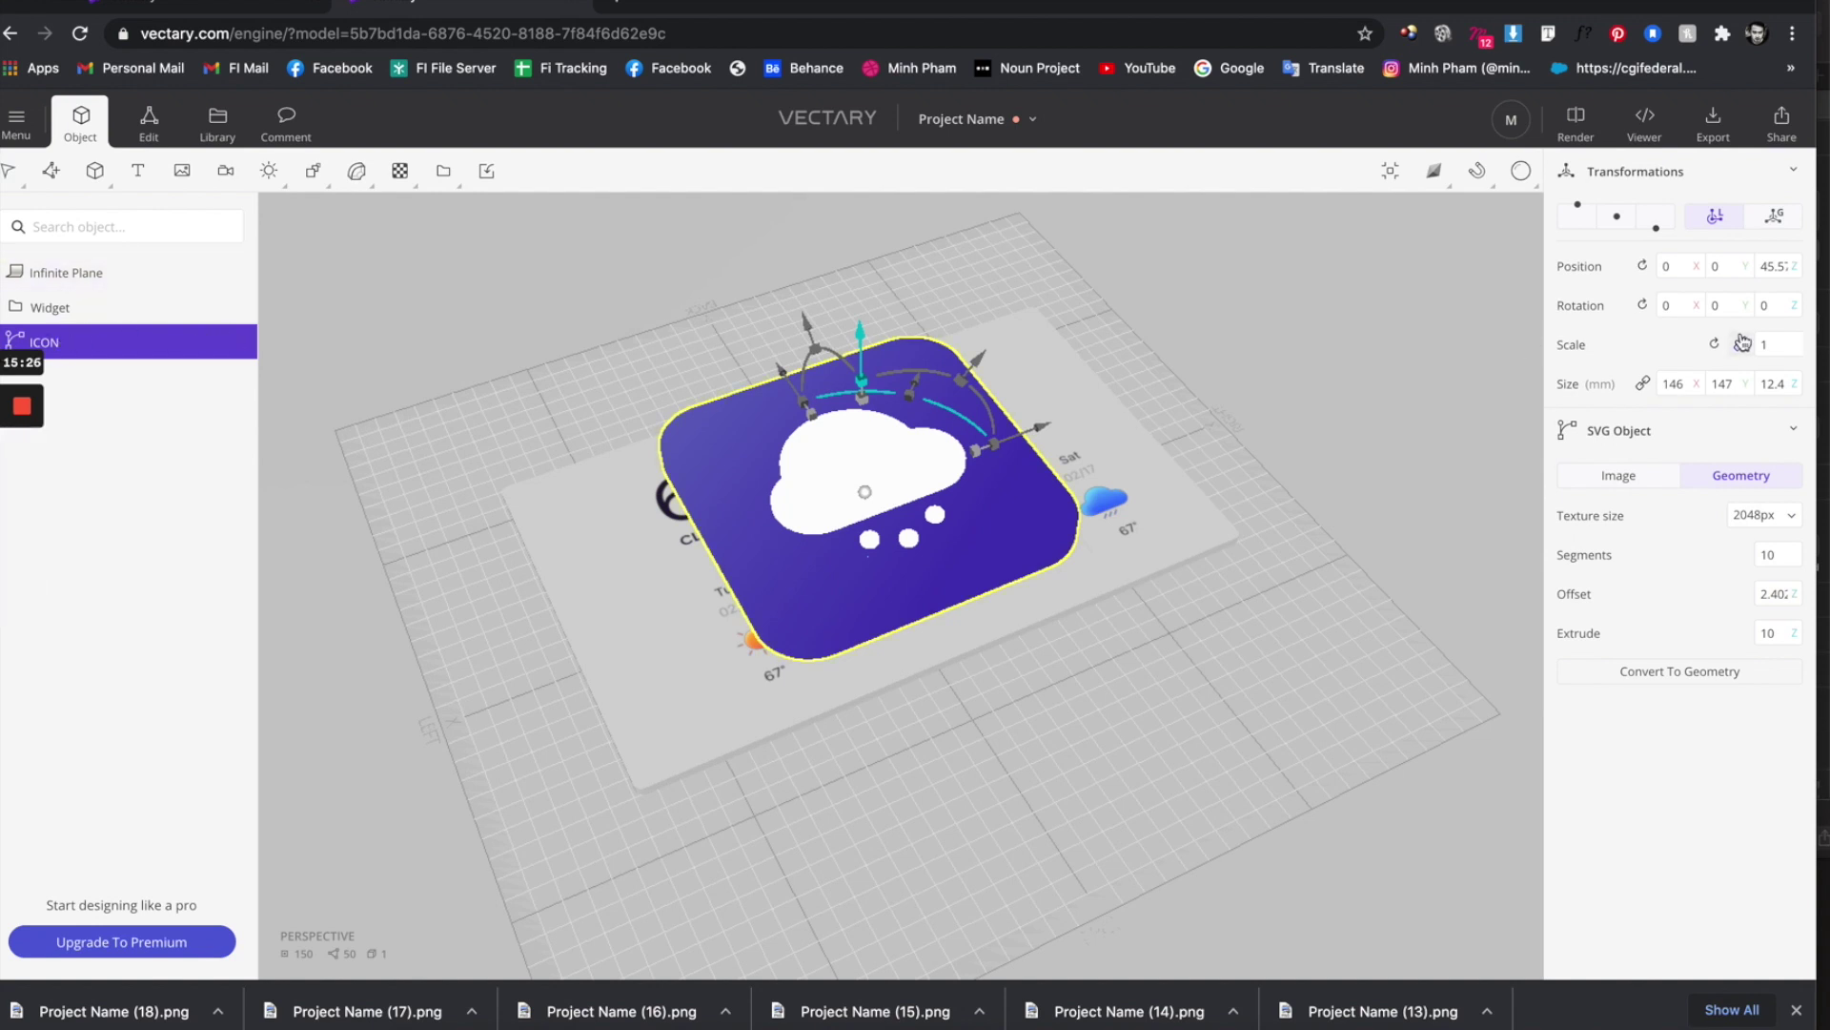
left_click(1772, 344)
key("Return")
left_click_drag(1192, 442, 735, 543)
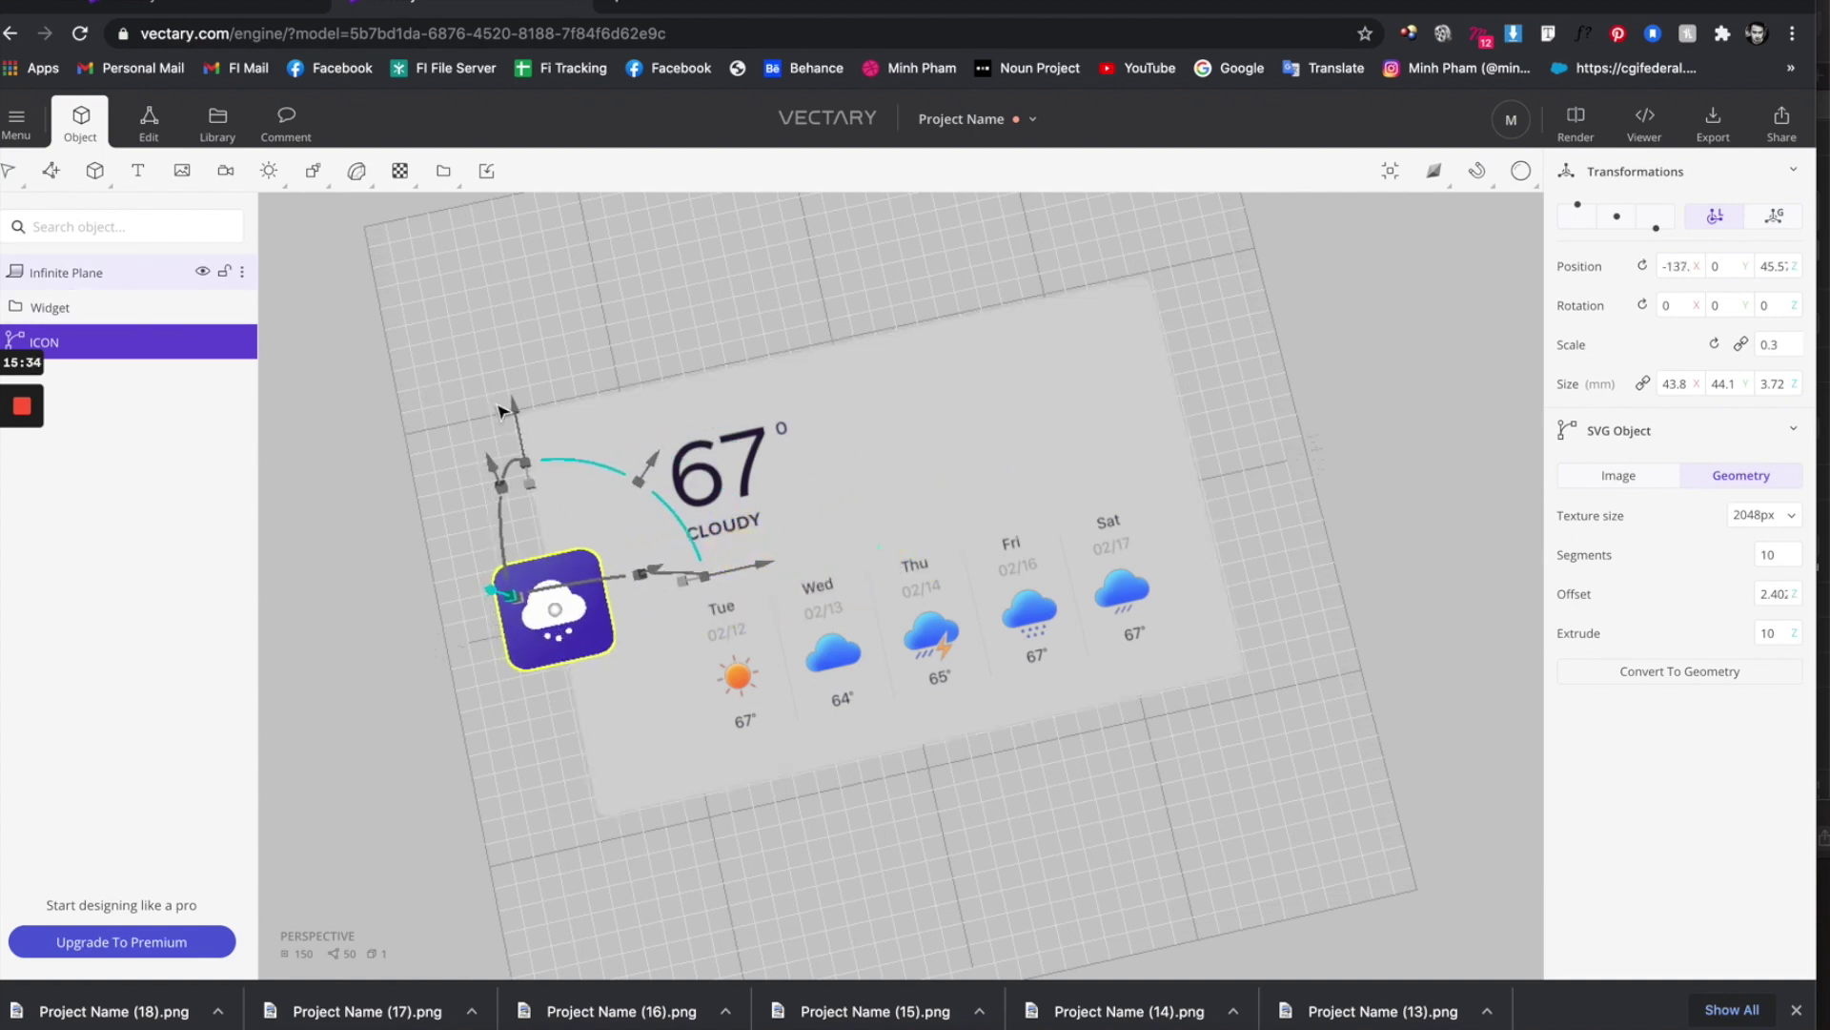
left_click_drag(499, 410, 531, 318)
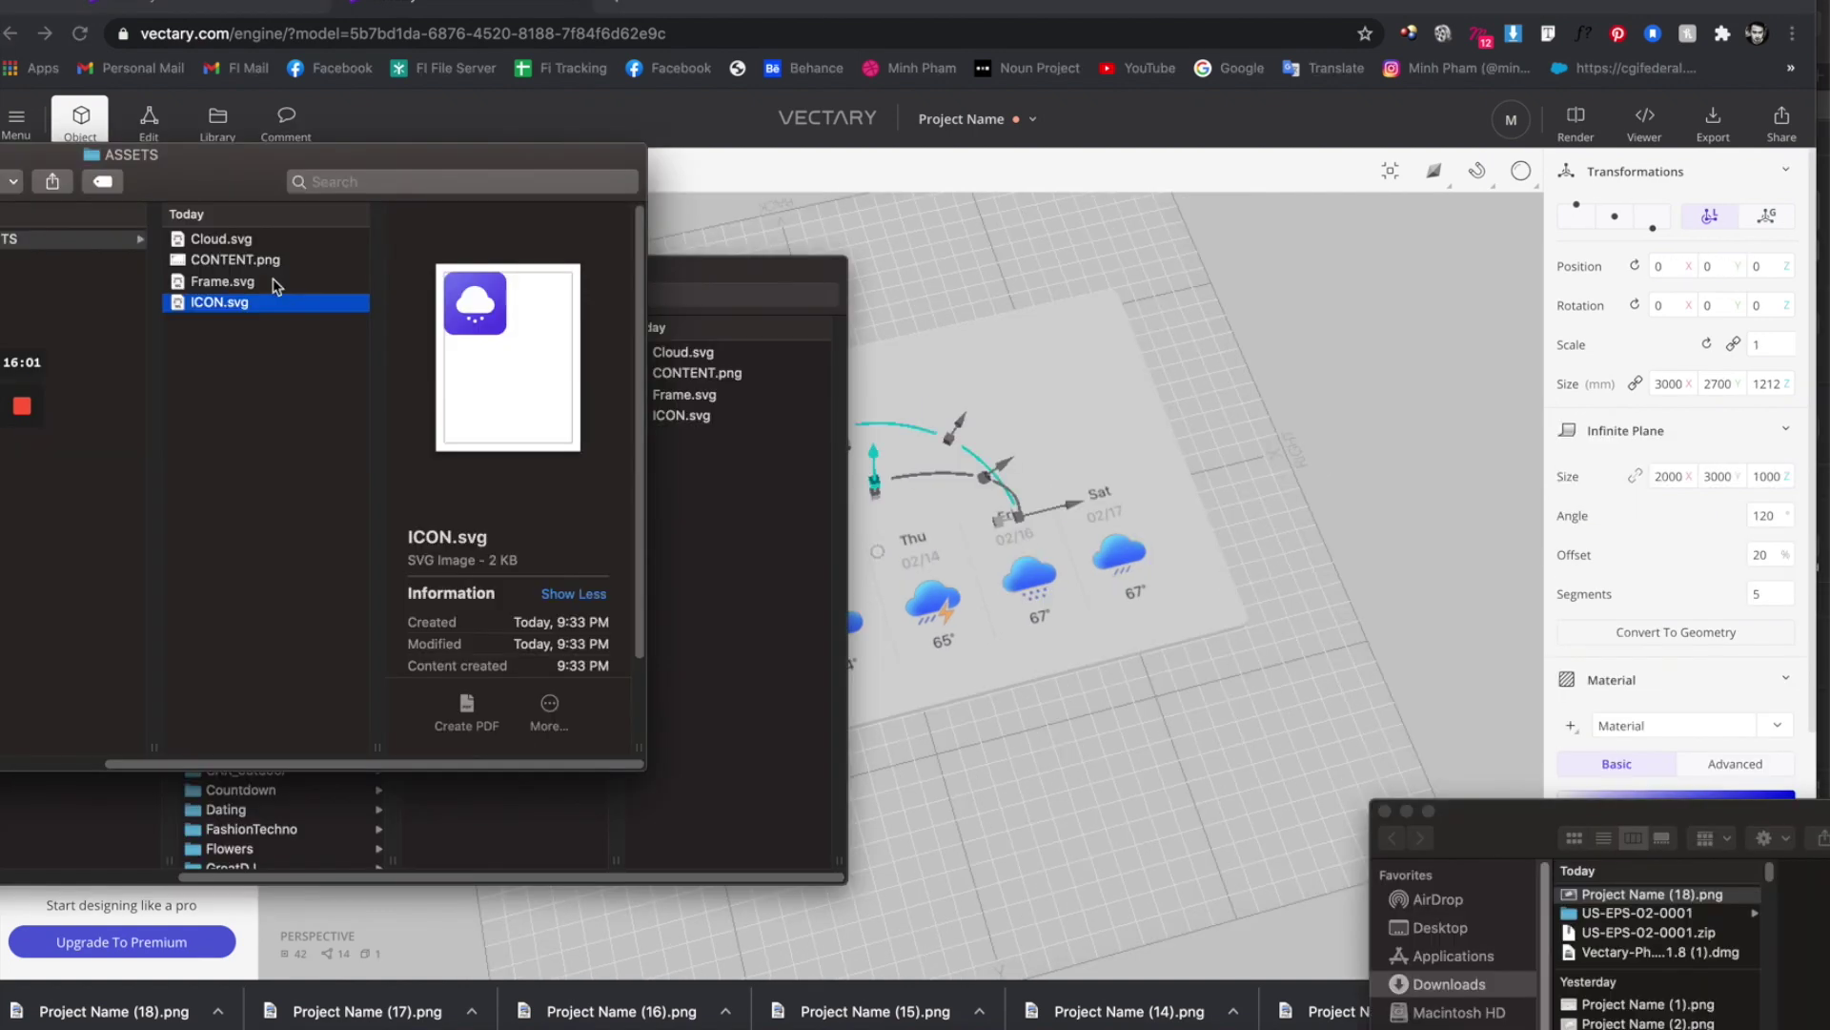
left_click(222, 282)
left_click(234, 238)
Import Cloud.svg over the widget and extrude it into a solid shape of depth 10.
left_click_drag(234, 238, 1022, 369)
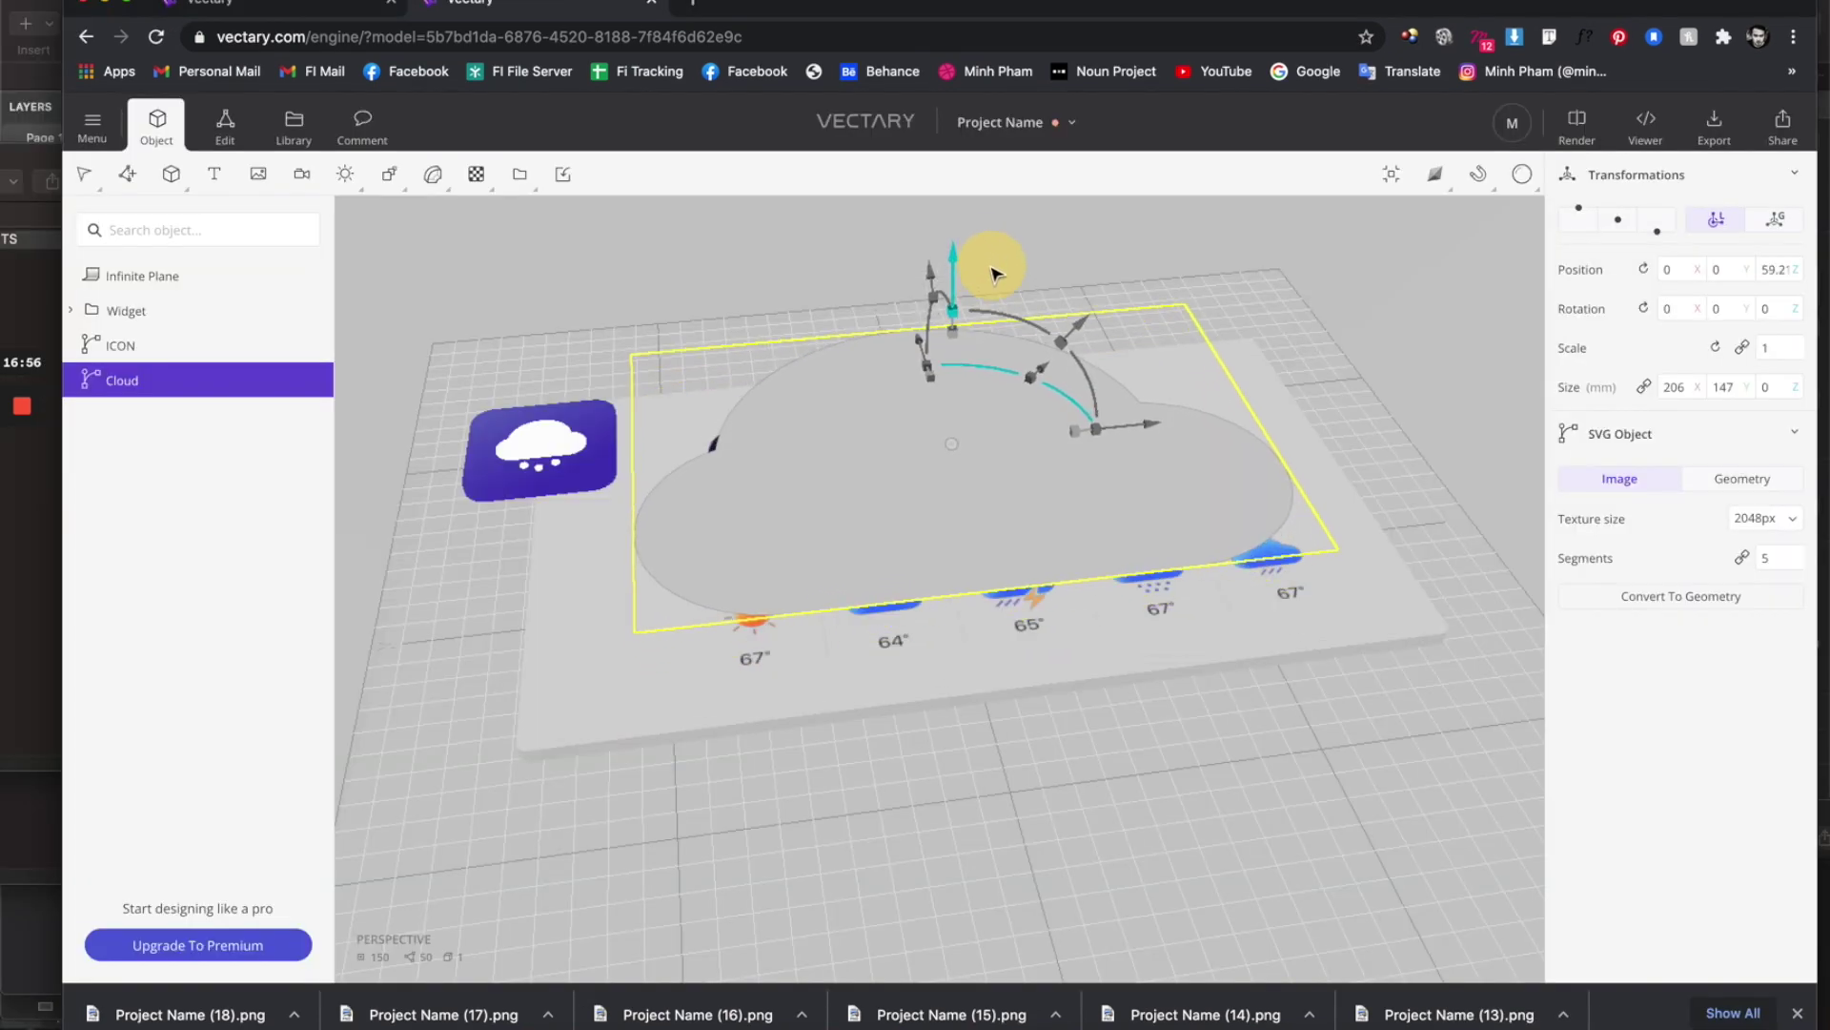
left_click(1756, 488)
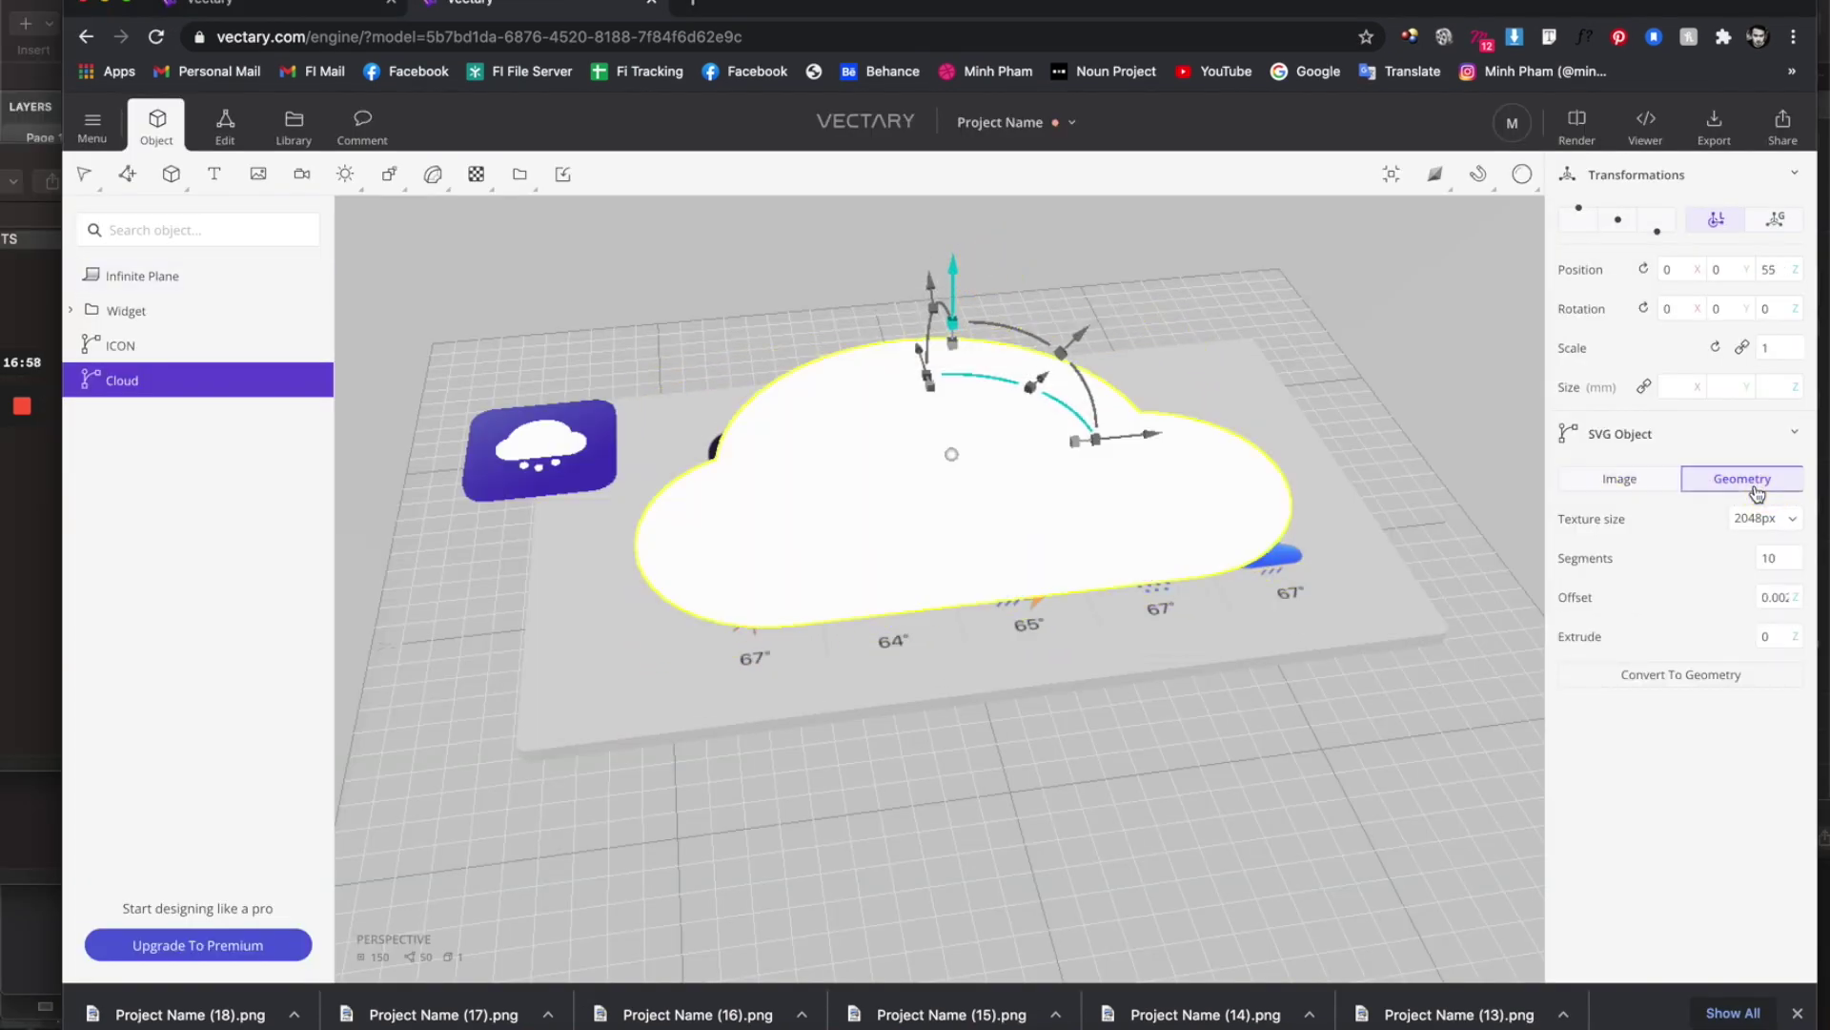
left_click(1769, 636)
type("1")
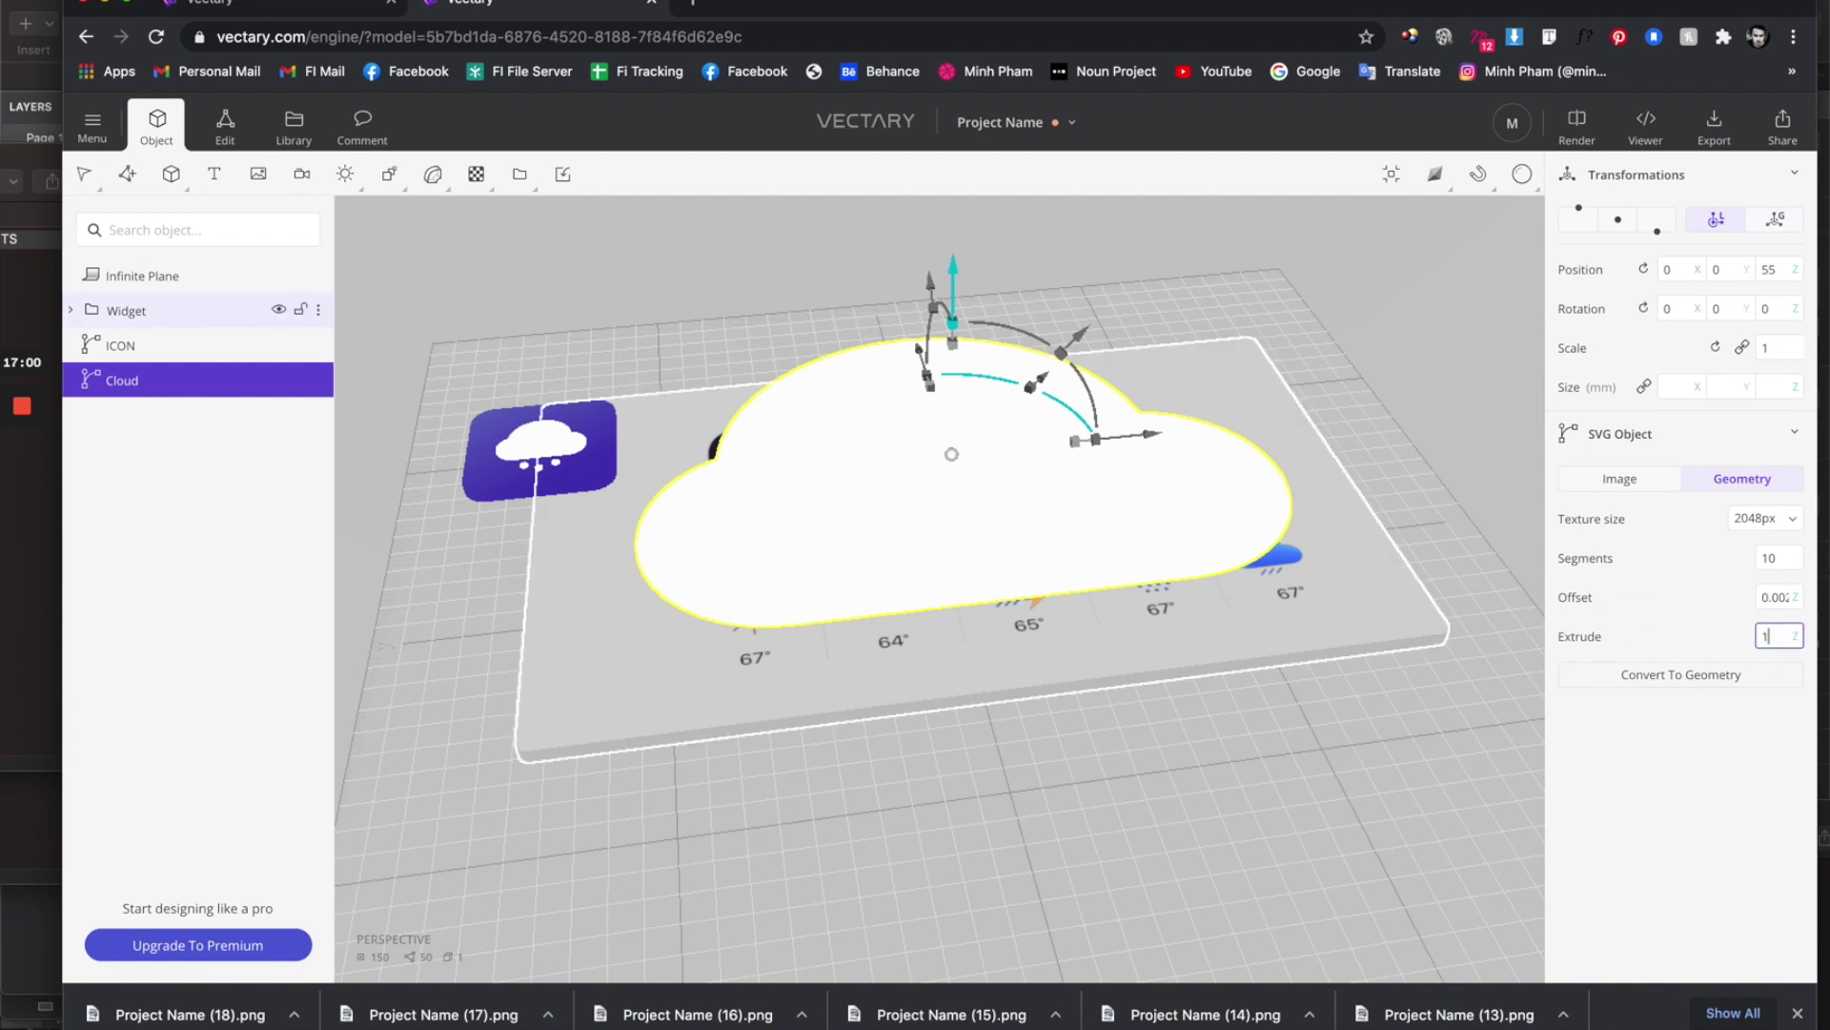
key("Return")
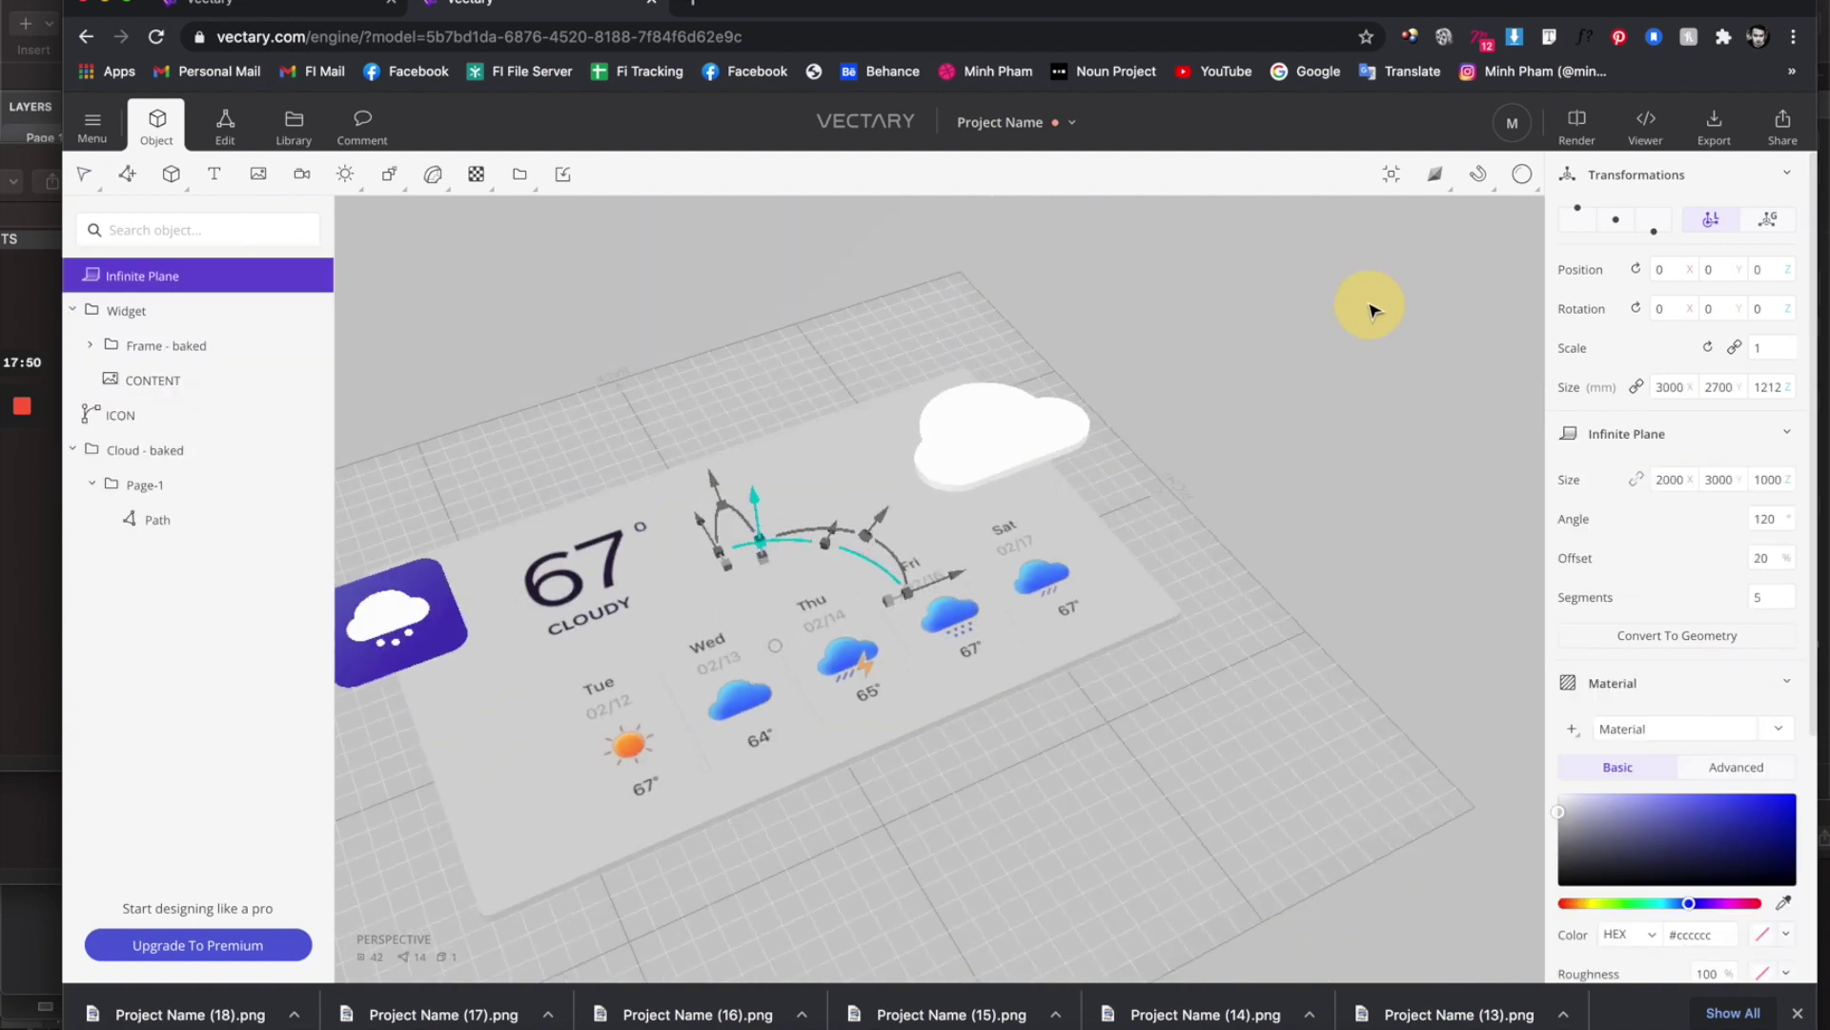
left_click_drag(1289, 386, 1214, 408)
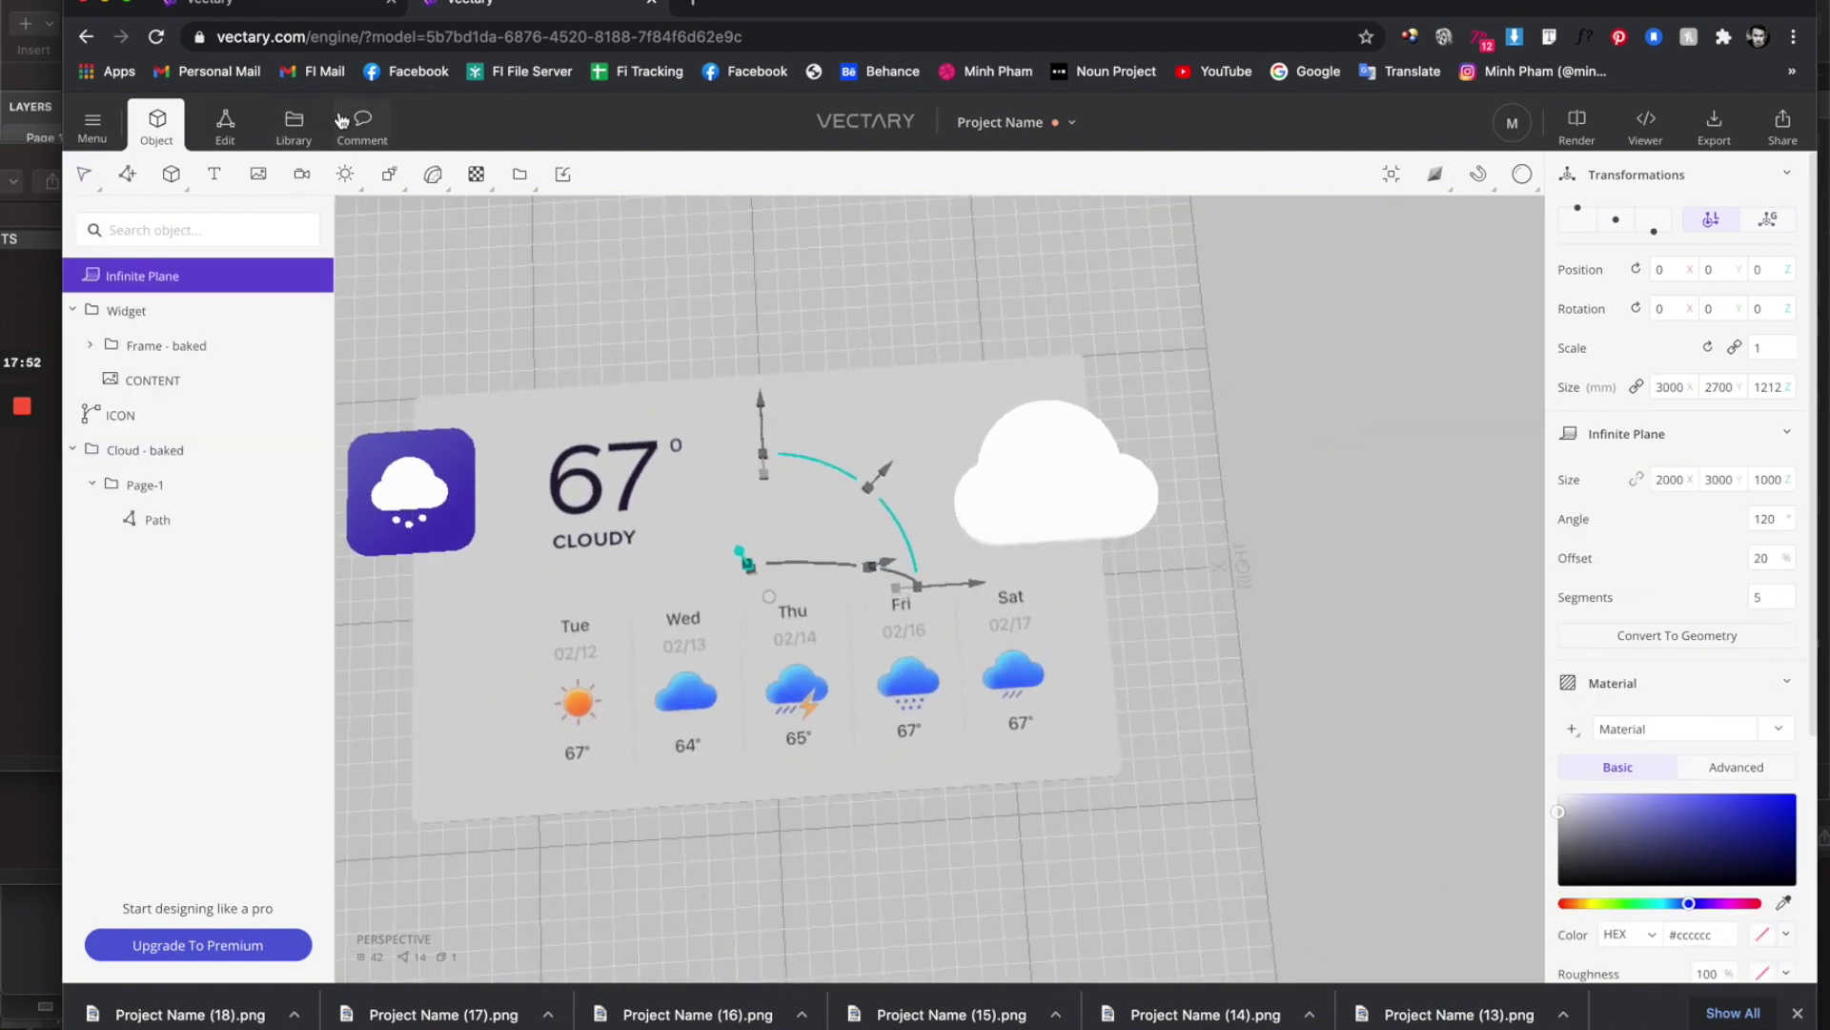
left_click(186, 173)
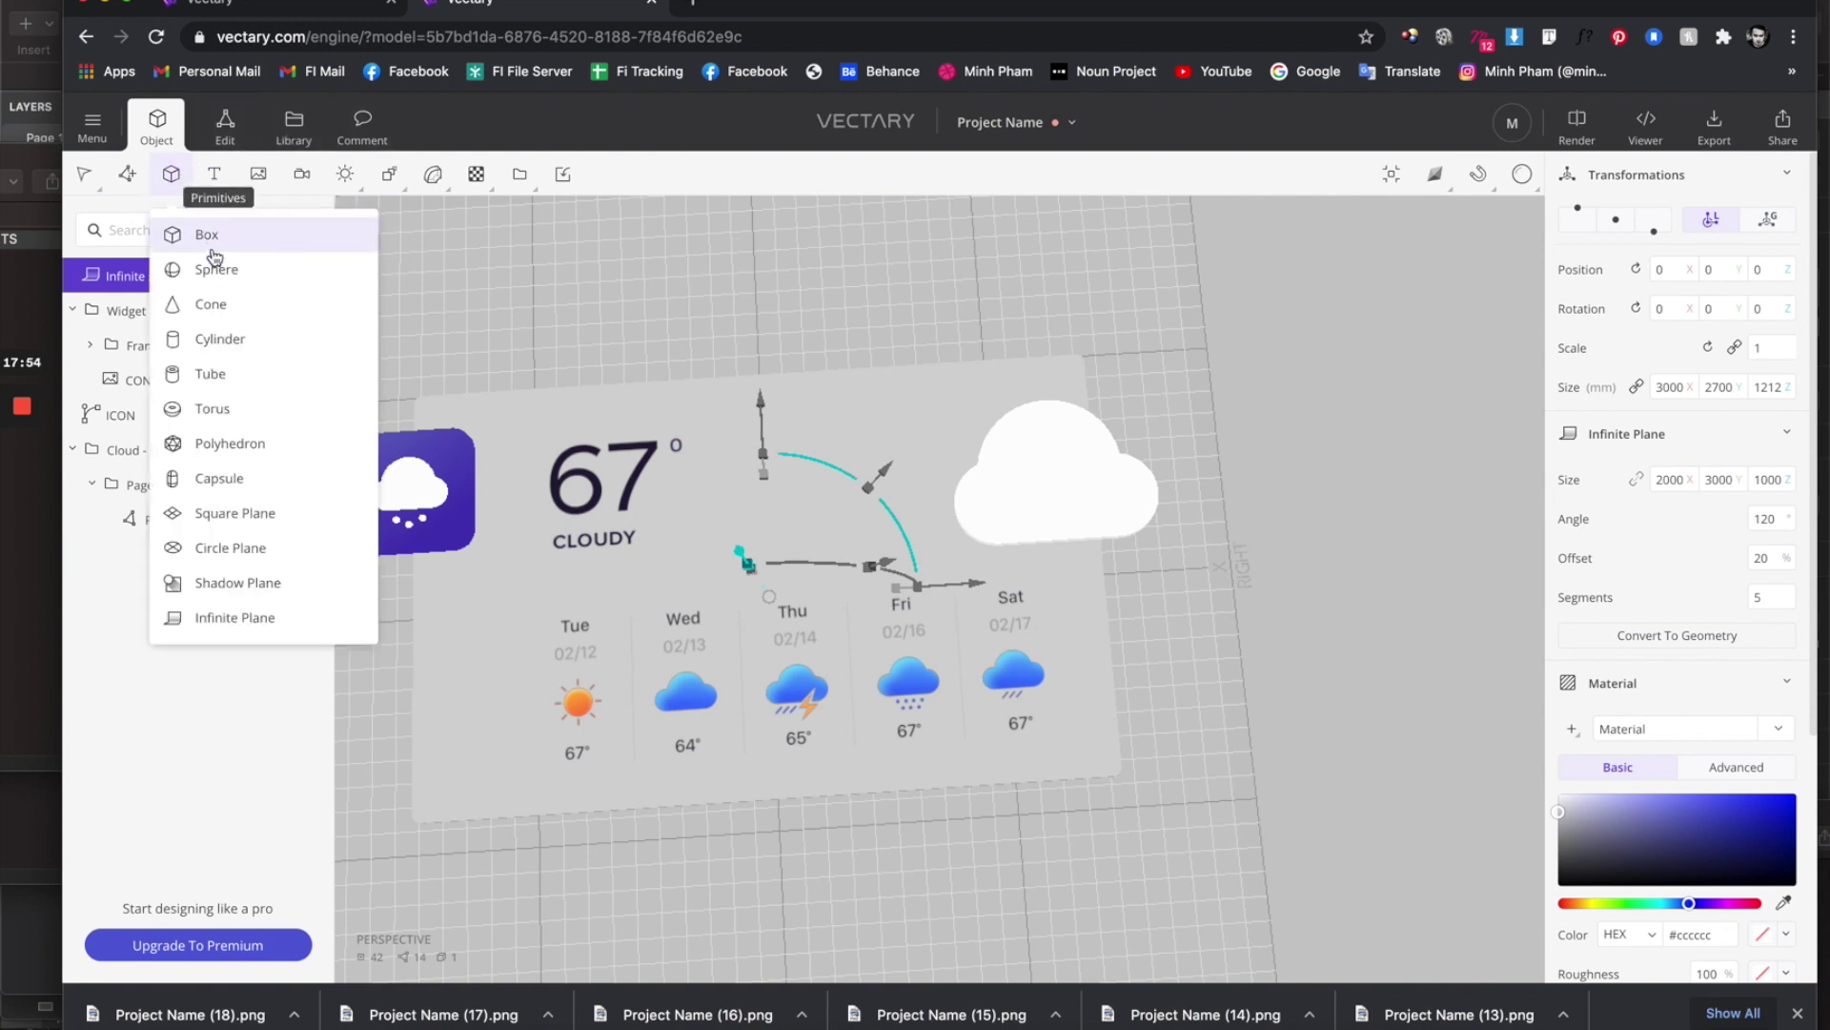
Add a cylinder with radius 33 and 68 radius segments.
left_click(236, 345)
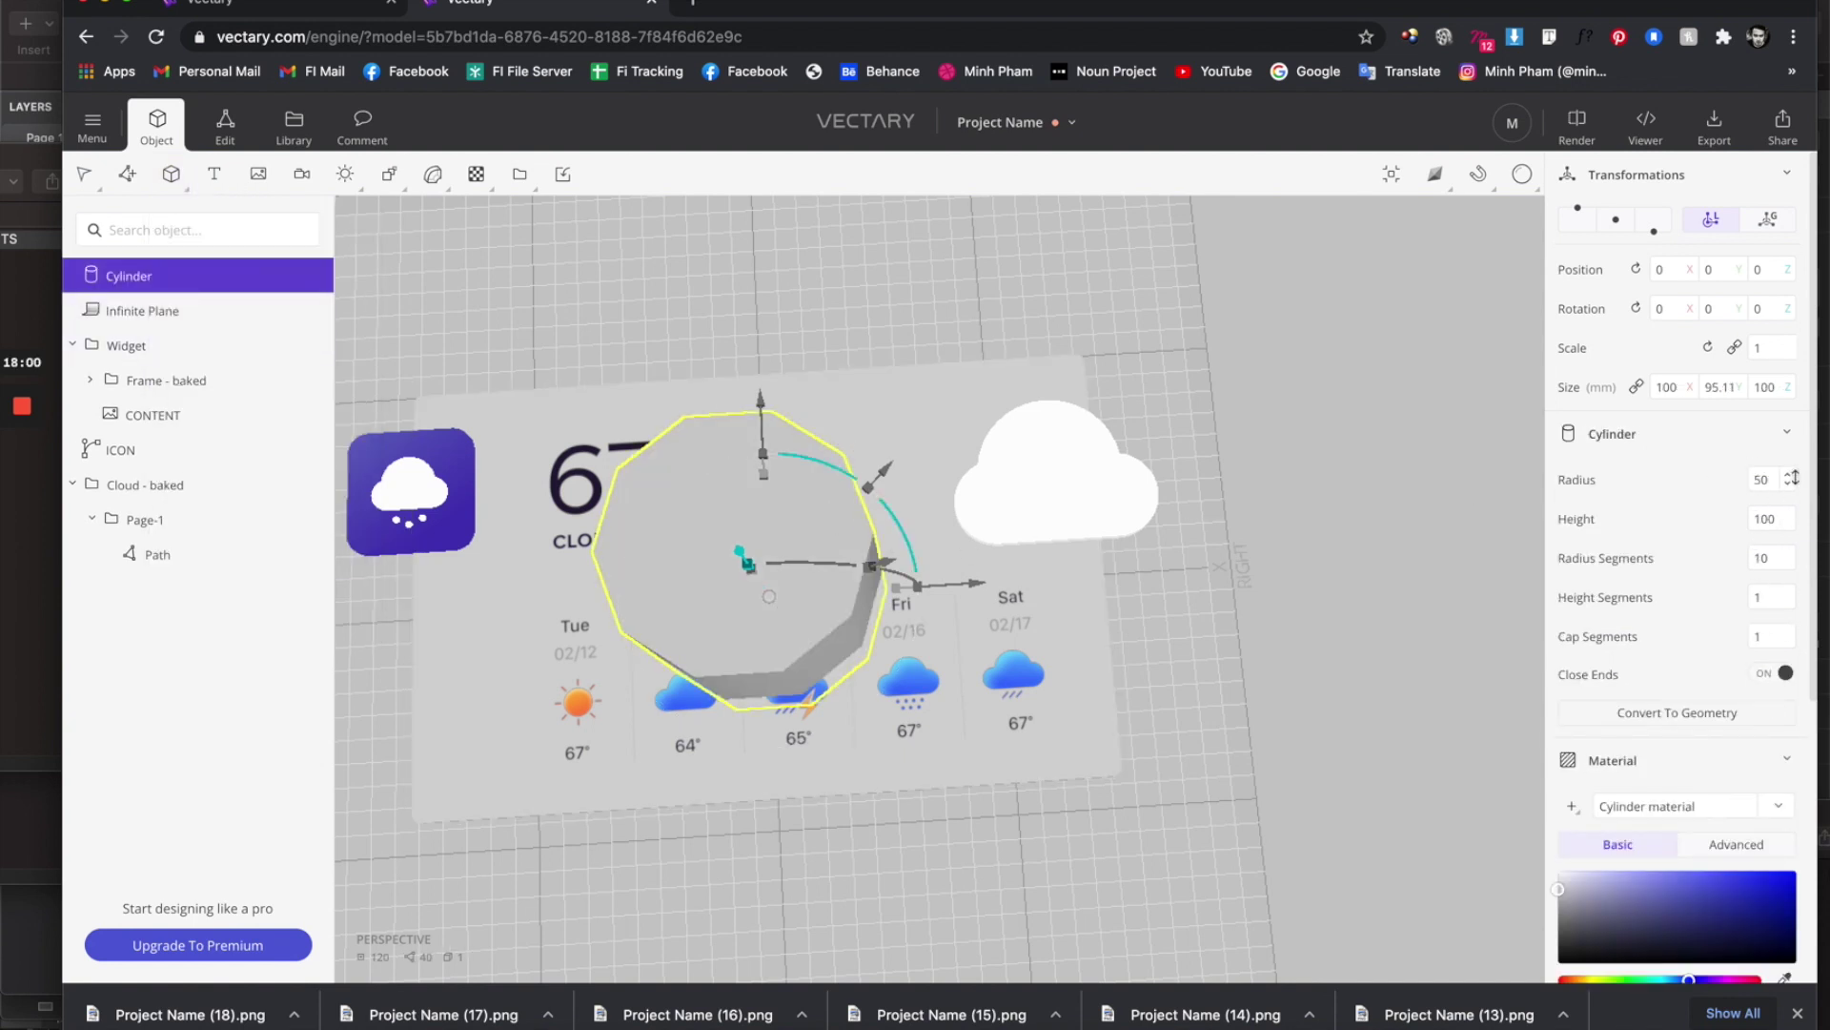
mouse_move(1789, 480)
left_mouse_down()
mouse_move(1788, 520)
mouse_move(1778, 507)
left_mouse_up()
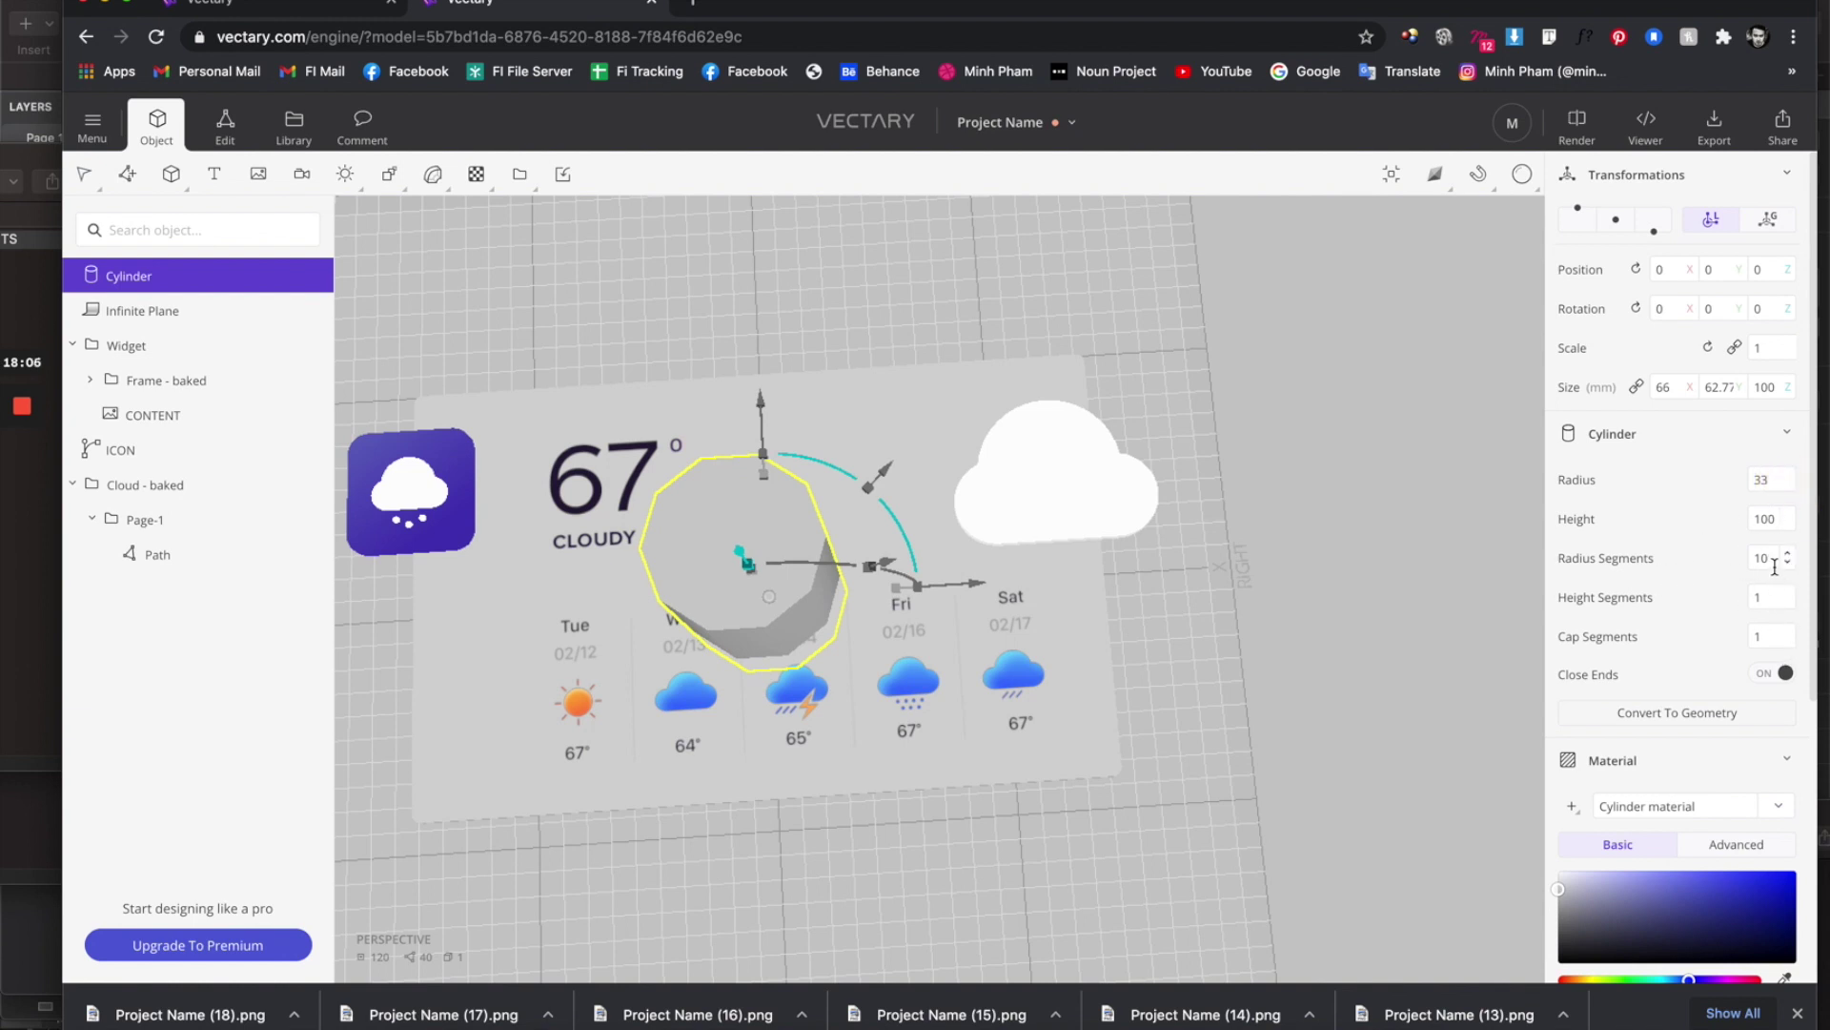
left_click_drag(1779, 557, 1808, 495)
Move the cylinder behind the cloud on the card, checking its placement from the top view.
left_click_drag(747, 552, 964, 435)
key("7")
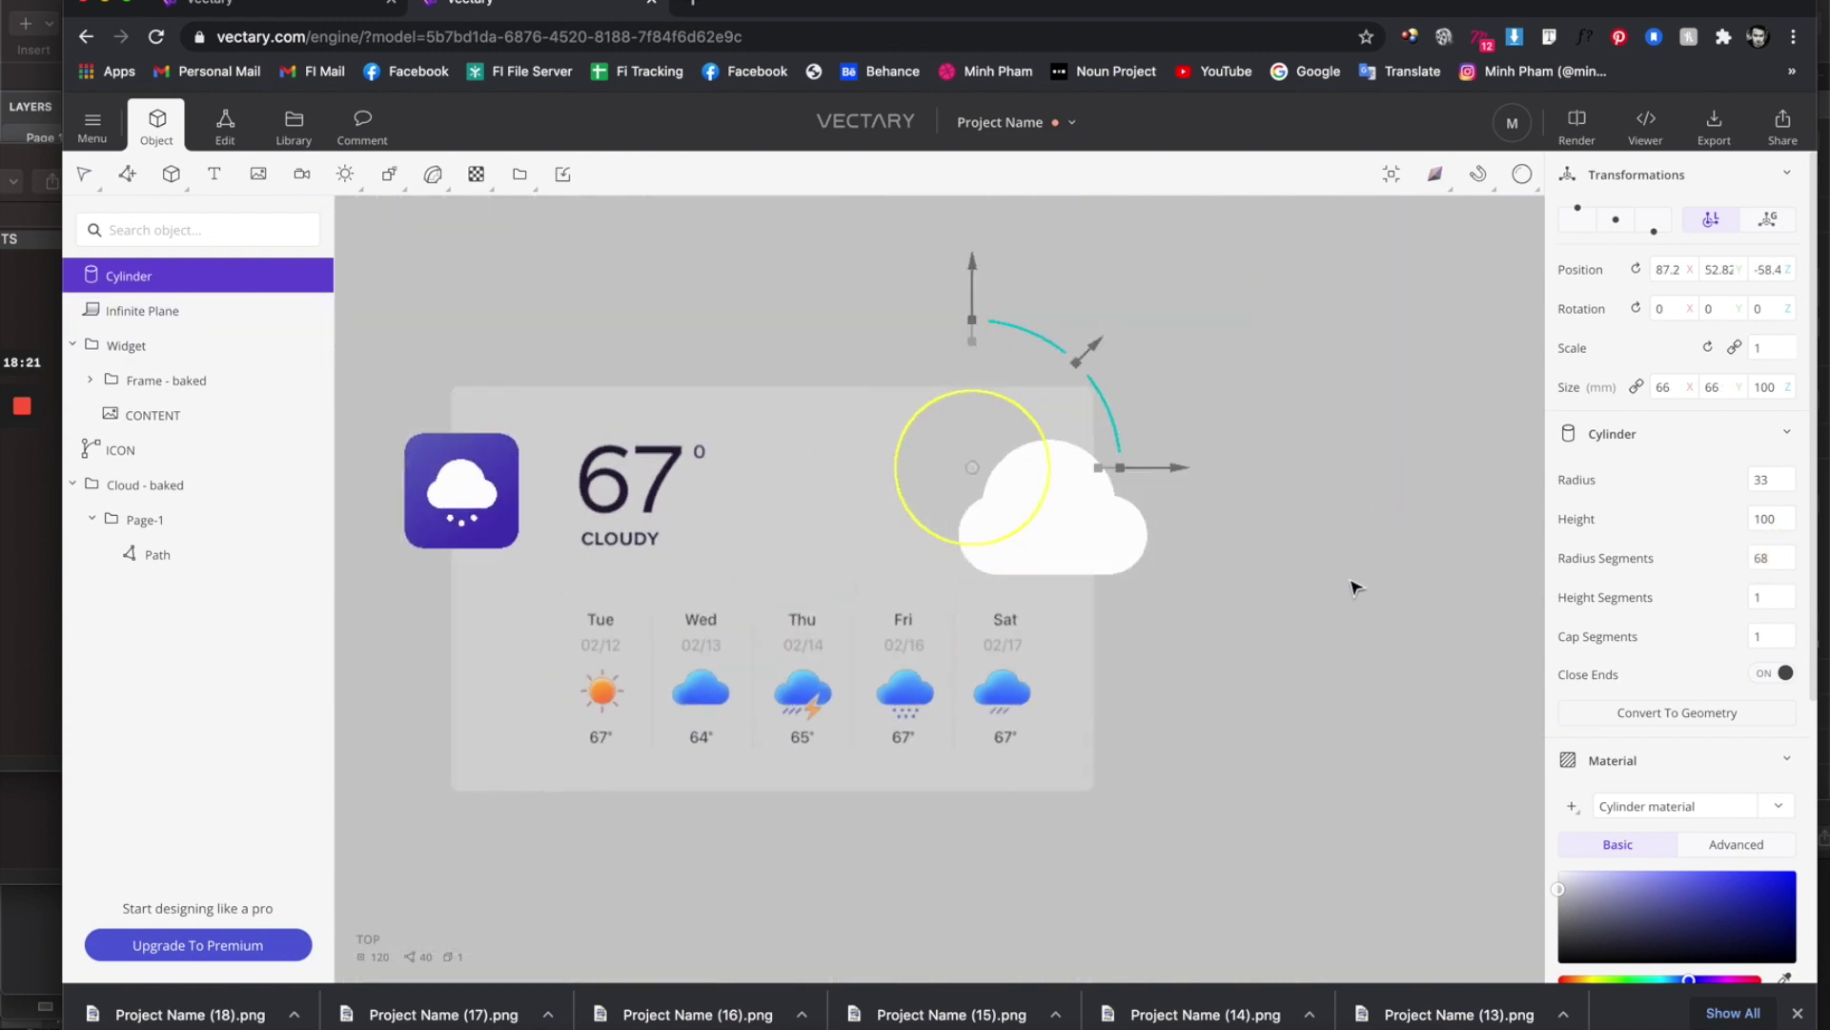
left_click_drag(1080, 348, 1075, 368)
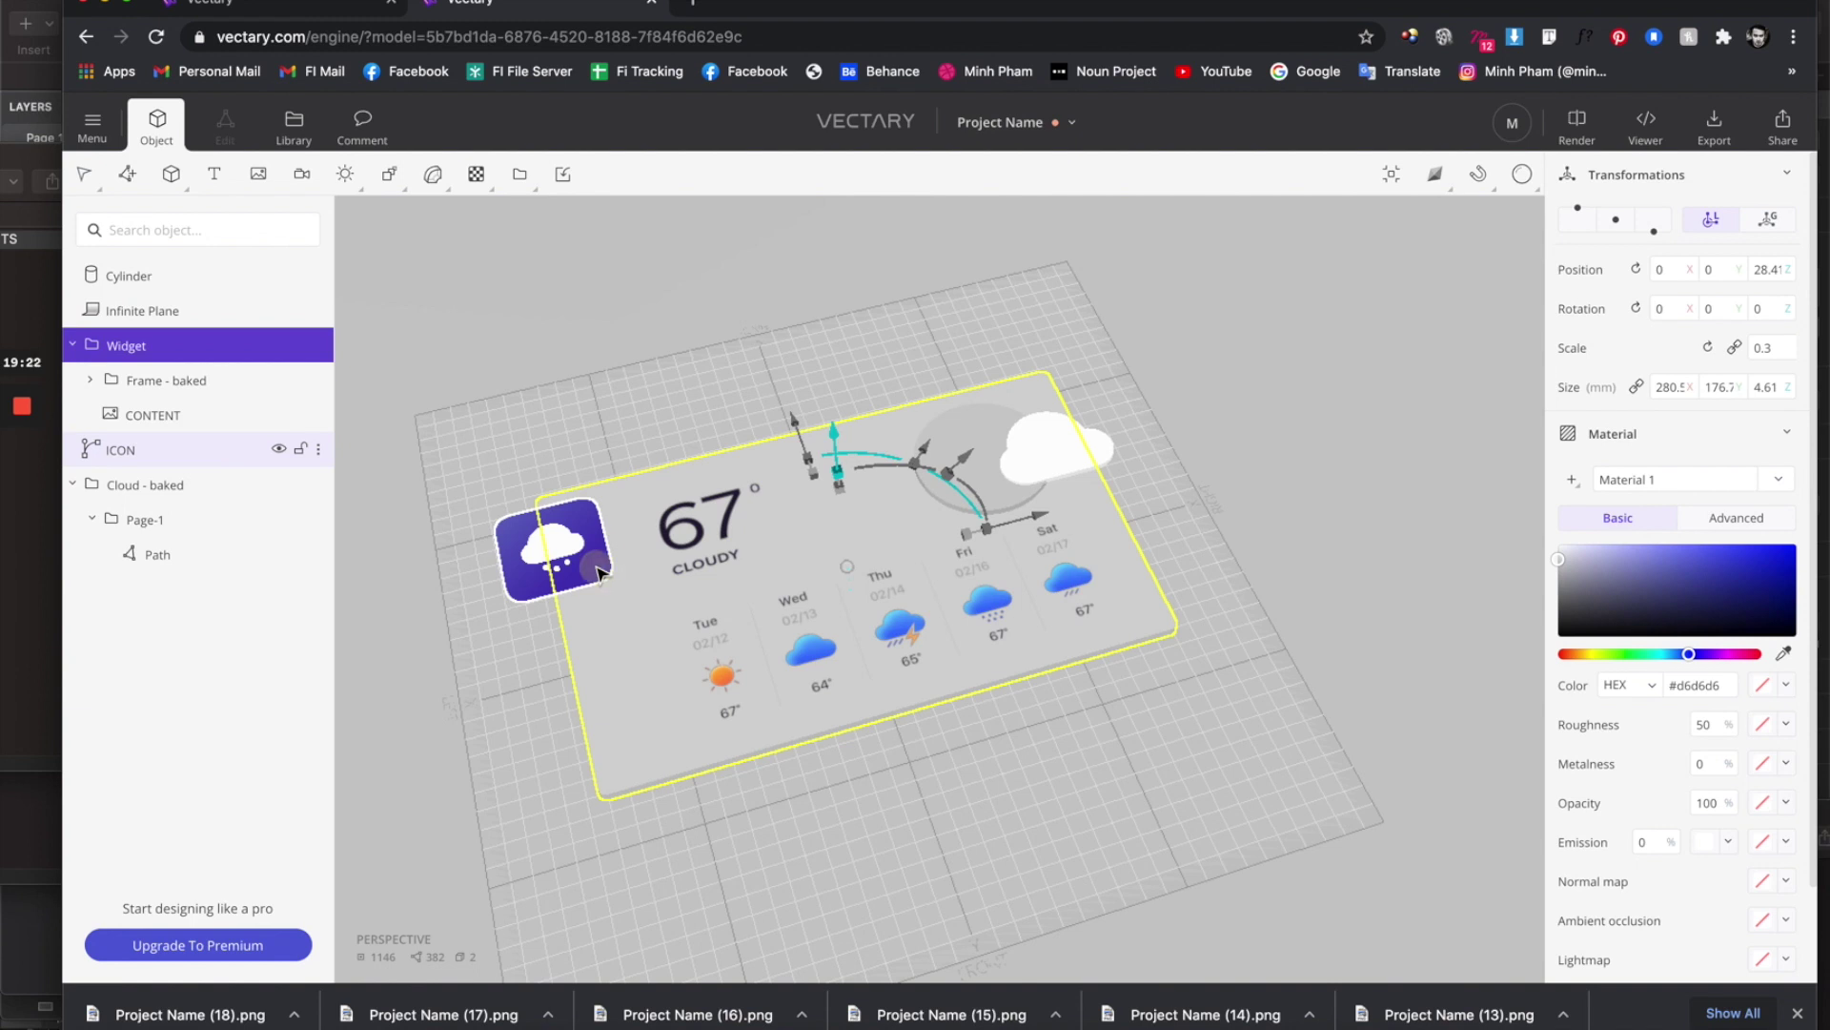
left_click(598, 571)
Colour the cylinder's material yellow-orange #ffbf29.
left_click(978, 533)
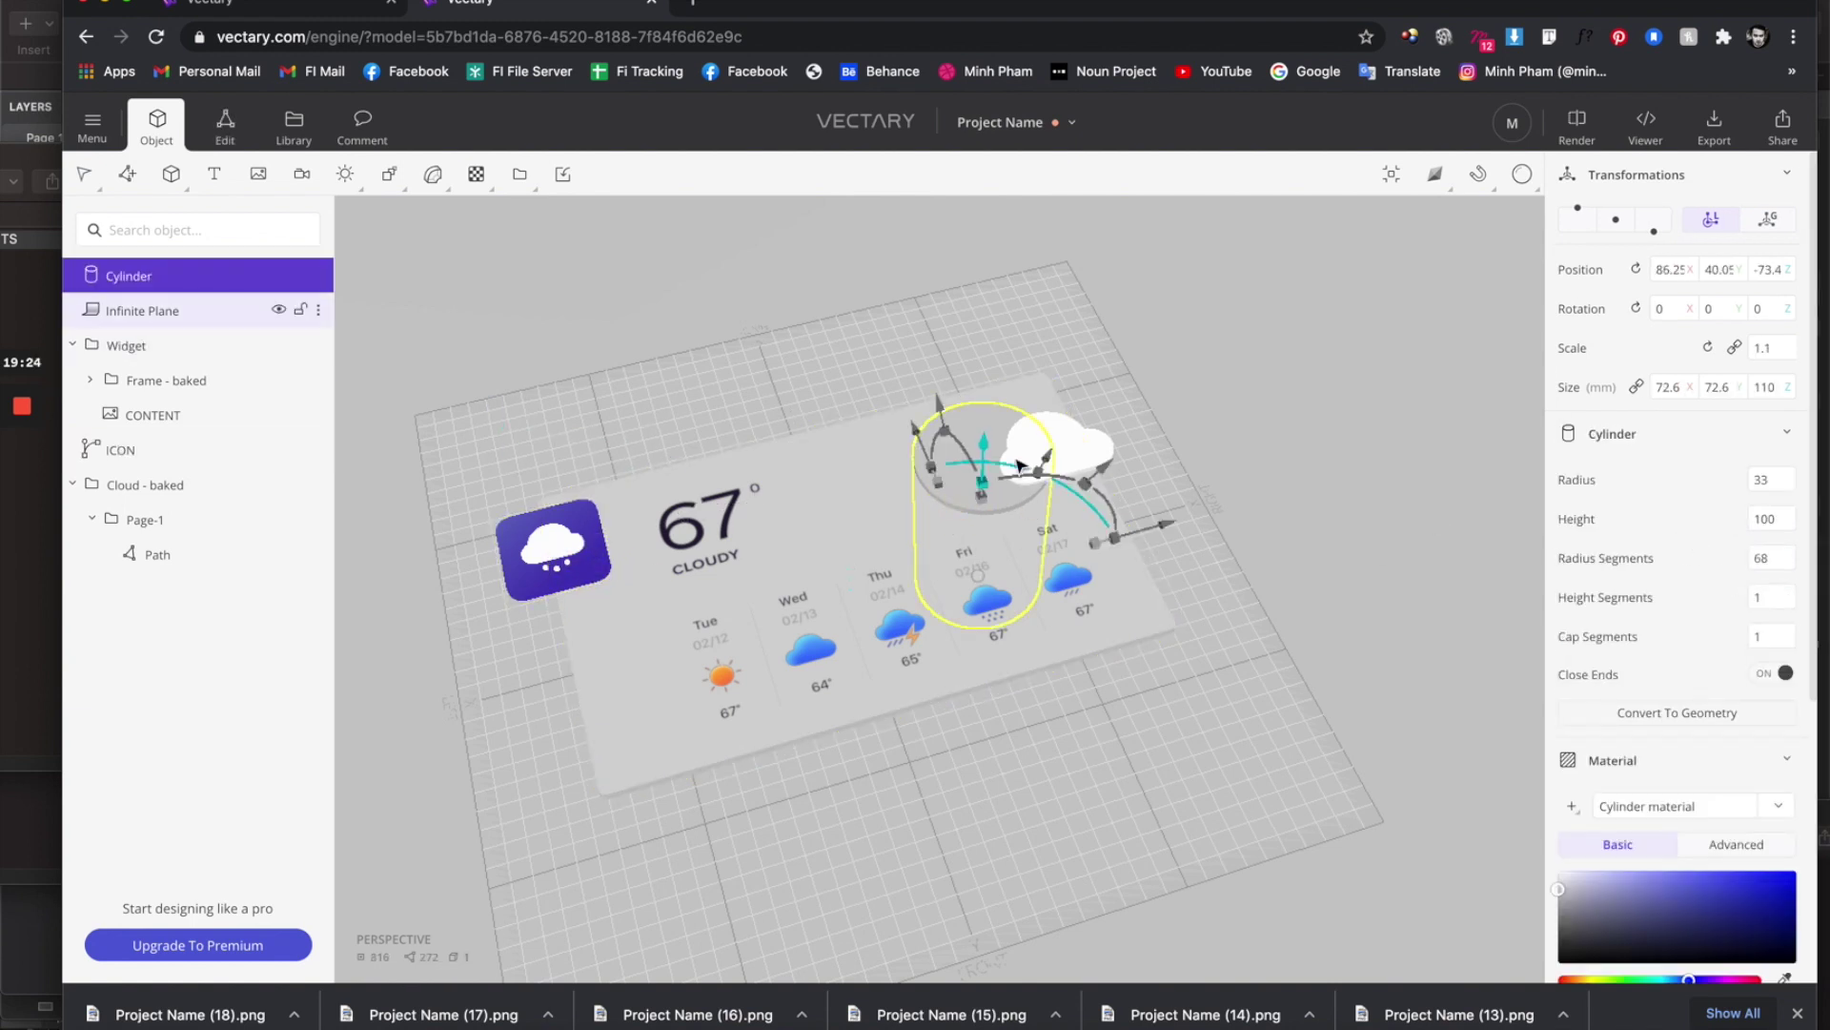
scroll(1623, 694, "down", 4)
scroll(1625, 691, "up", 3)
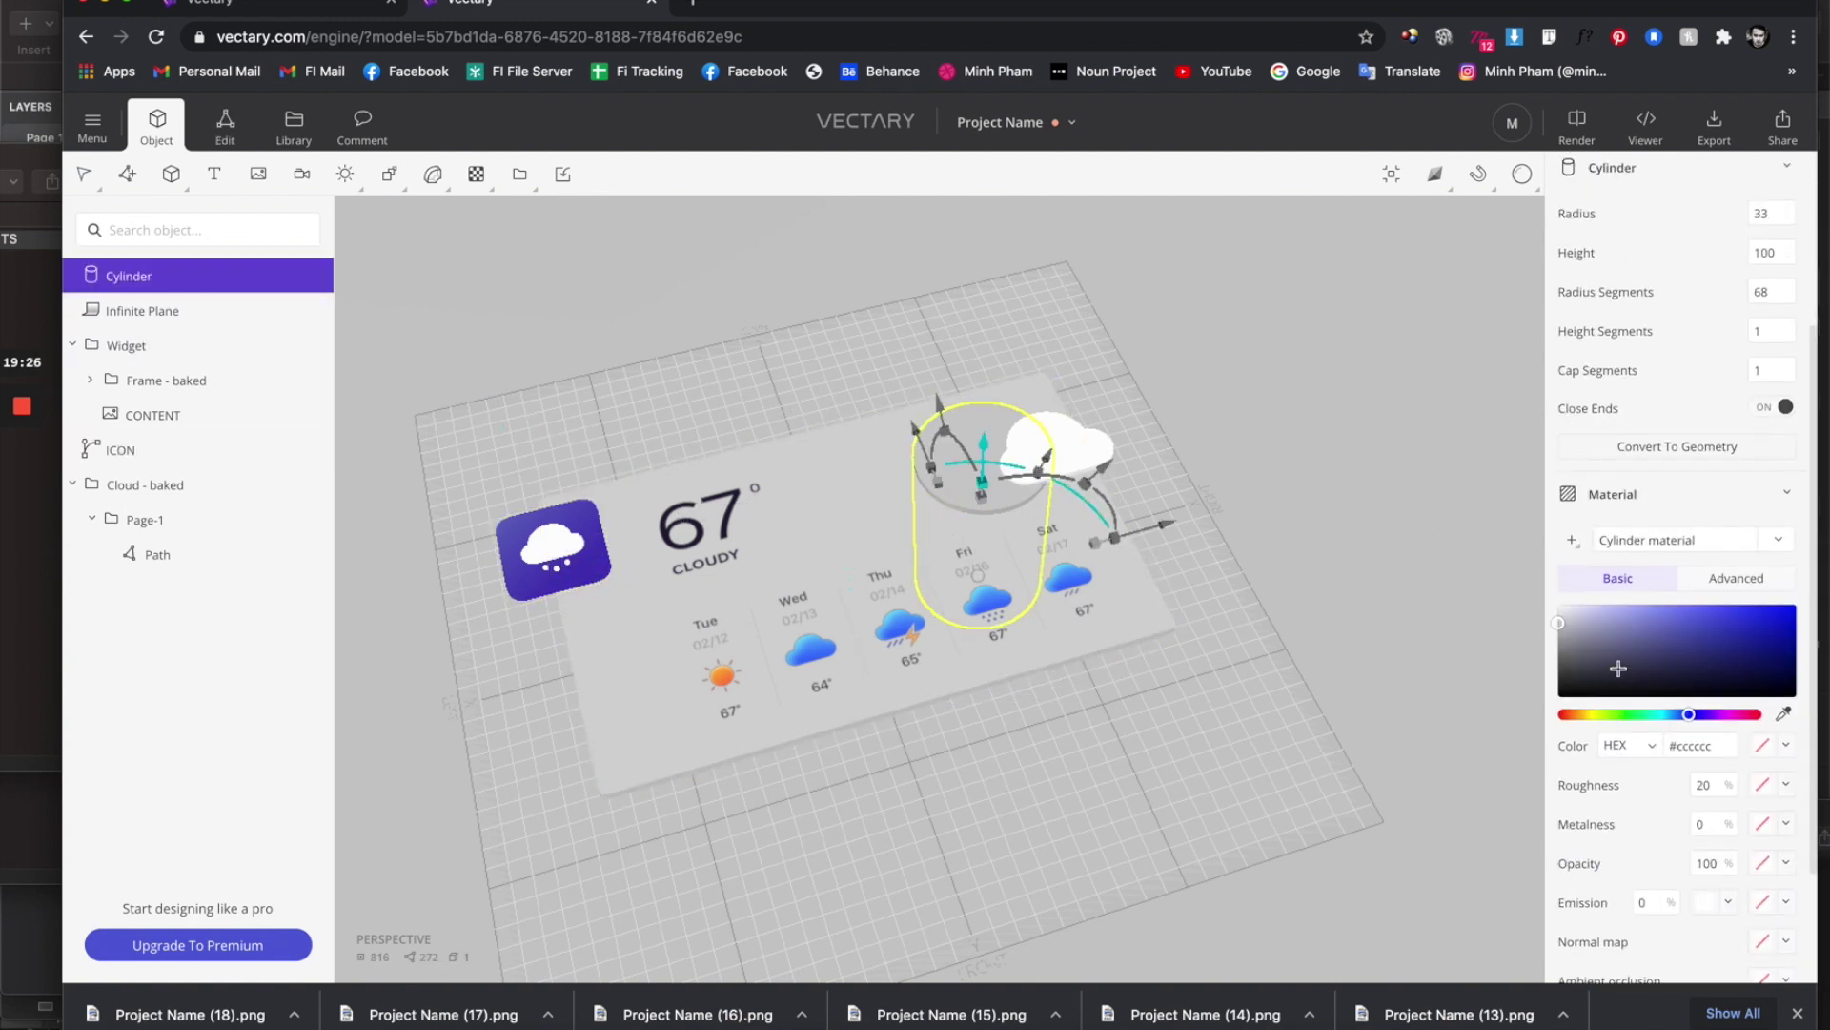
left_click(1584, 852)
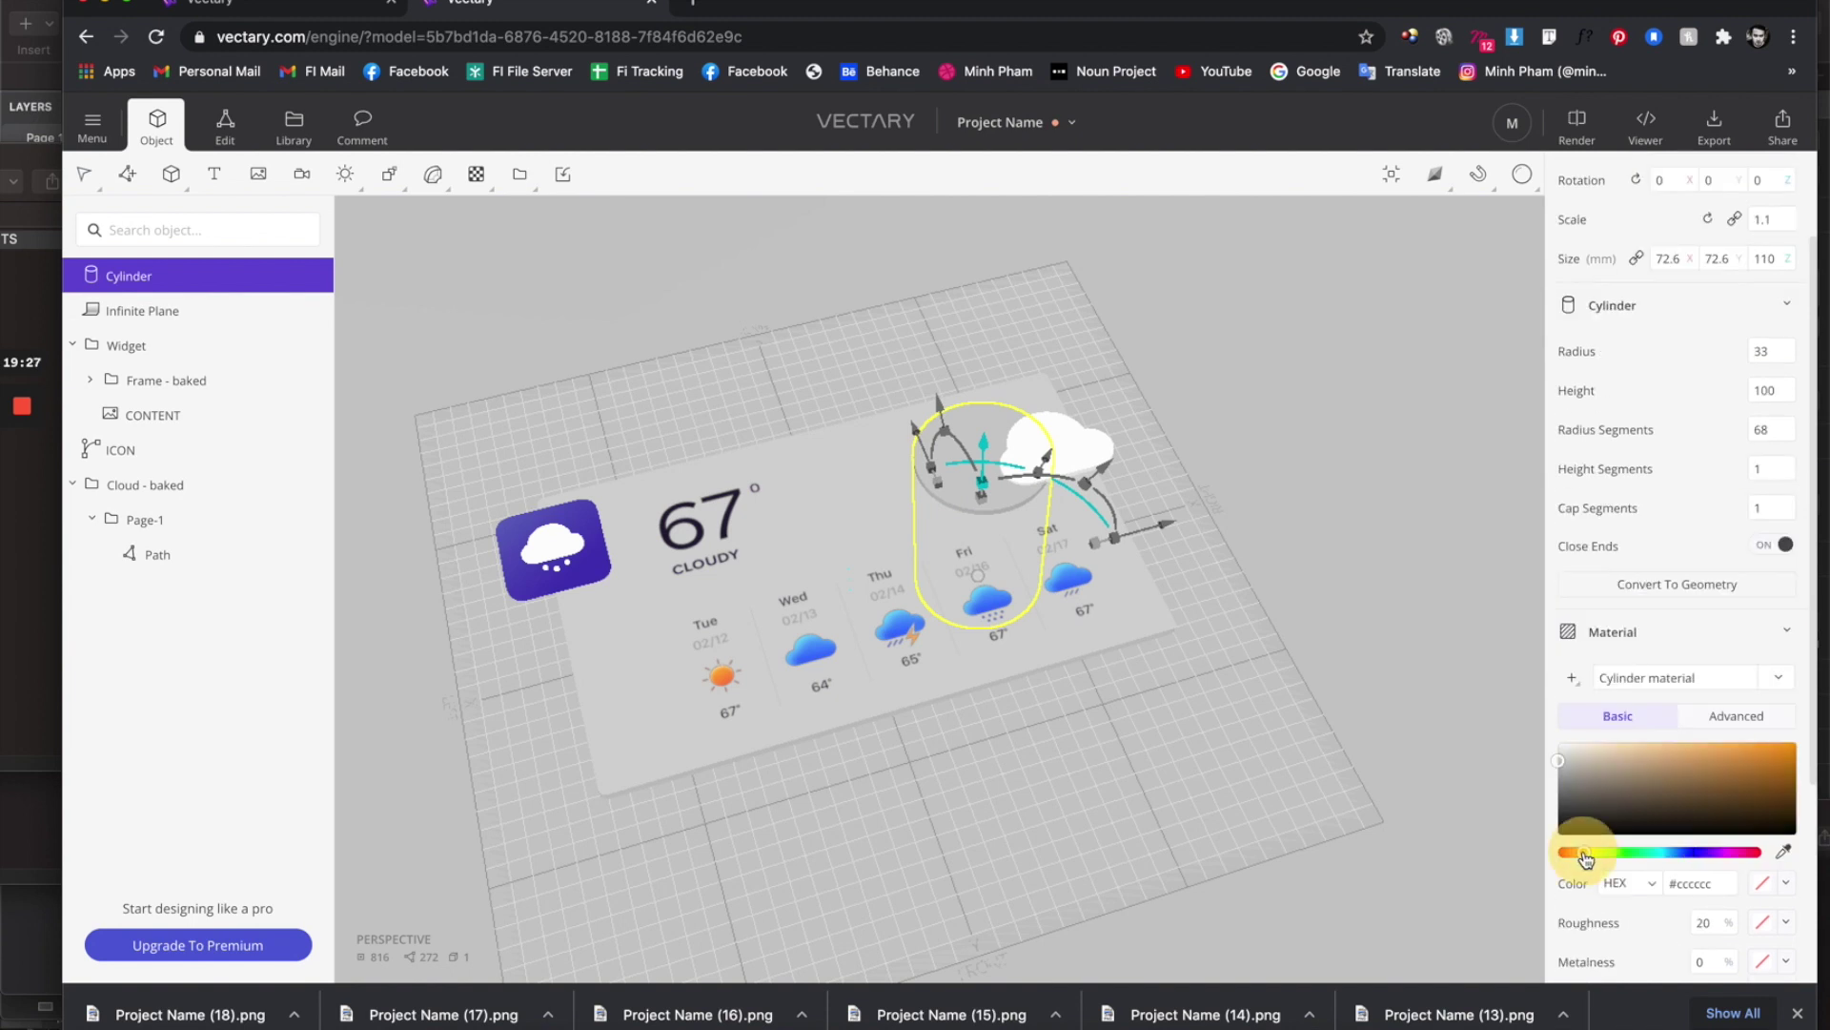
left_click(1706, 743)
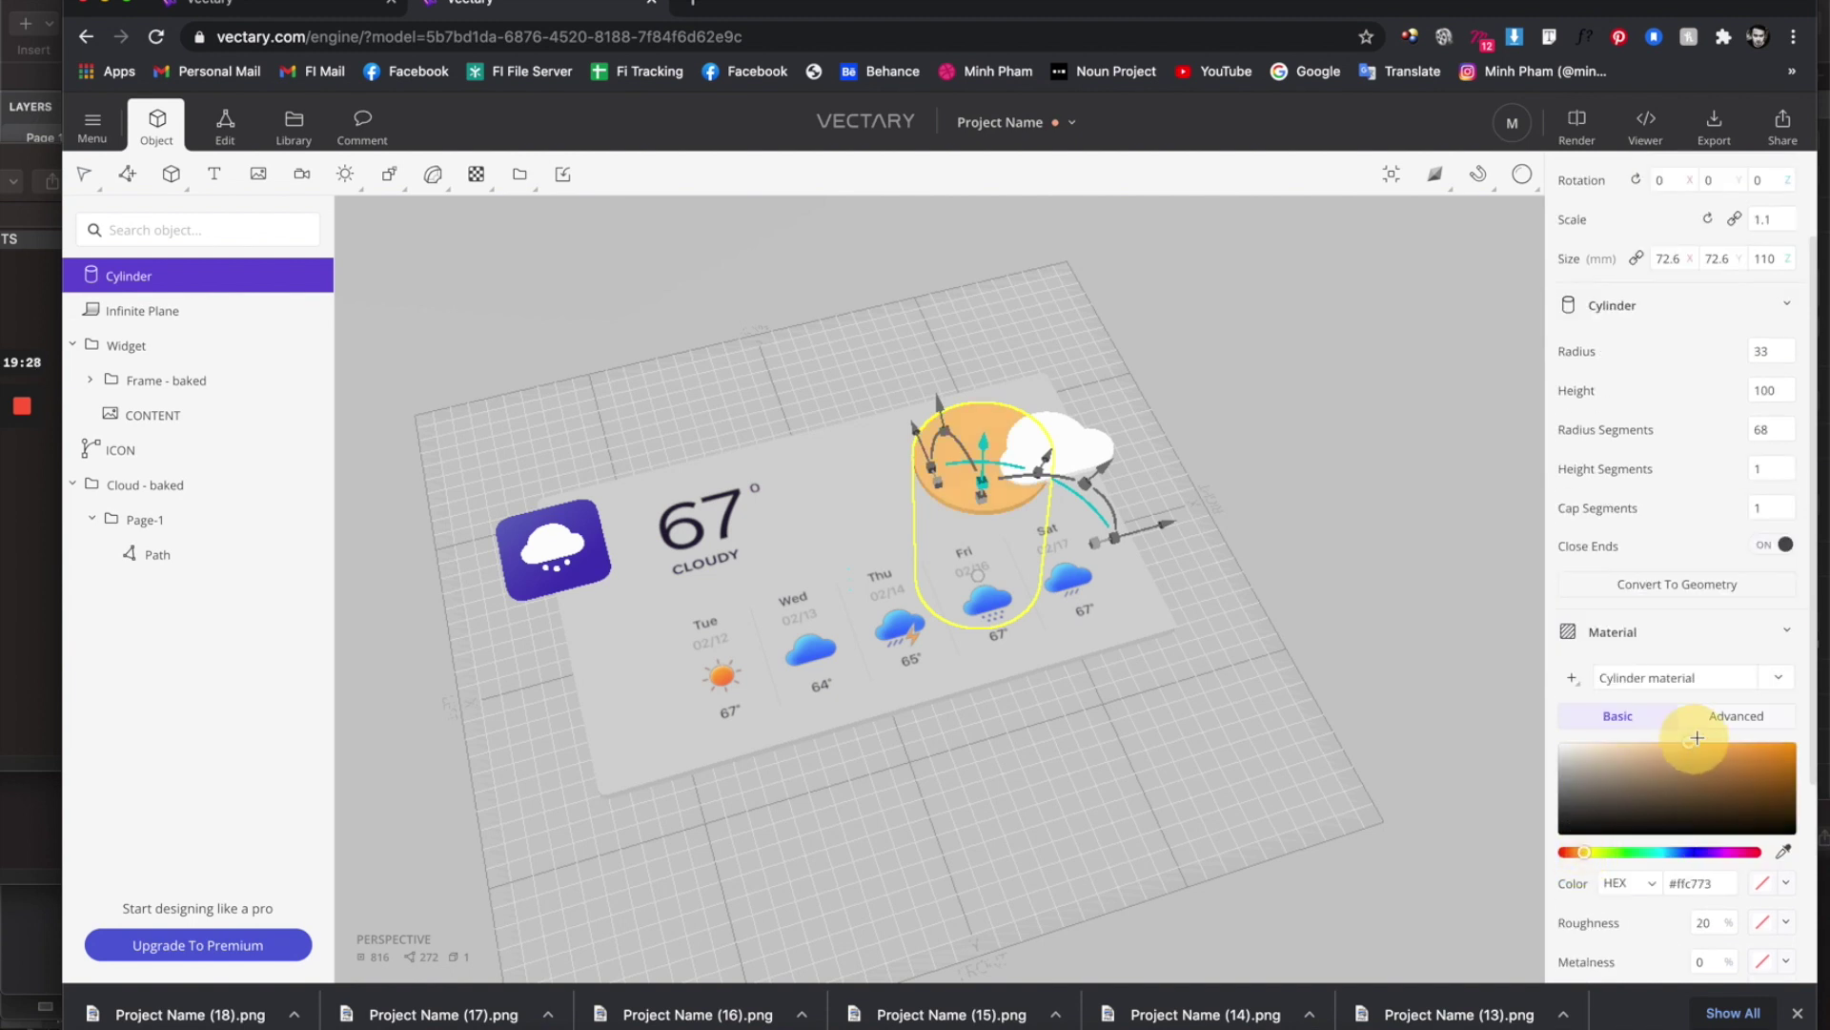
left_click(1586, 852)
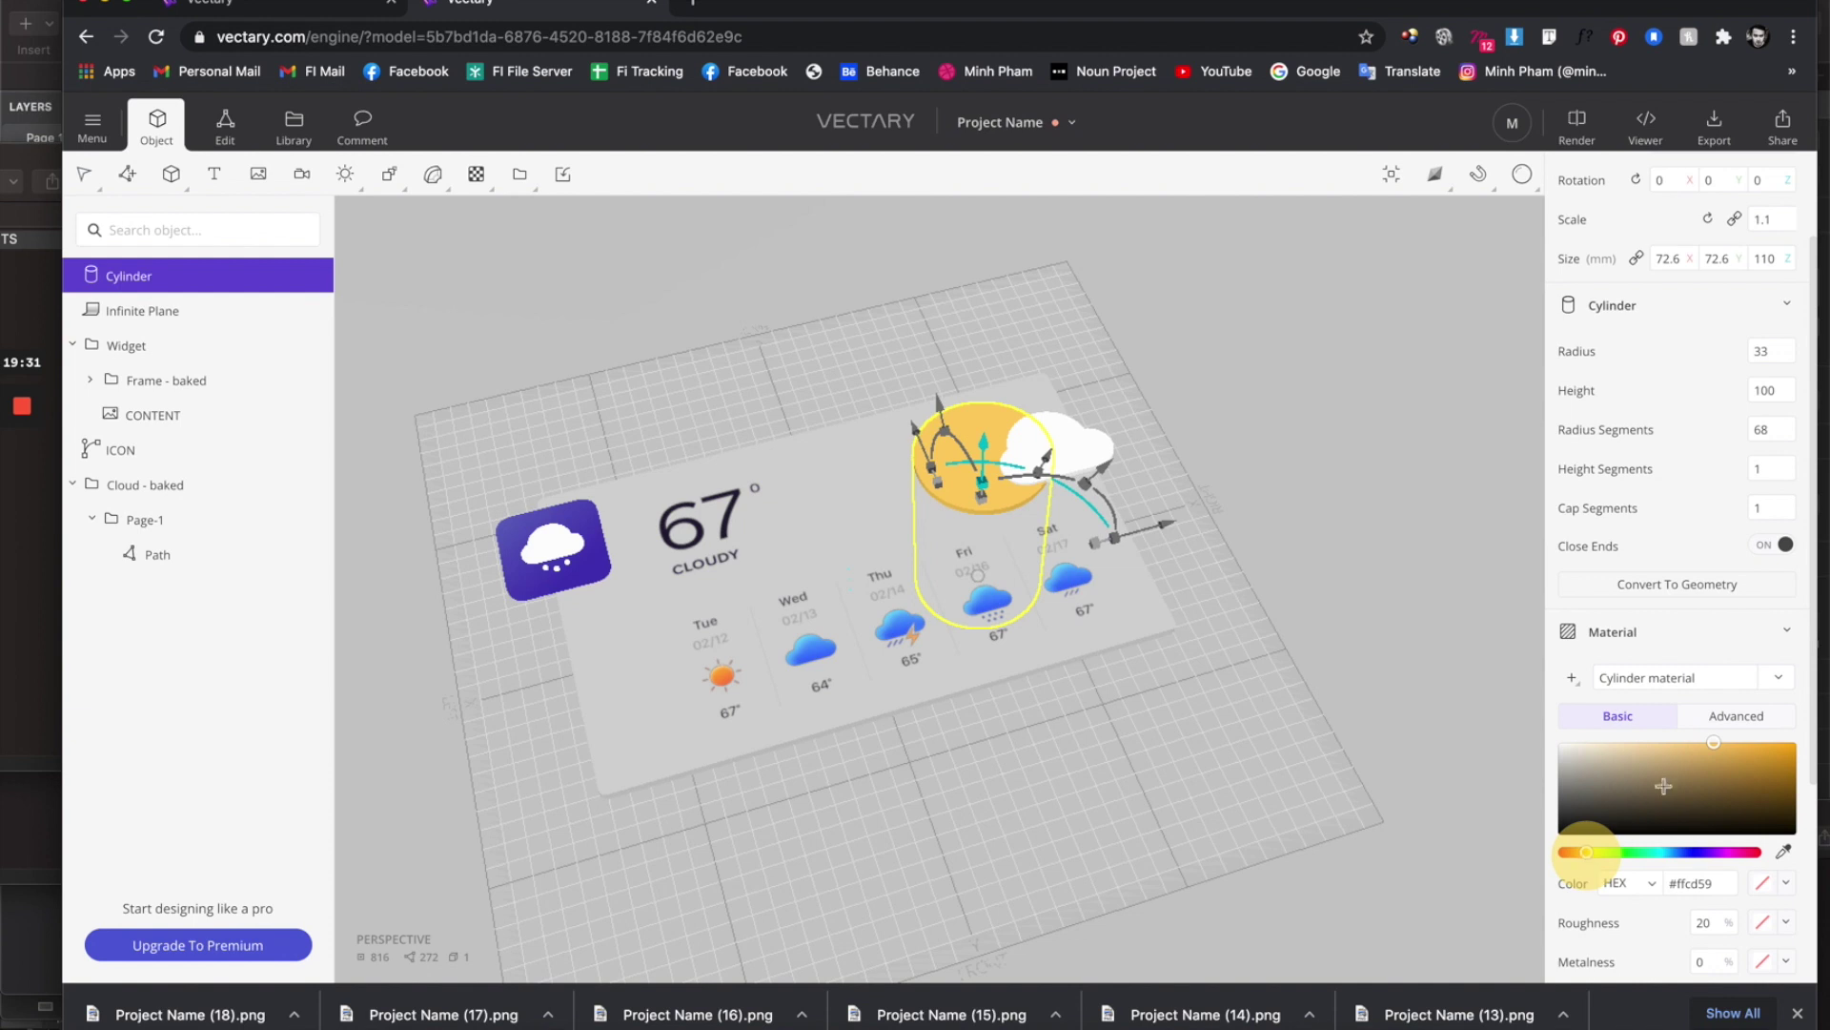
left_click(1759, 740)
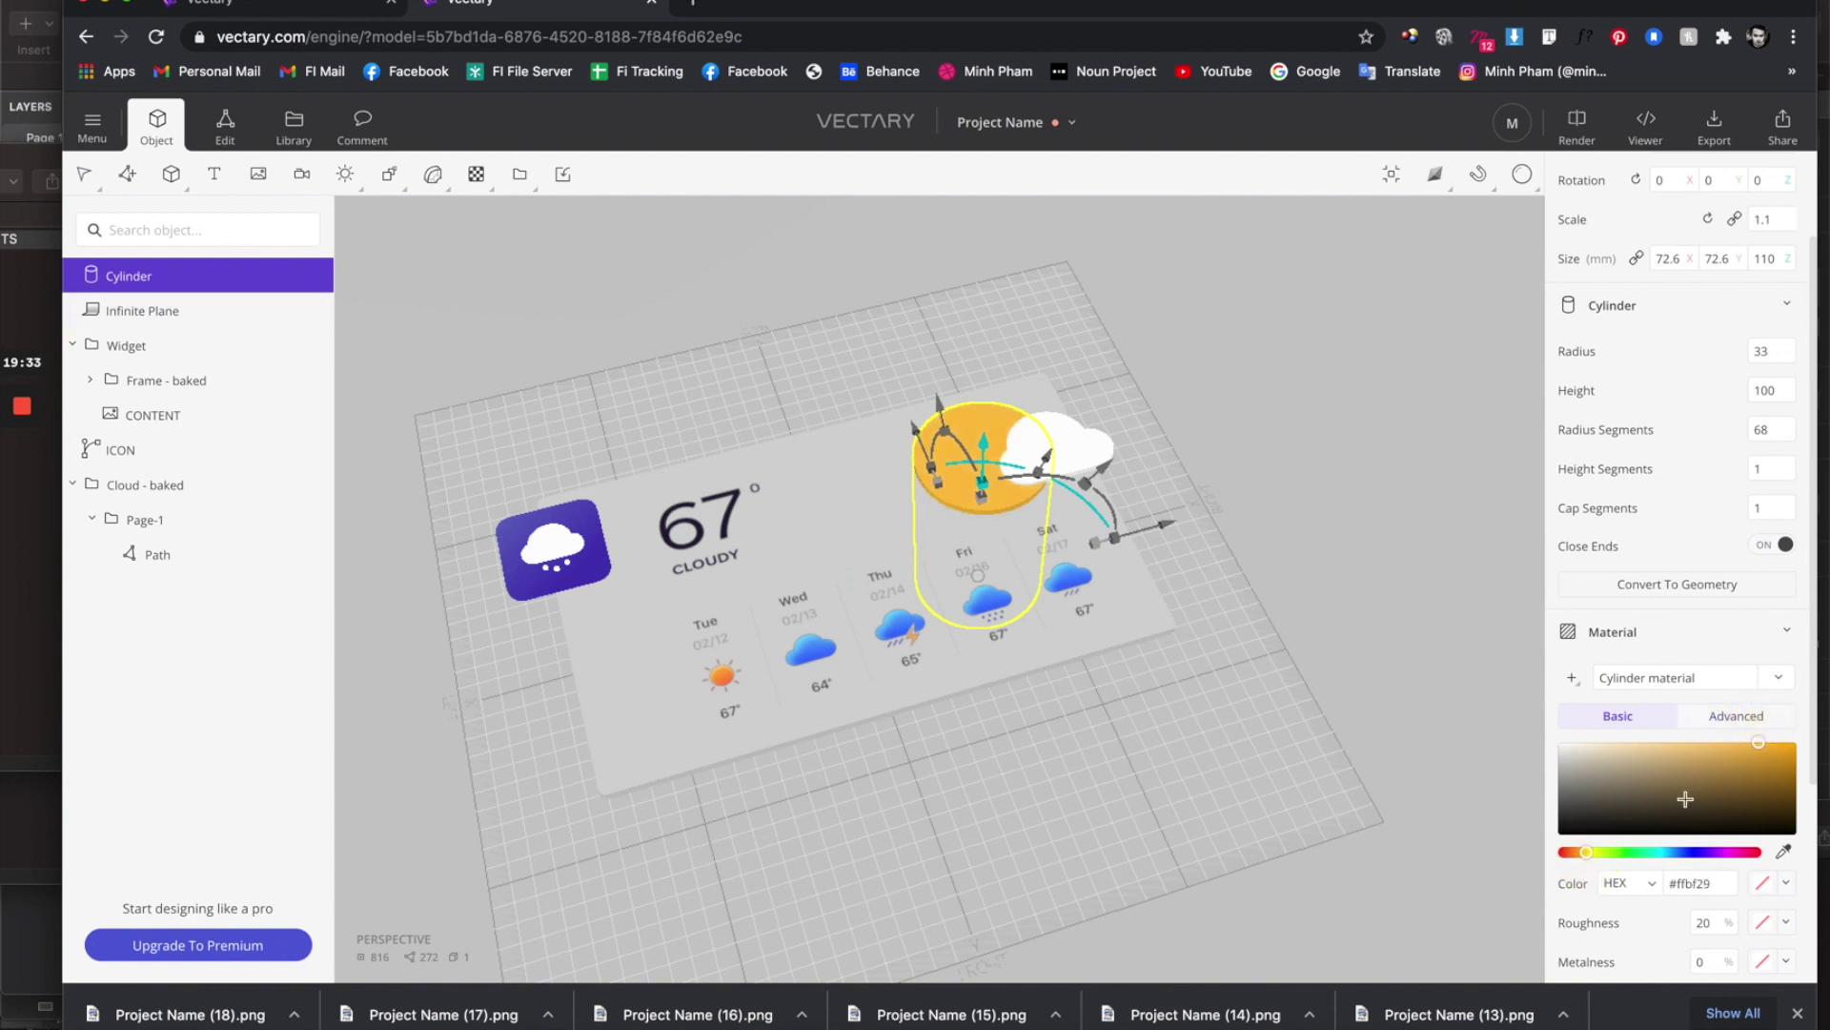
Set the cylinder's emission to 20 for a soft glow.
scroll(1630, 611, "down", 3)
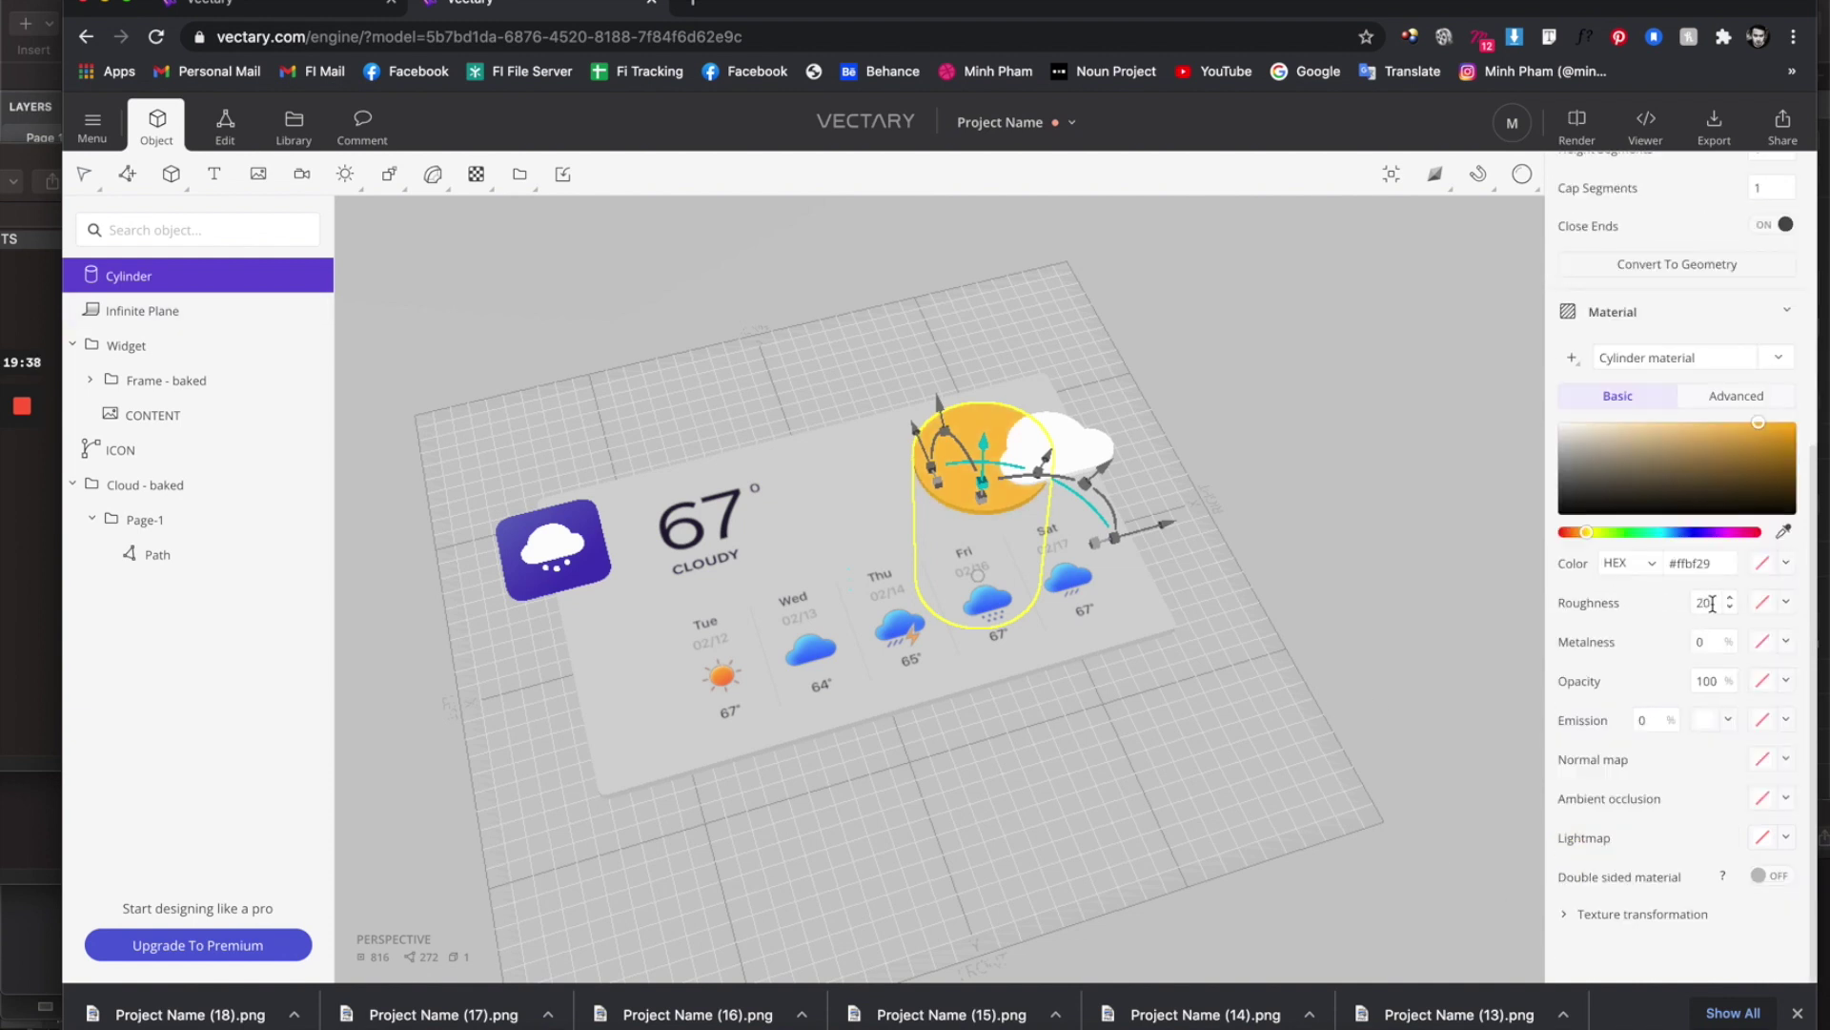
left_click(1650, 721)
key("Return")
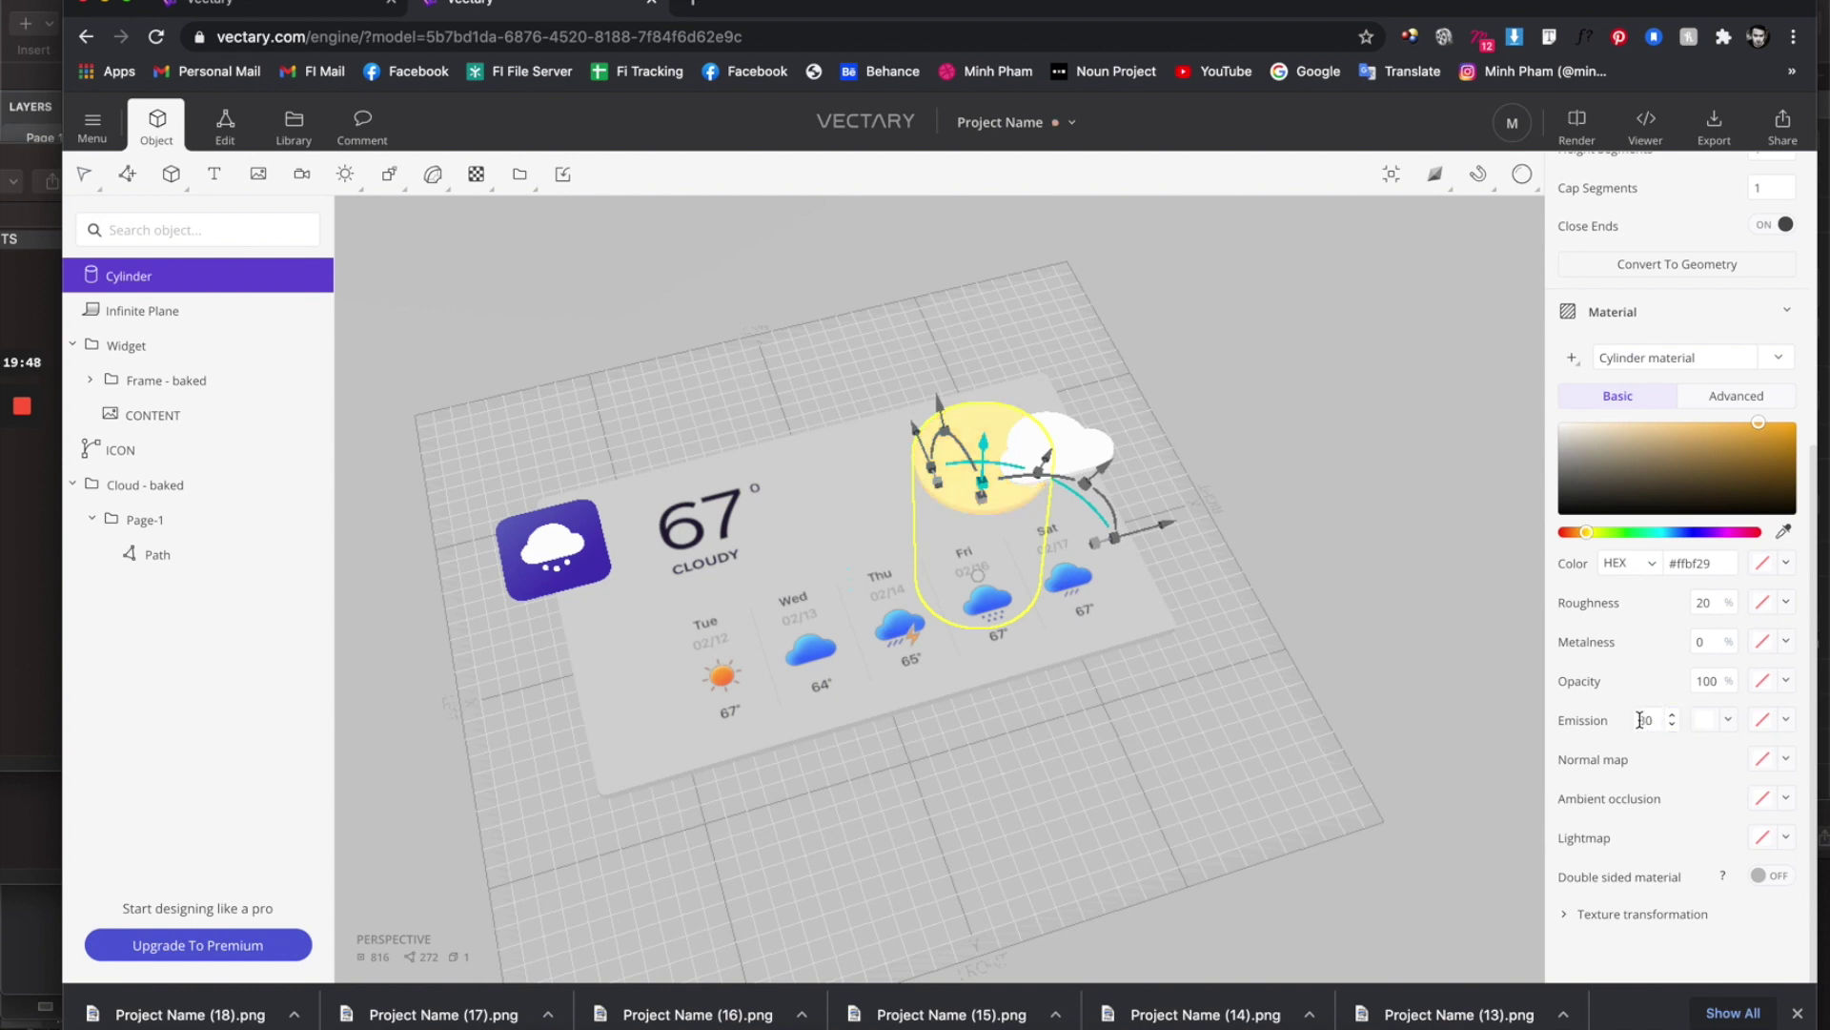
left_click(1642, 720)
type("20")
key("Return")
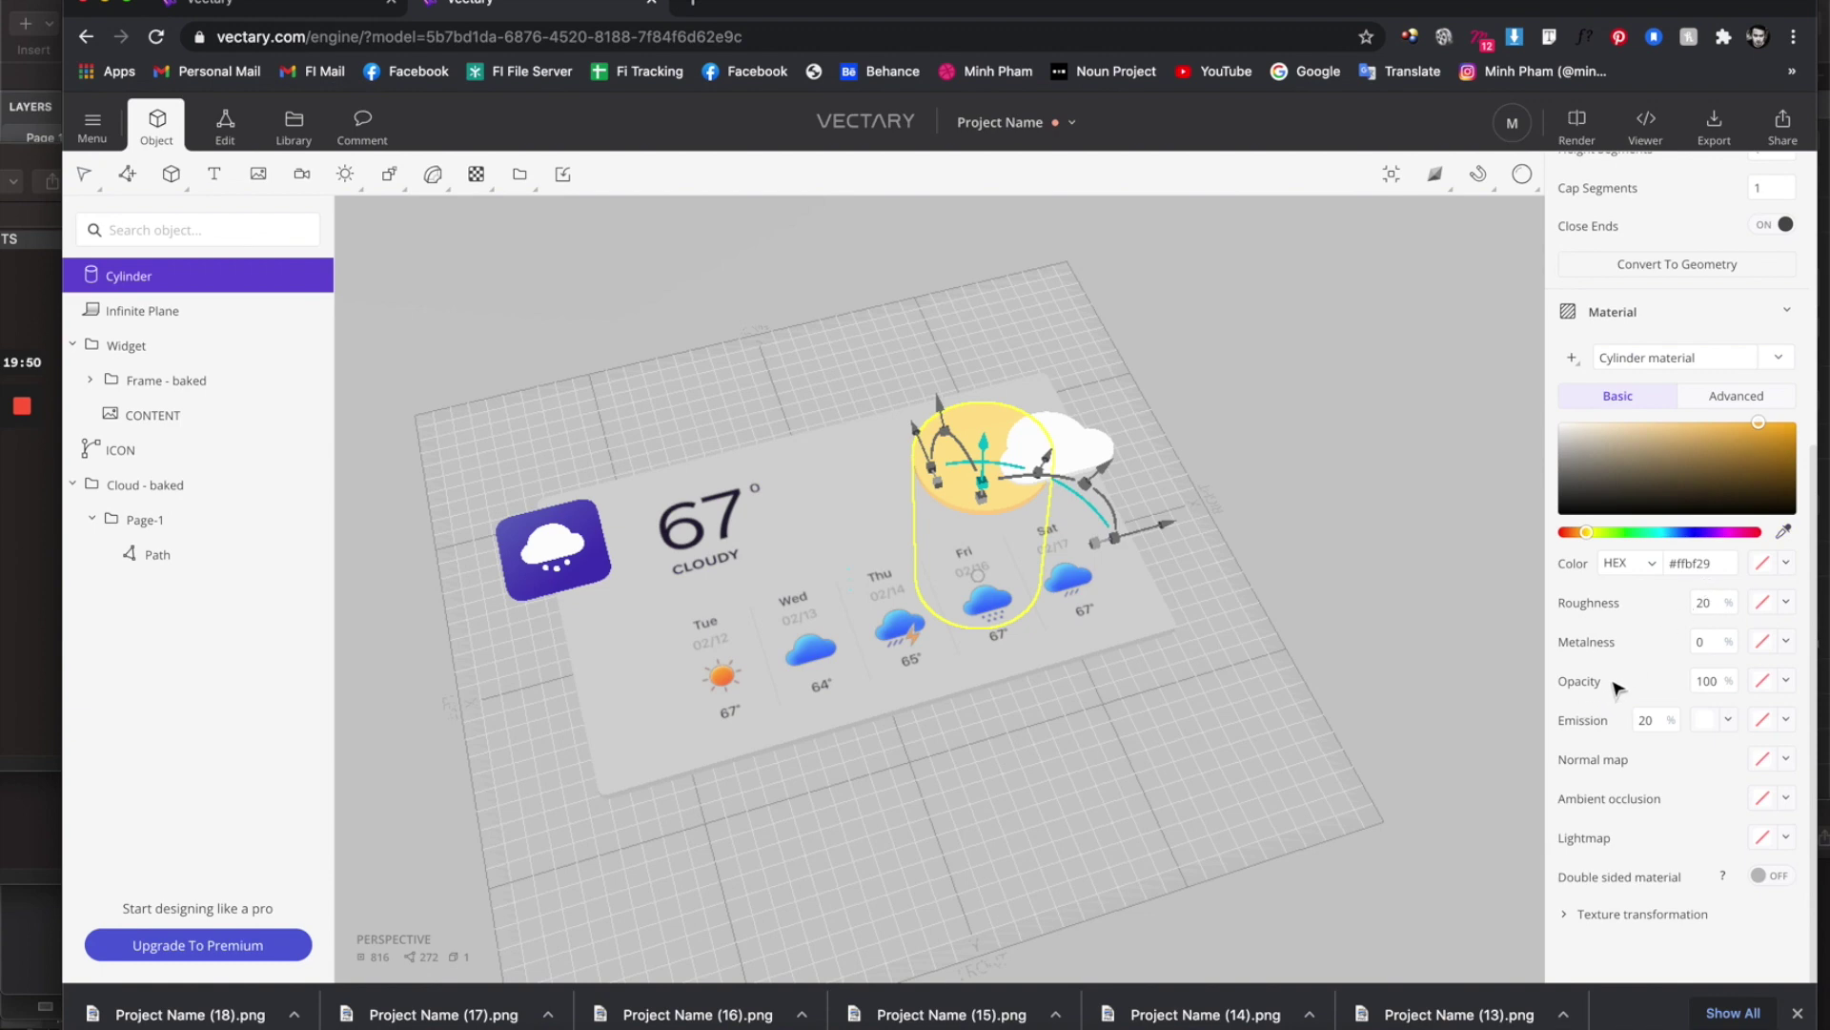
Make the Infinite Plane dark blue-gray #4c4d59 and raise it to about 23.87 on Z.
left_click(368, 334)
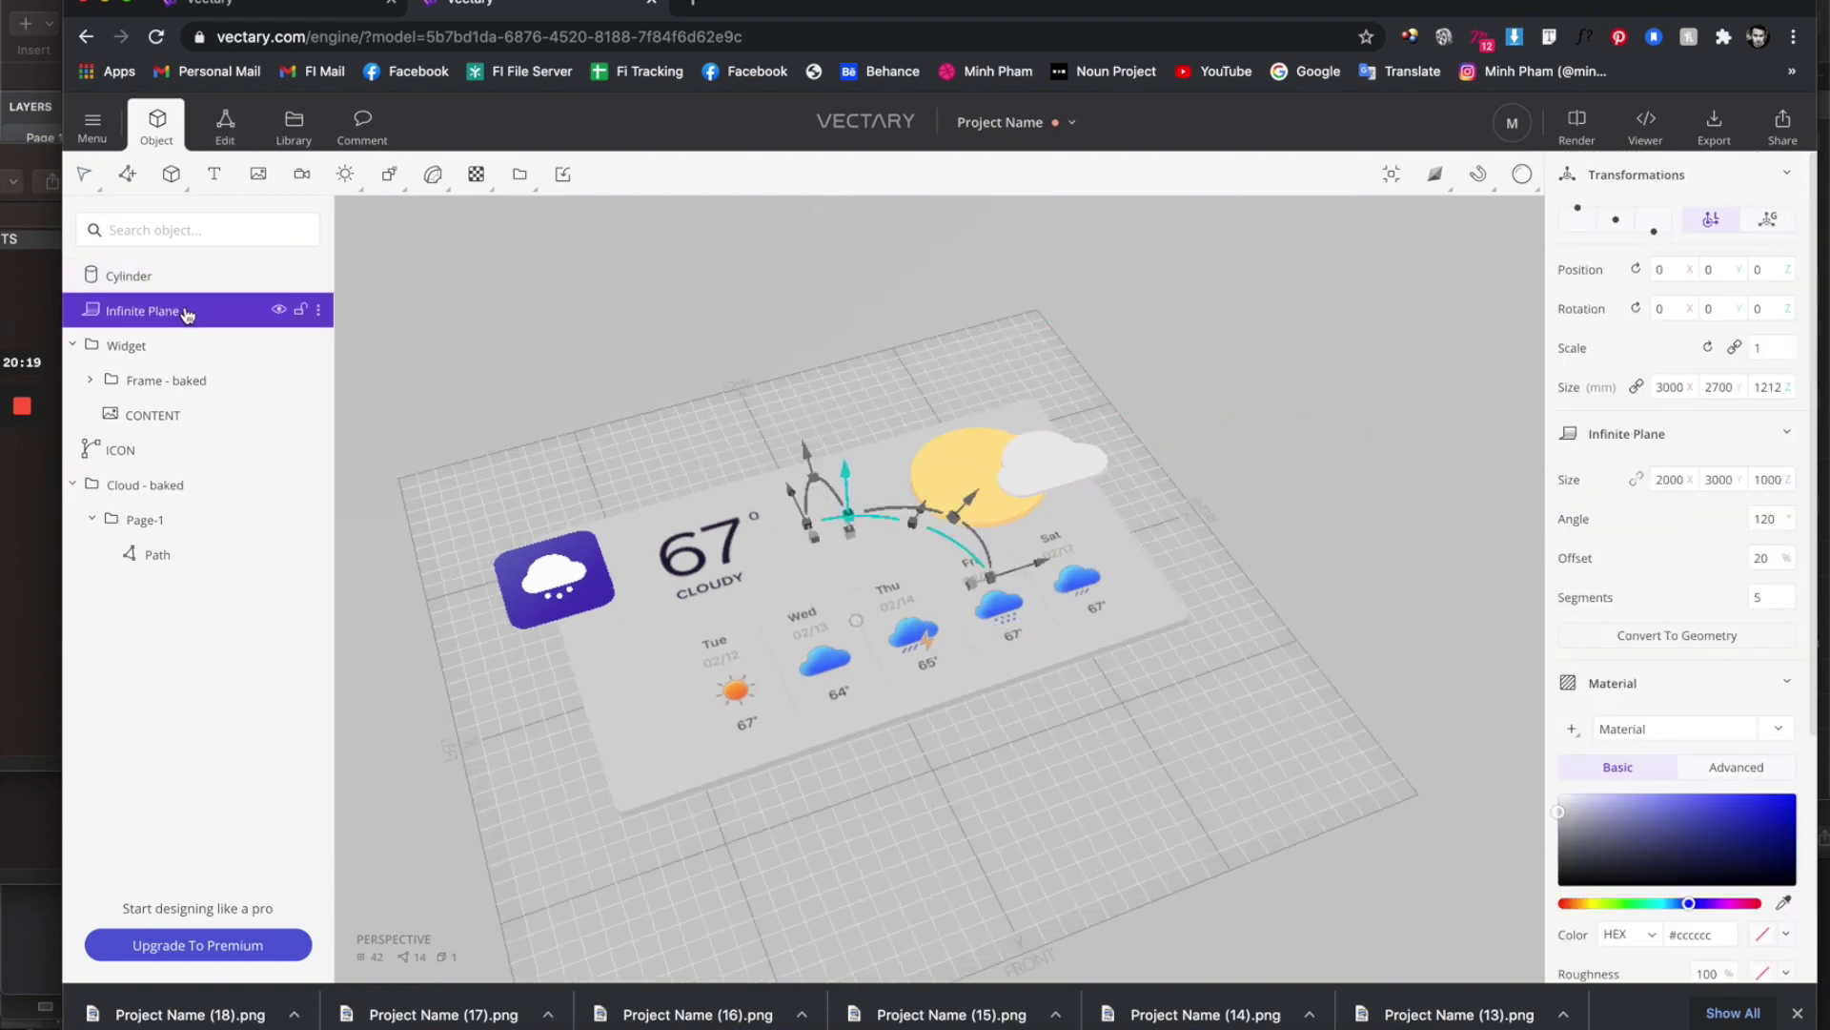
left_click_drag(1558, 812, 1594, 855)
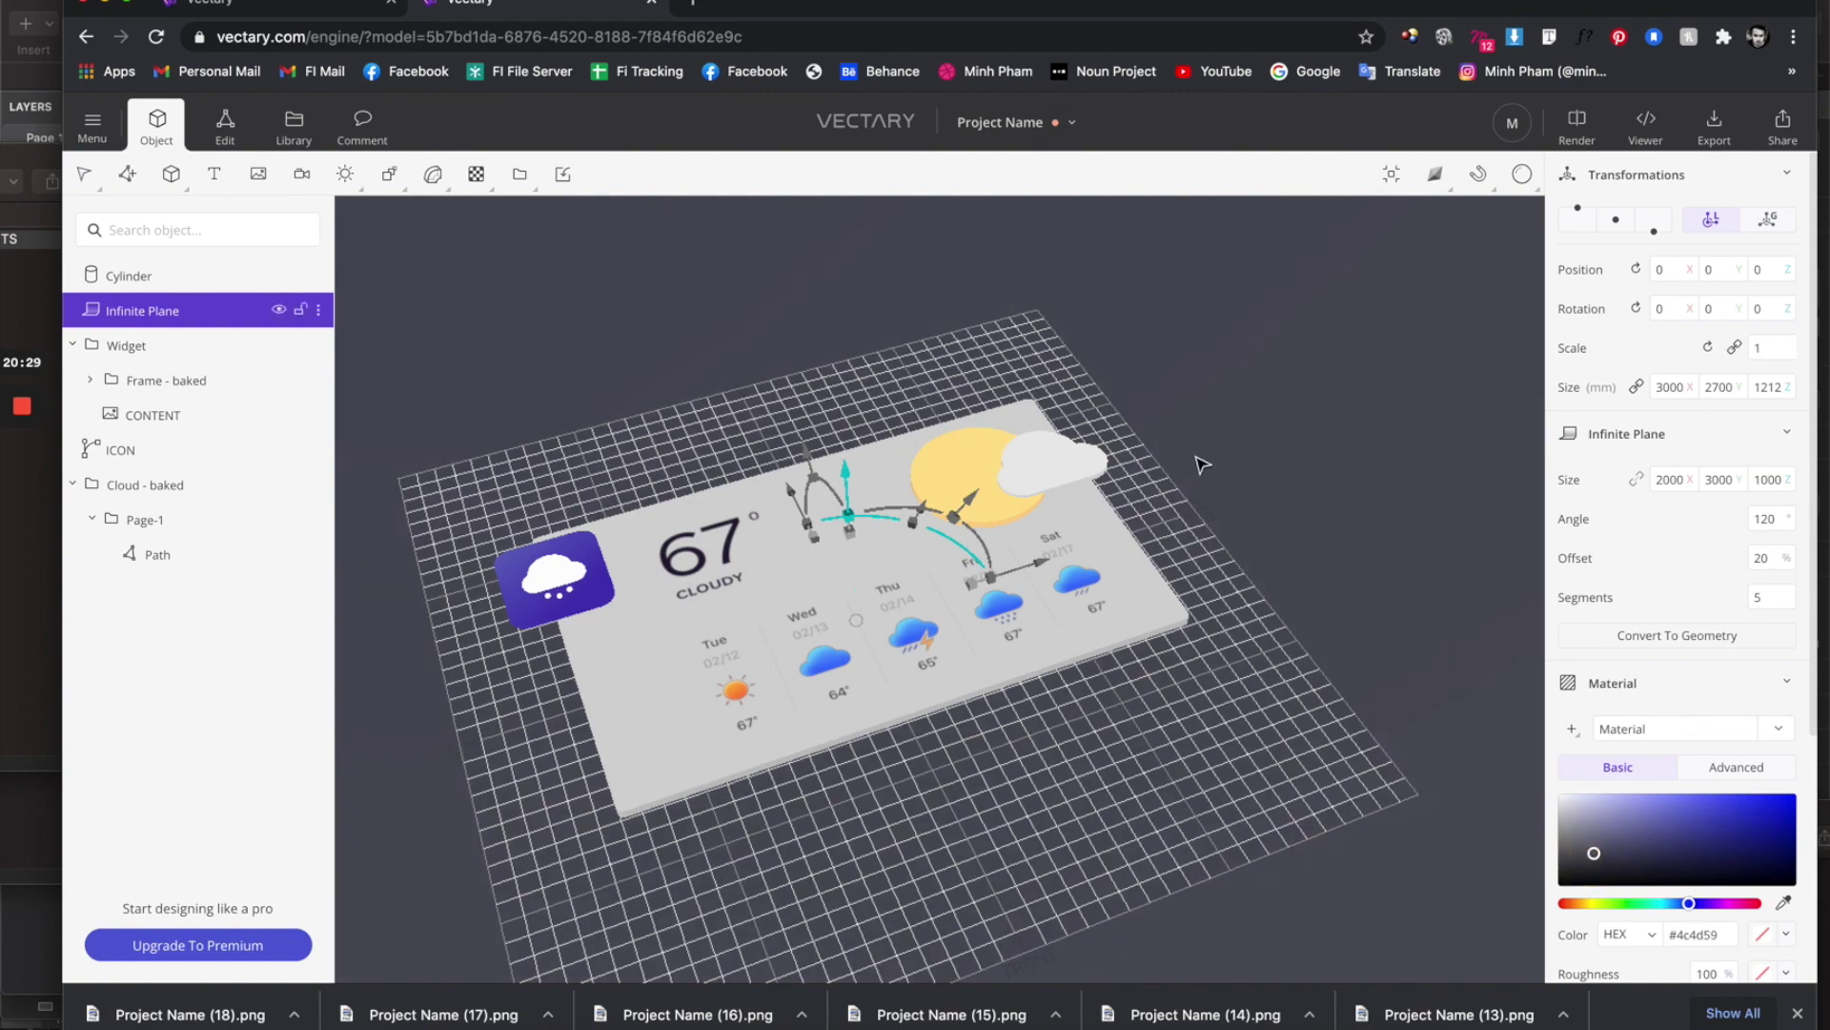
left_click_drag(1265, 449, 1259, 322)
left_click_drag(854, 410, 871, 359)
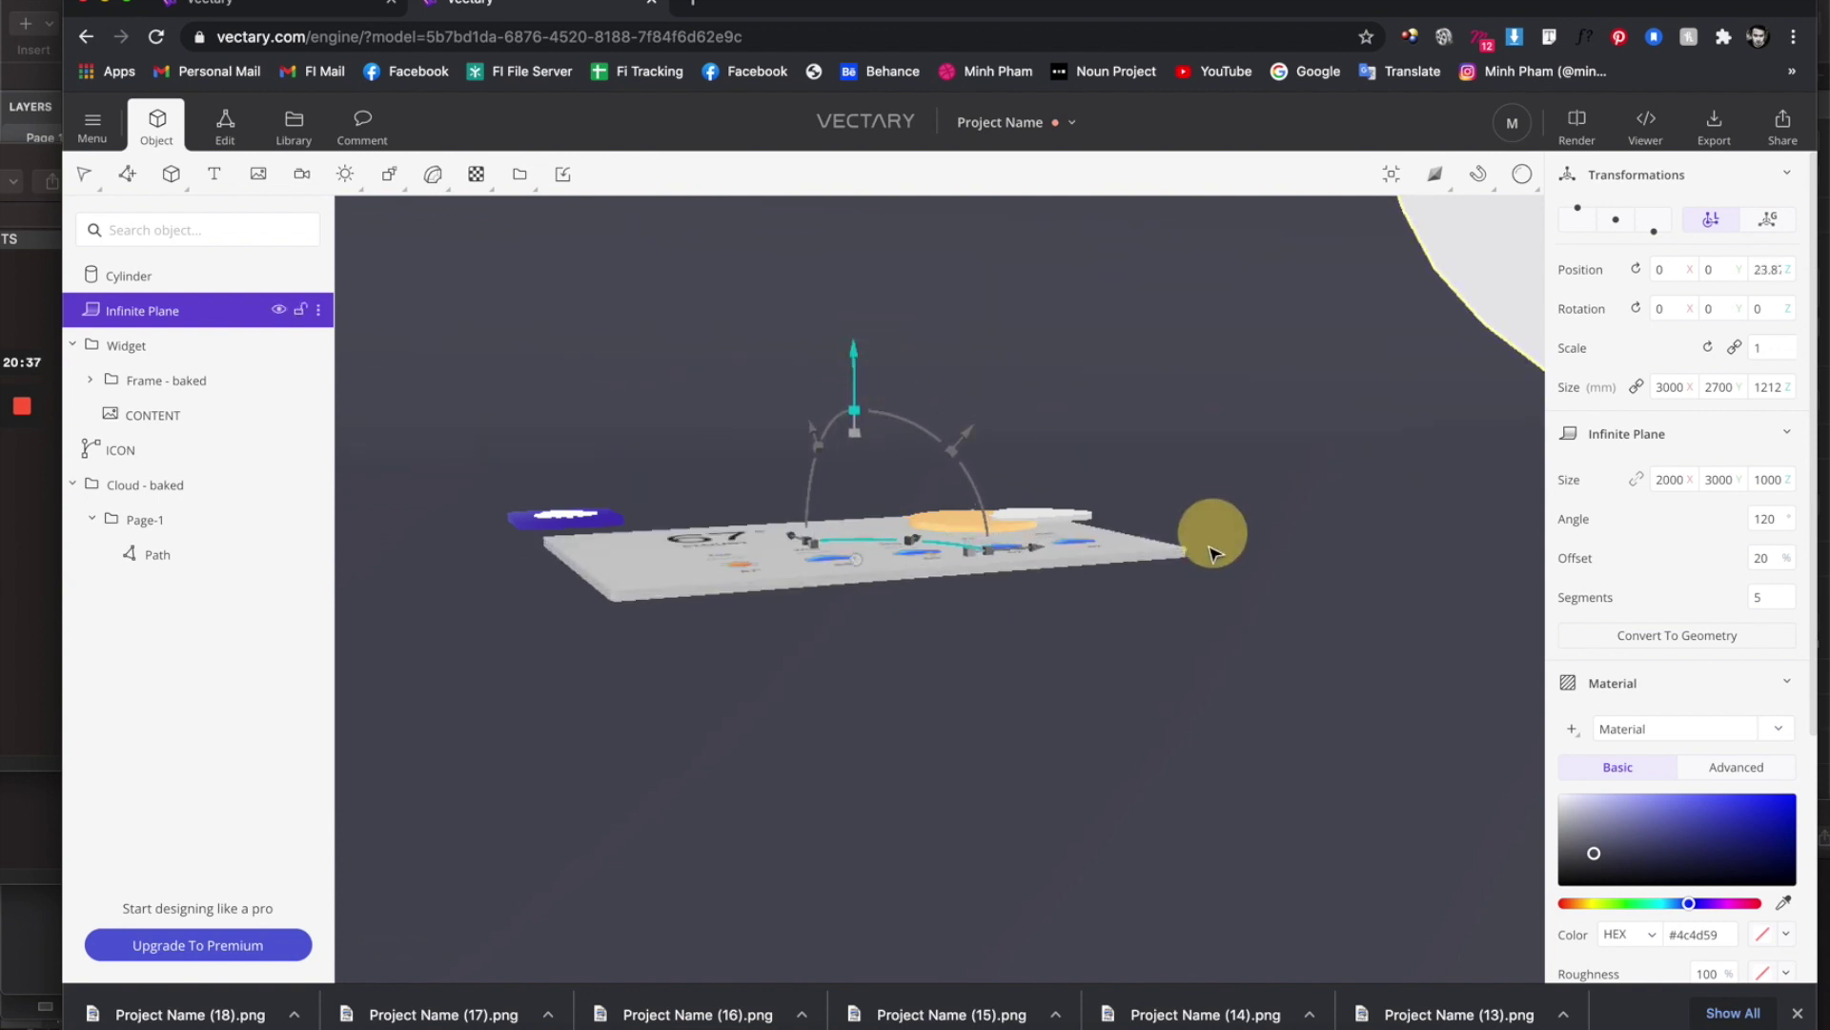
left_click_drag(1214, 535, 1174, 673)
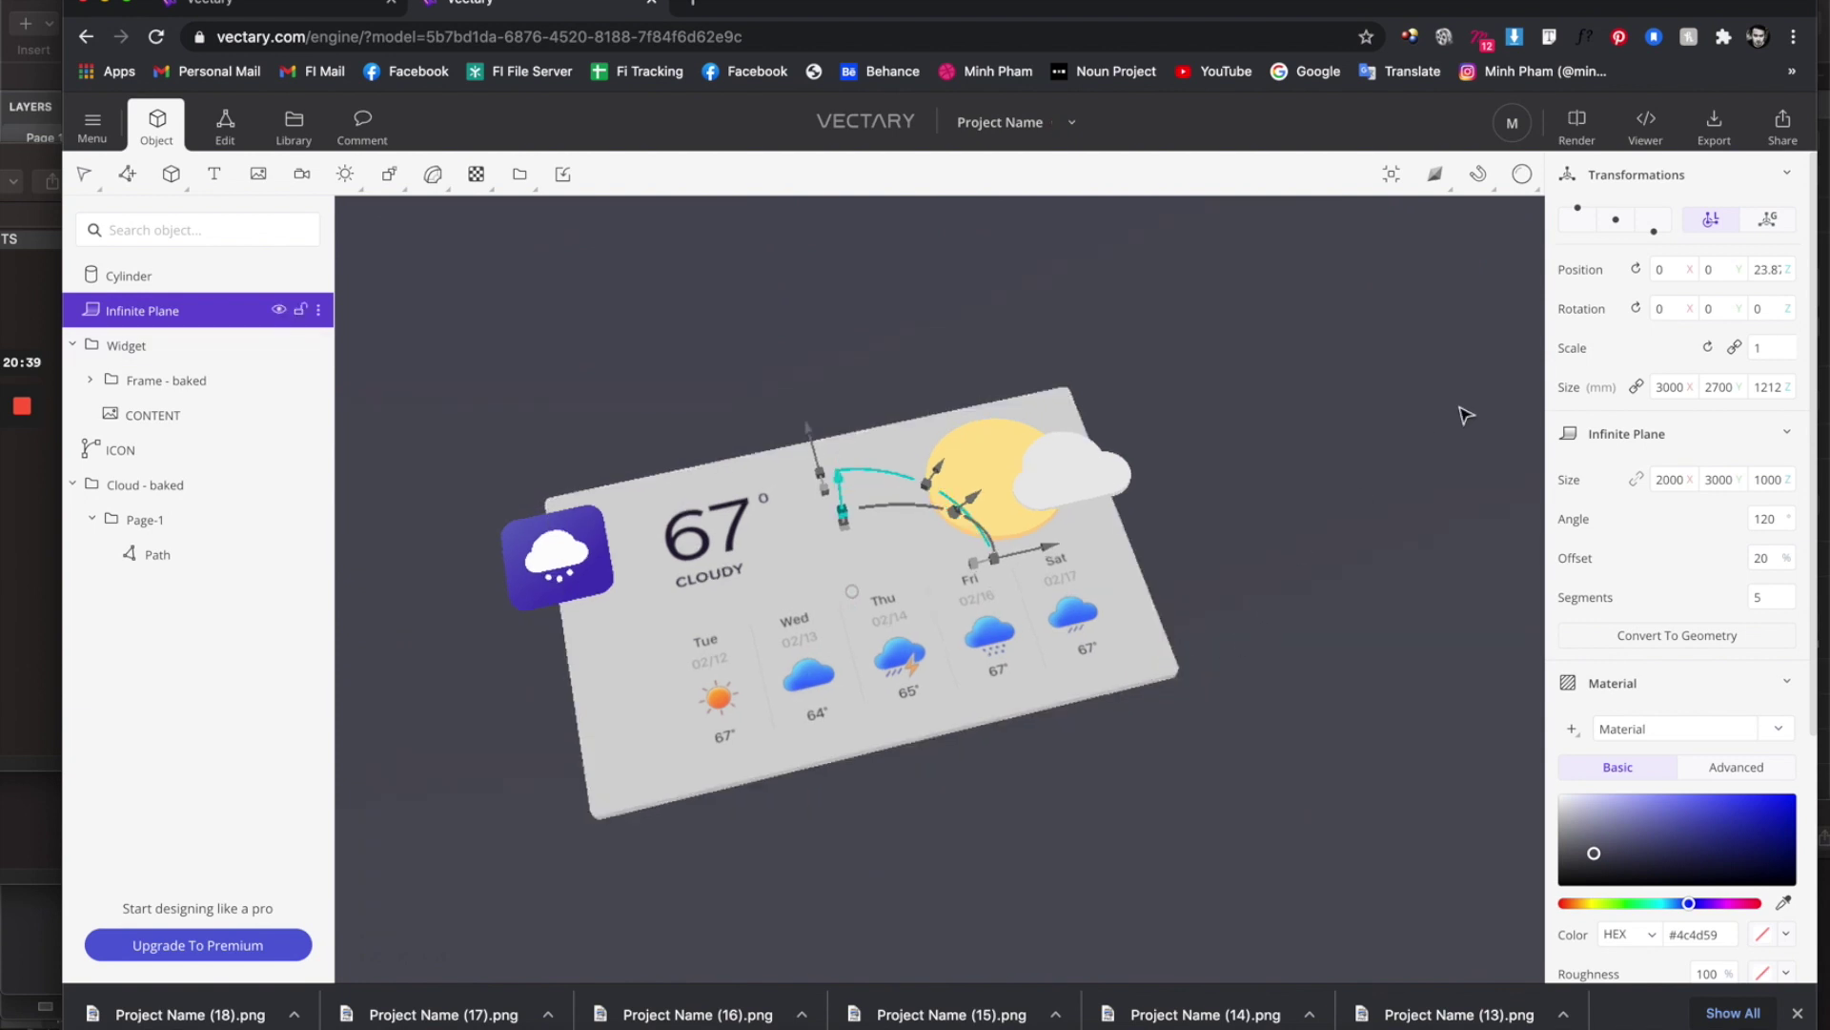
Preview-render the scene, nudge the cloud and sun upward, and show the Infinite Plane's object properties.
left_click(1575, 137)
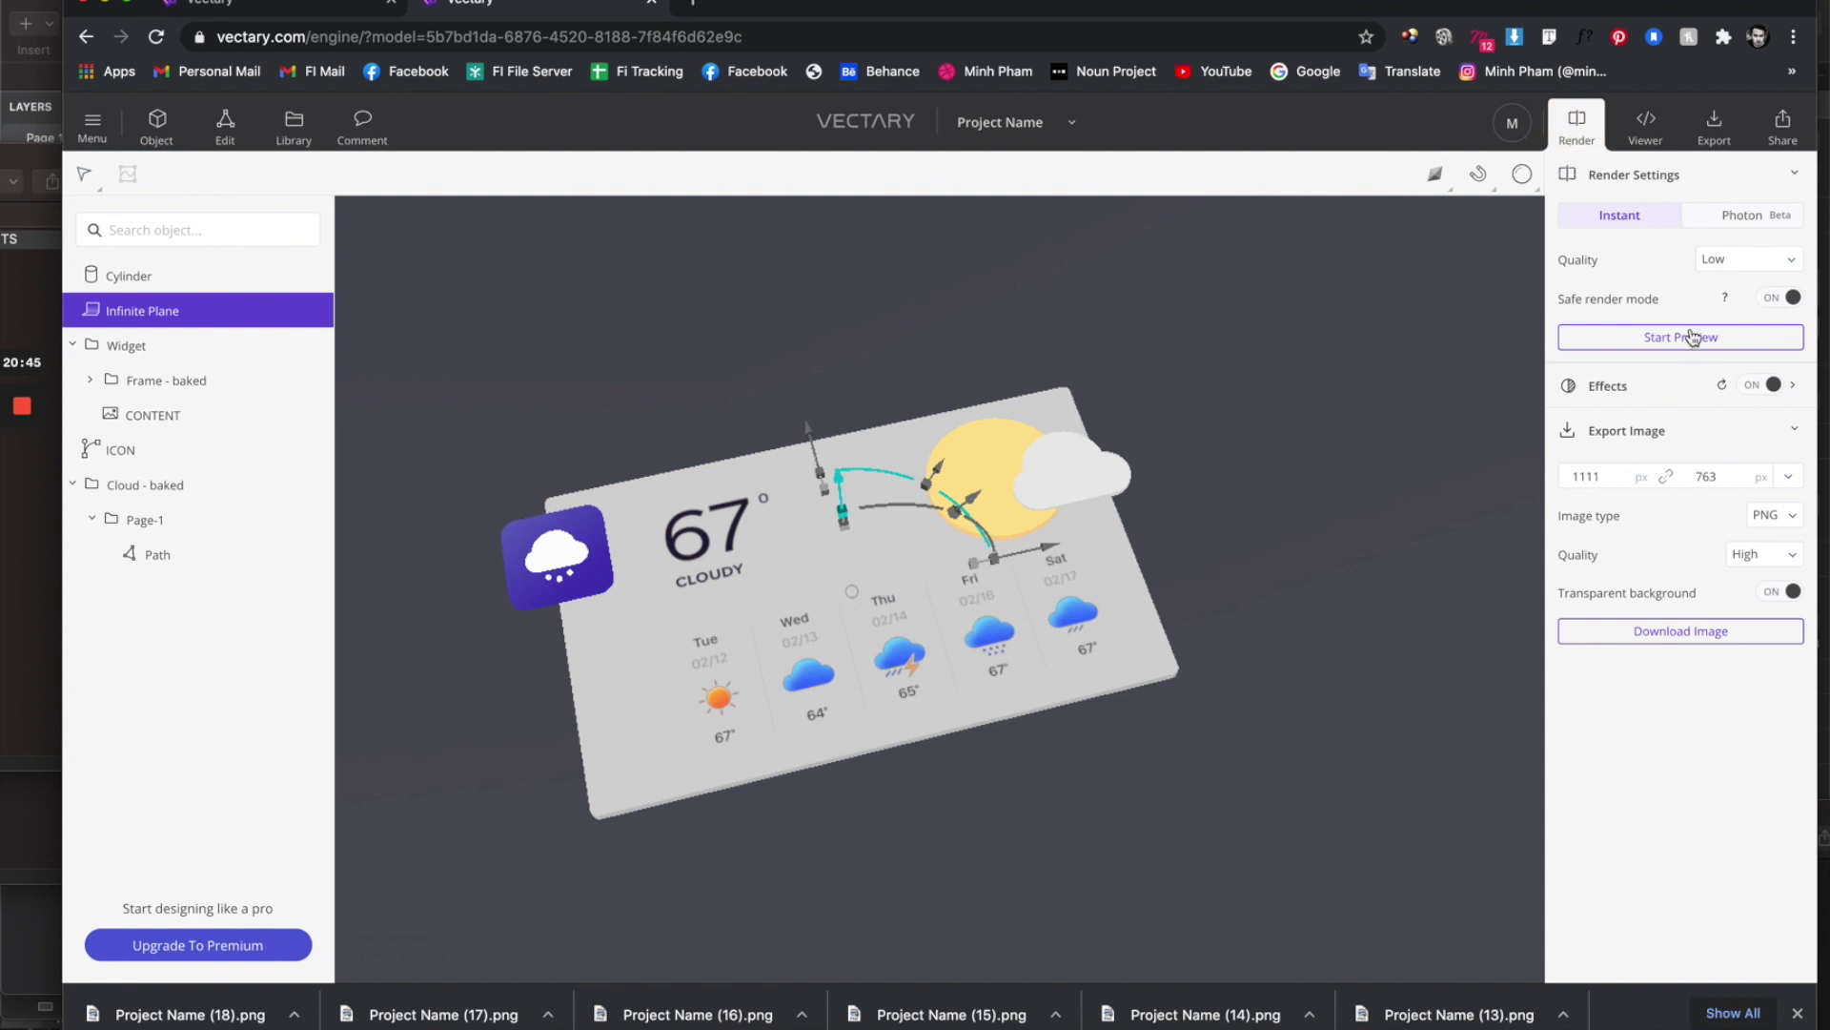
left_click(1690, 339)
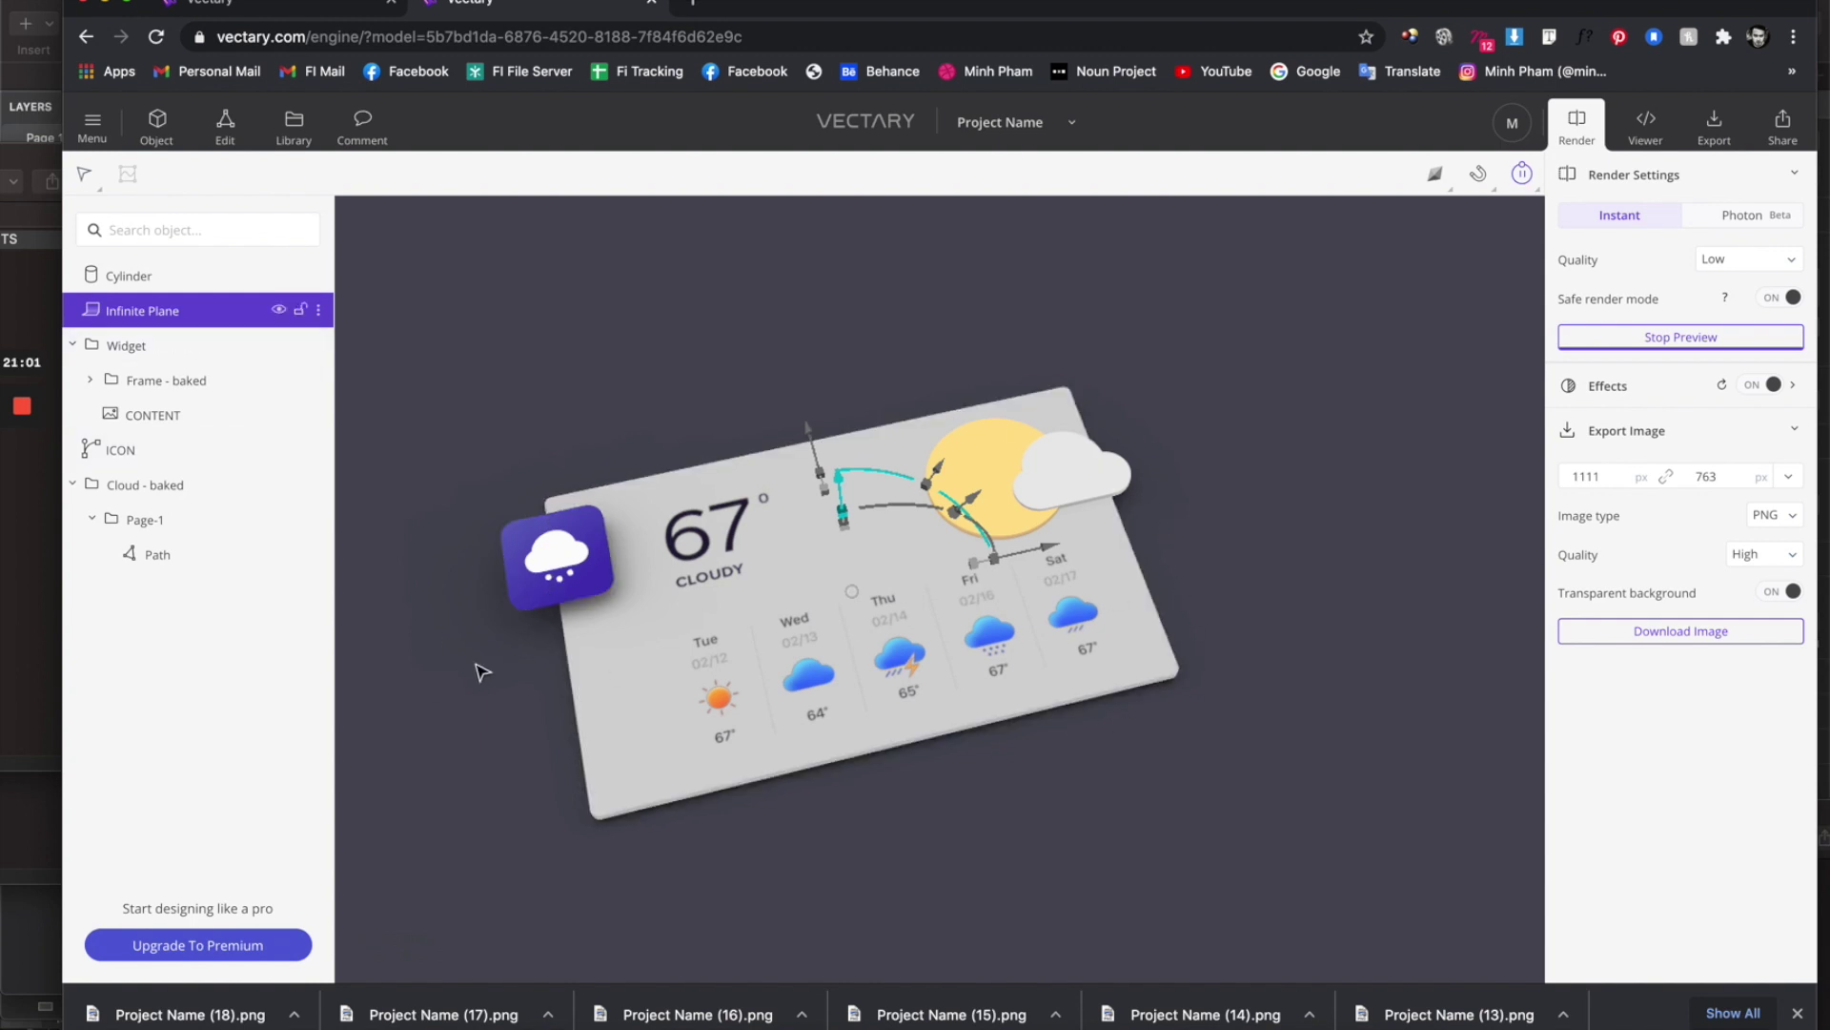
left_click(1054, 475)
left_click_drag(1084, 355, 1087, 349)
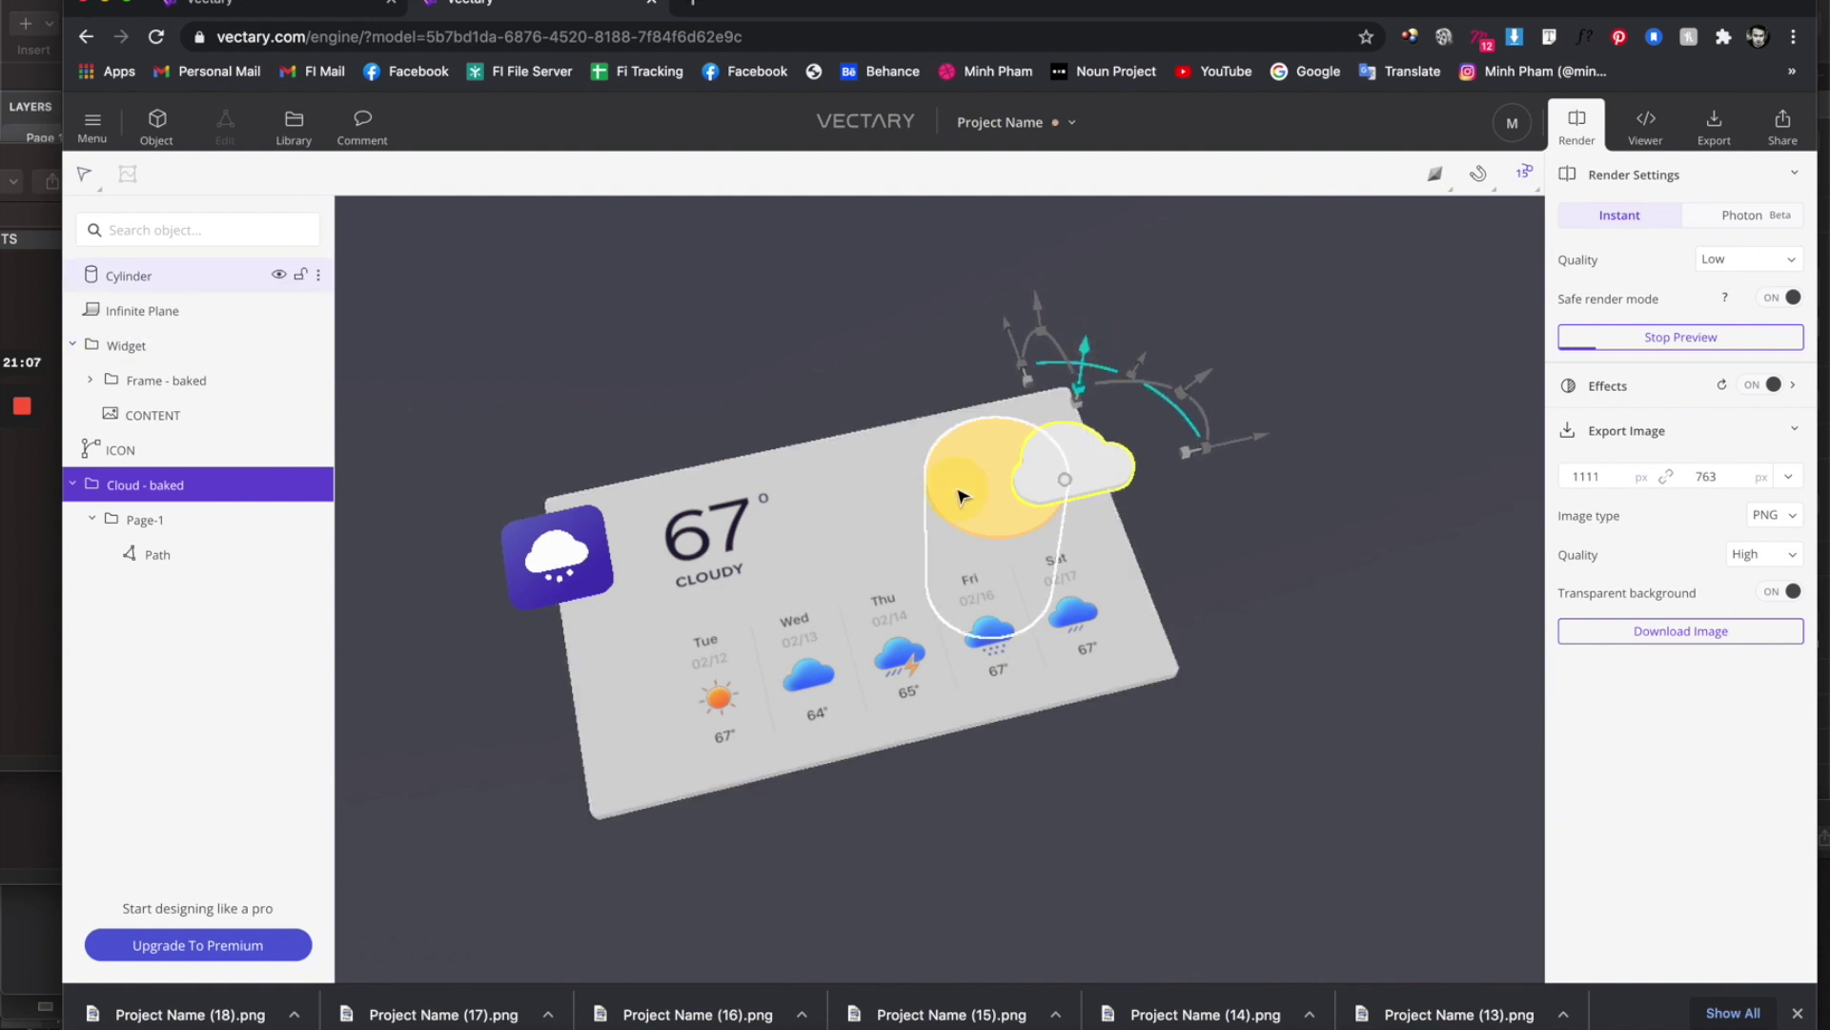
left_click(996, 482)
left_click_drag(1011, 484, 1004, 471)
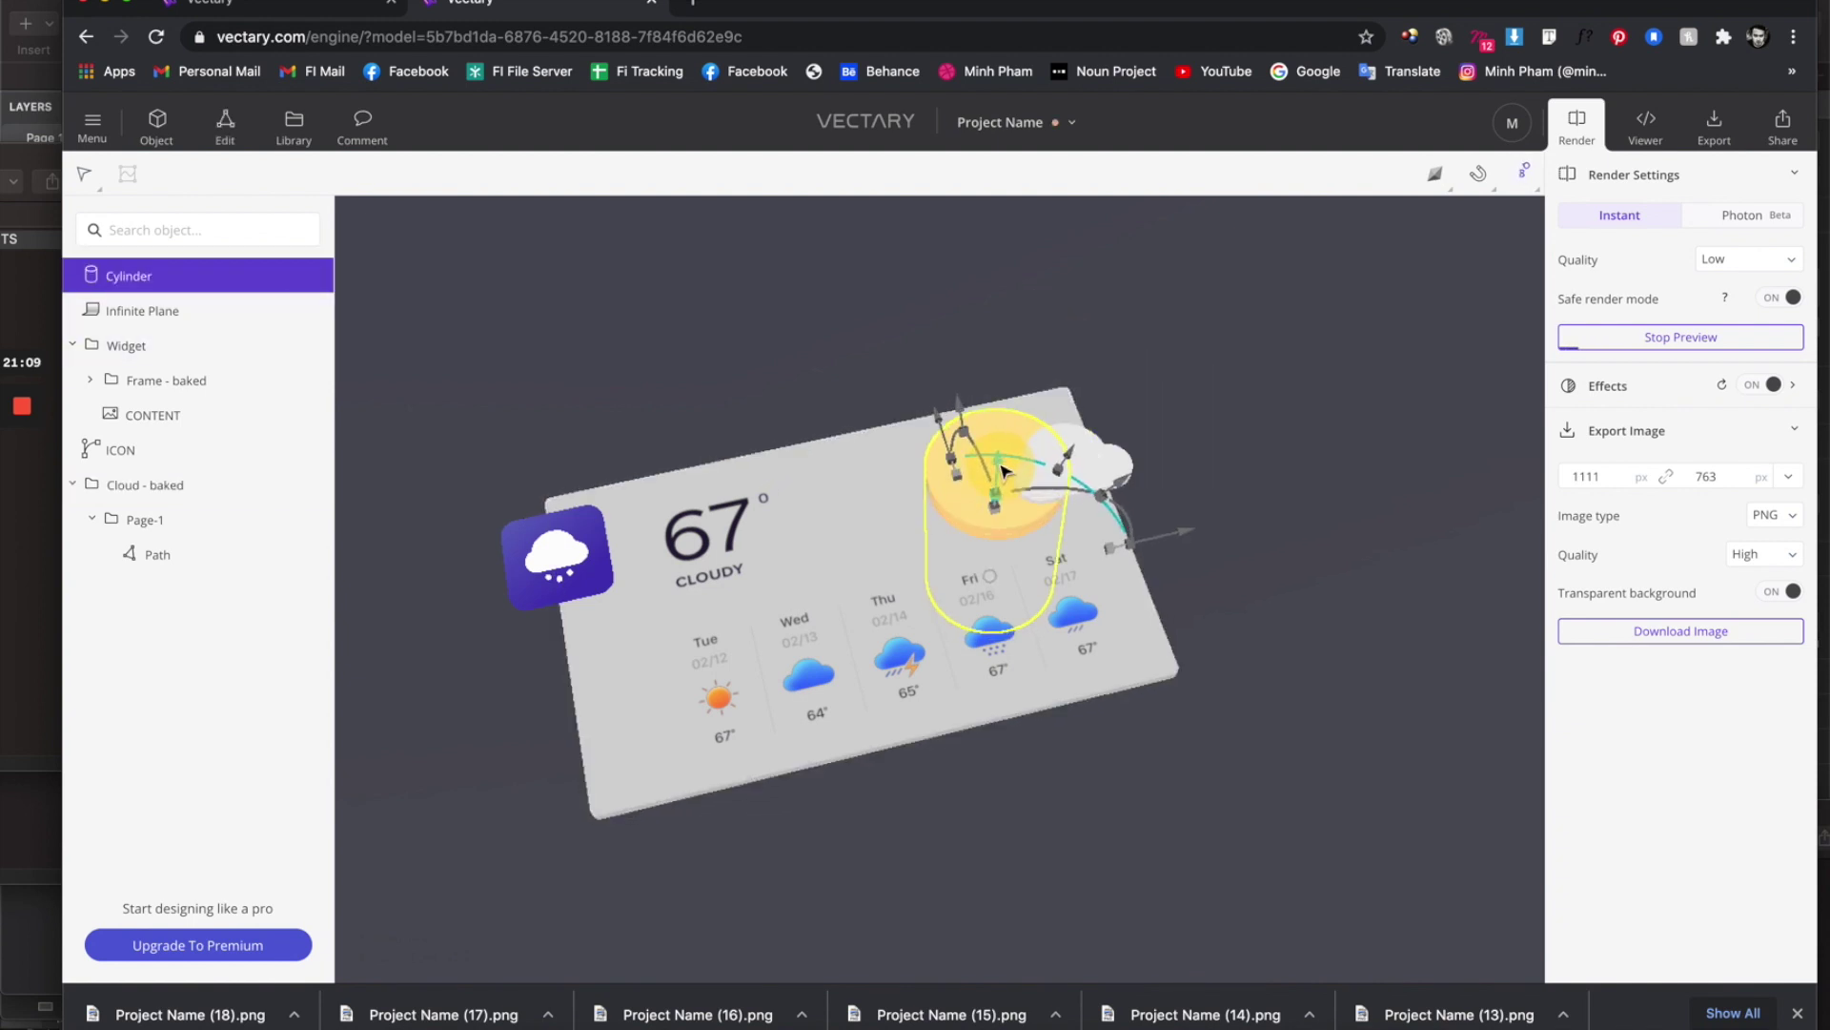
left_click(1087, 462)
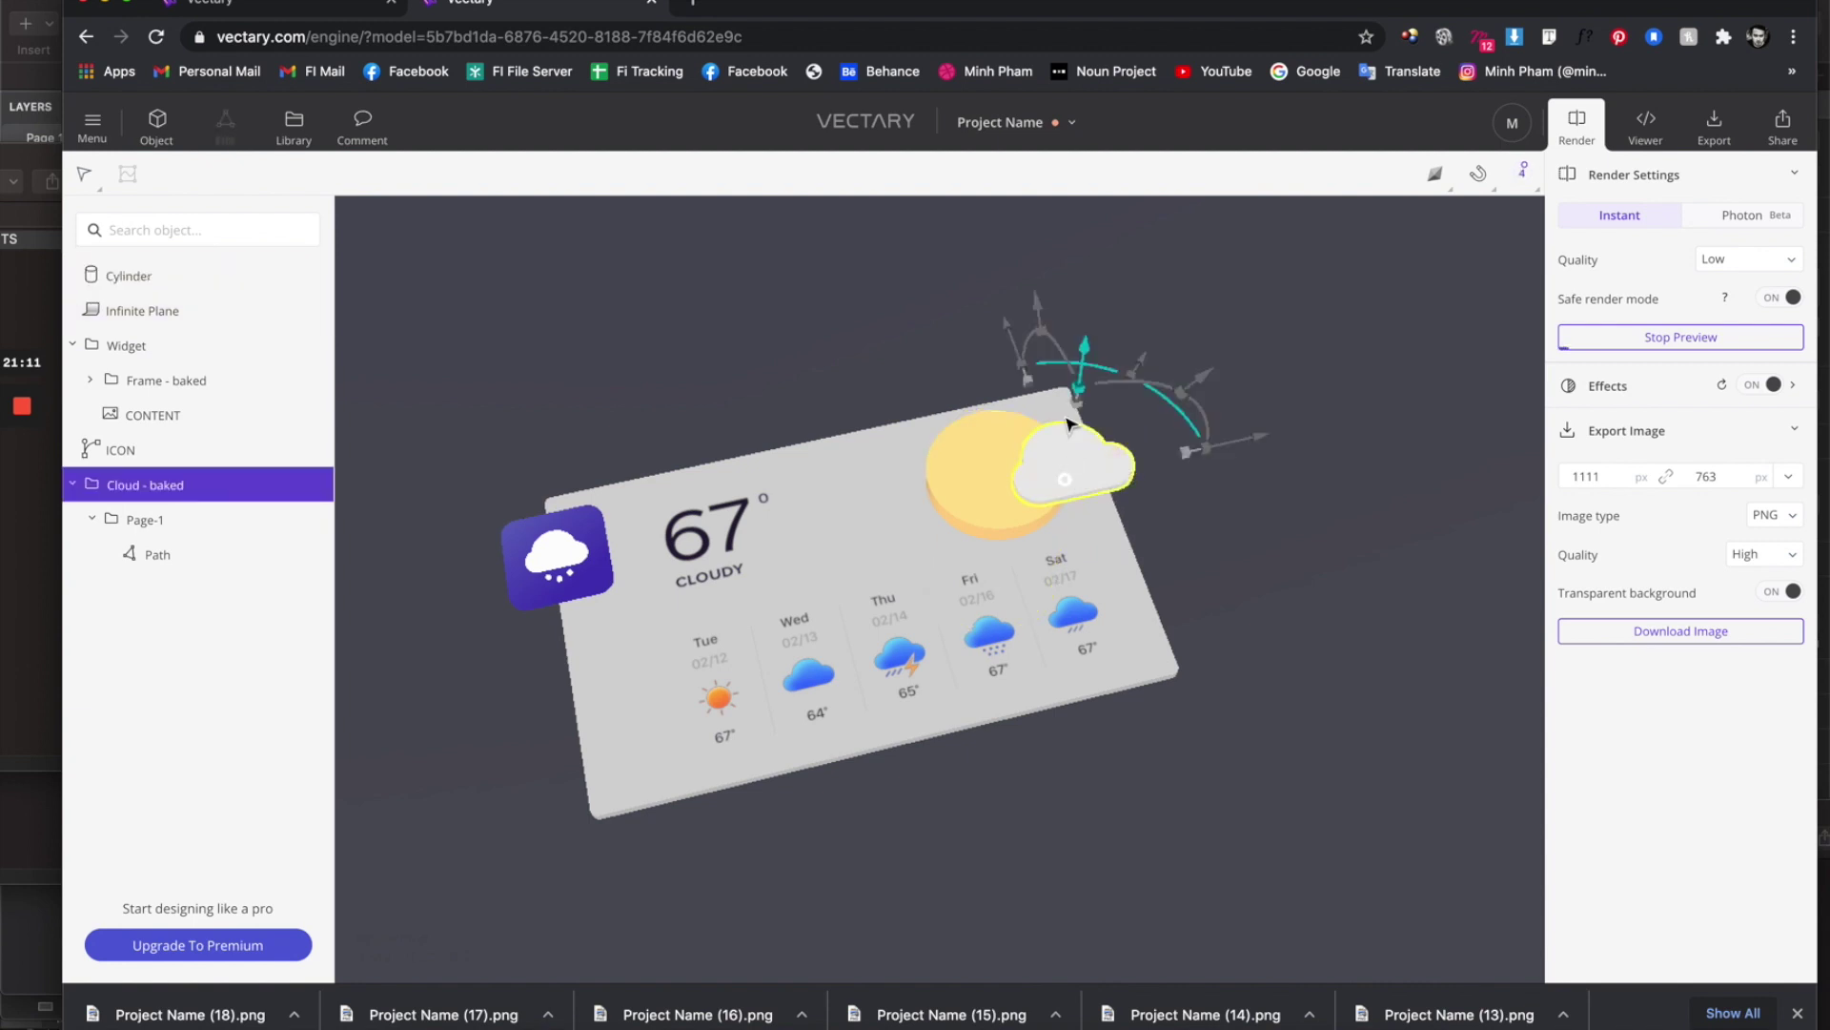
left_click_drag(1082, 345, 1083, 339)
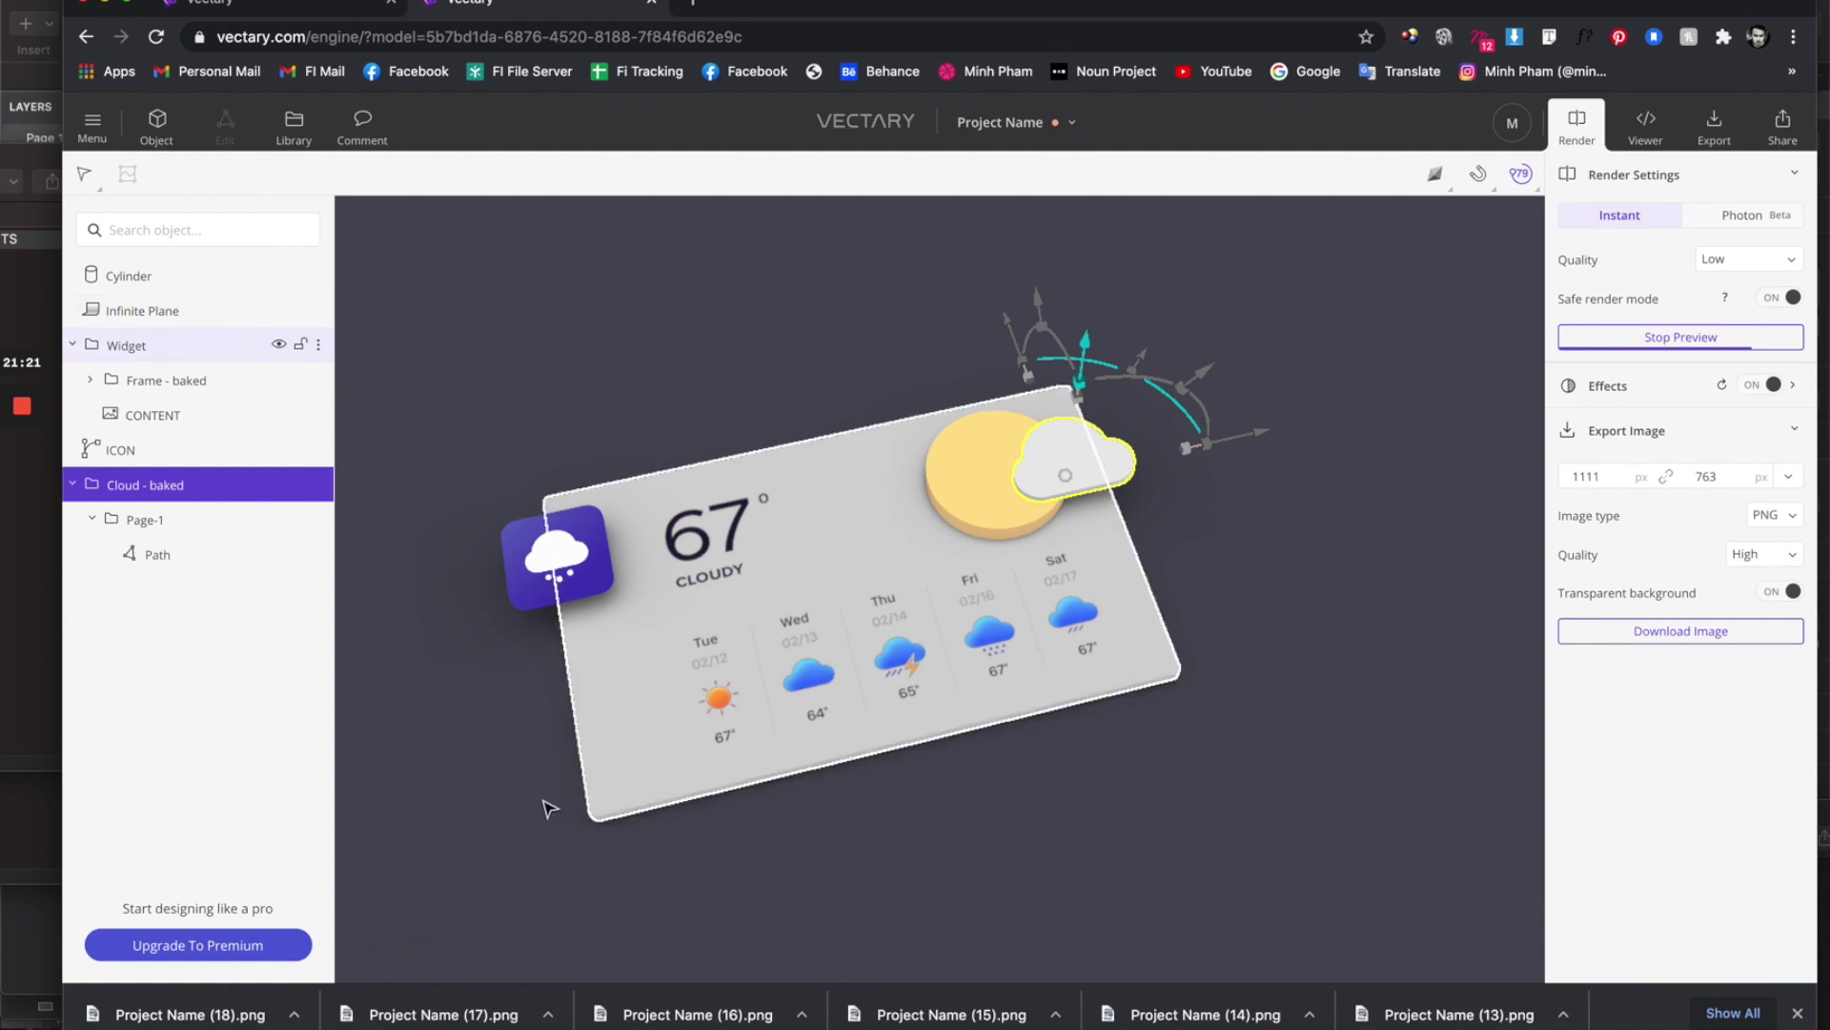
left_click(1248, 675)
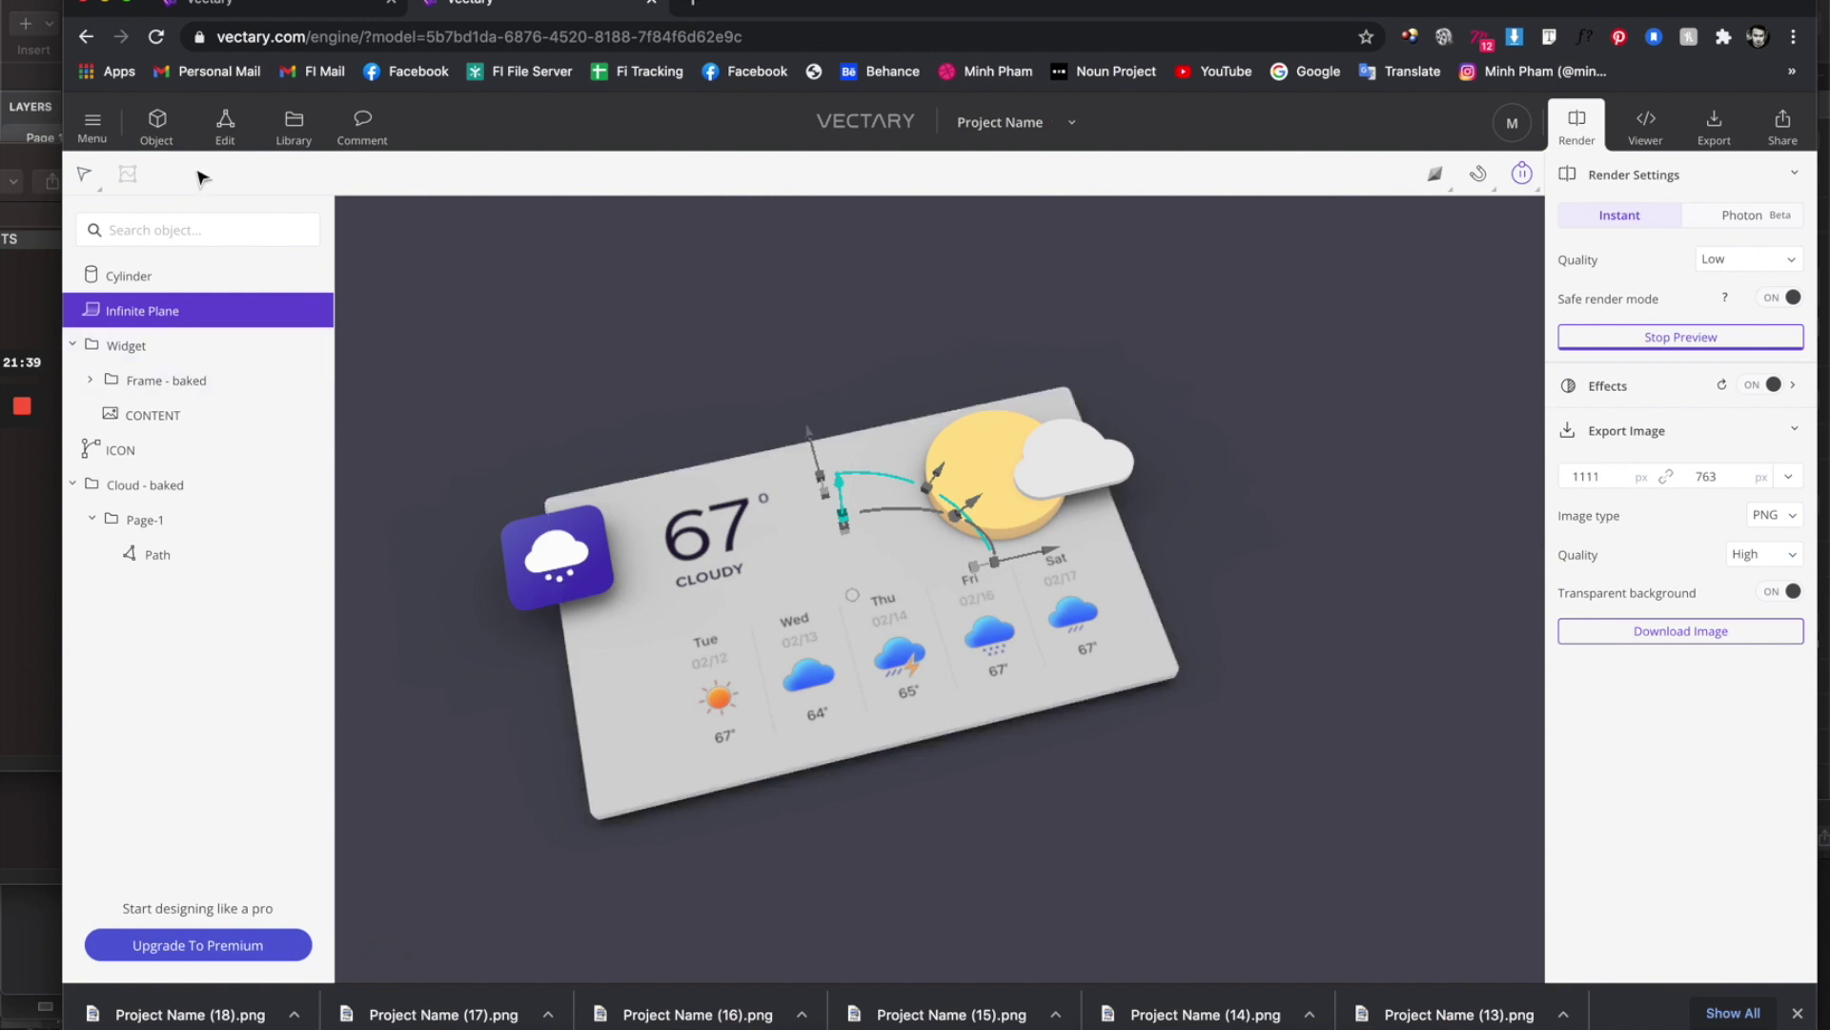
left_click(160, 126)
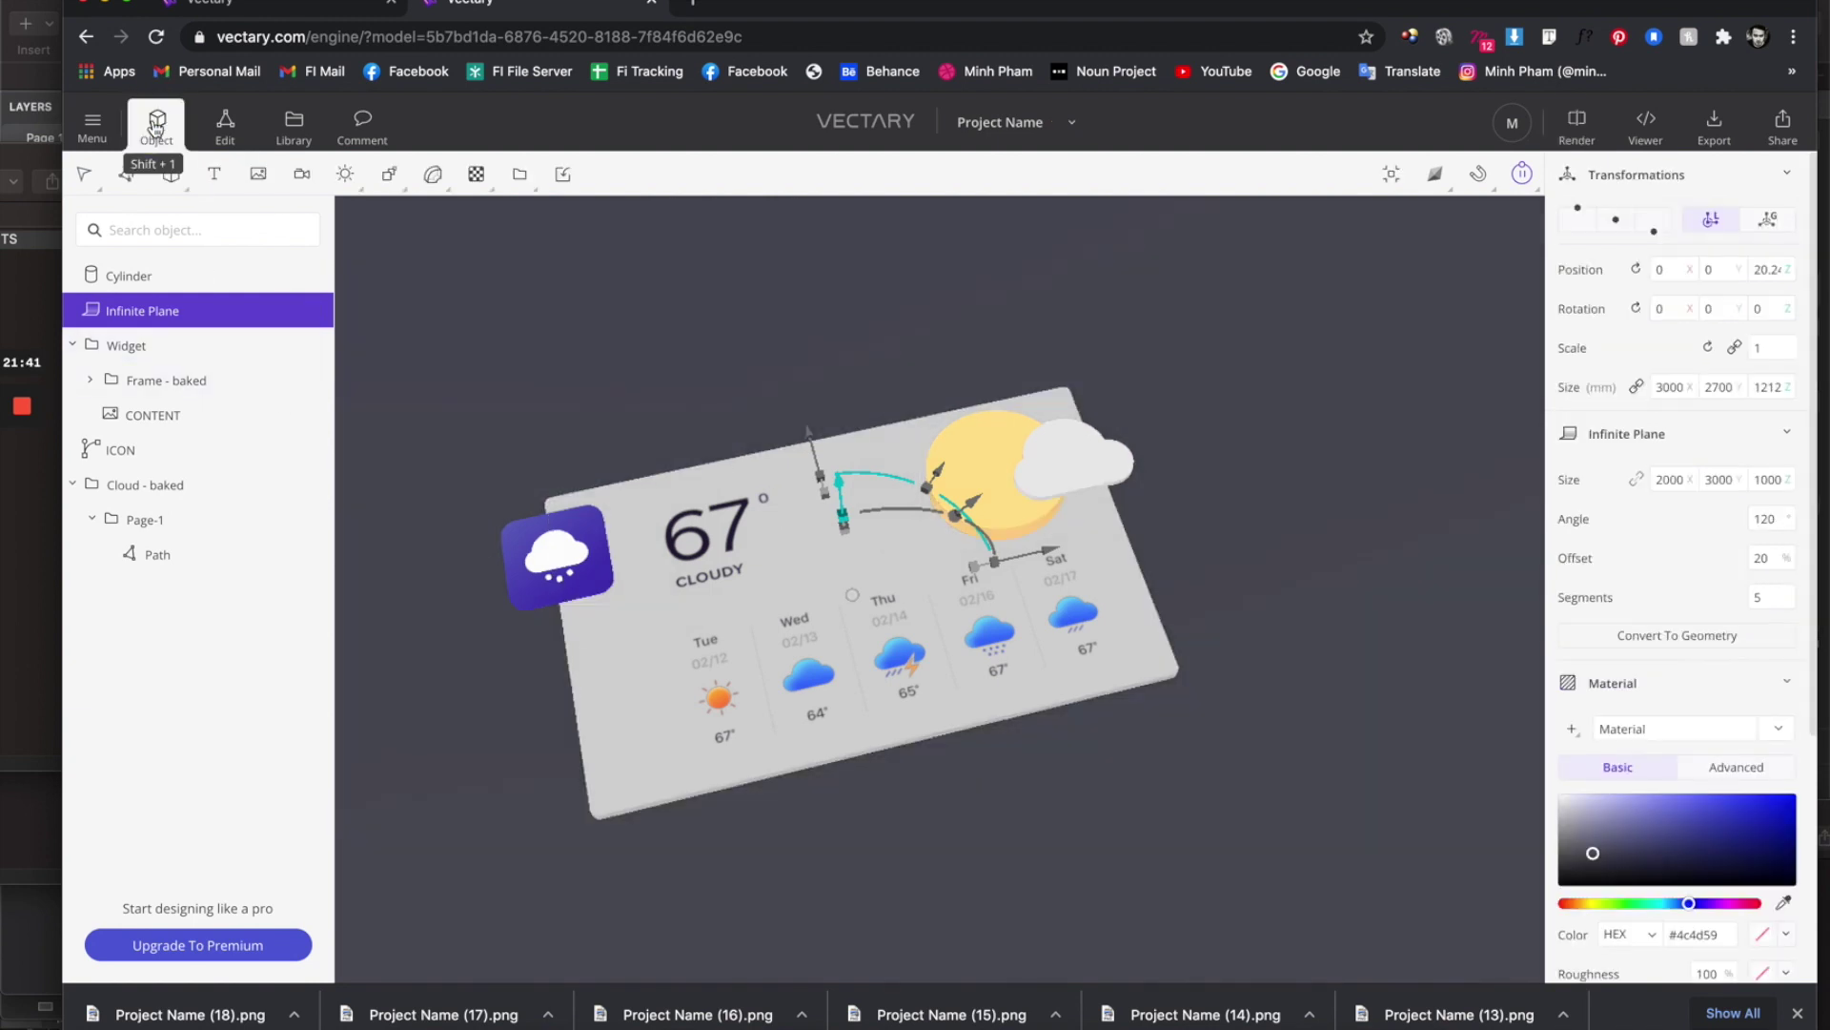
Add a rectangle light, move it over the cloud and rotate it around Z.
mouse_move(345, 174)
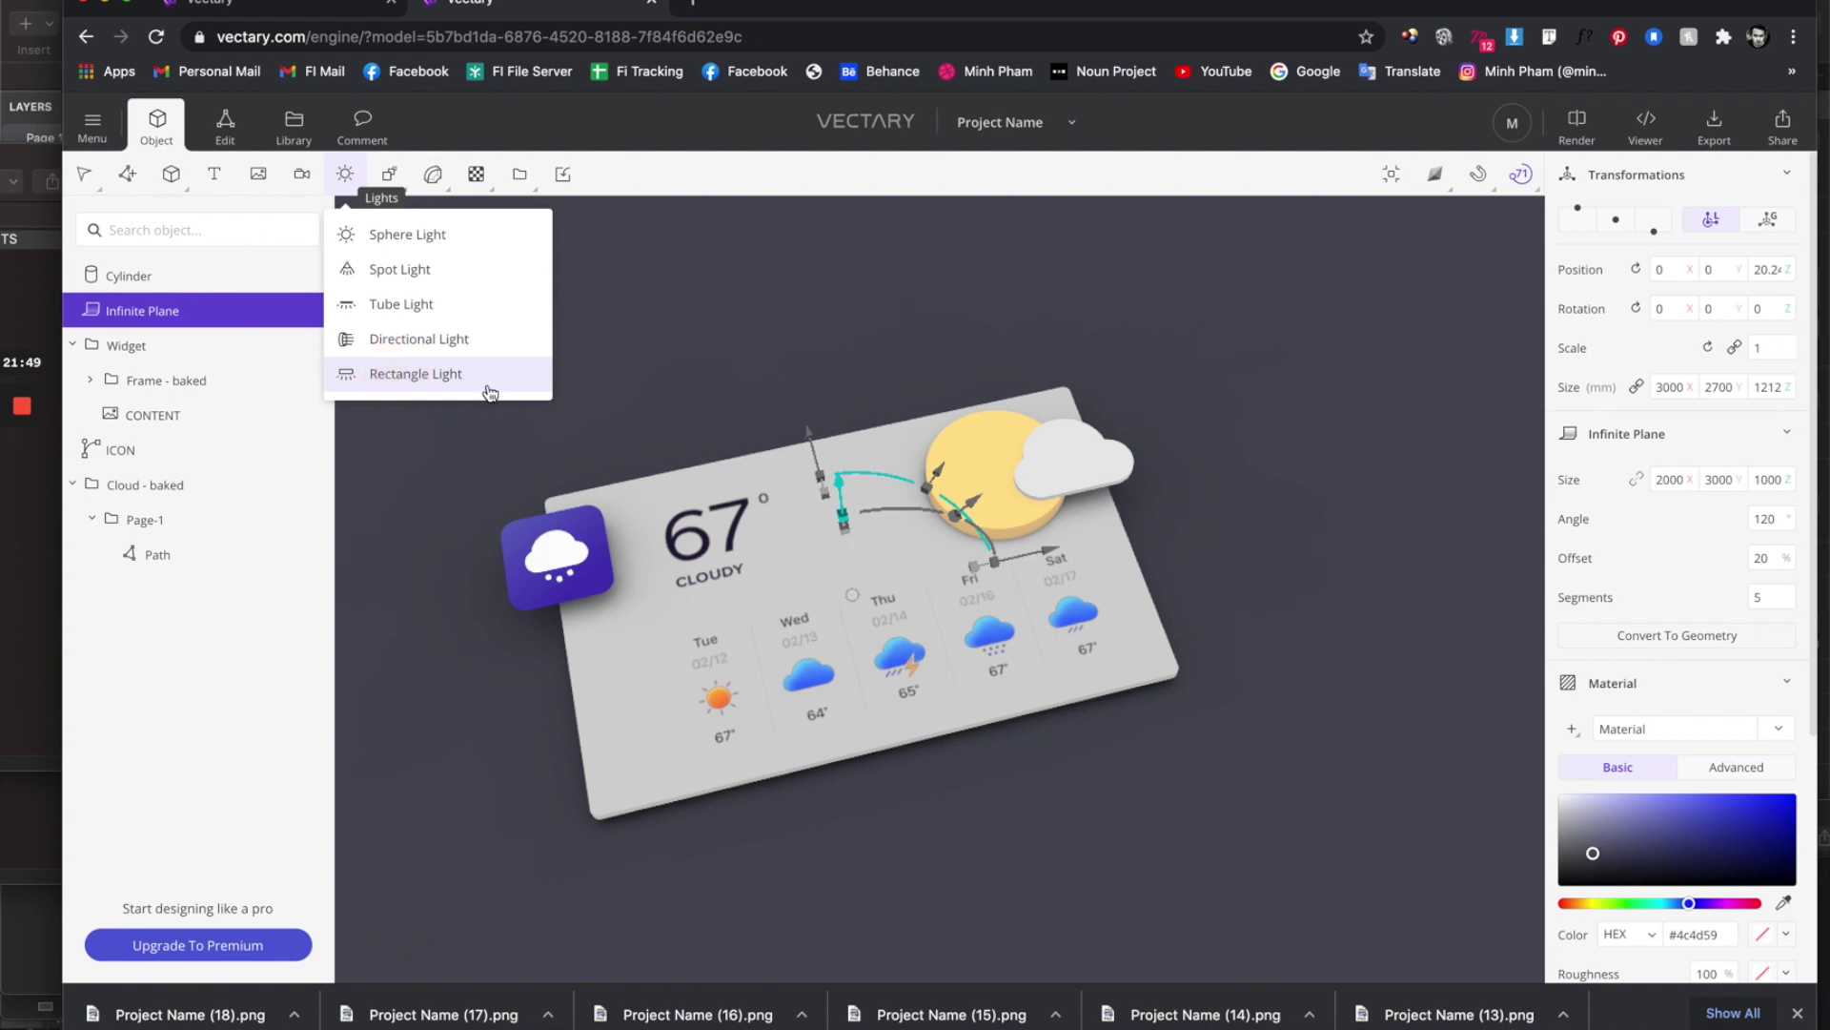
left_click(397, 375)
left_click_drag(1025, 506, 1442, 449)
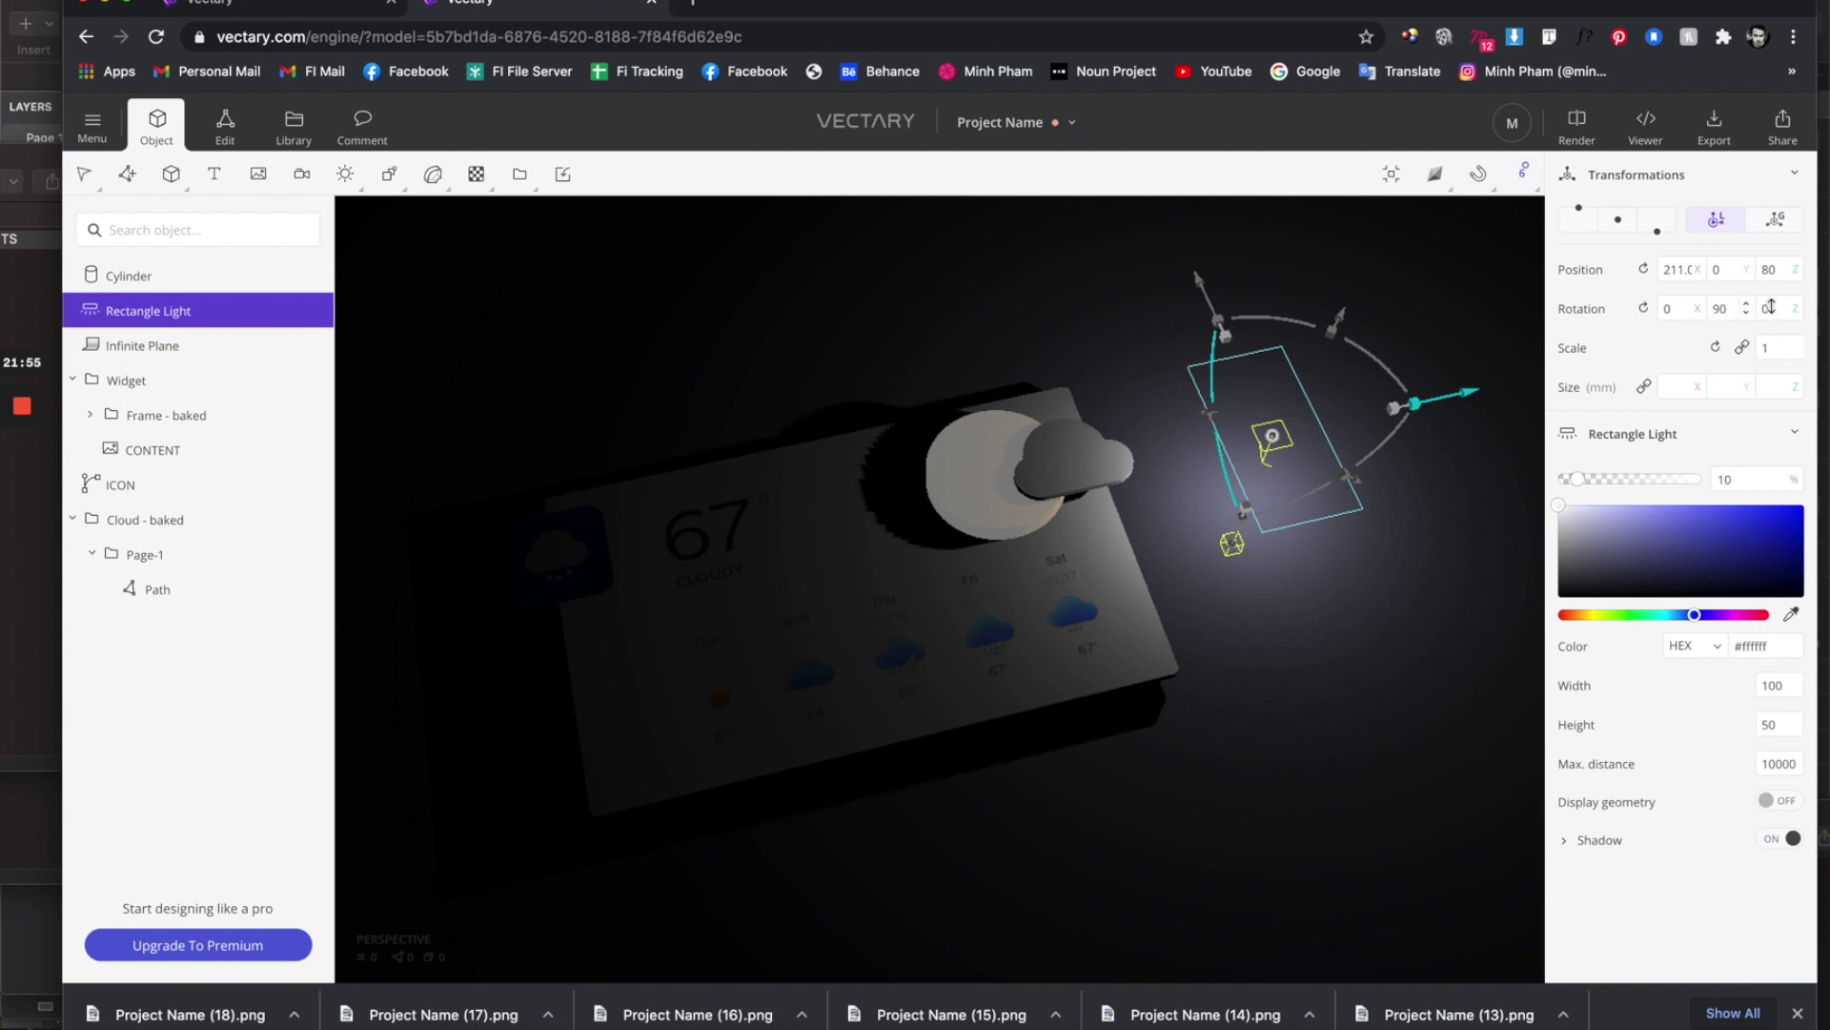
left_click_drag(1770, 306, 1745, 308)
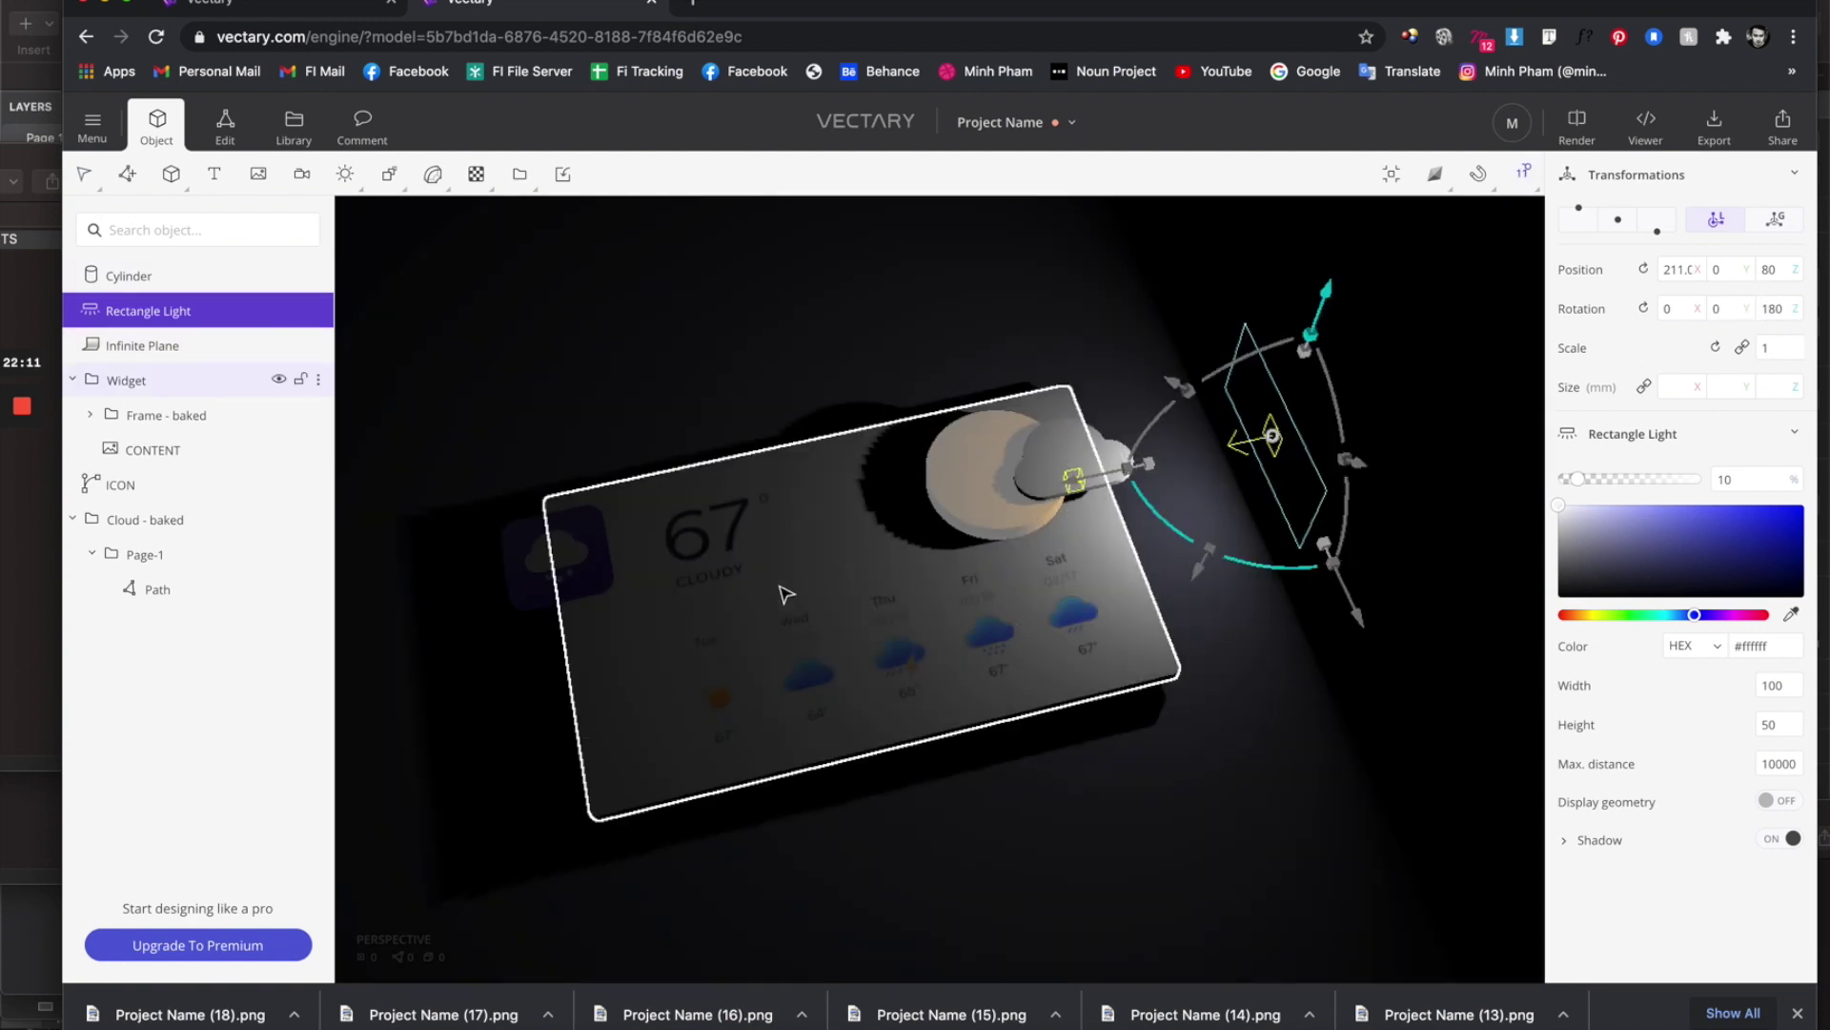
left_click_drag(776, 592, 968, 584)
left_click_drag(1417, 541, 1387, 575)
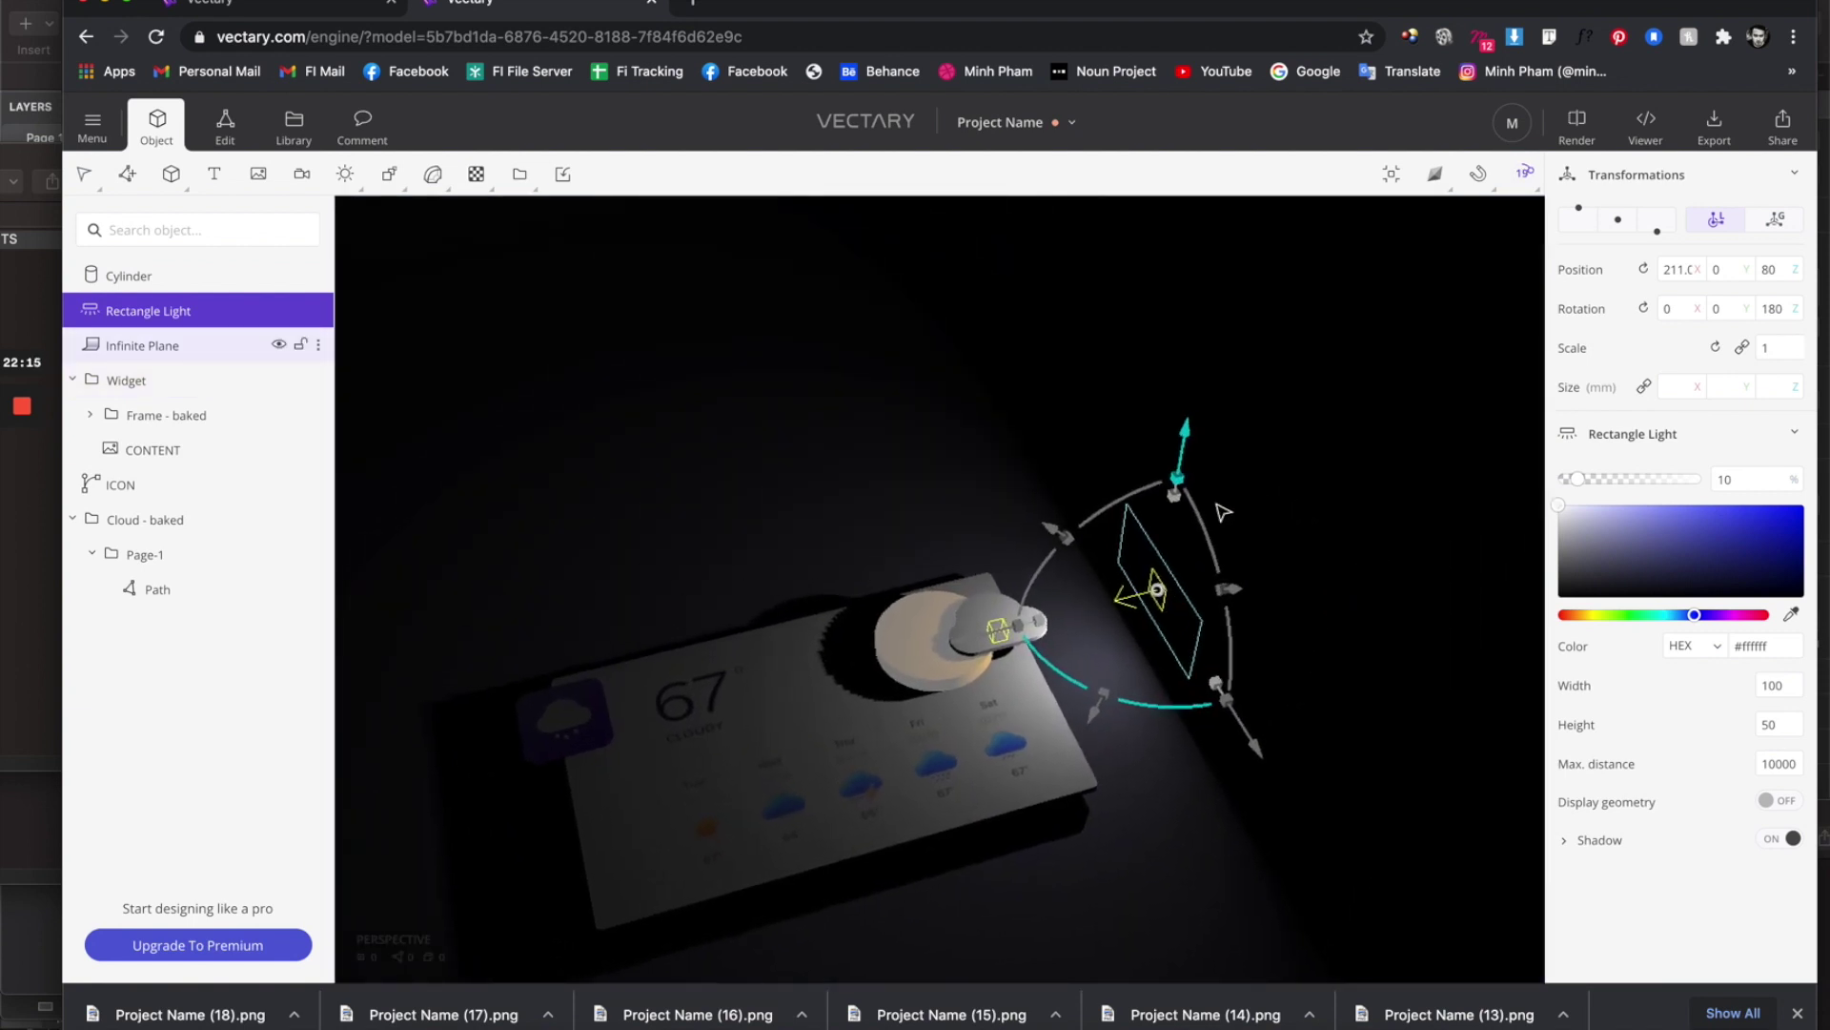
Scale the light to 3 and raise and tilt it high above the card.
left_click(1773, 348)
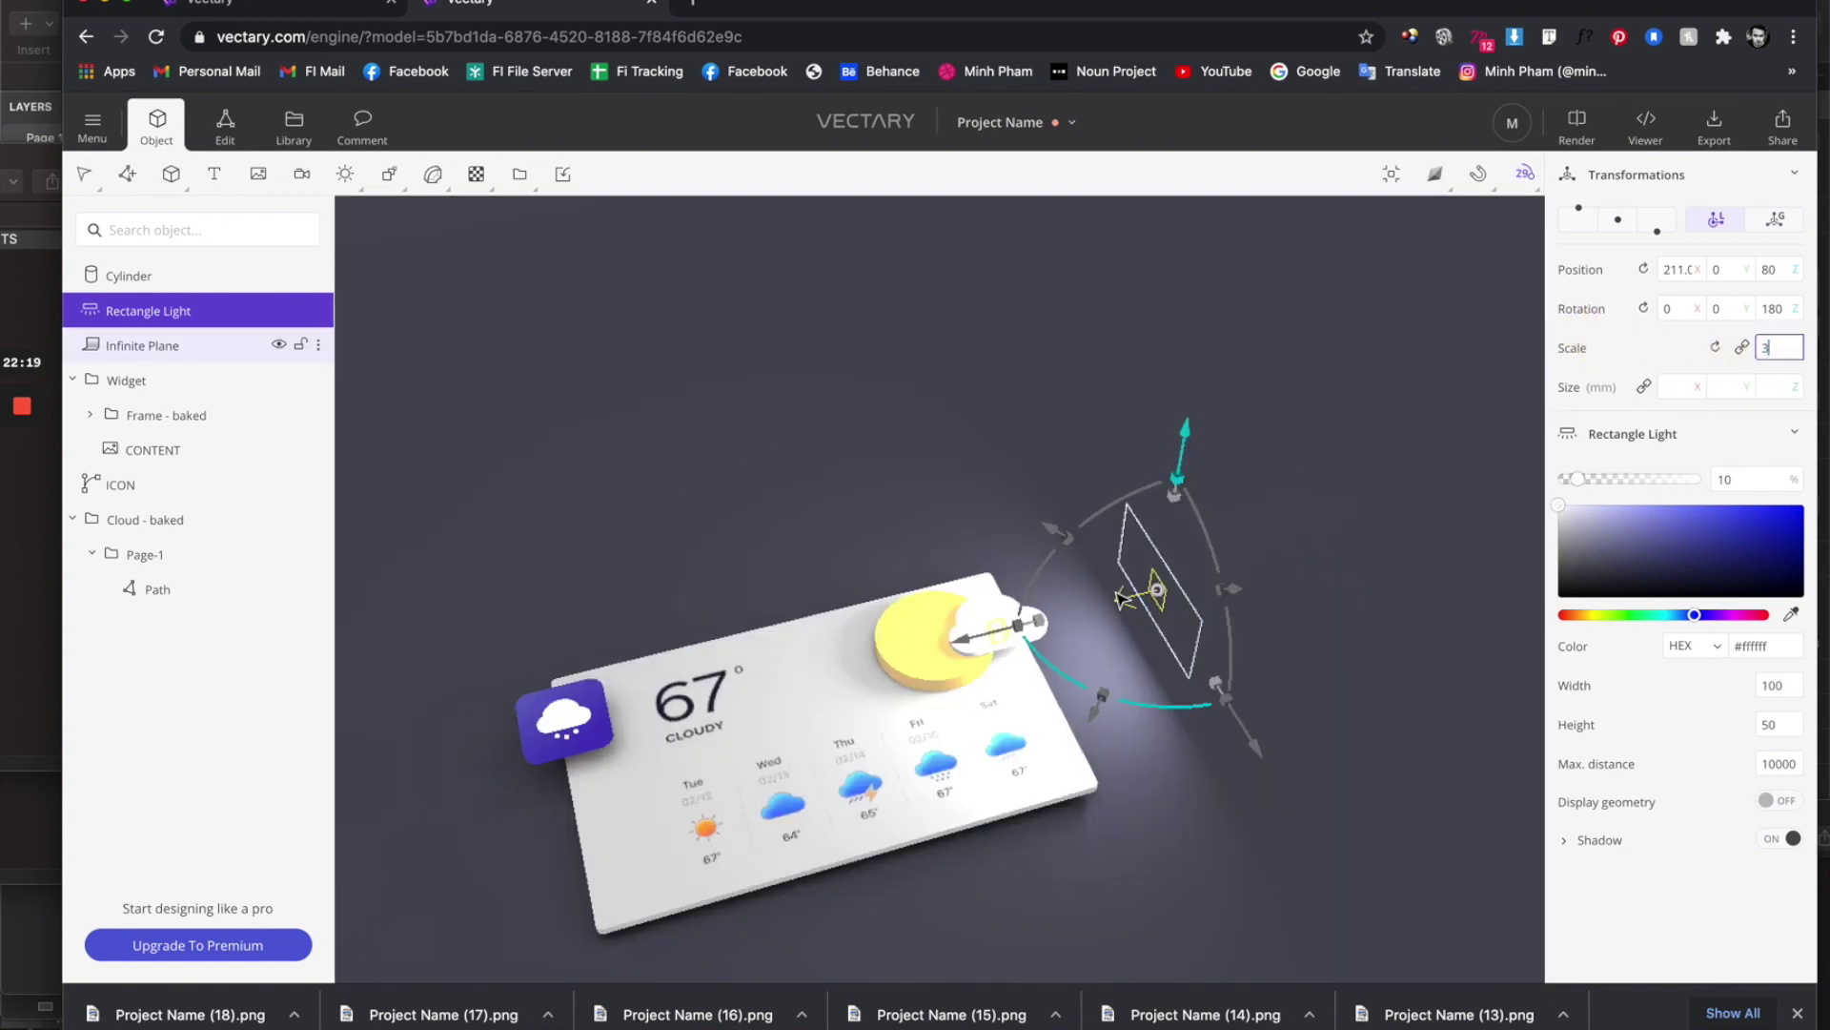
type("3")
left_click_drag(1199, 410, 1207, 343)
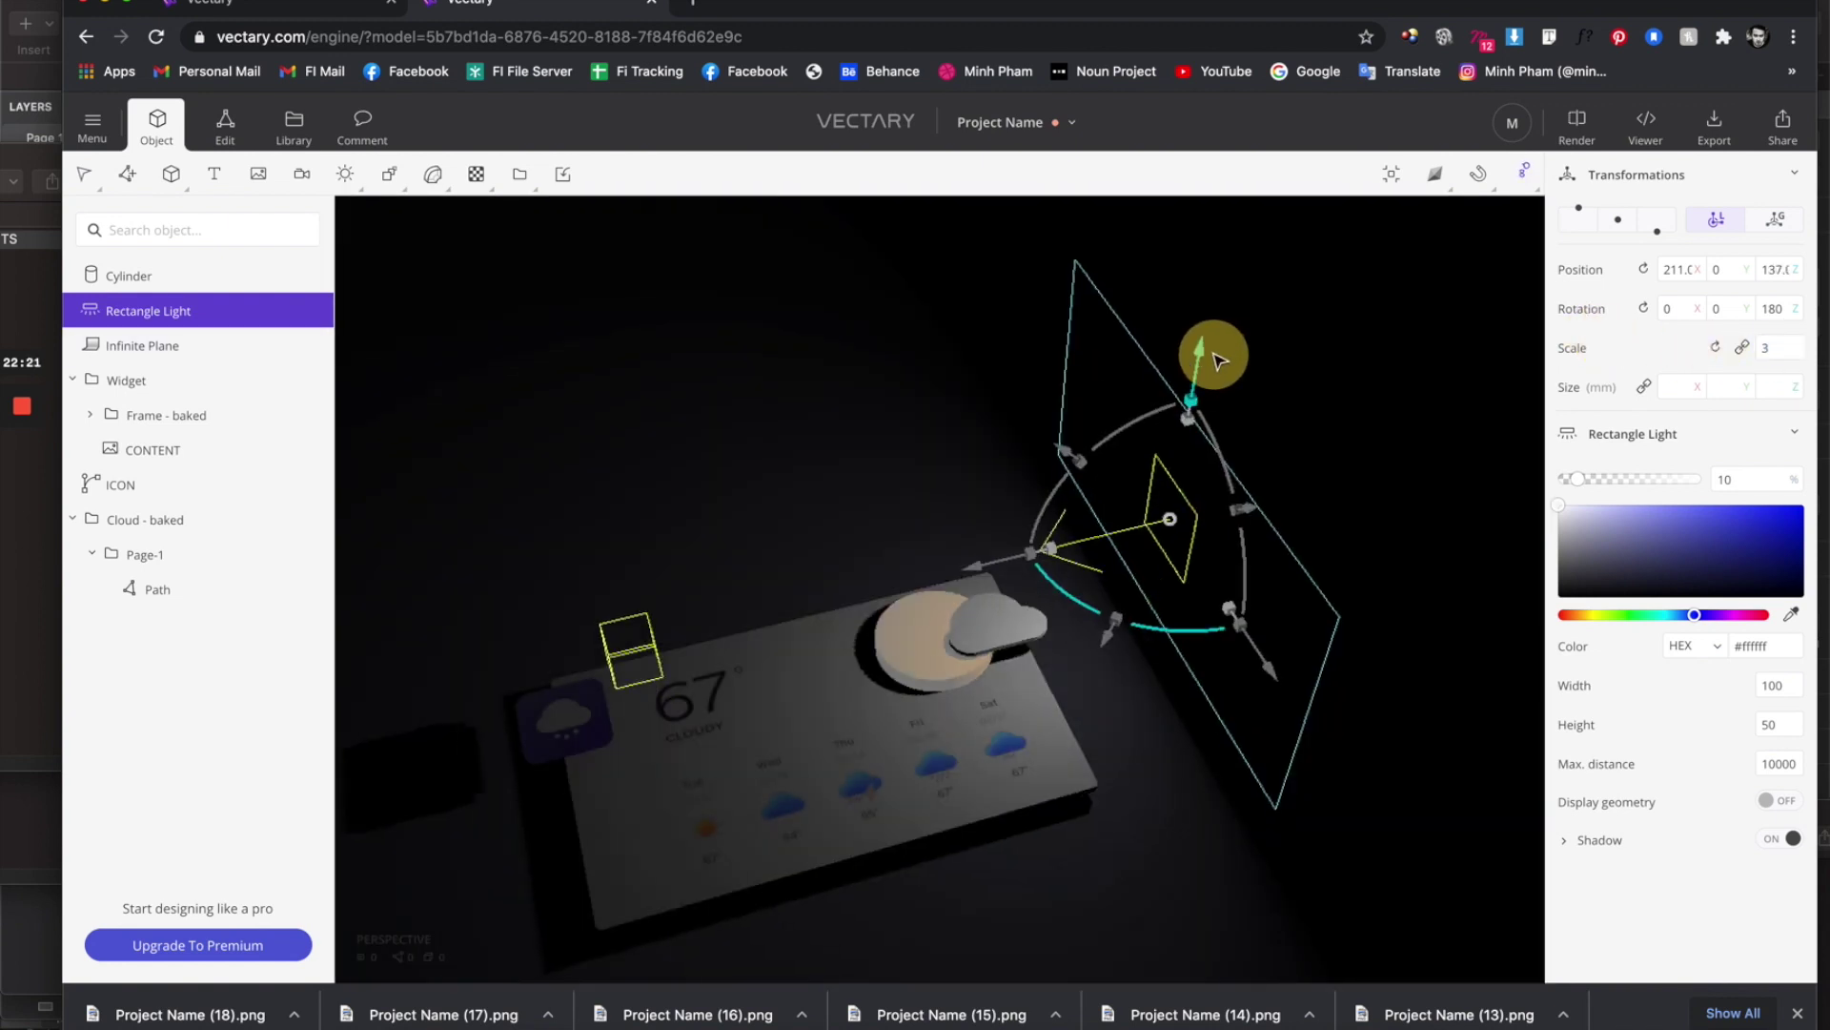
left_click_drag(1056, 534, 1082, 519)
left_click_drag(1010, 438, 1025, 360)
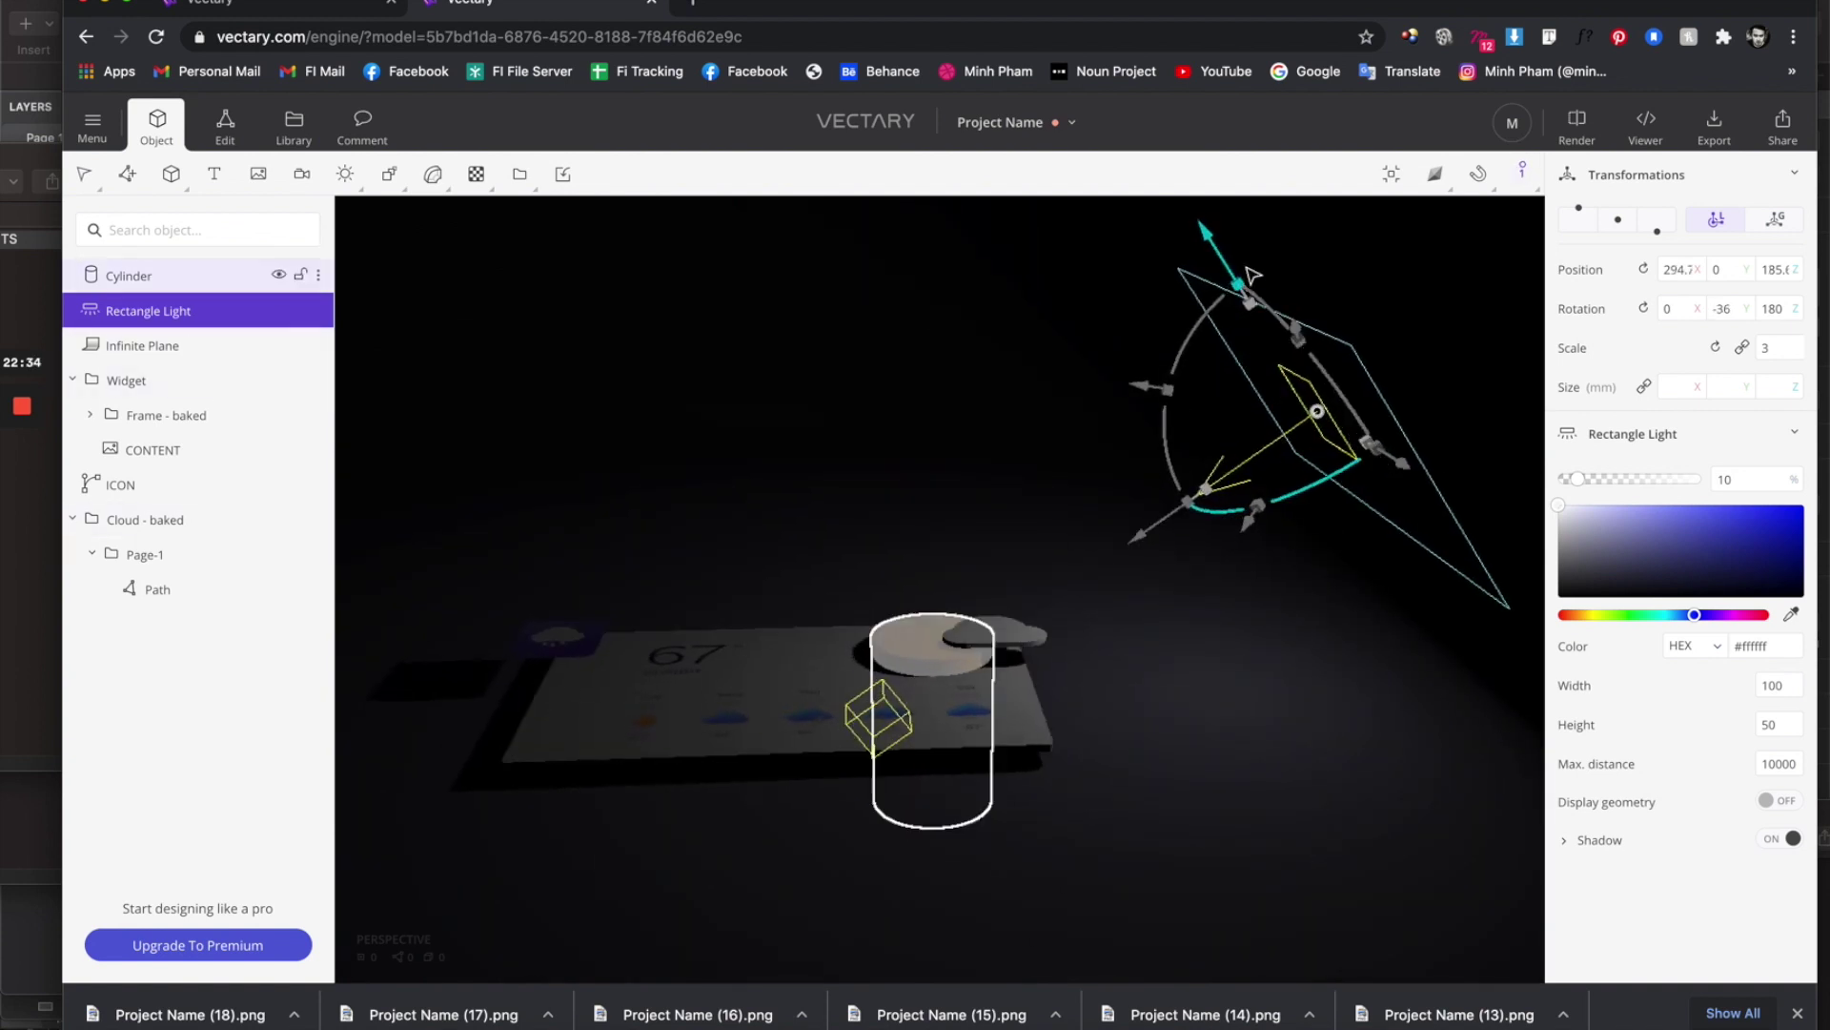
left_click_drag(1207, 237, 1211, 233)
left_click(1727, 479)
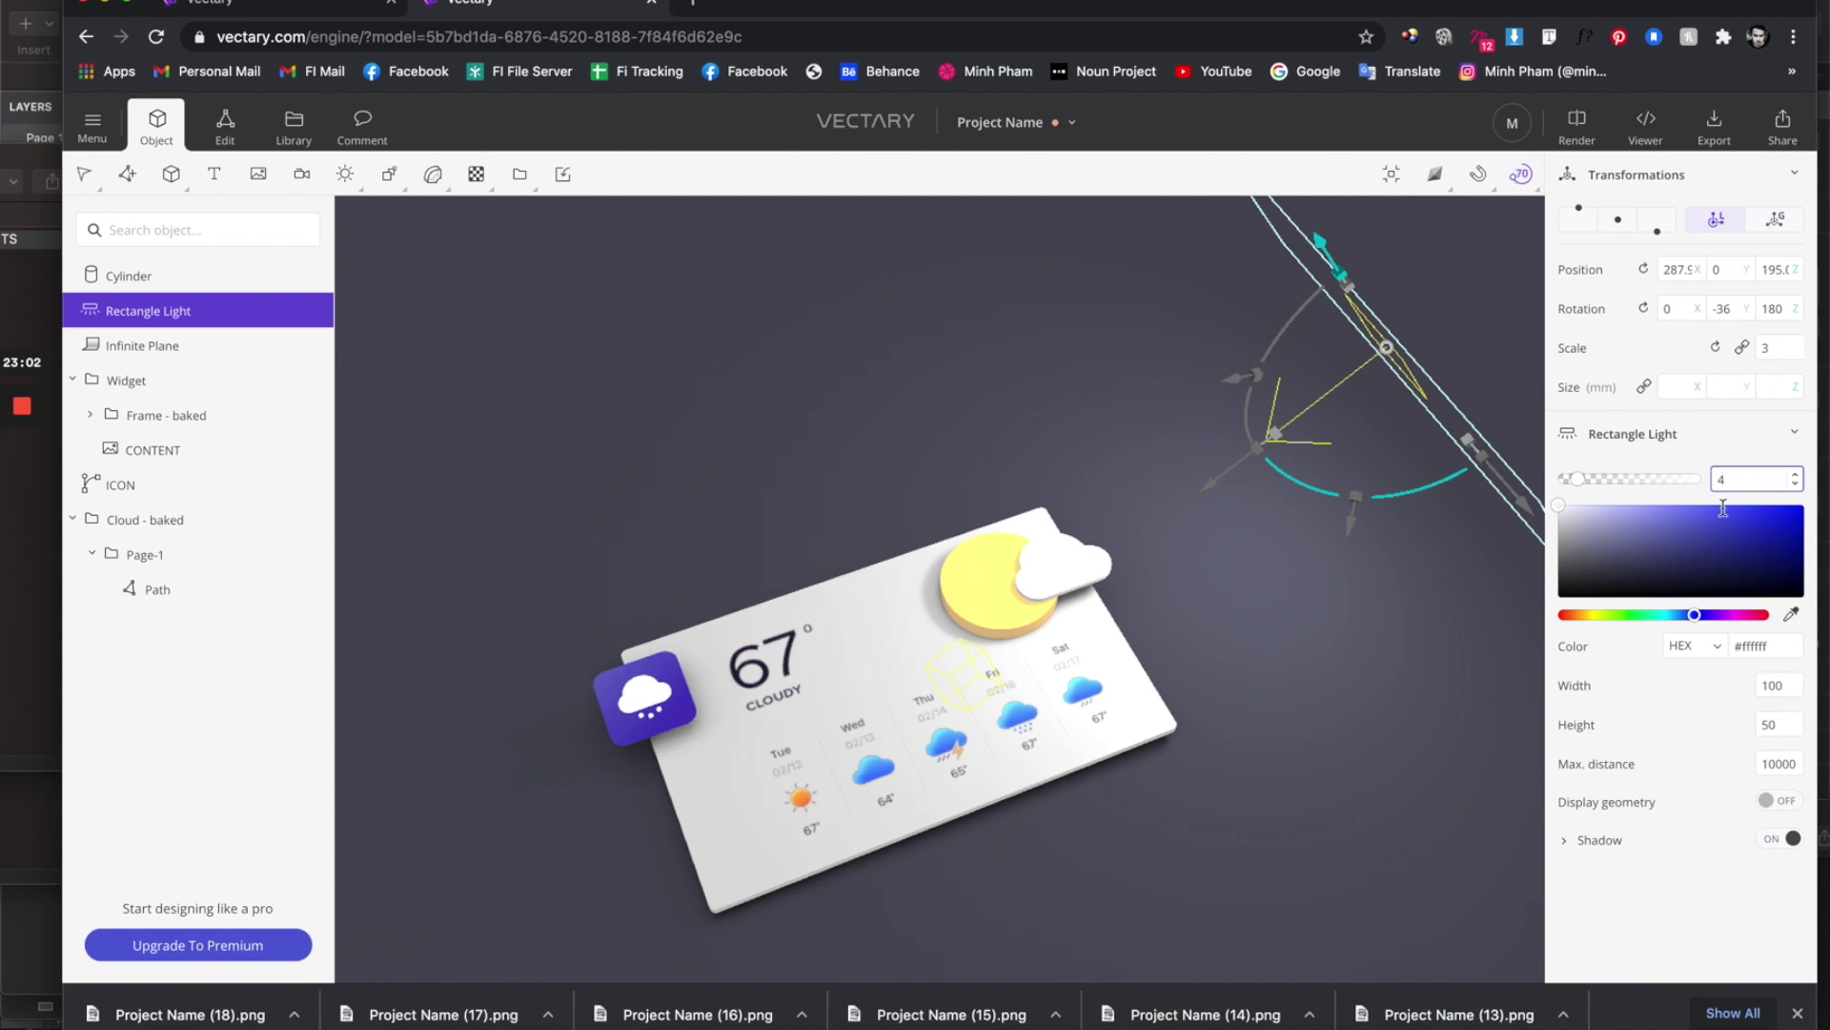
Set the light to 4% intensity, tint it peach #ffe3ba, and keep its shadows on.
key("Return")
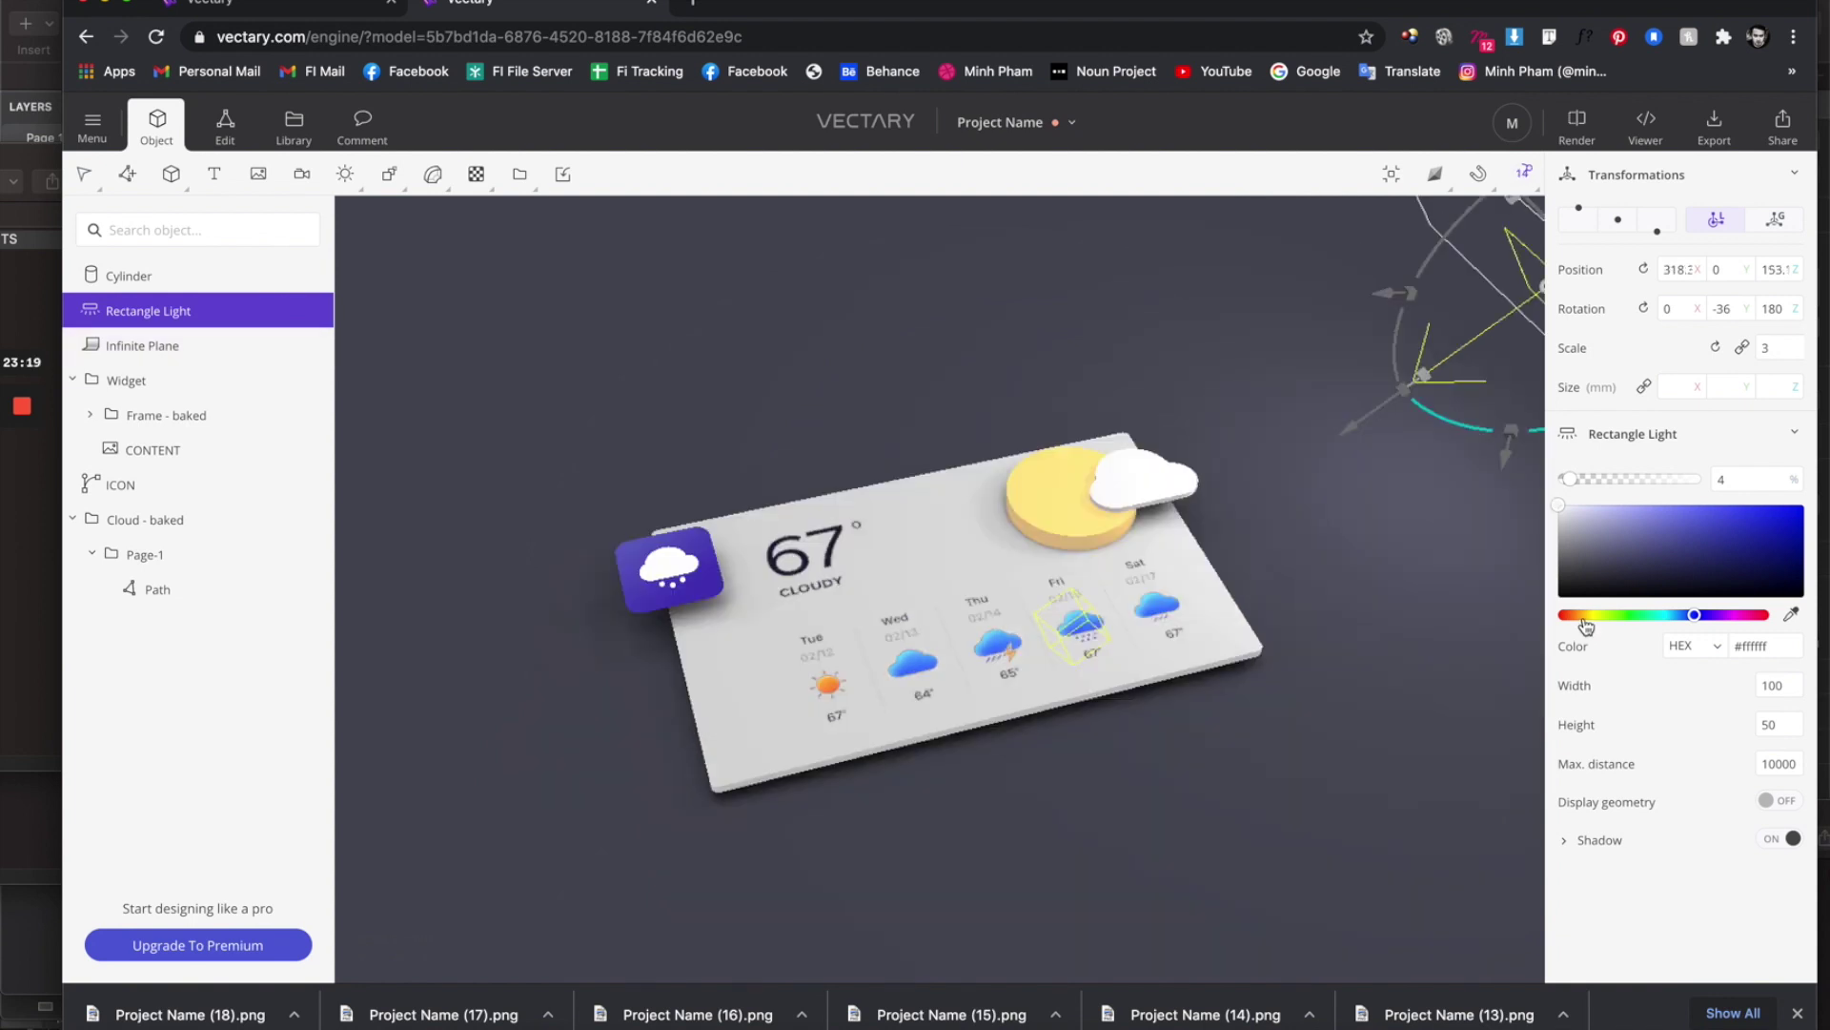
left_click(1583, 614)
left_click_drag(1599, 520, 1623, 484)
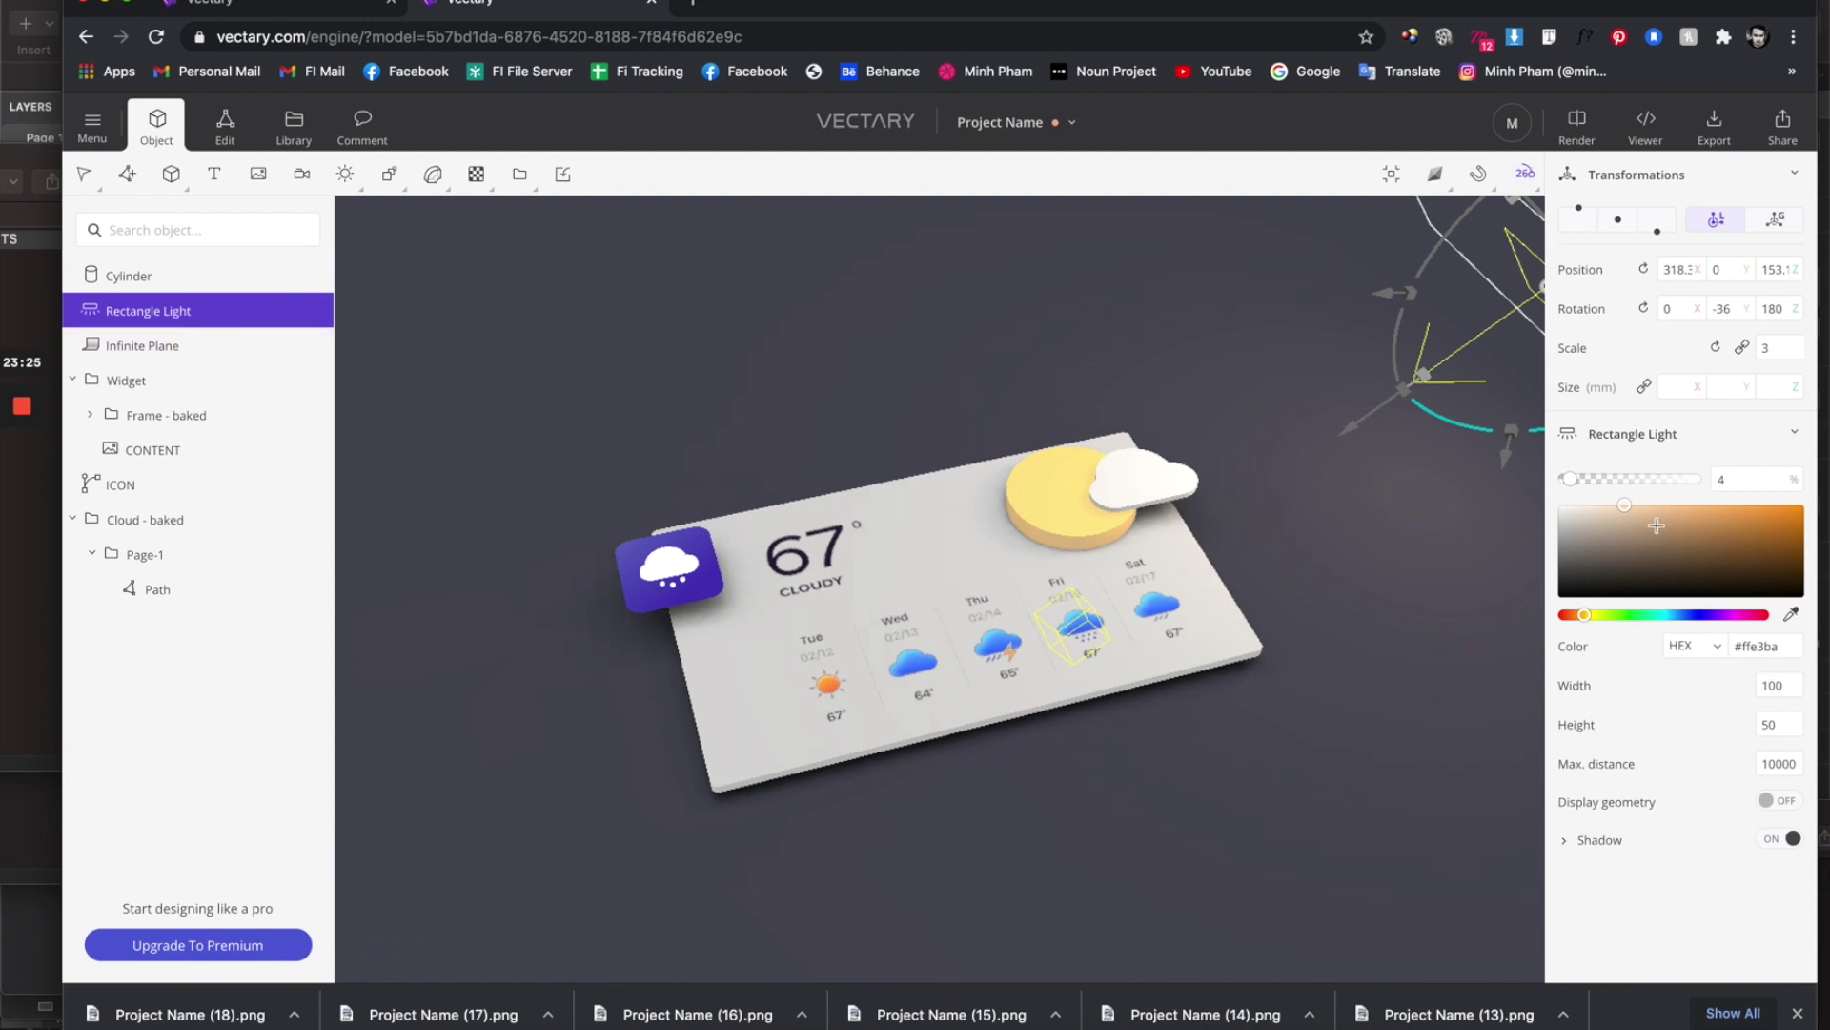
left_click(1359, 644)
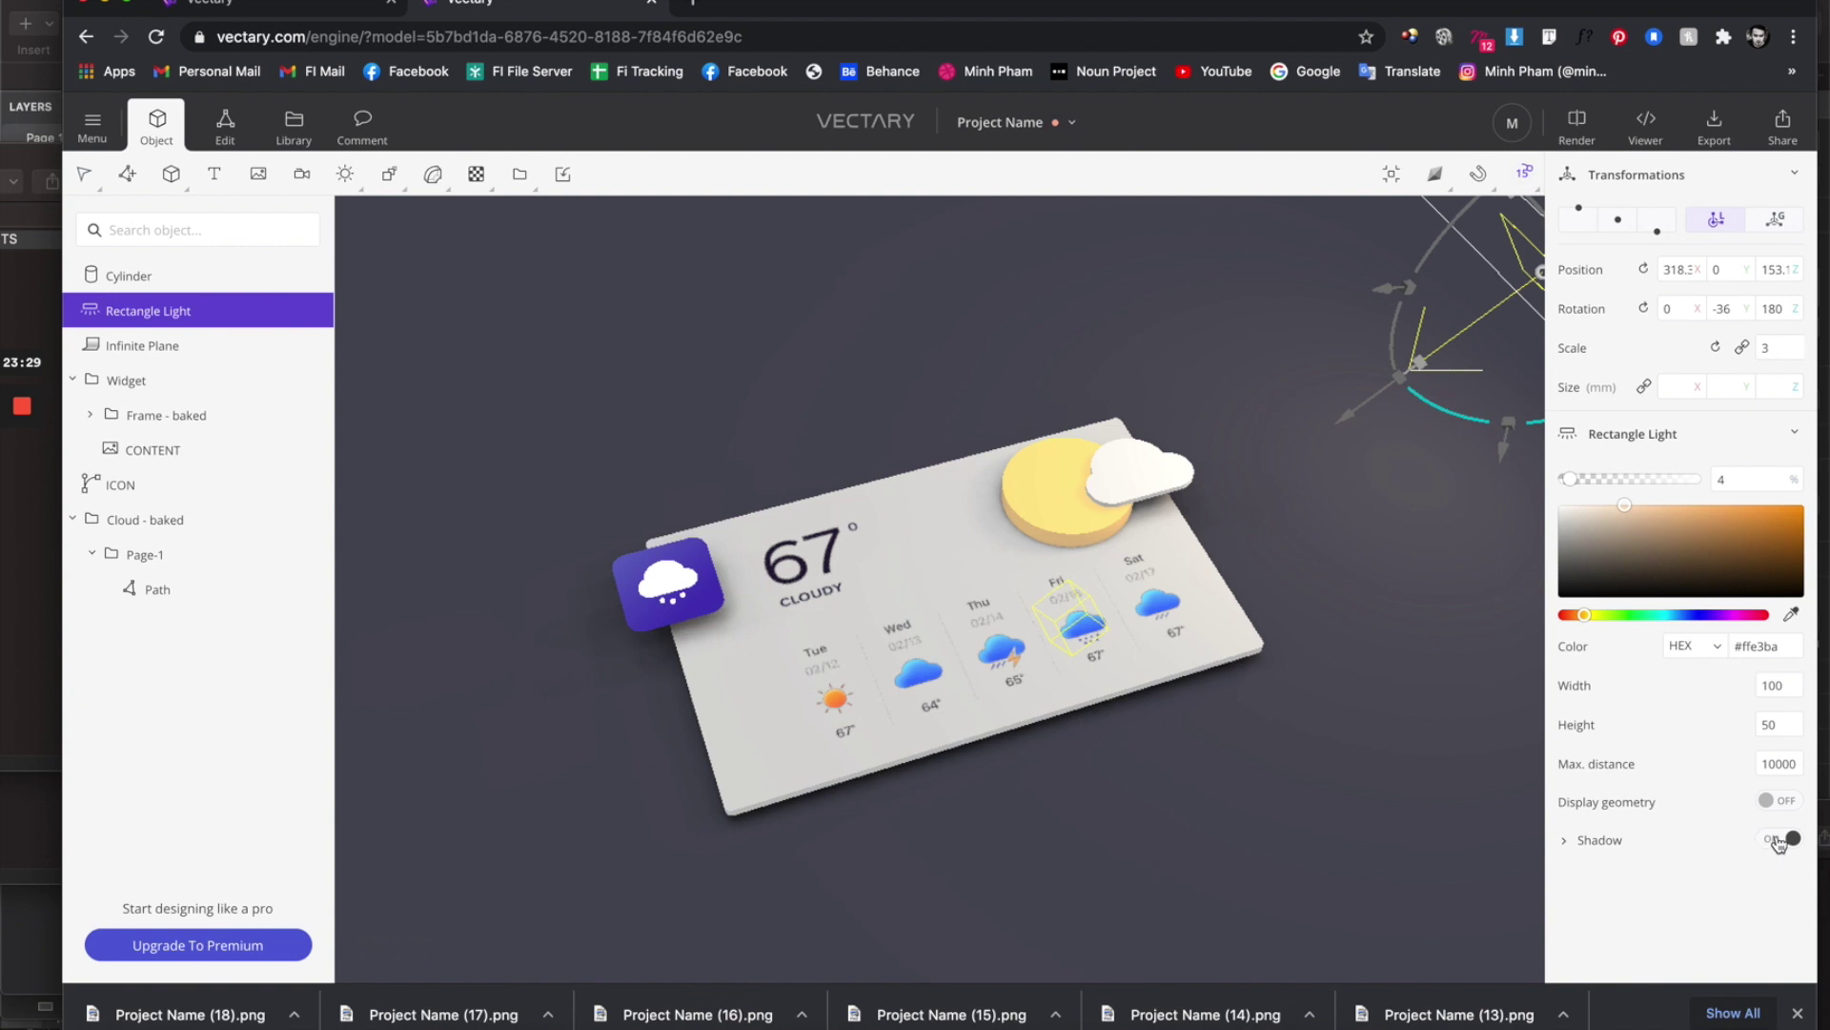
left_click(1778, 840)
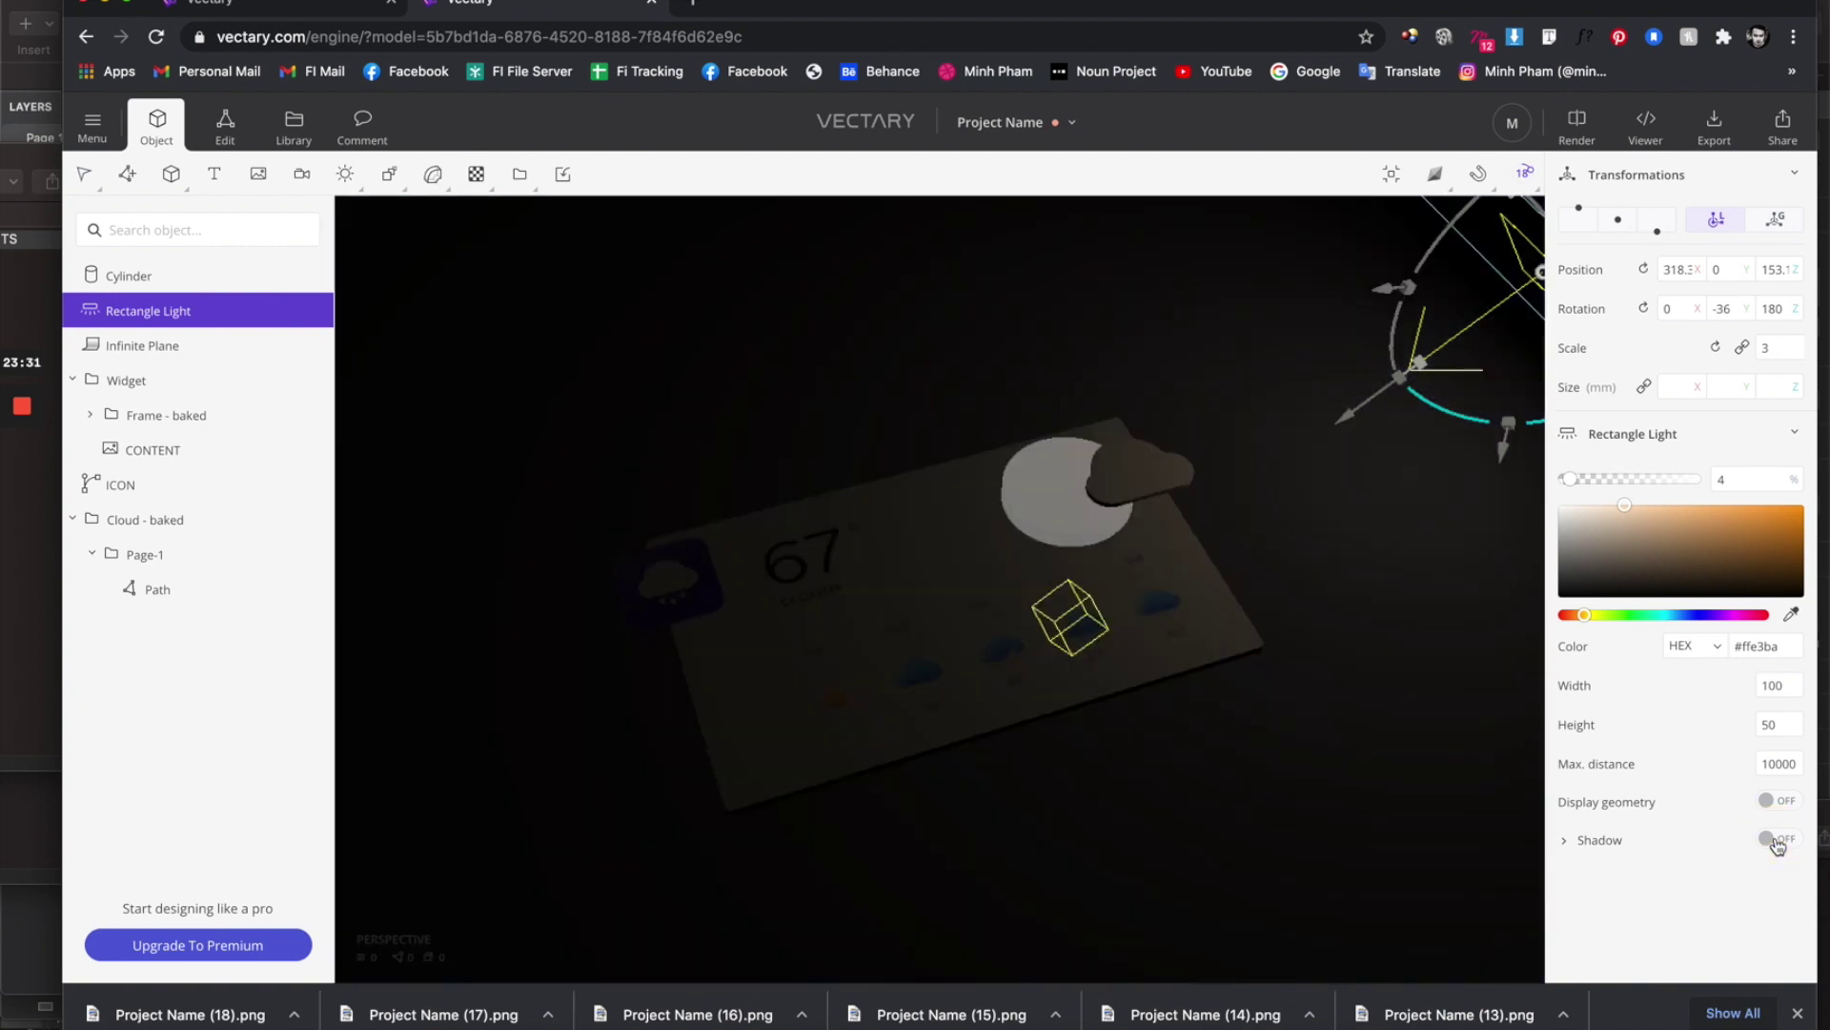
left_click(1779, 840)
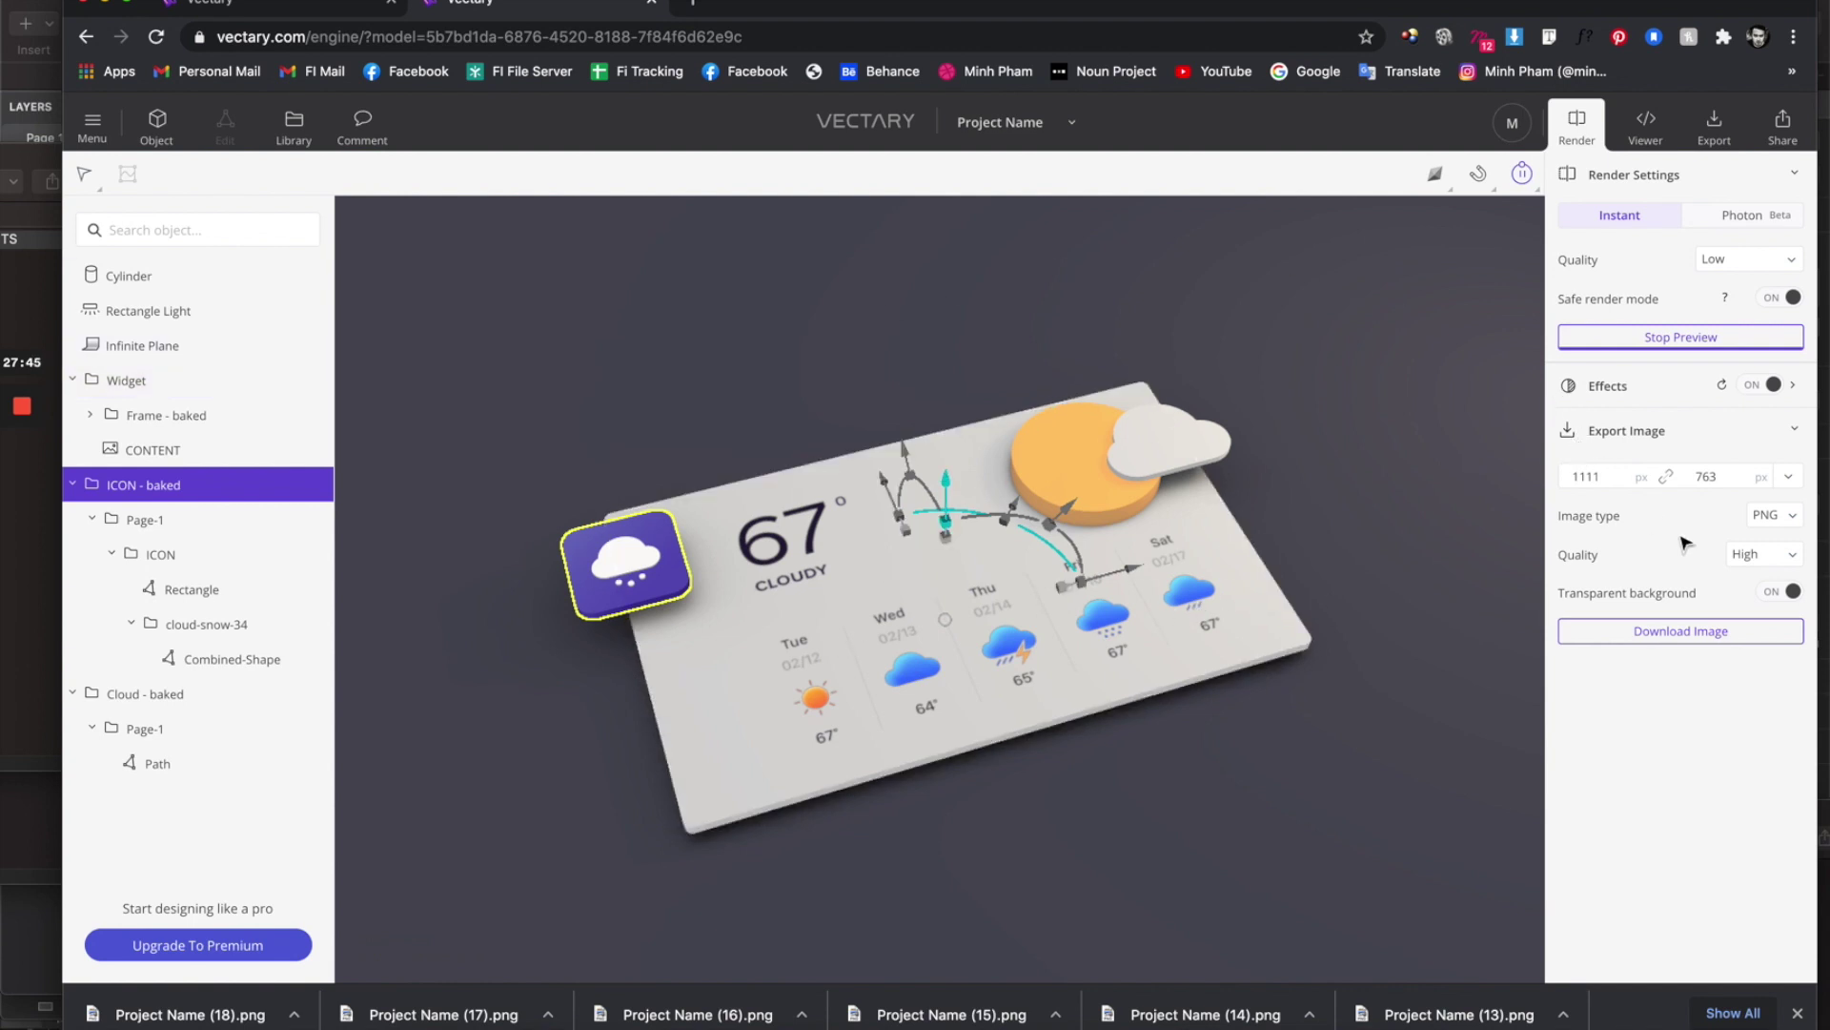
Download the render as a PNG and open Project Name (3).png to check it.
left_click(1783, 517)
left_click(1775, 519)
left_click(1680, 636)
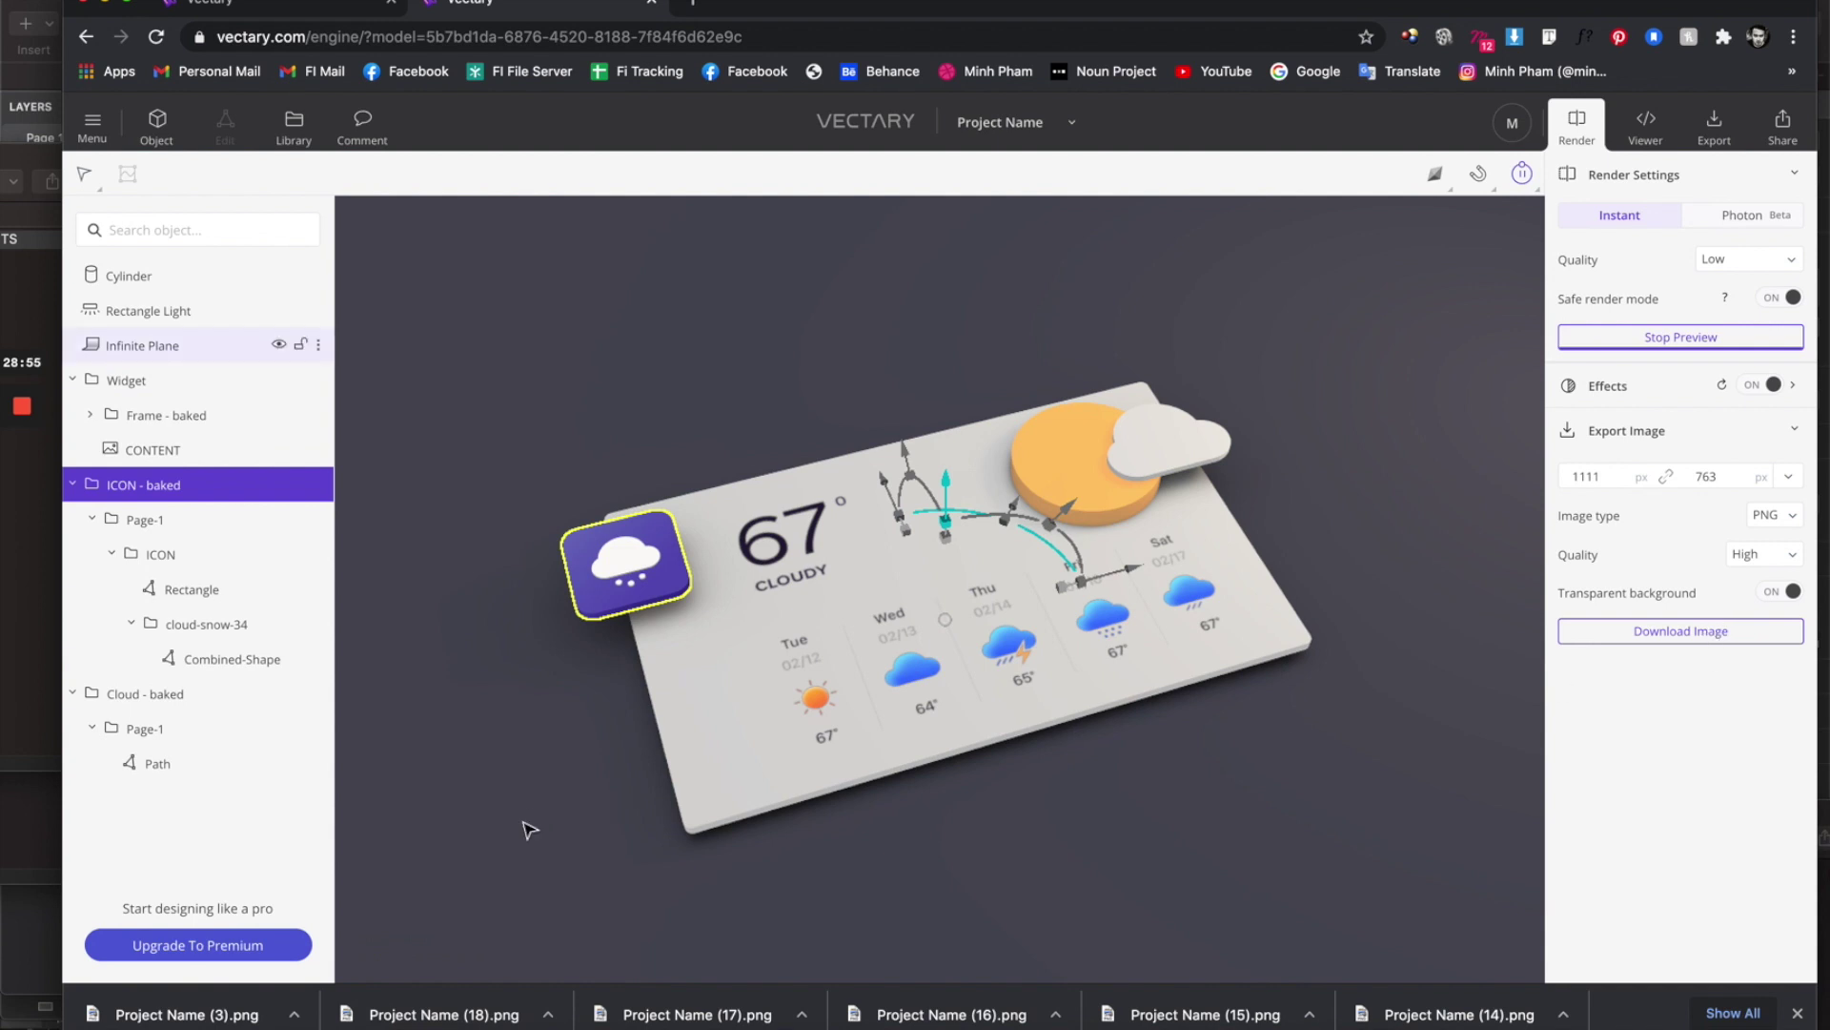
right_click(293, 1013)
left_click(329, 931)
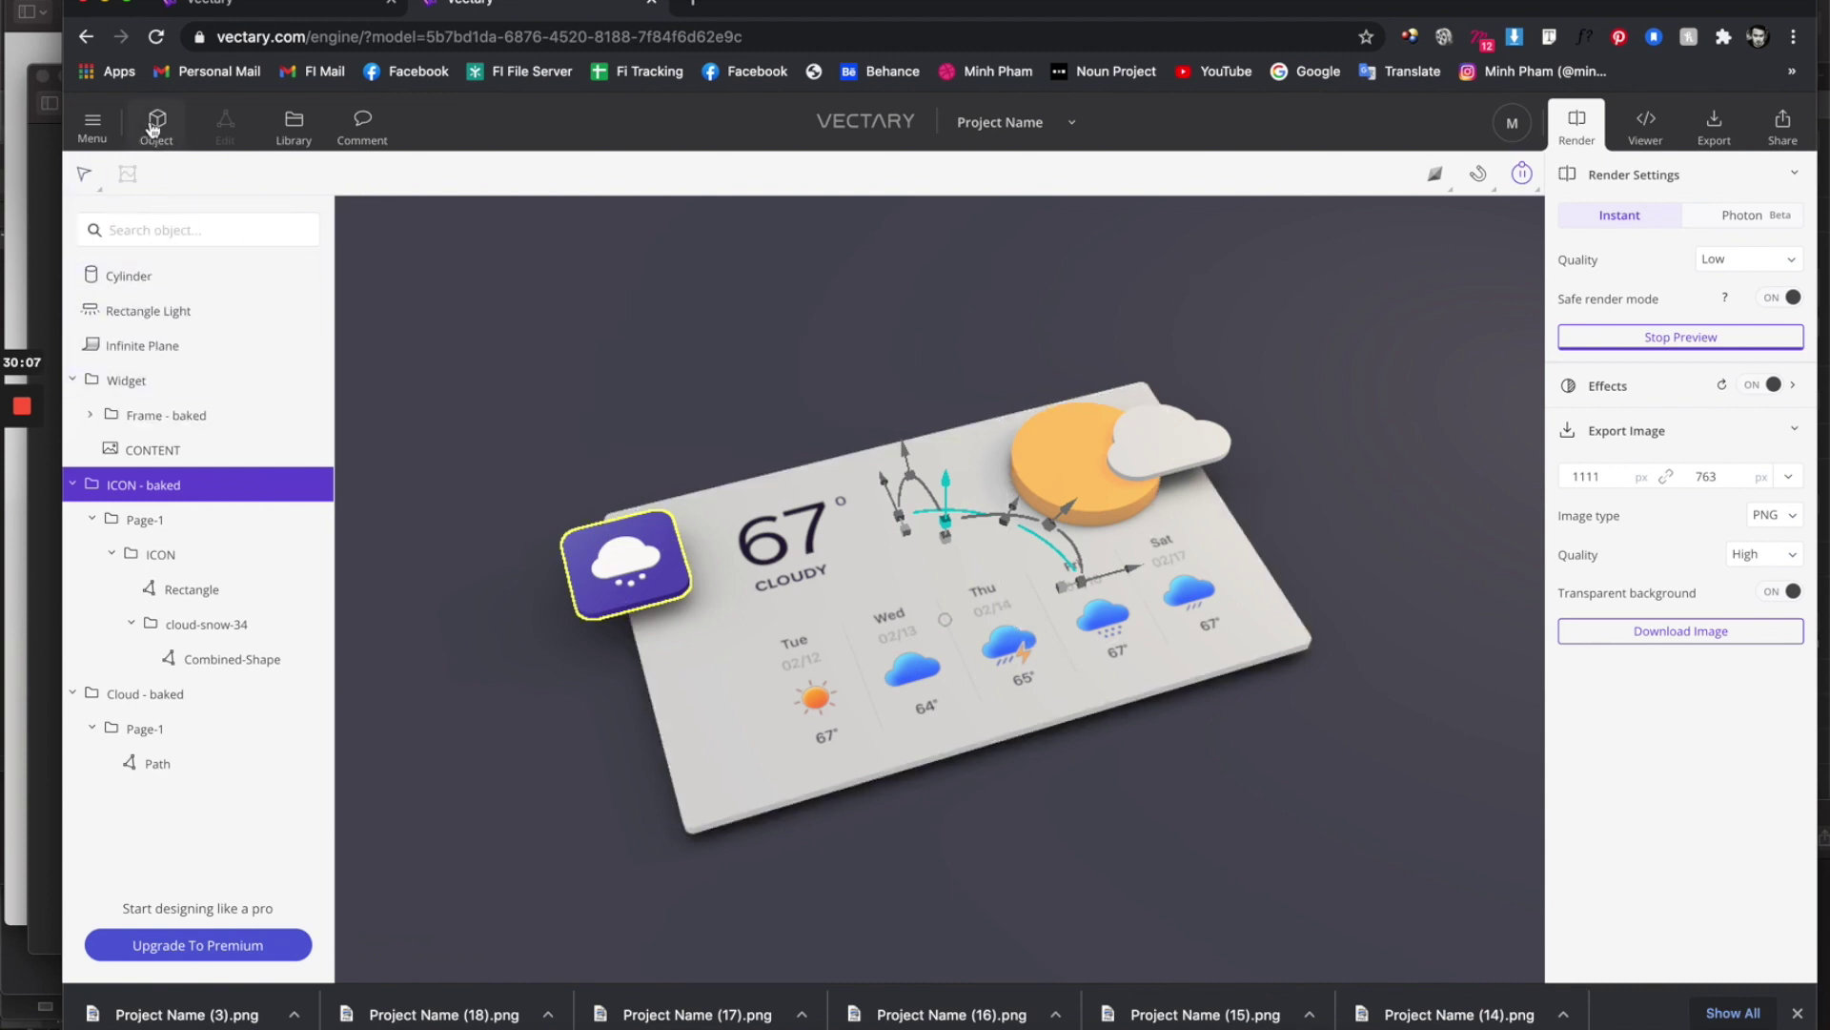
Switch the Library panel to 3D Assets and scroll through the ready-made model thumbnails.
left_click(320, 141)
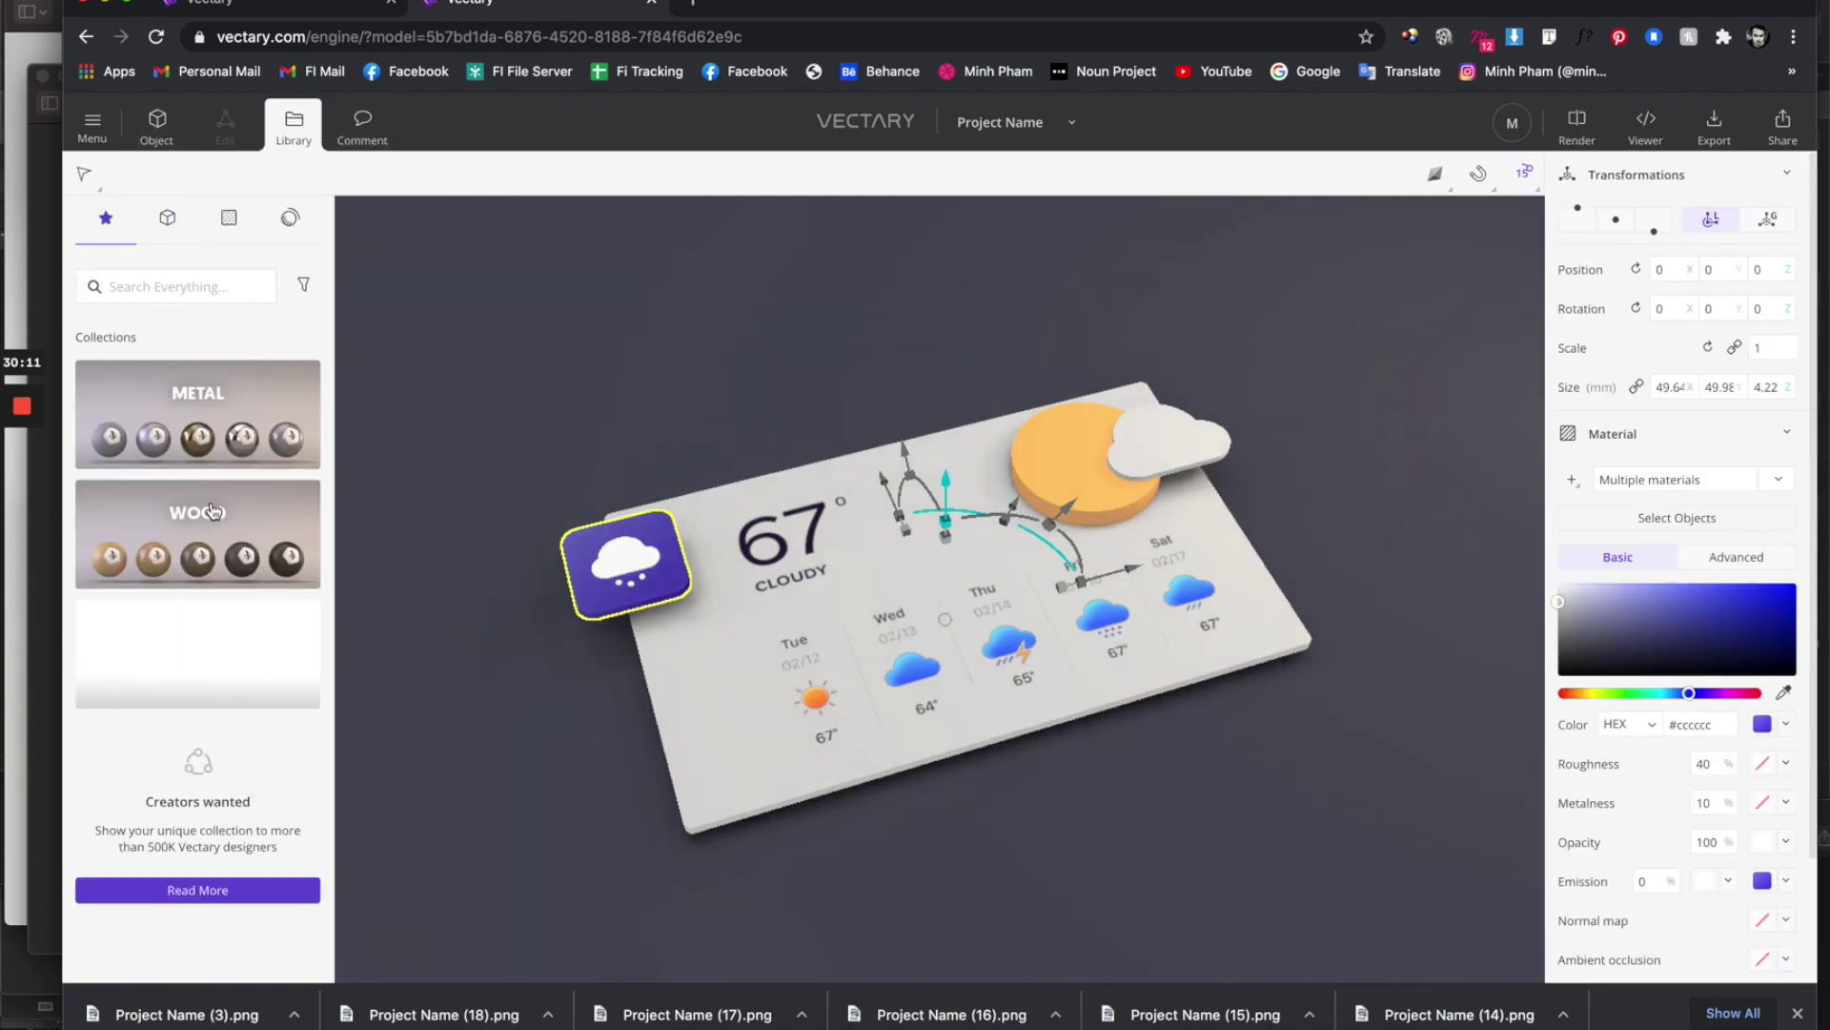
scroll(174, 668, "down", 3)
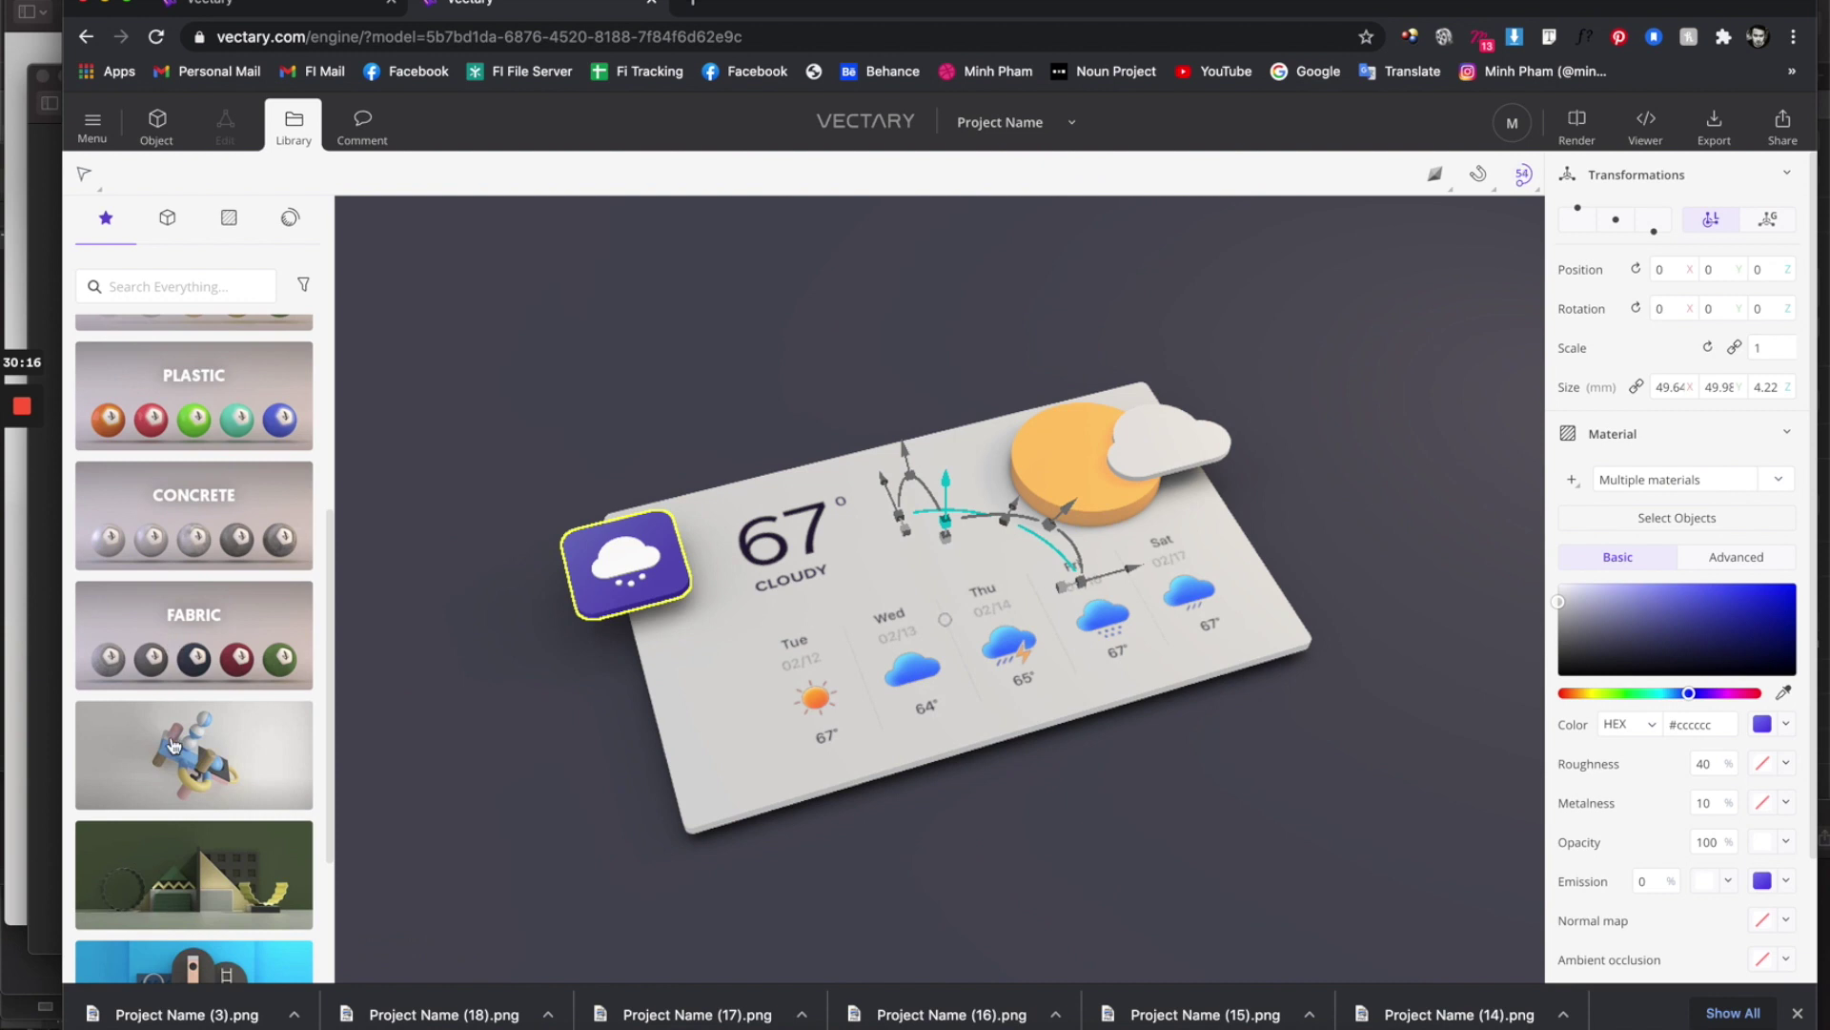
left_click(172, 221)
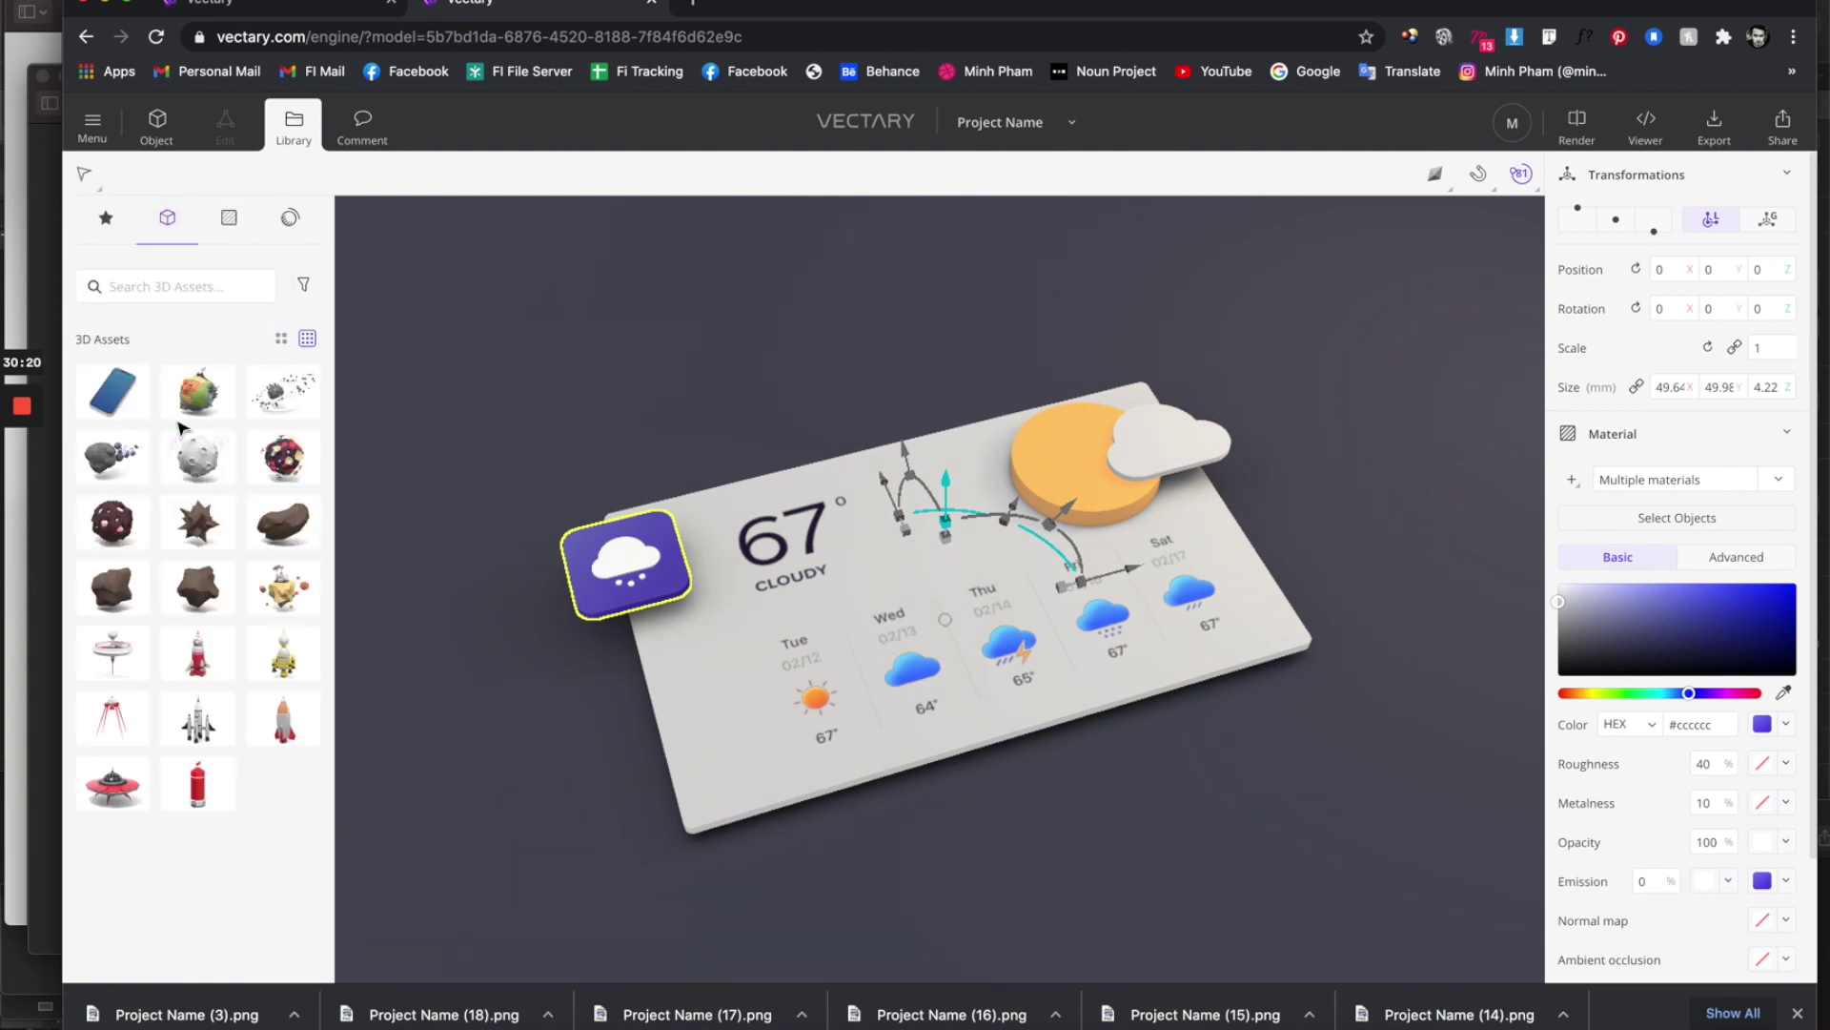
scroll(179, 572, "down", 10)
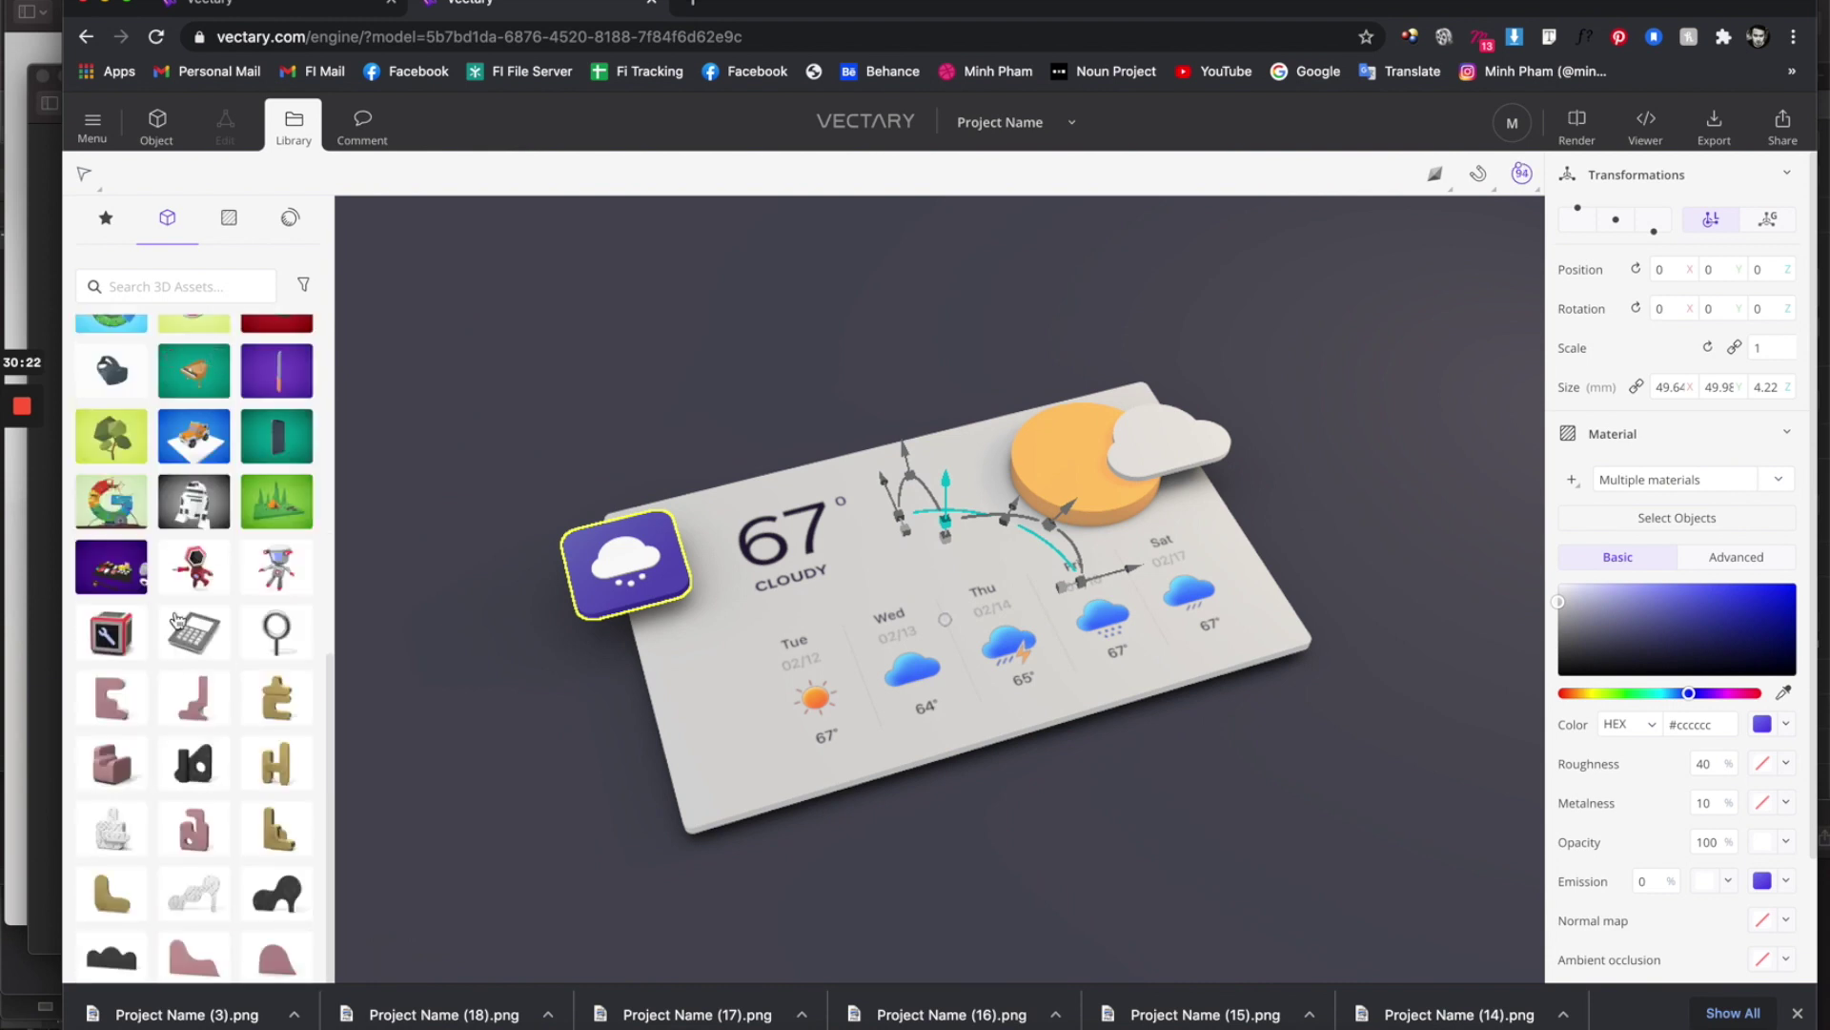
scroll(191, 629, "down", 5)
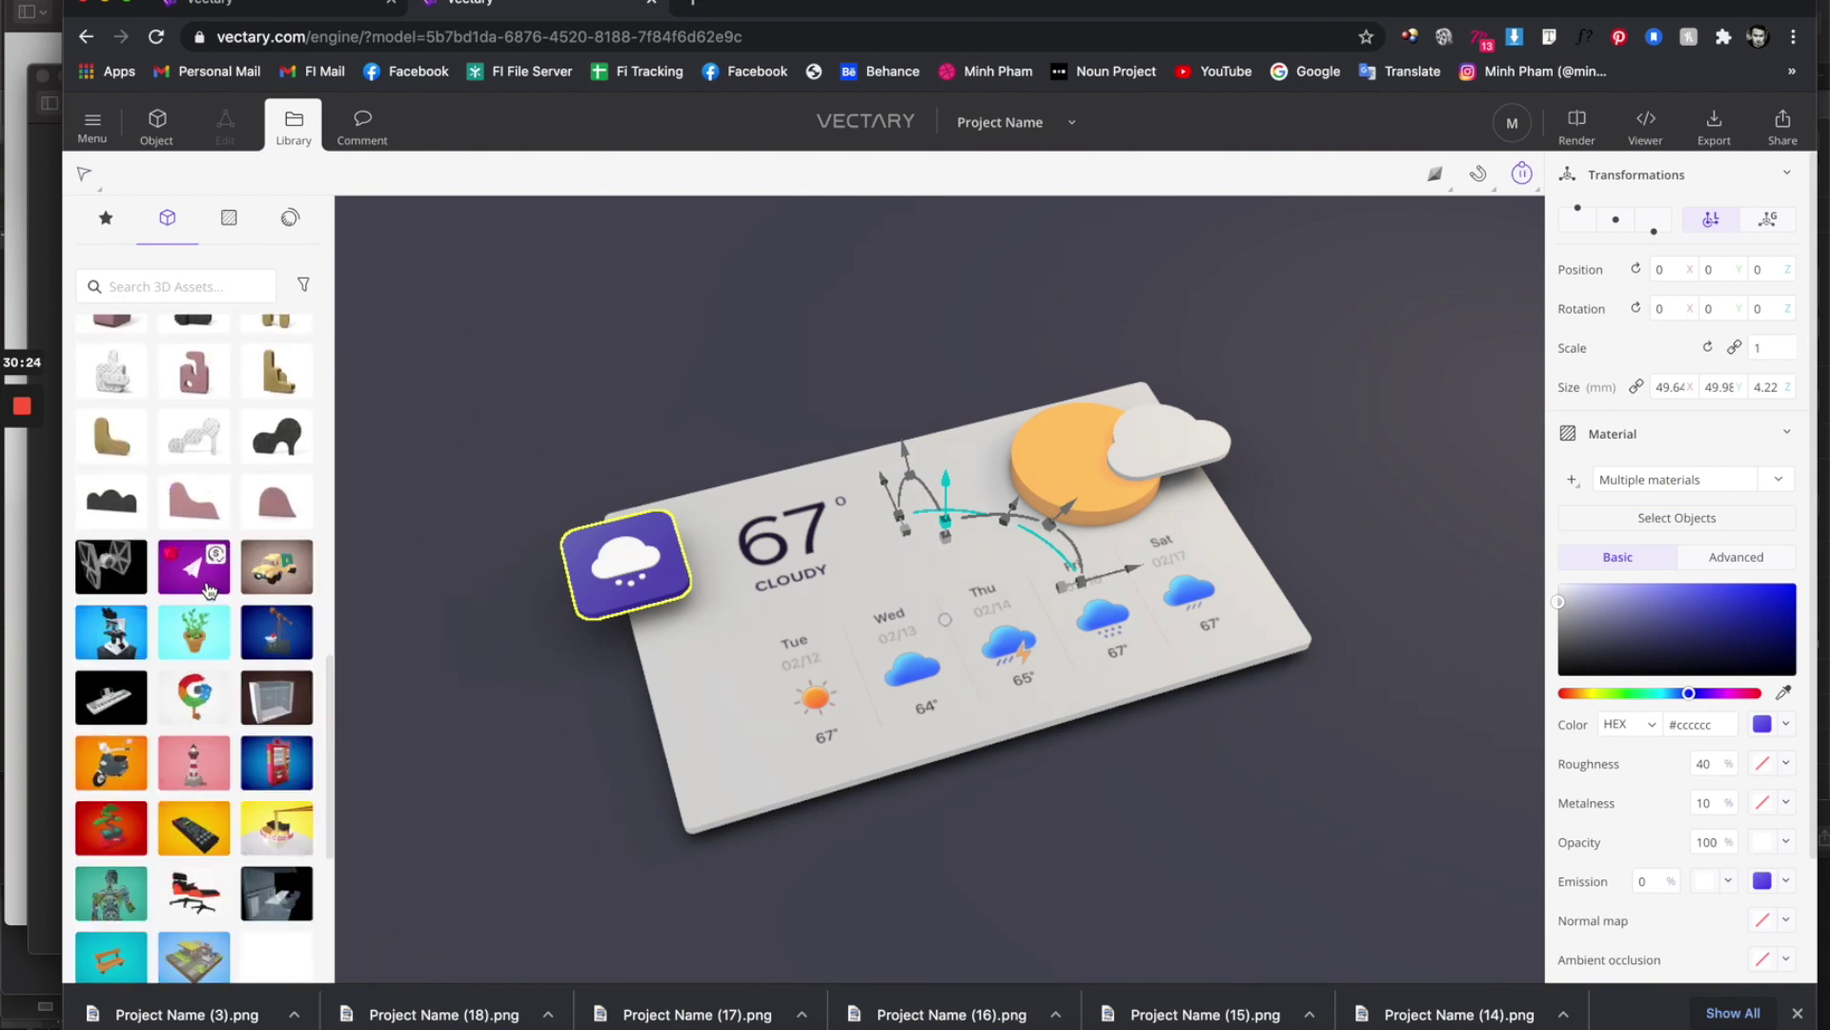
scroll(210, 590, "down", 10)
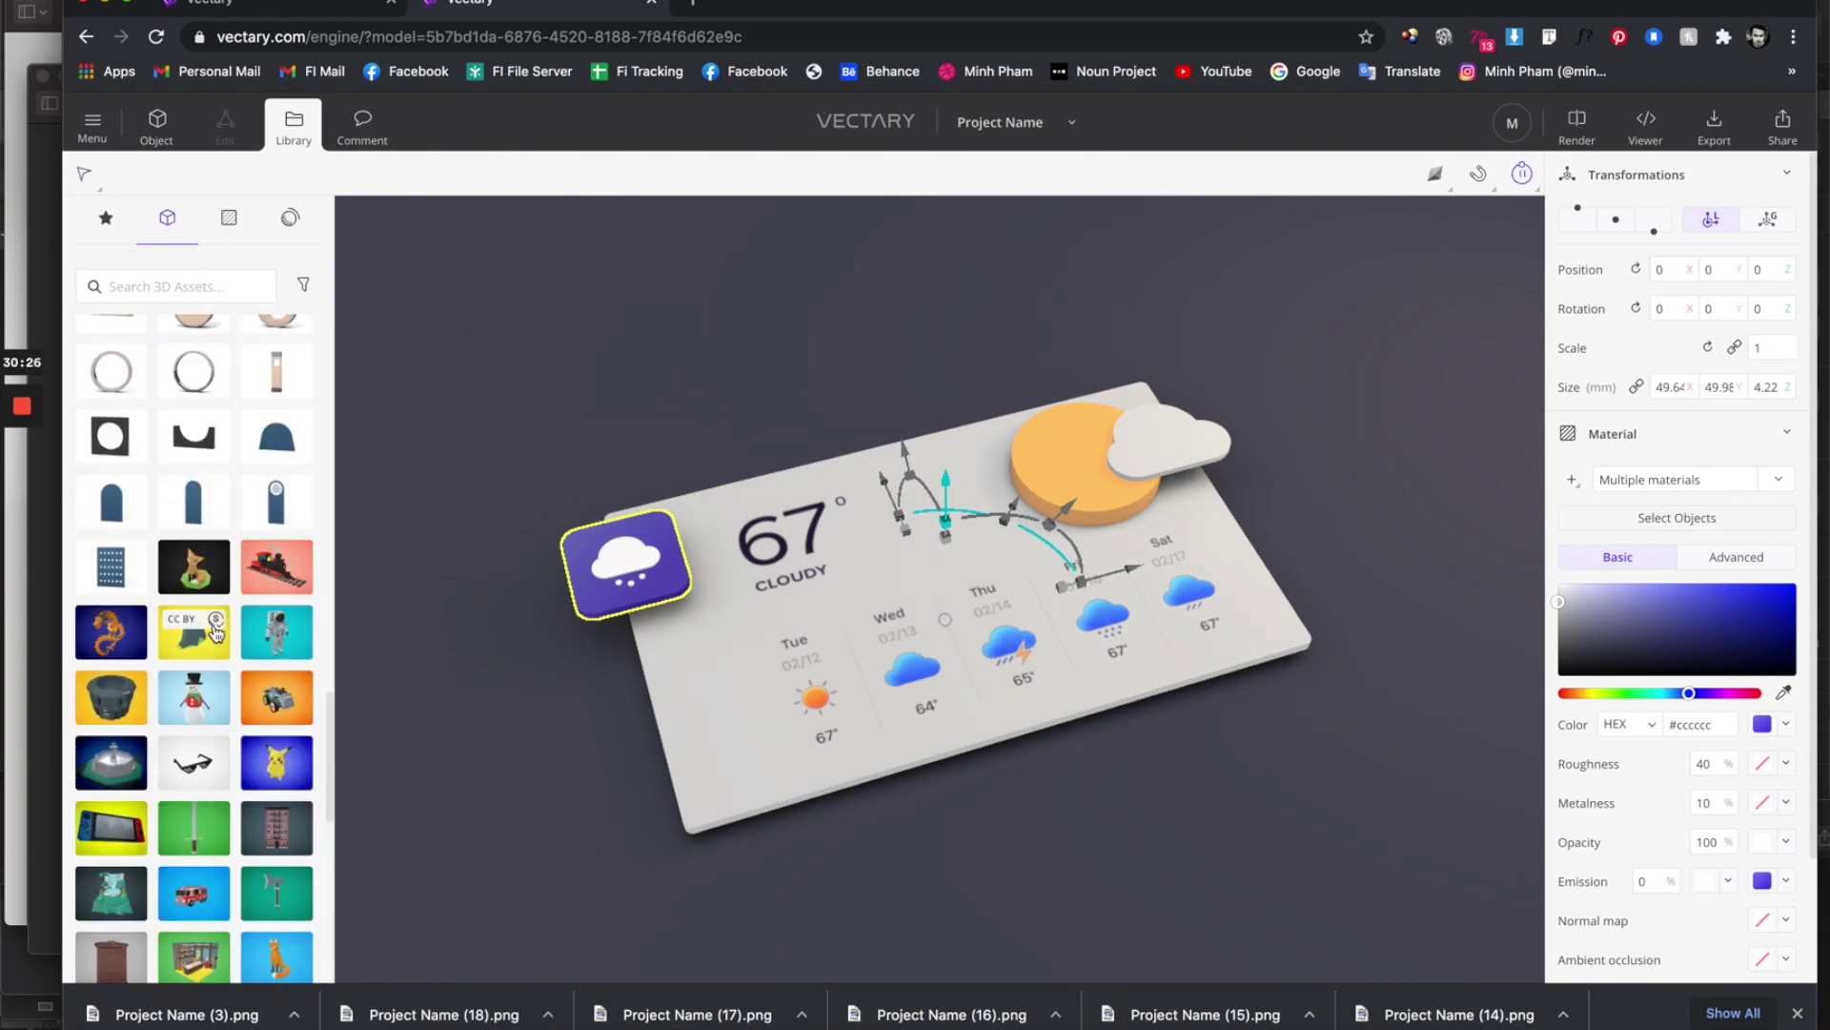
scroll(217, 657, "down", 10)
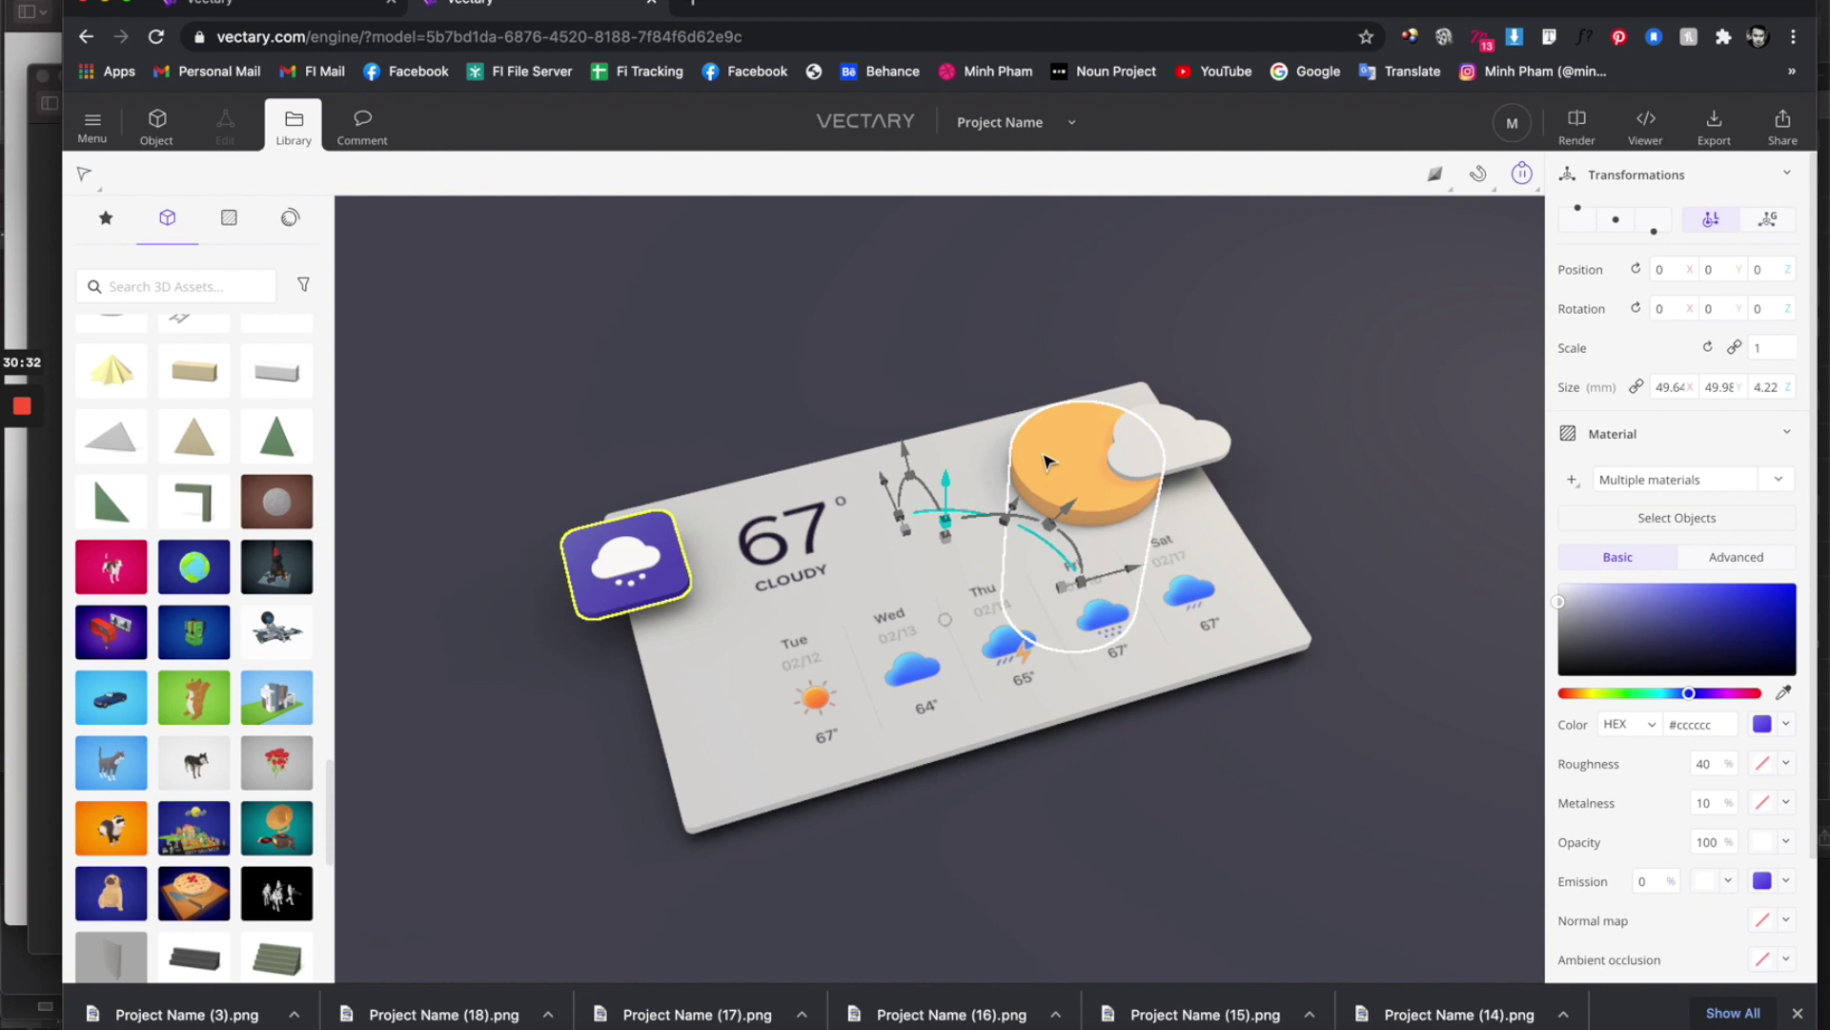
scroll(248, 667, "down", 3)
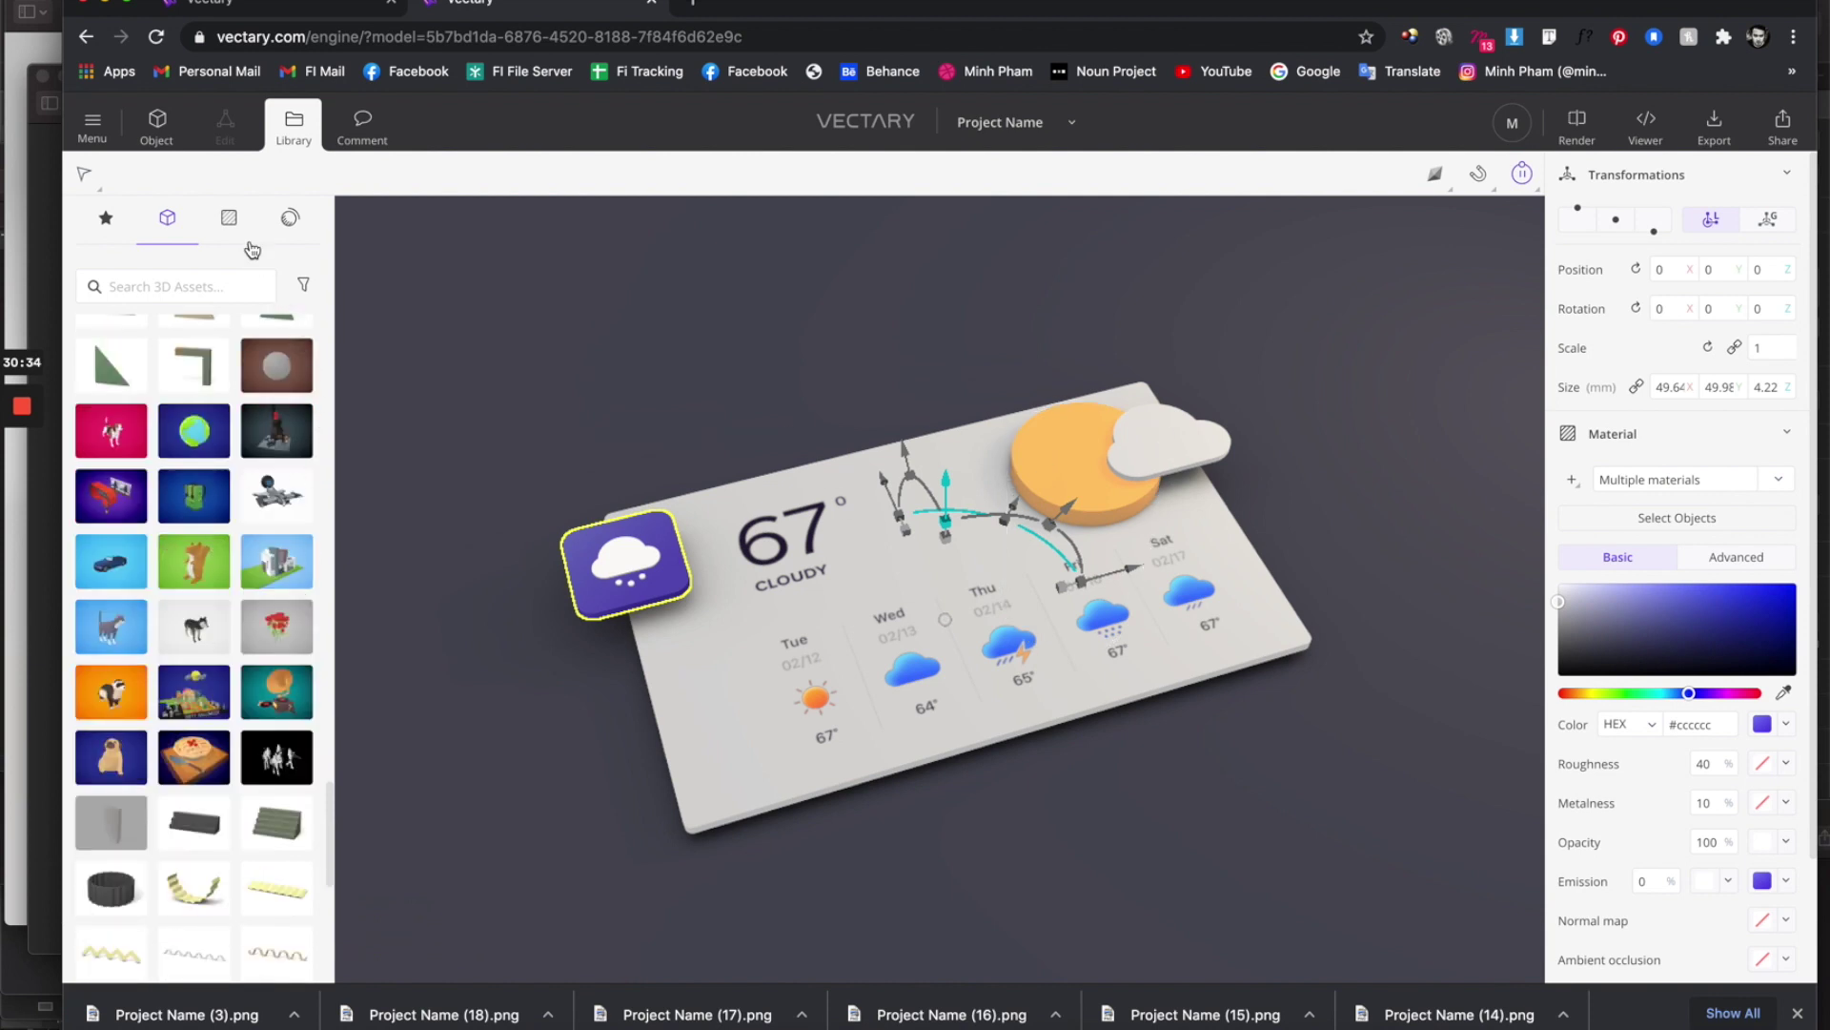